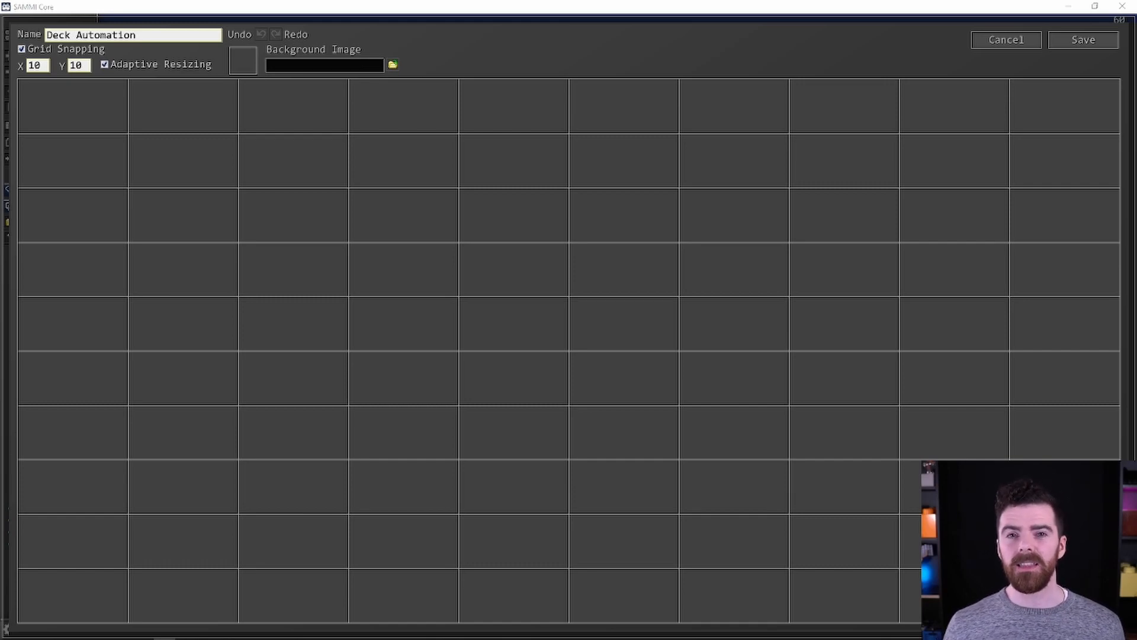
Add a button in the deck's first grid cell and label it "Clip".
double_click(64, 104)
right_click(65, 107)
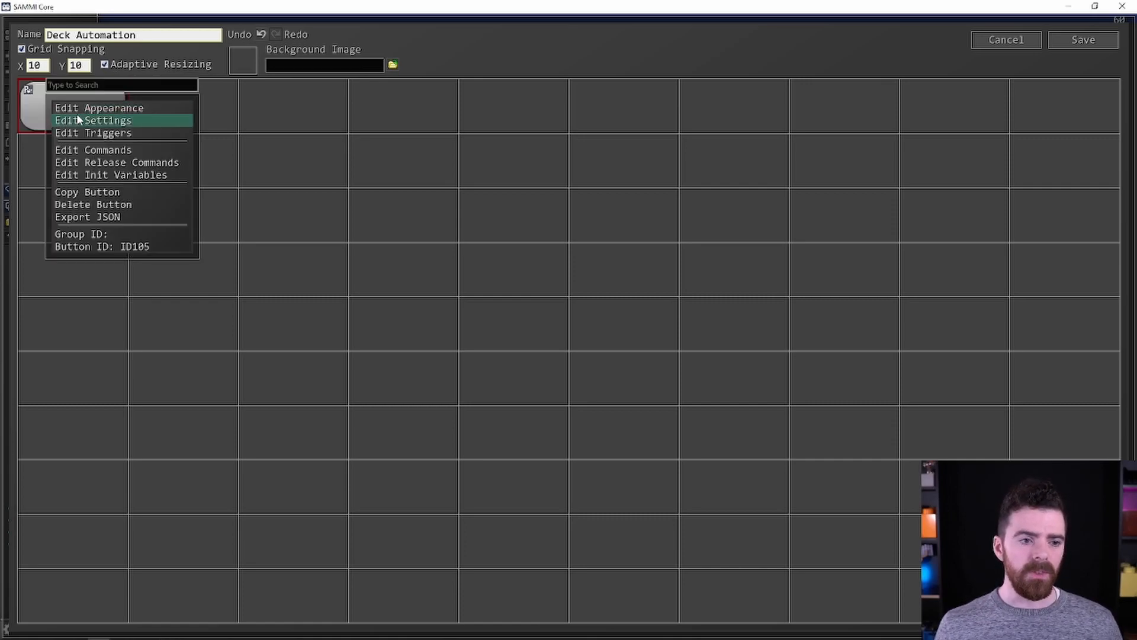
click(79, 105)
click(560, 256)
text(Clip)
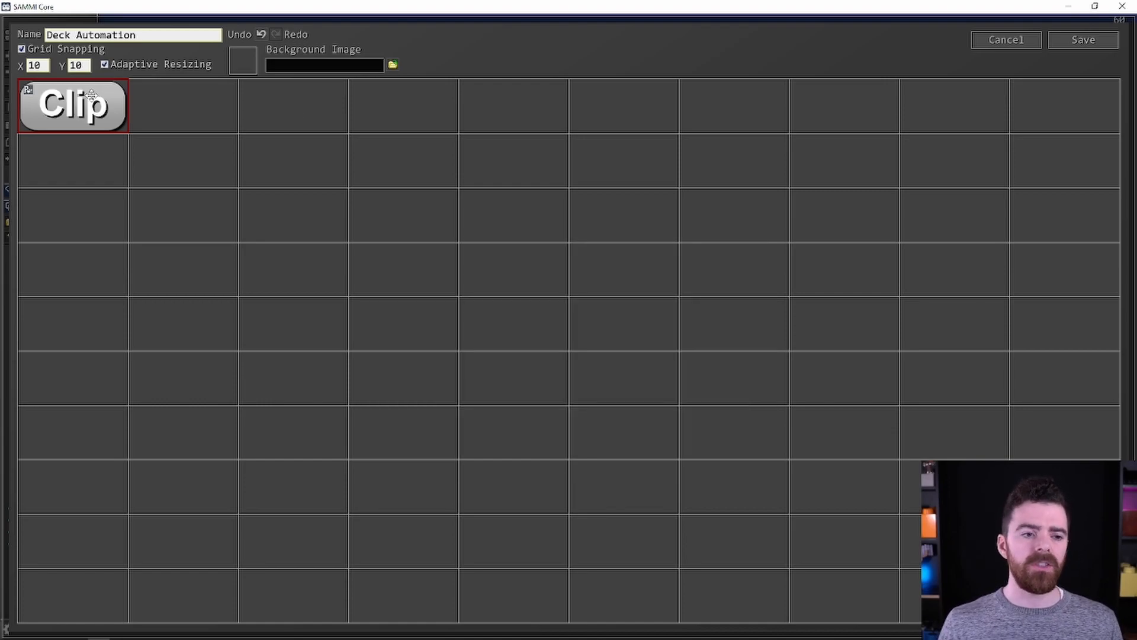
Add a Twitch: Create Clip command to the Clip button, with the channel's login name and the result saved as twitch_clip.
double_click(92, 96)
click(579, 94)
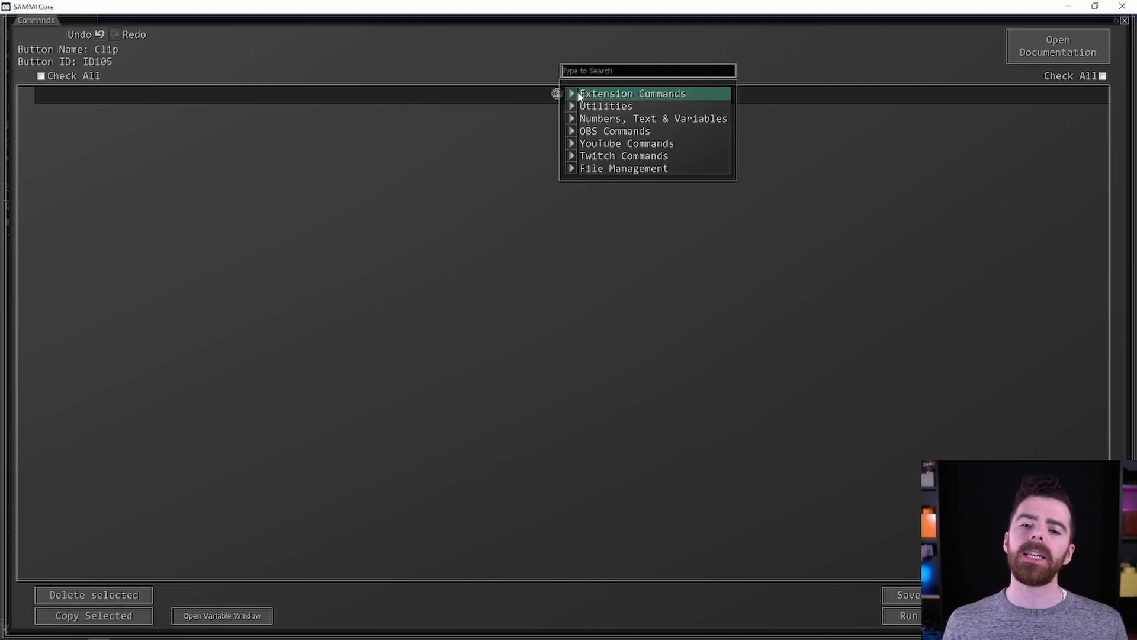
text(create)
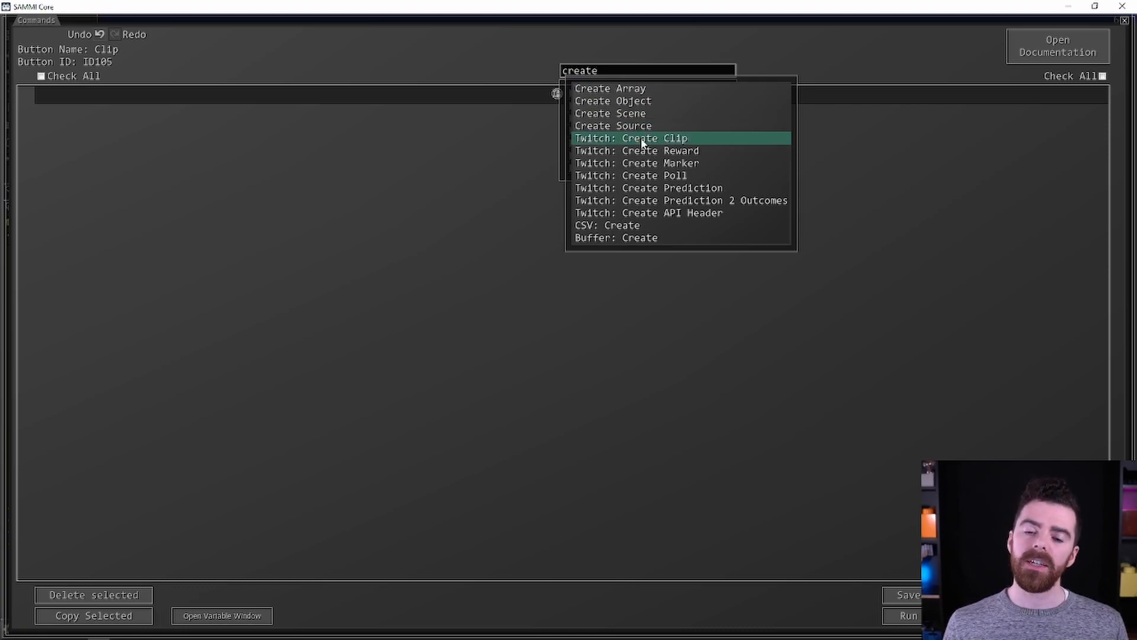
click(641, 139)
click(206, 103)
text(calmcoatl)
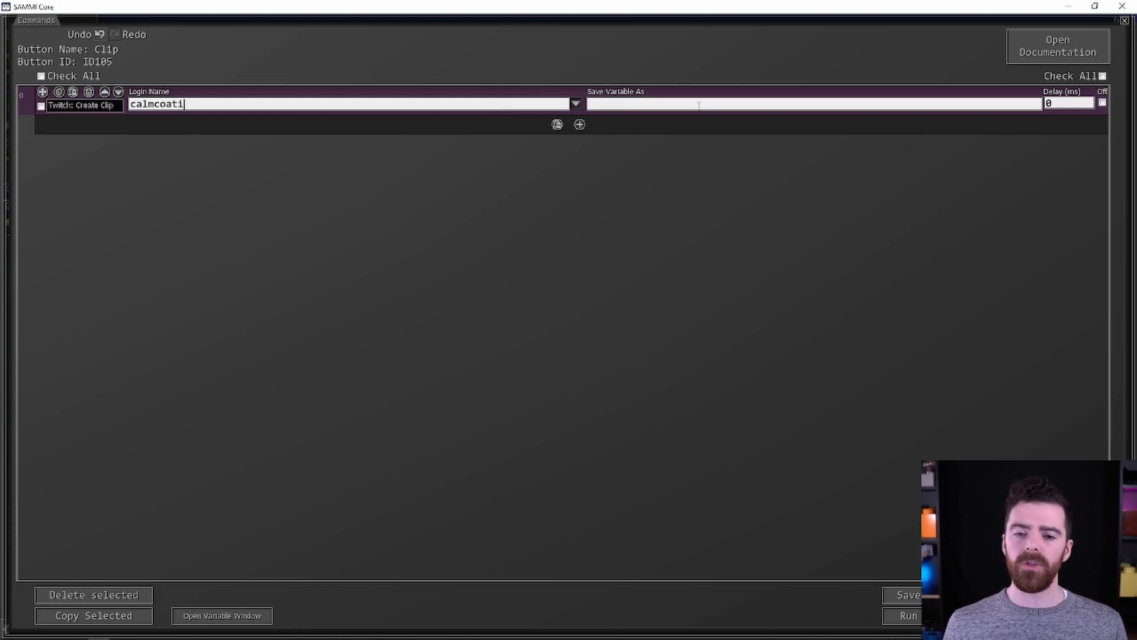
key(Tab)
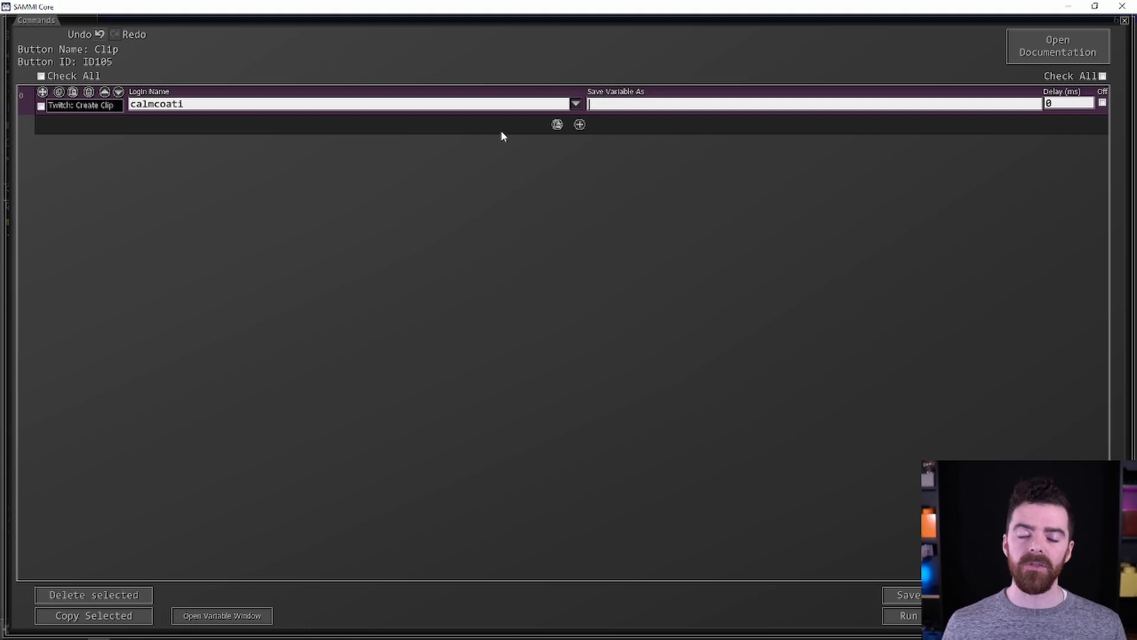
text(twitch_clip)
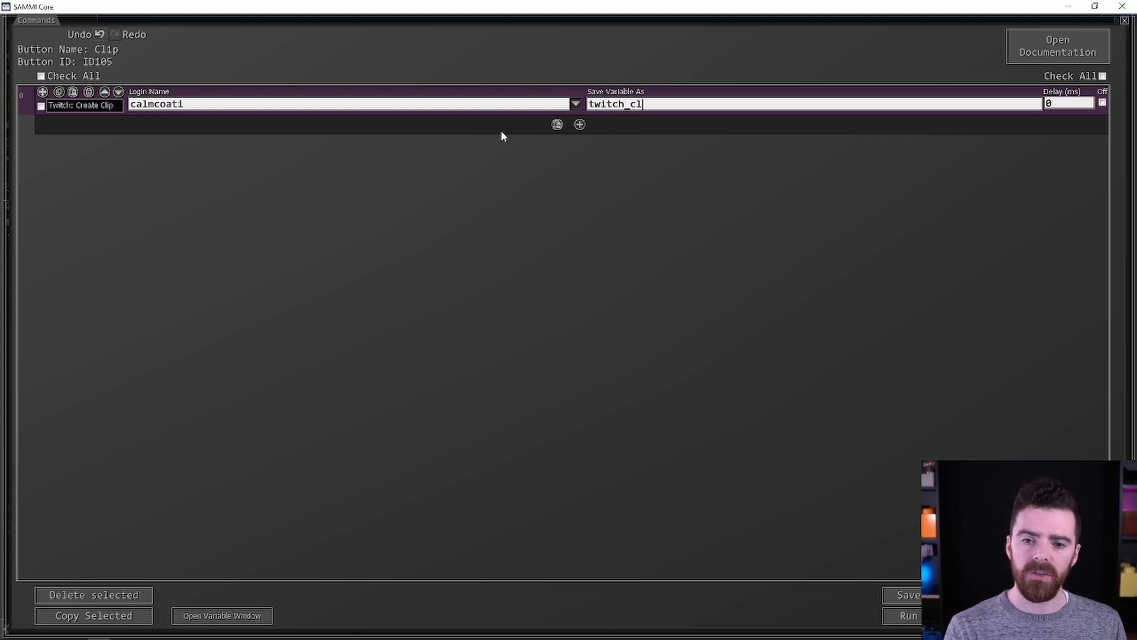
Add a Wait Until Variable Exists command for twitch_clip with a 2000 ms timeout.
click(579, 125)
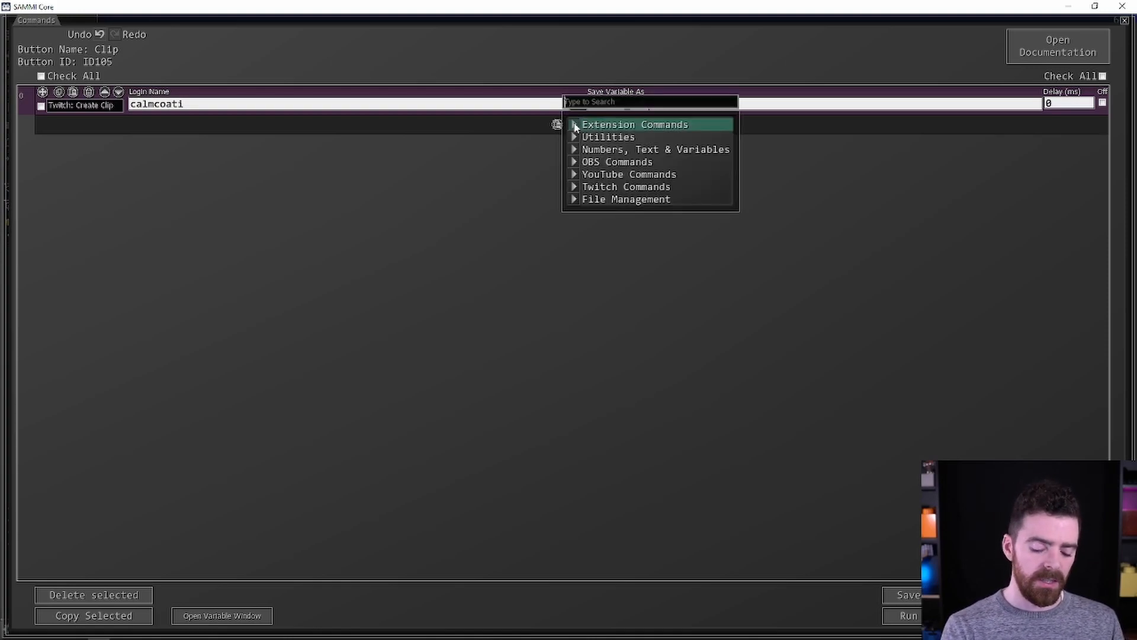
text(wait)
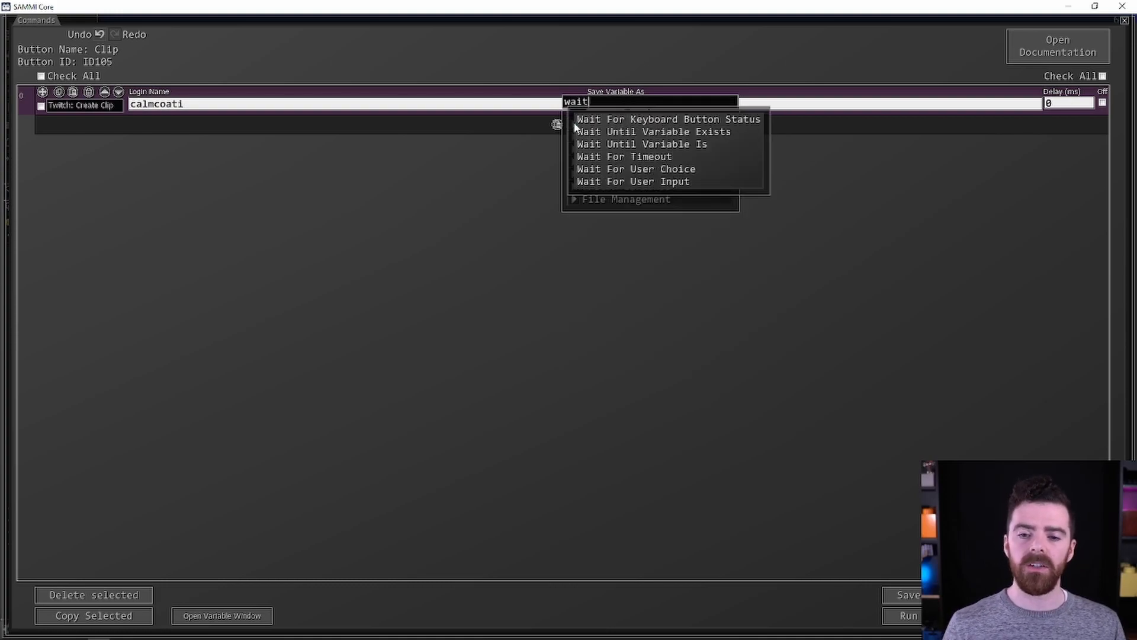
click(609, 131)
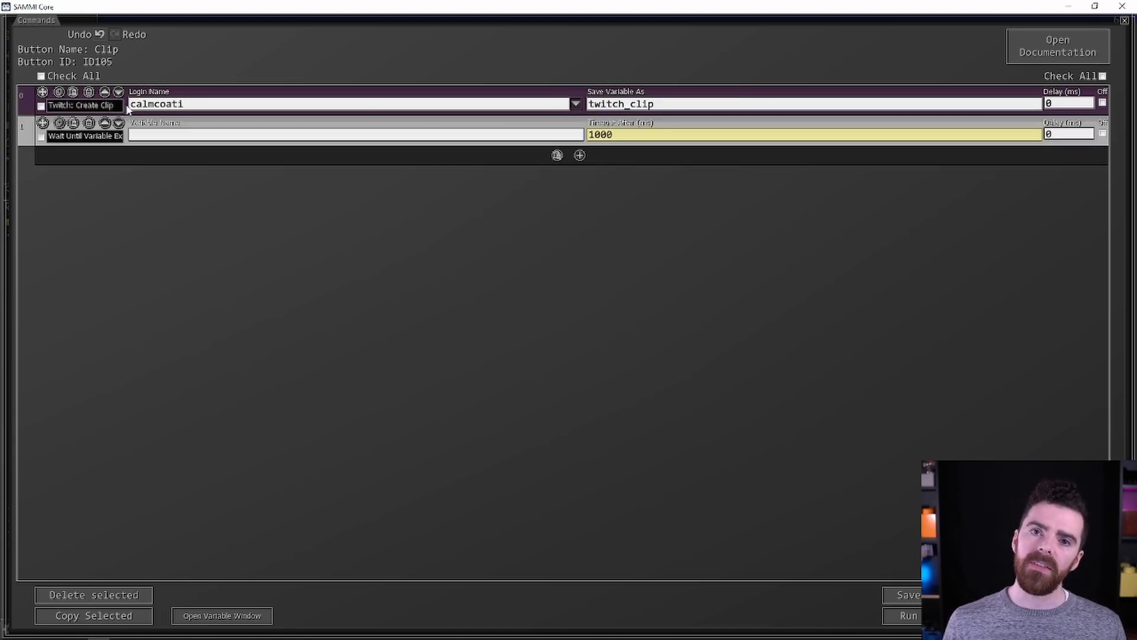
mouse_move(252, 95)
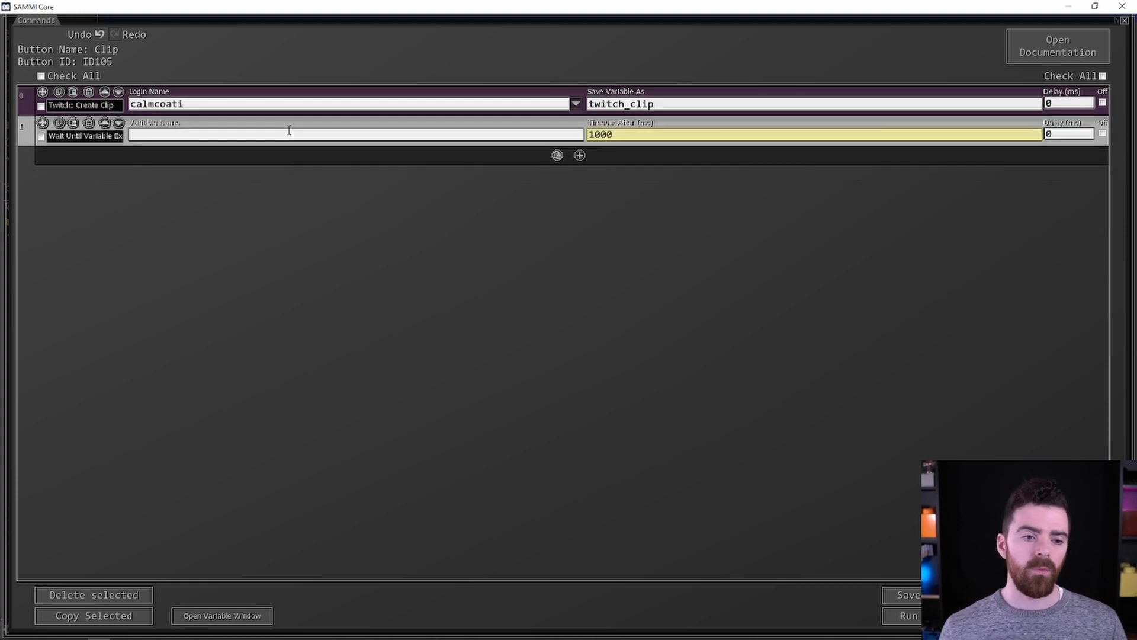
text(twitch)
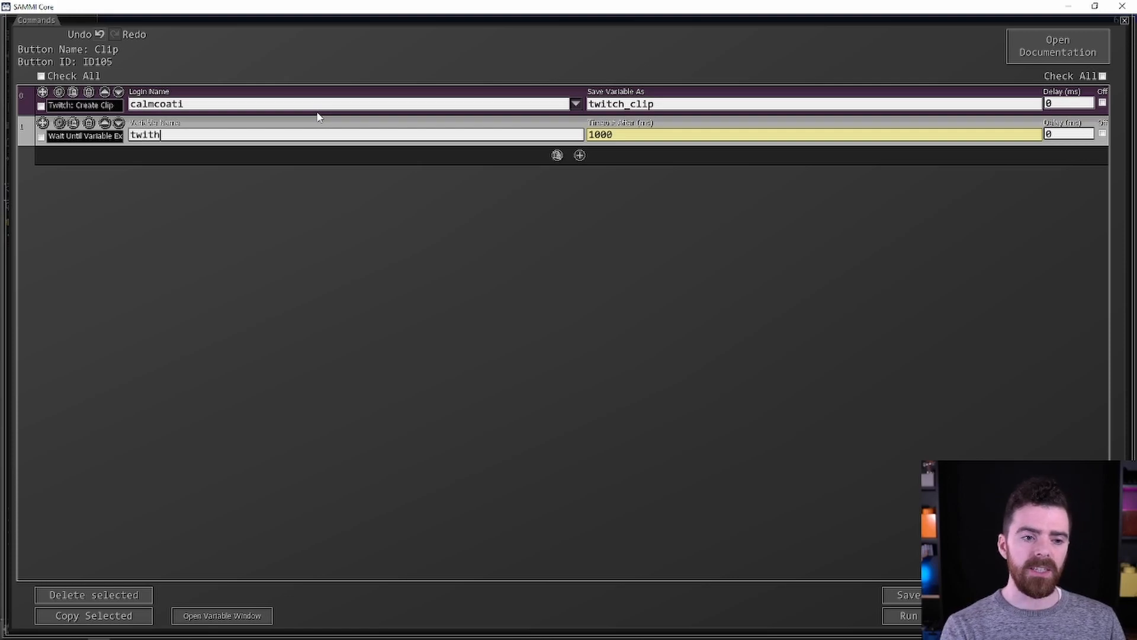
text(_clip)
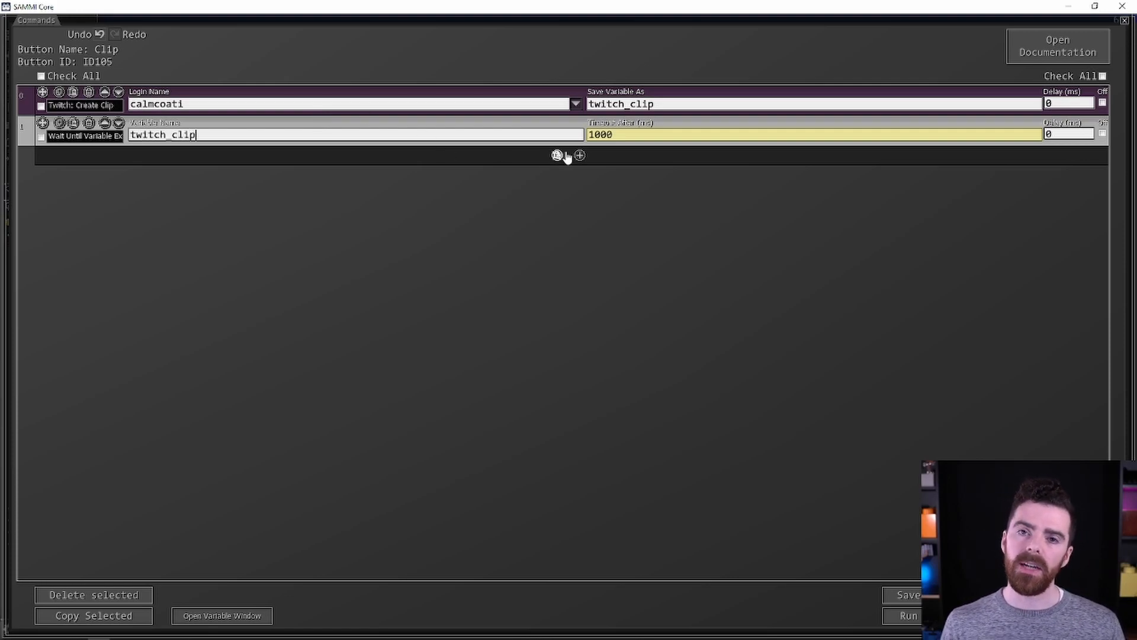
click(595, 135)
key(BackSpace)
text(2)
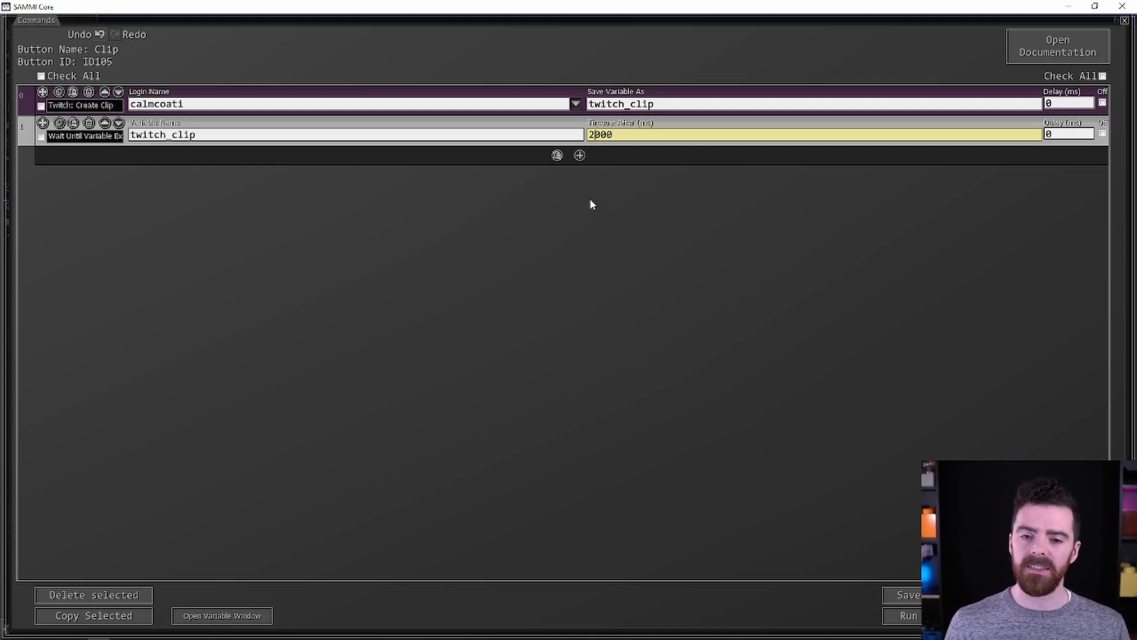
Add a Twitch: Send Chat Message command with the message "twitch.tv//$twitch_clip$/".
click(579, 155)
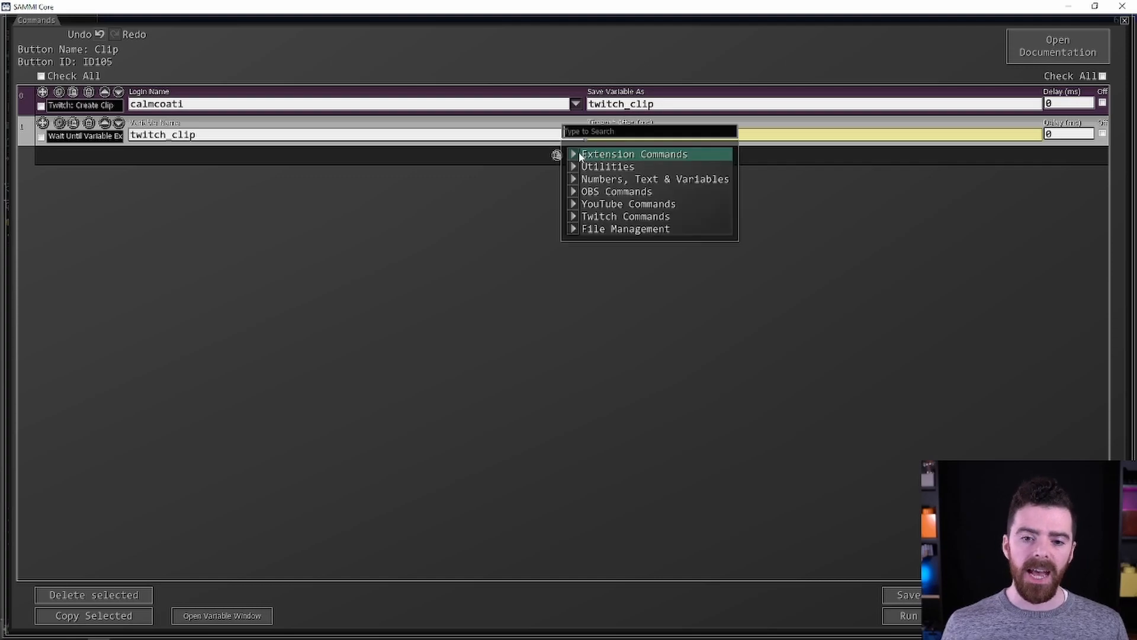
text(chat)
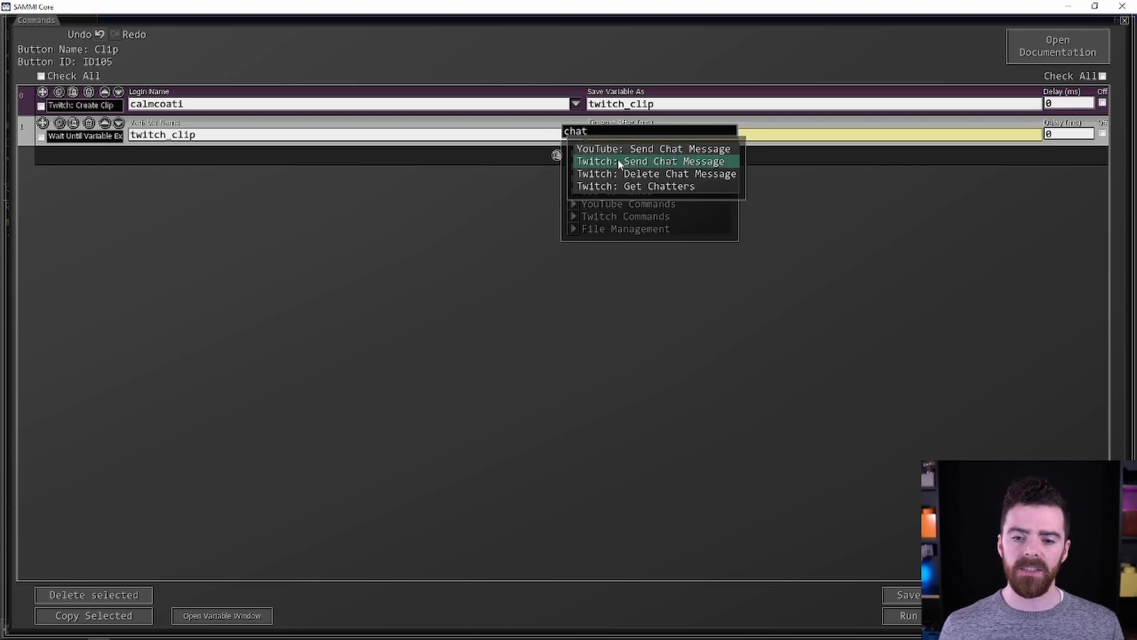
click(588, 162)
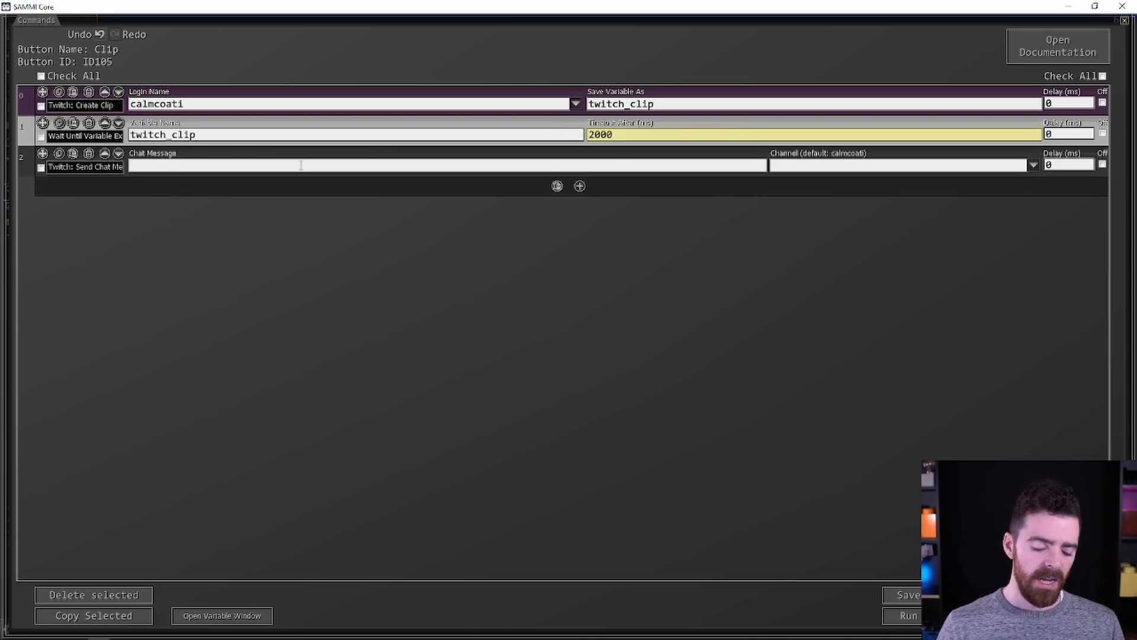
text(twitch)
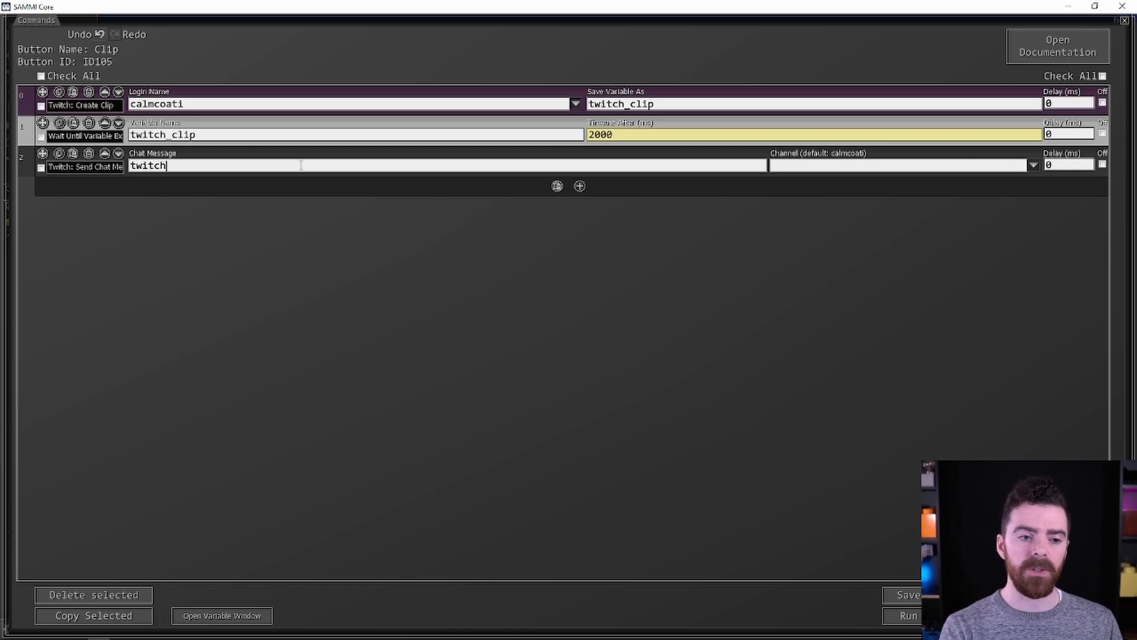
text(.tv/)
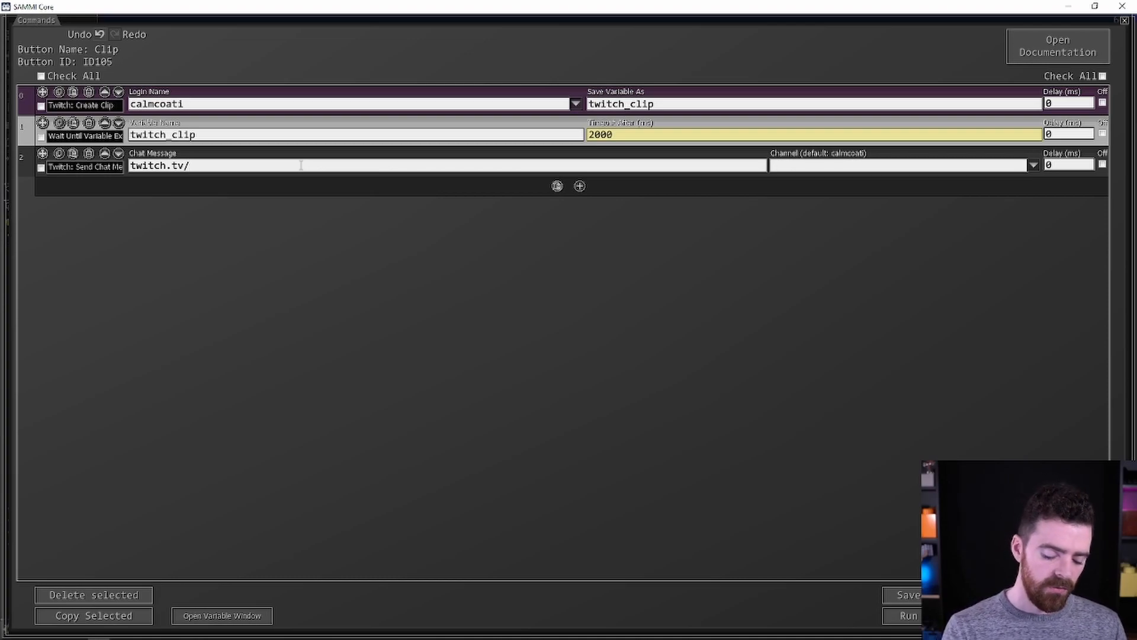
text(/)
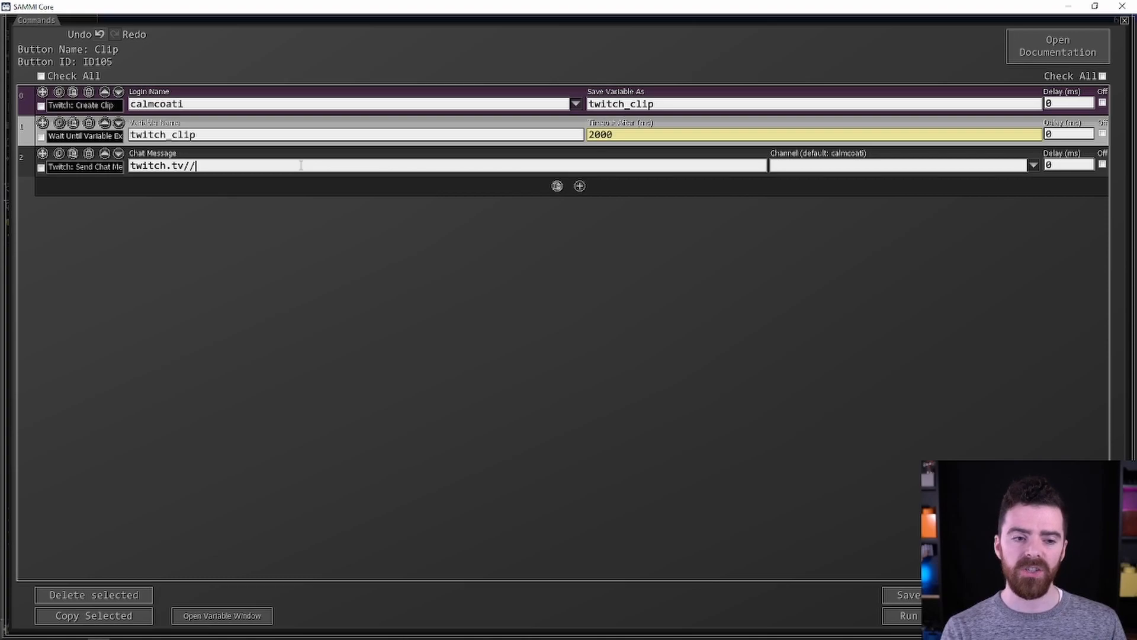
text($$/)
key(Right)
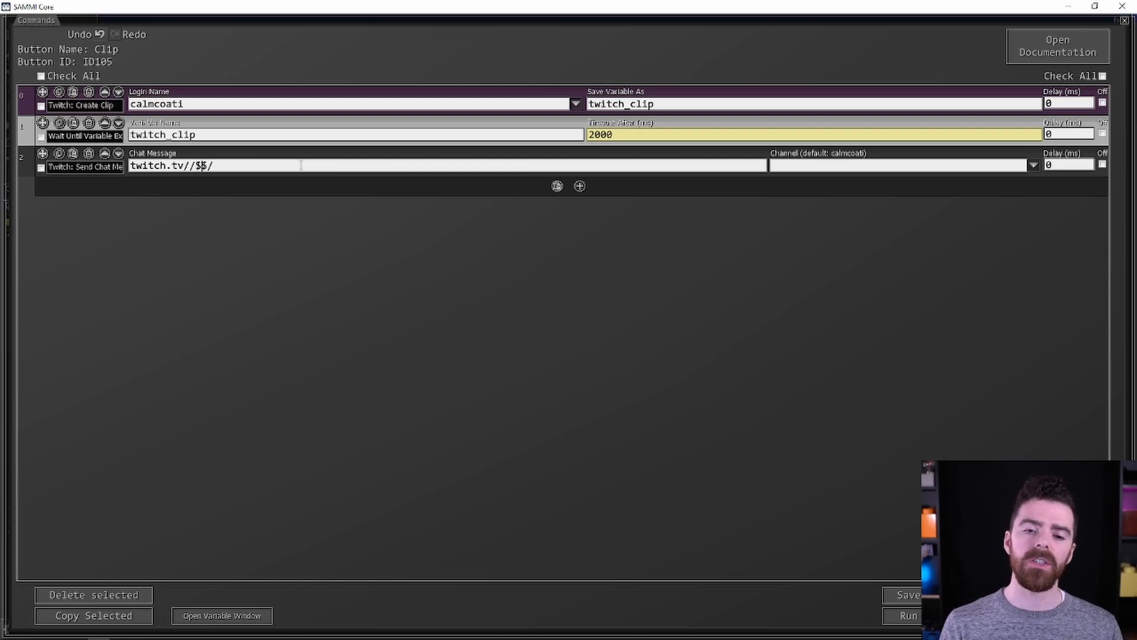
text(twitch)
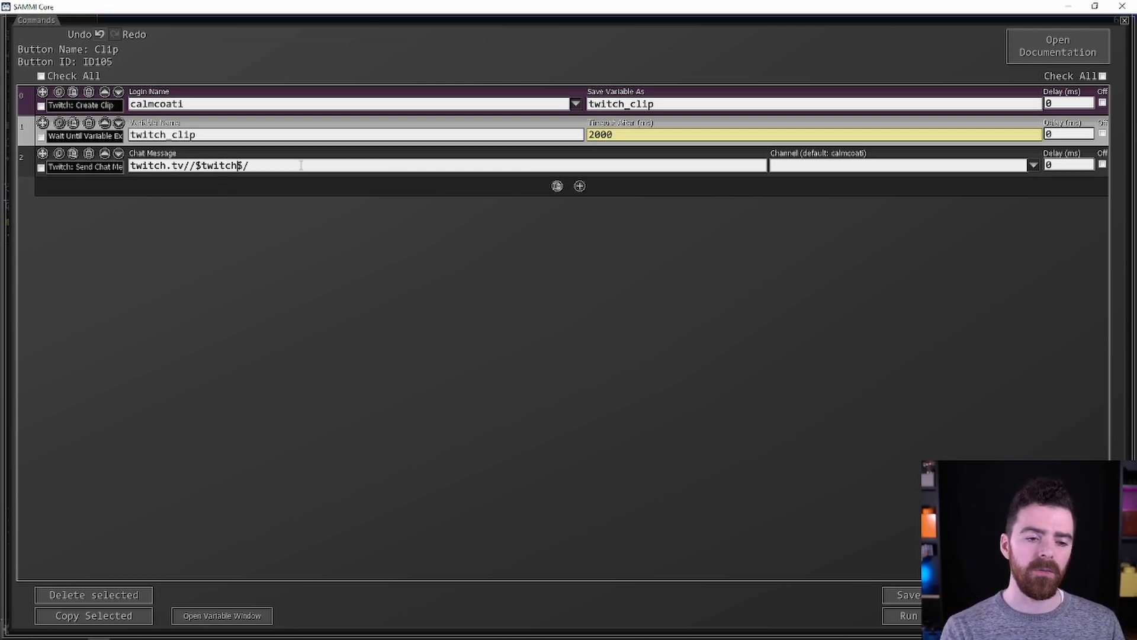
text(_clip)
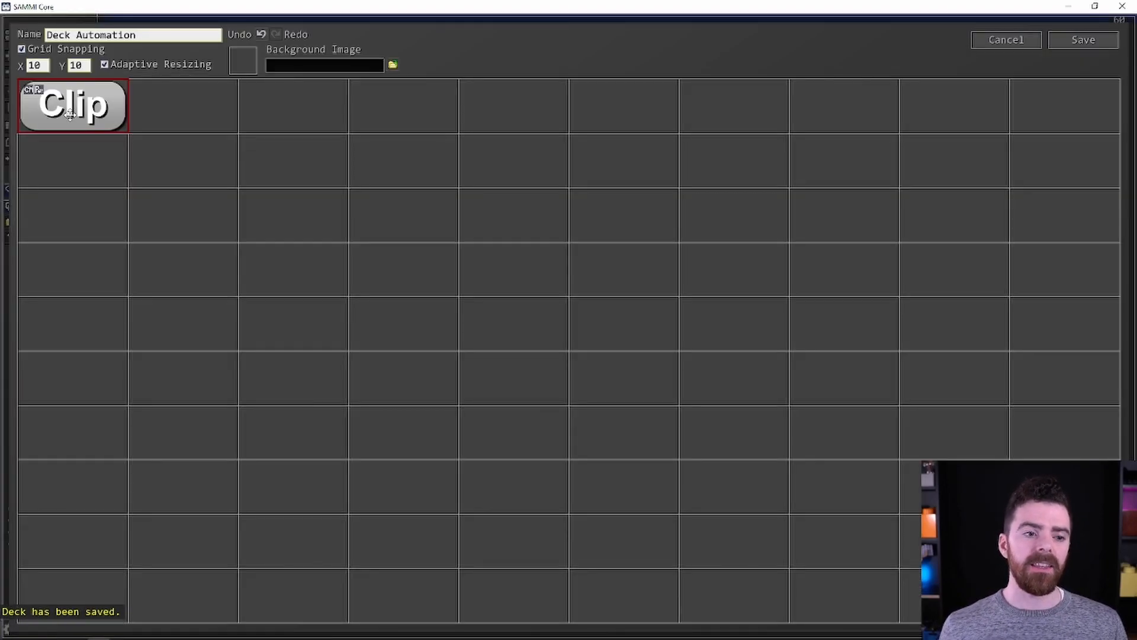
Give the Clip button a Twitch Chat trigger for the message "!clip", allowed only for mods, and save it.
right_click(70, 117)
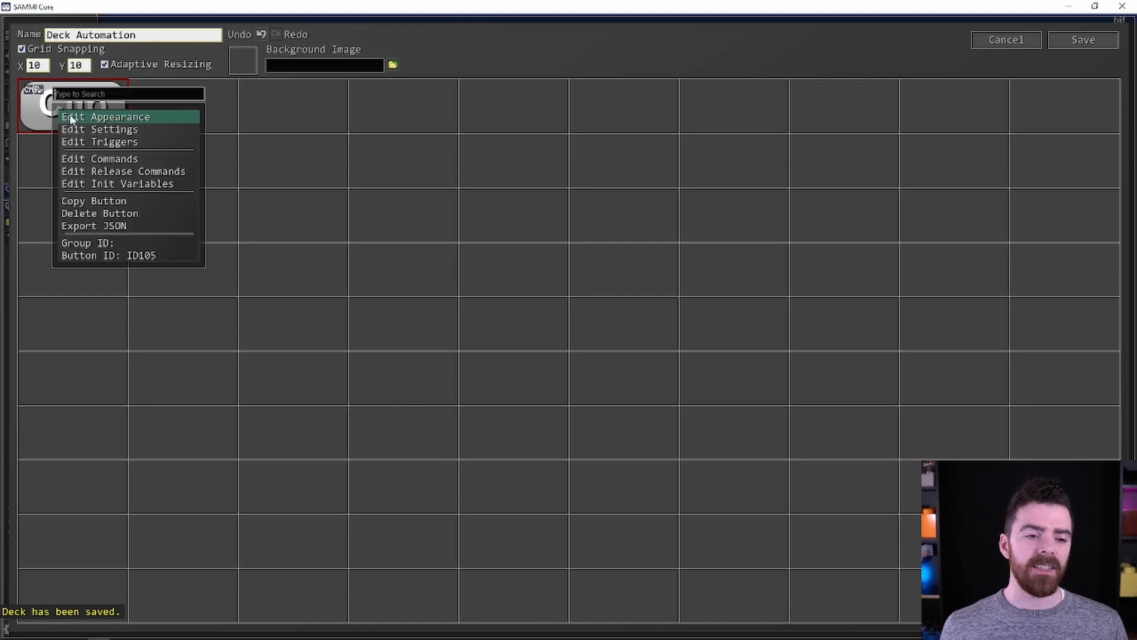
click(108, 142)
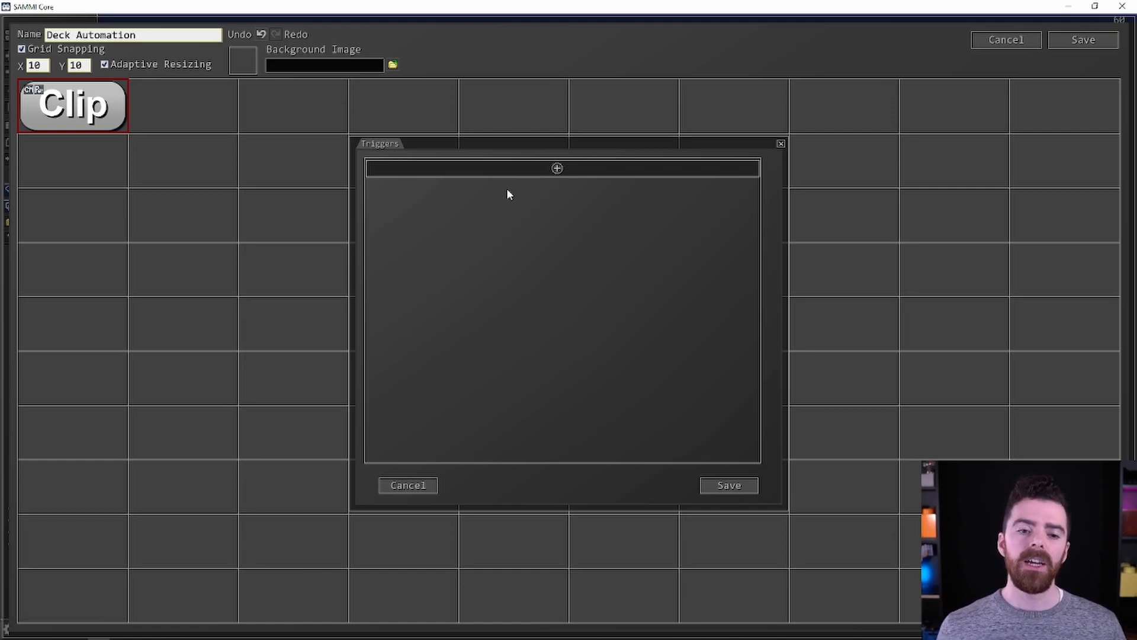
click(558, 170)
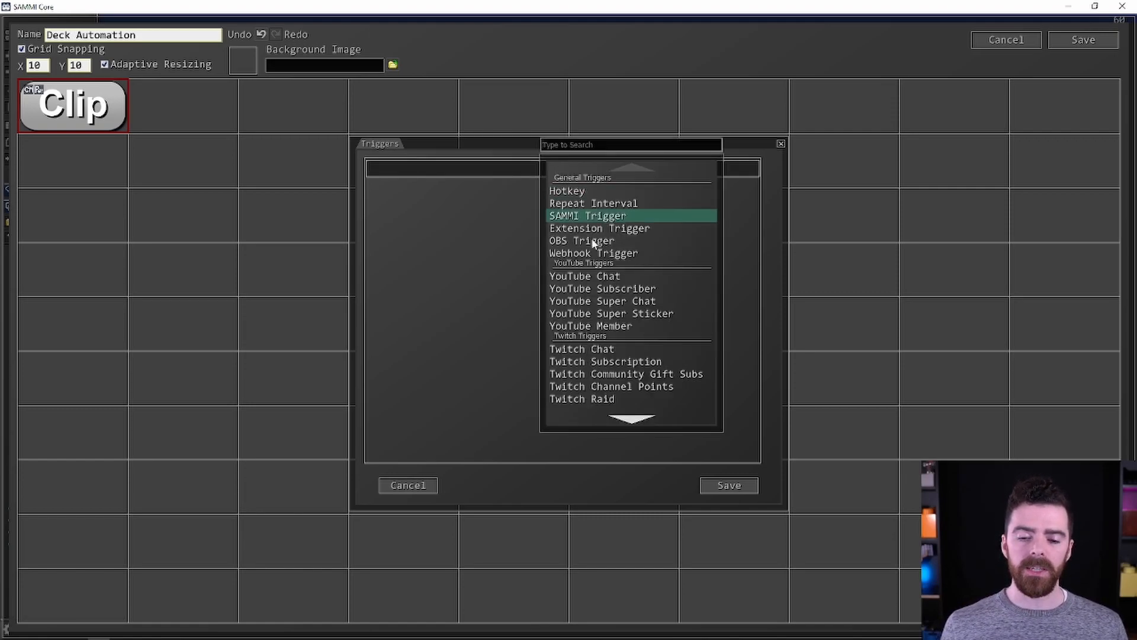
click(620, 348)
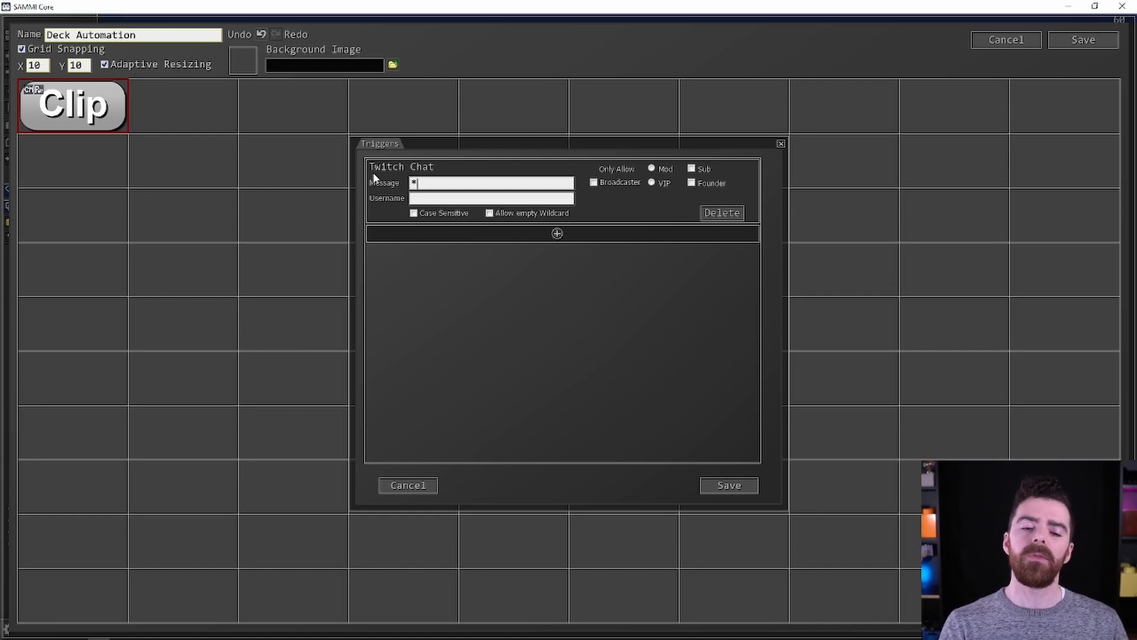
key(BackSpace)
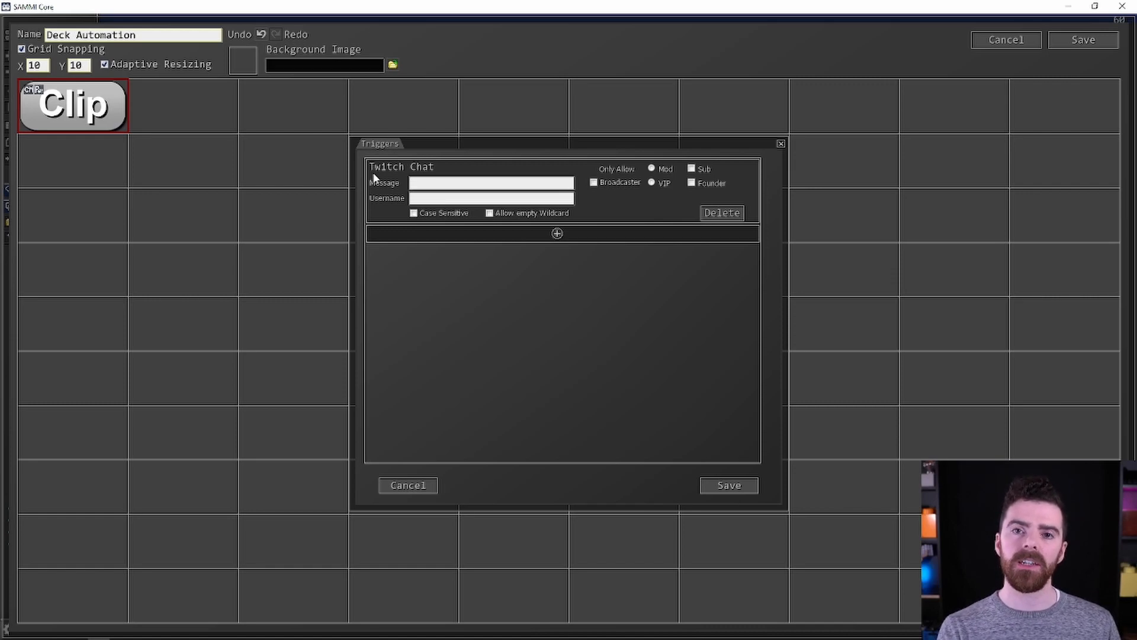
text(!clip)
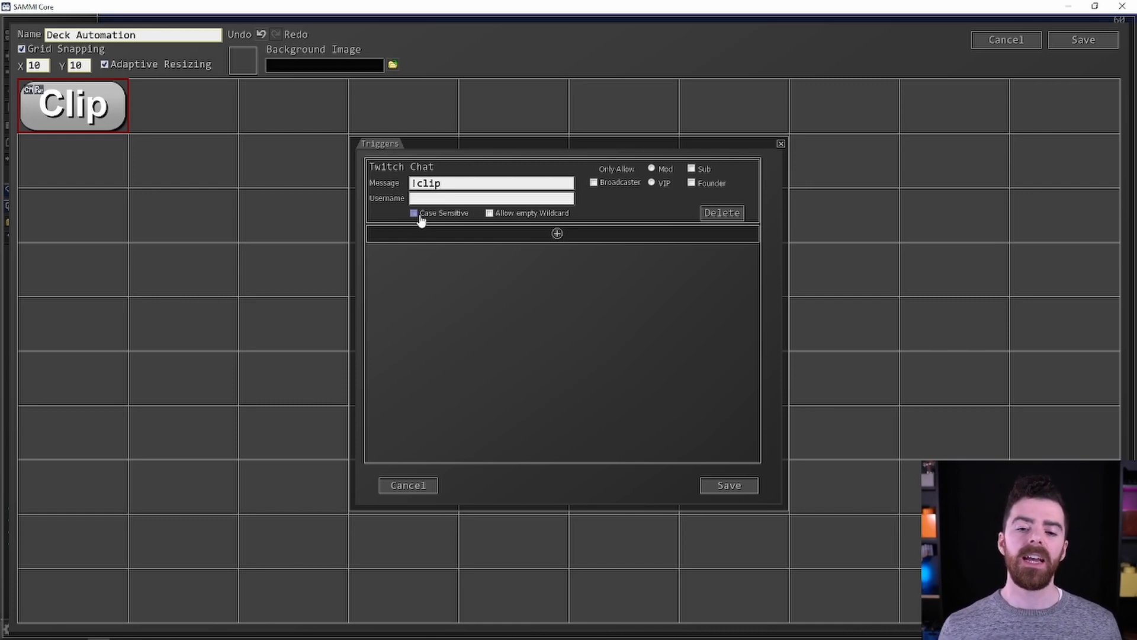
click(653, 169)
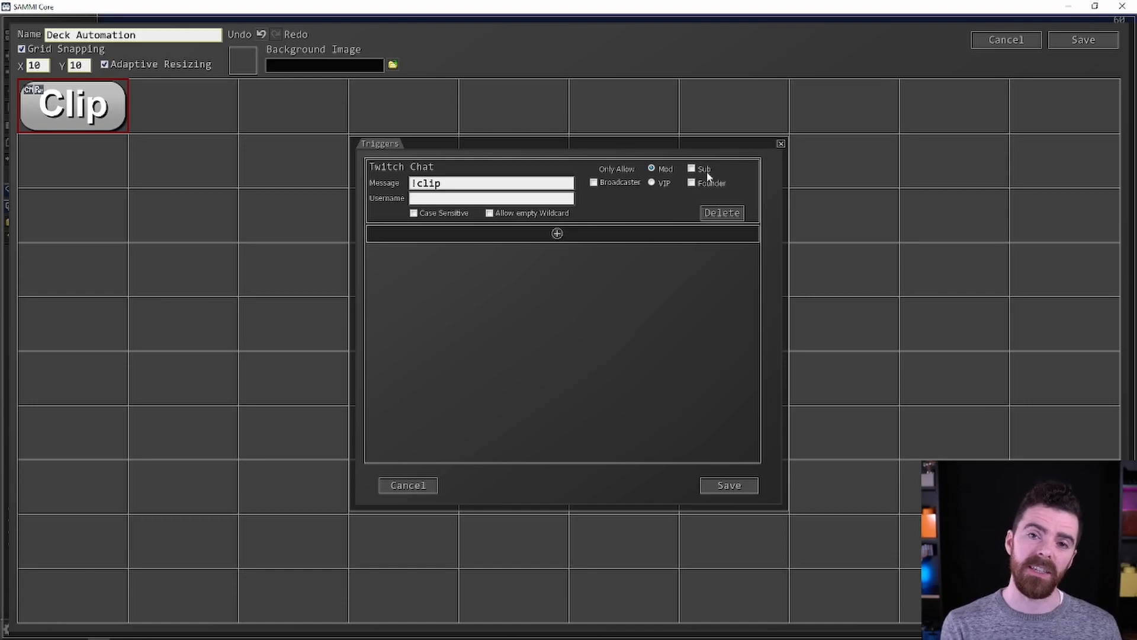
click(722, 485)
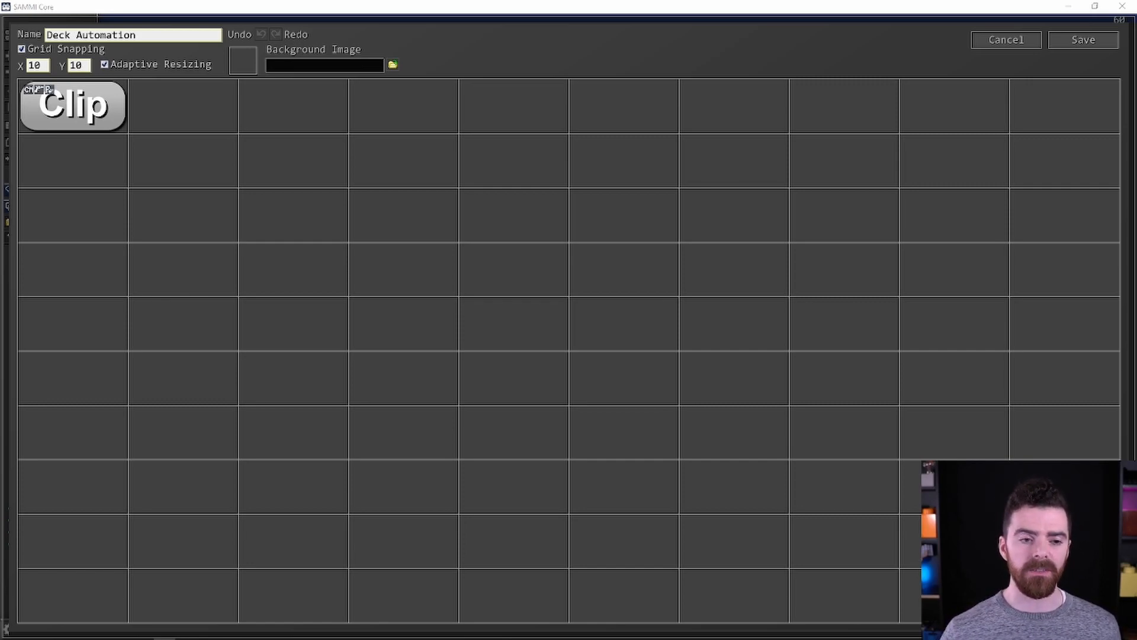
Add a second button beside Clip and label it "Raid Handler" on two lines.
double_click(207, 90)
right_click(208, 90)
click(225, 88)
click(574, 294)
text(Raid)
key(Return)
text(Handler)
click(175, 114)
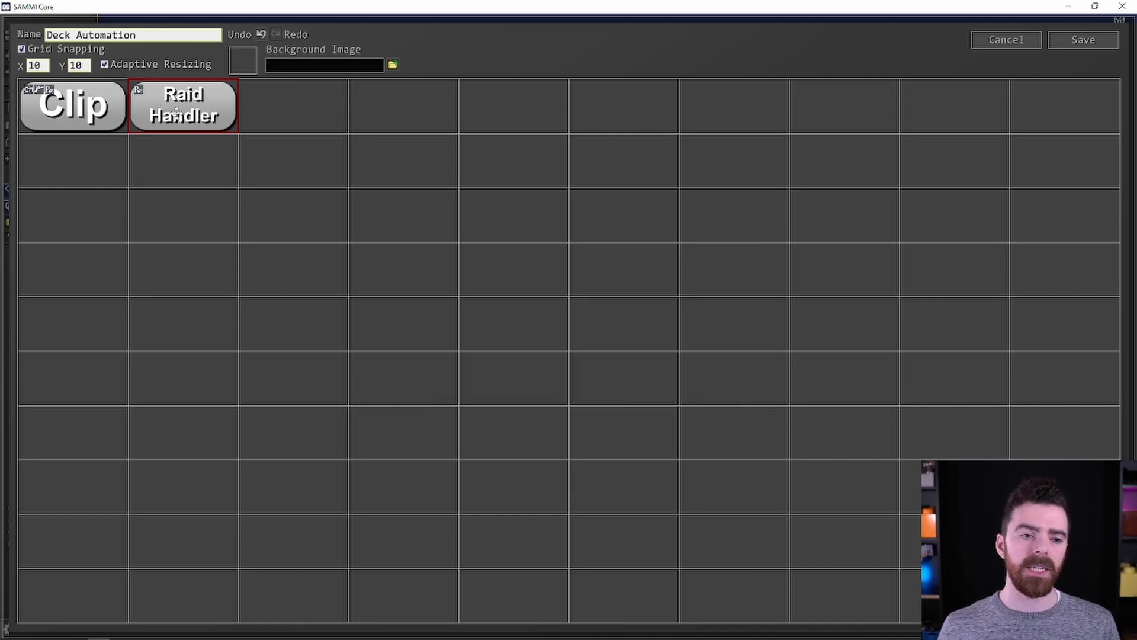
Add a Trigger Pull Data command to the Raid Handler button.
double_click(176, 113)
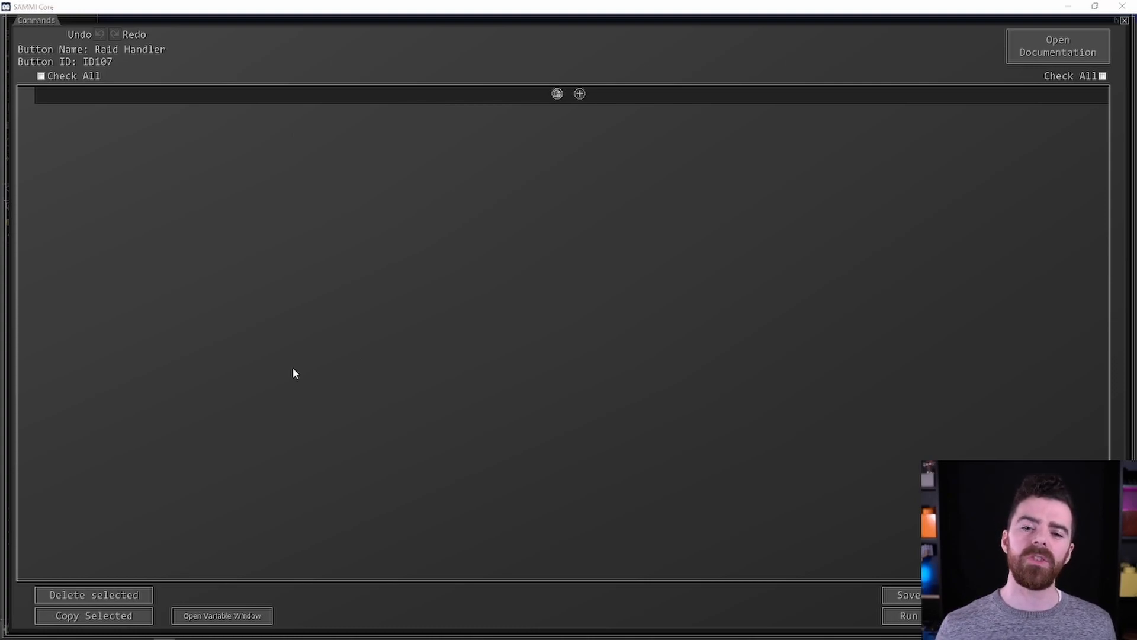
click(581, 94)
text(t)
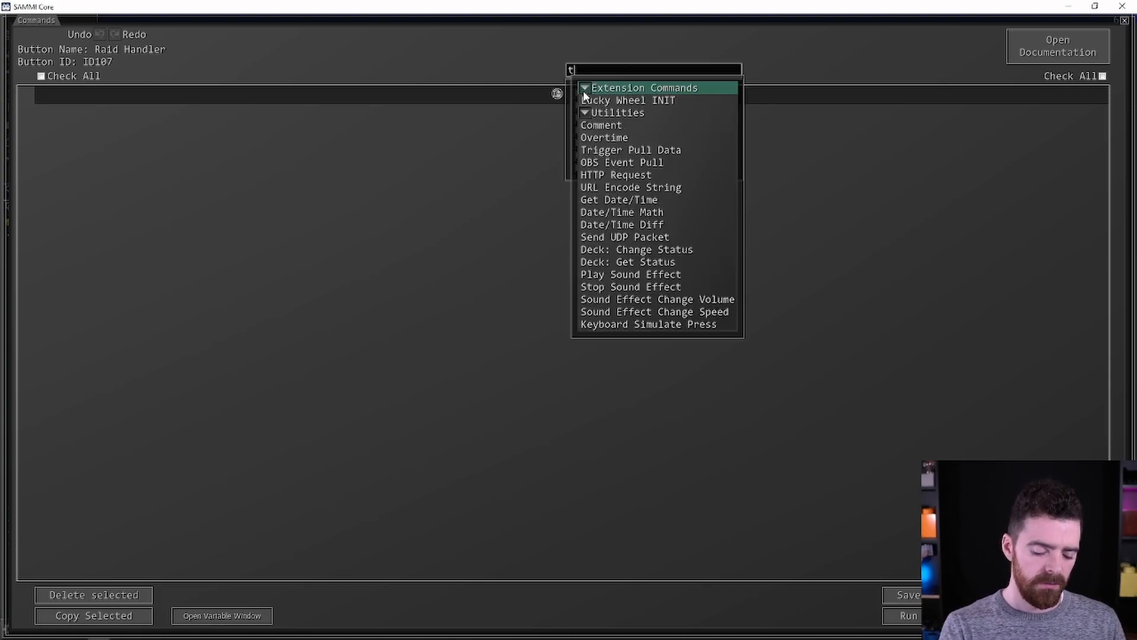
text(rigg)
click(610, 90)
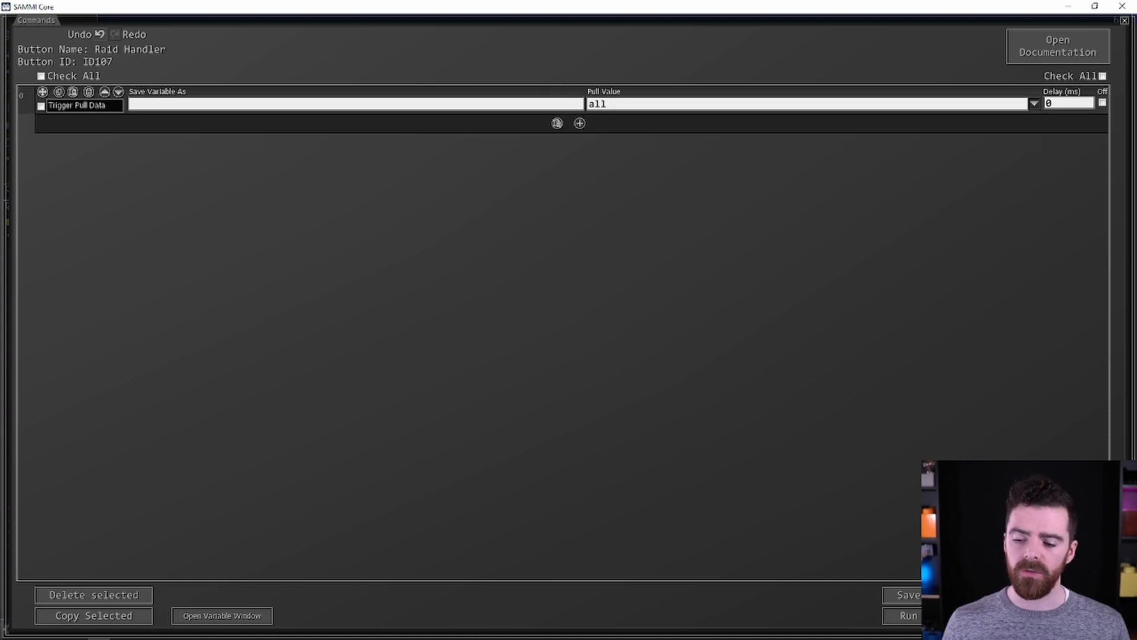
Save the commands, then give the Raid Handler button a Twitch Raid trigger with a maximum of 10000 and save it.
click(943, 594)
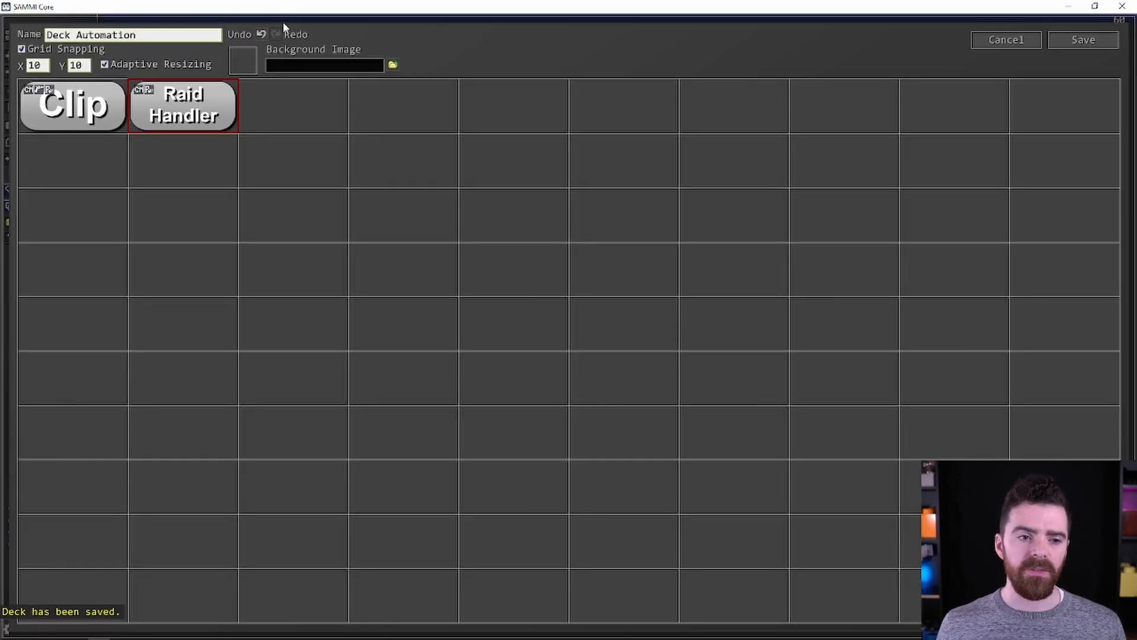
right_click(197, 101)
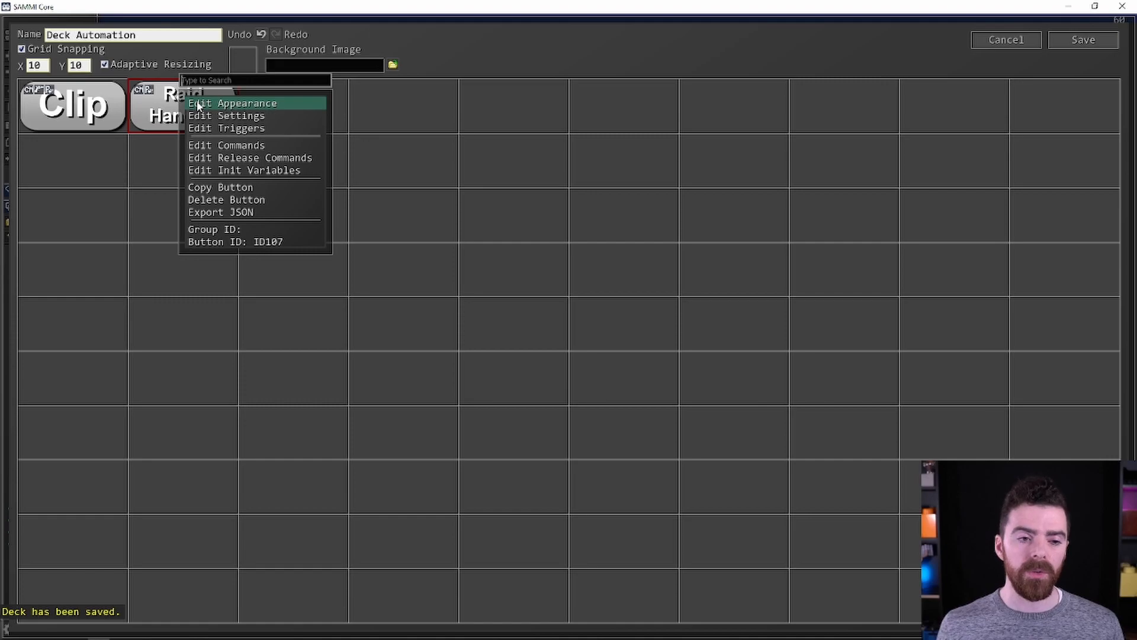
click(217, 130)
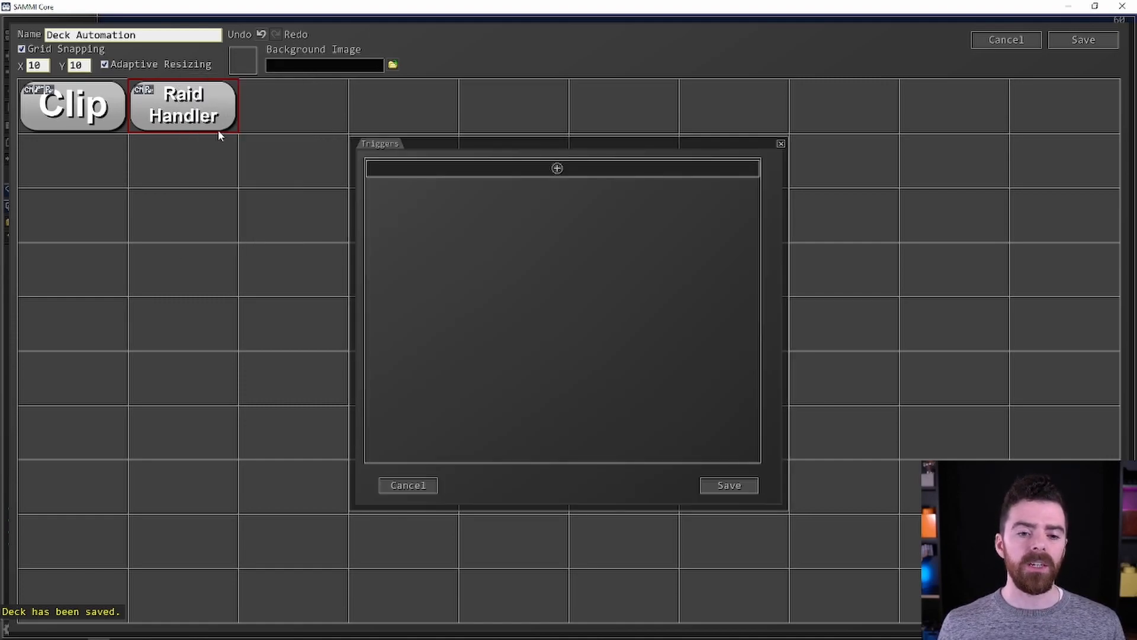
click(557, 170)
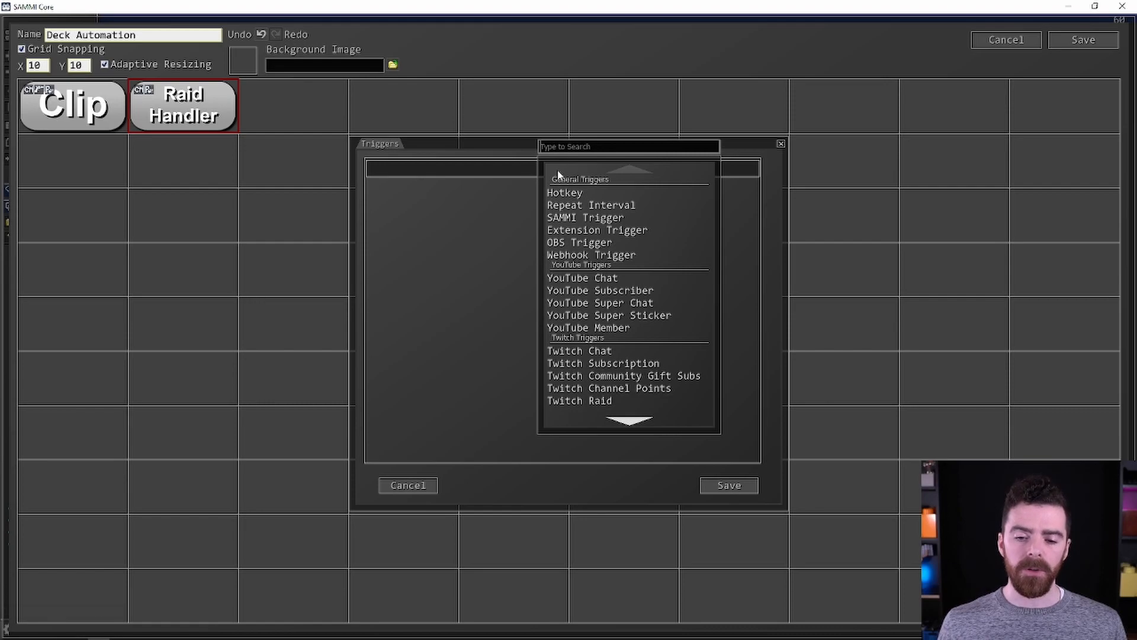
scroll(601, 221, down, 3)
click(599, 365)
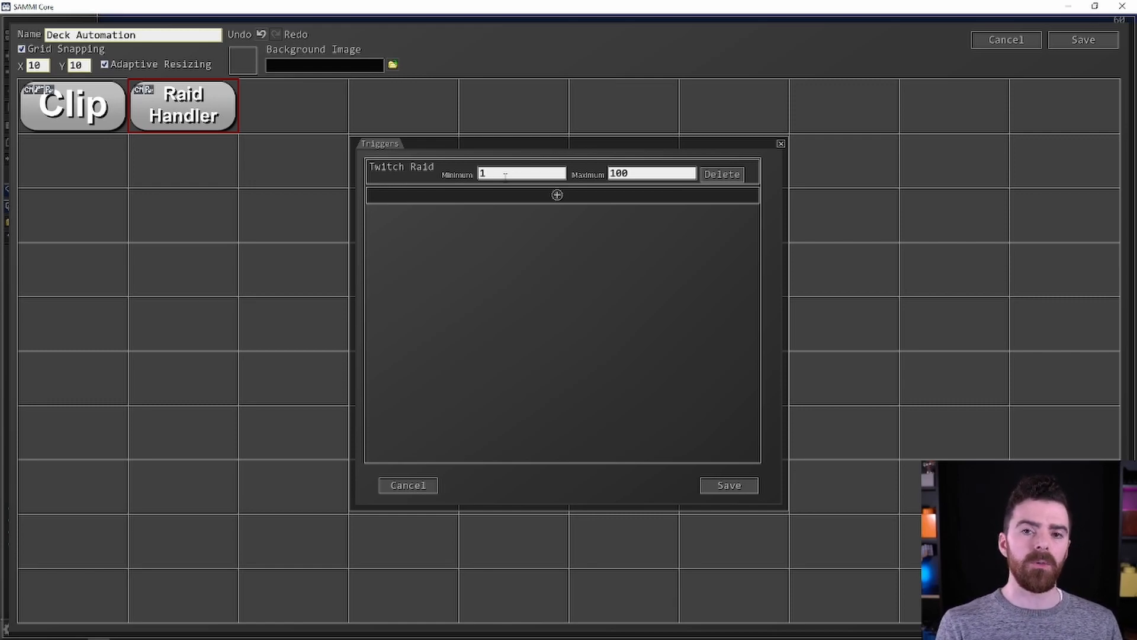
click(660, 176)
text(00)
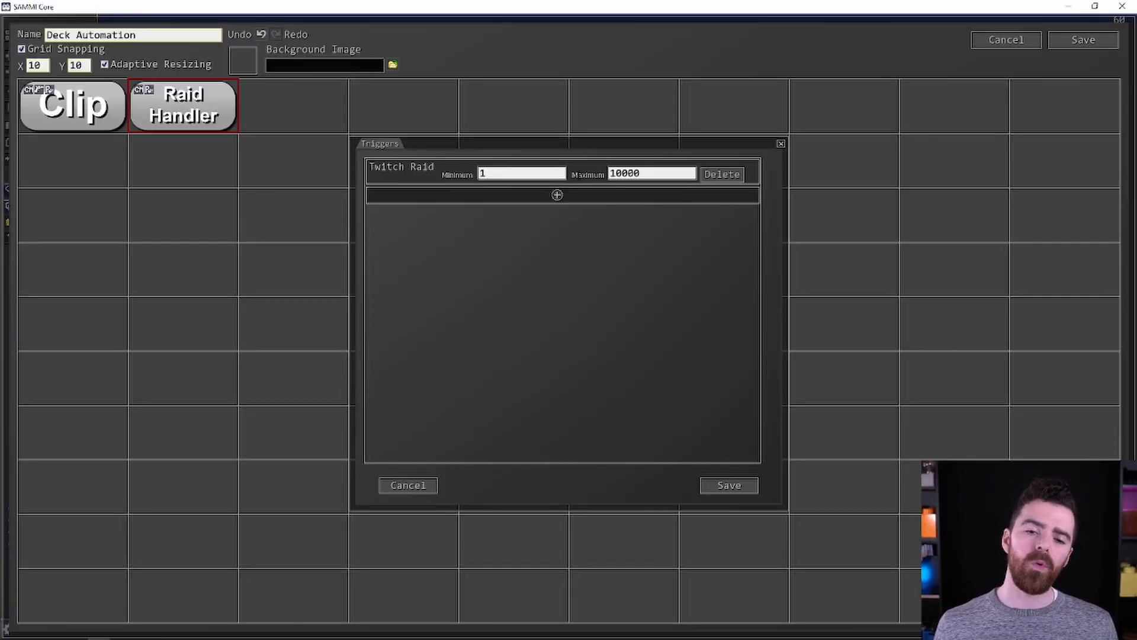
click(715, 487)
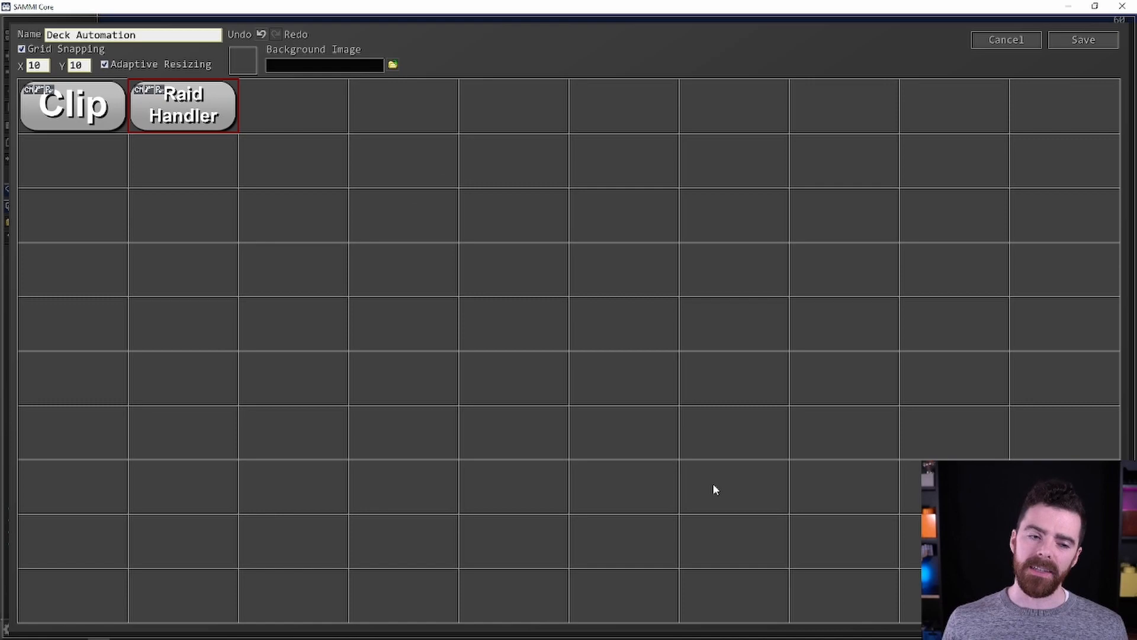
Set Raid Handler's Trigger Pull Data command to pull the Twitch Raid User ID and save it as raid_name.
double_click(181, 108)
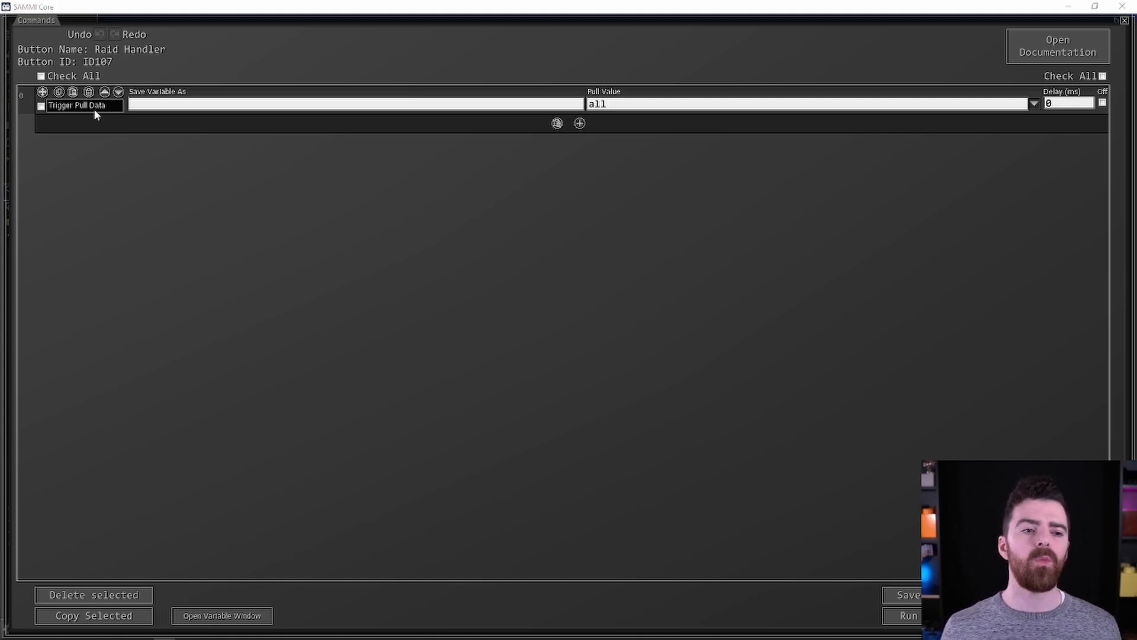
click(613, 91)
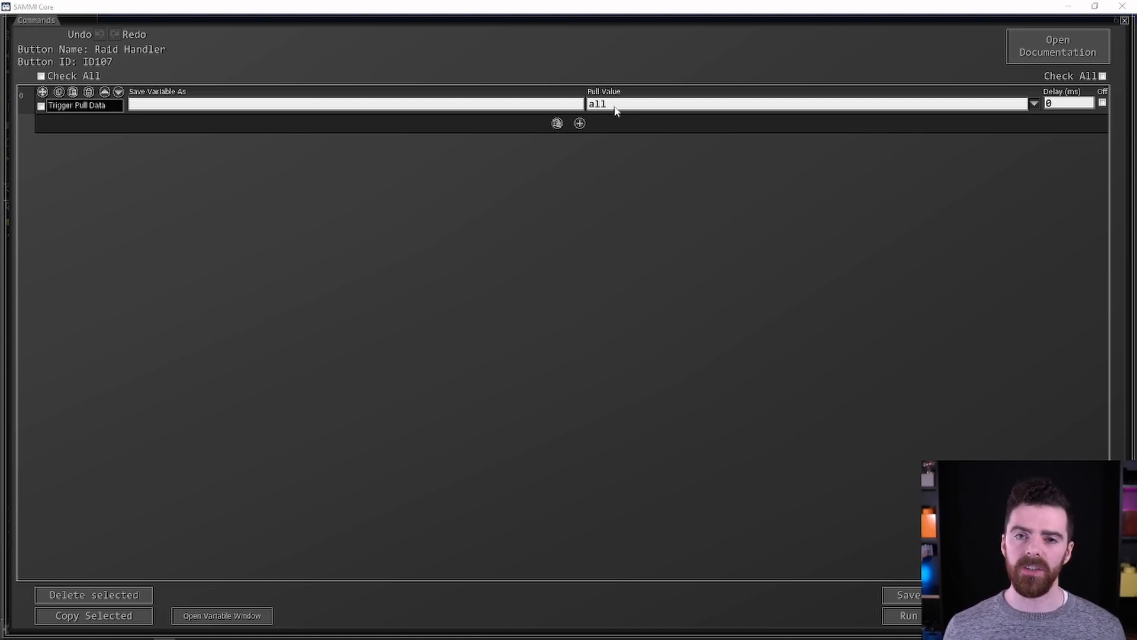
click(1034, 105)
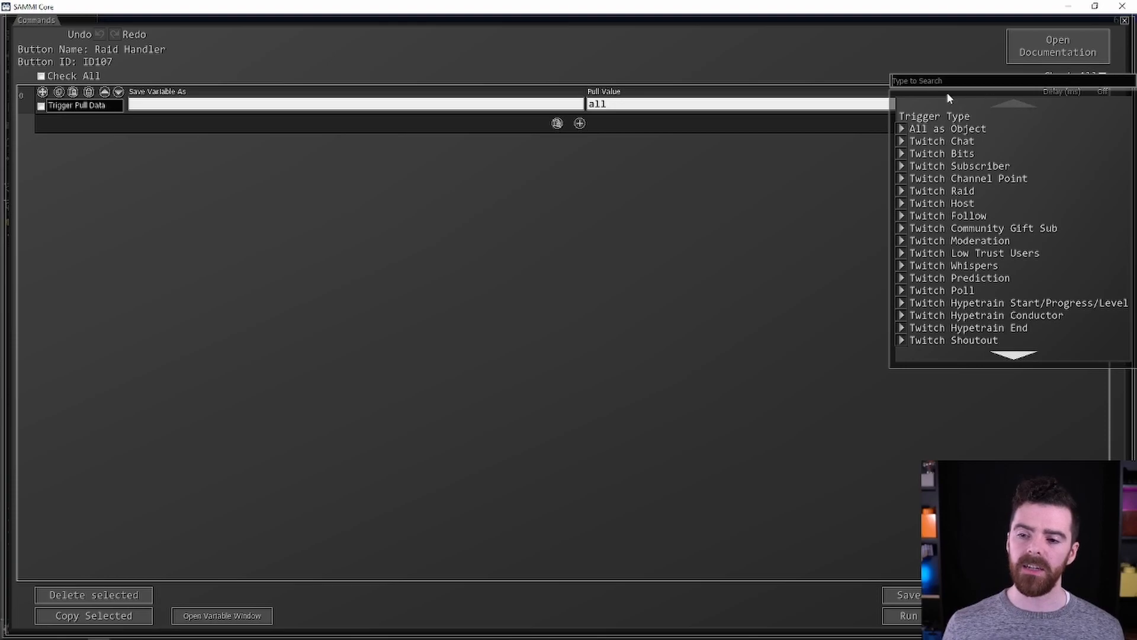
click(950, 195)
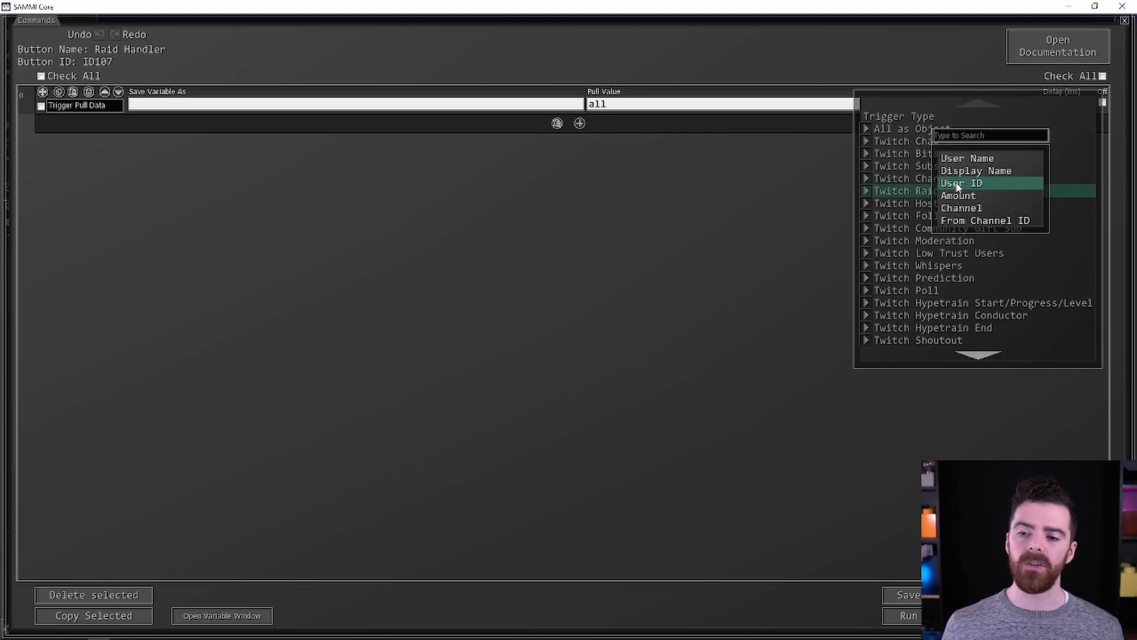
click(958, 185)
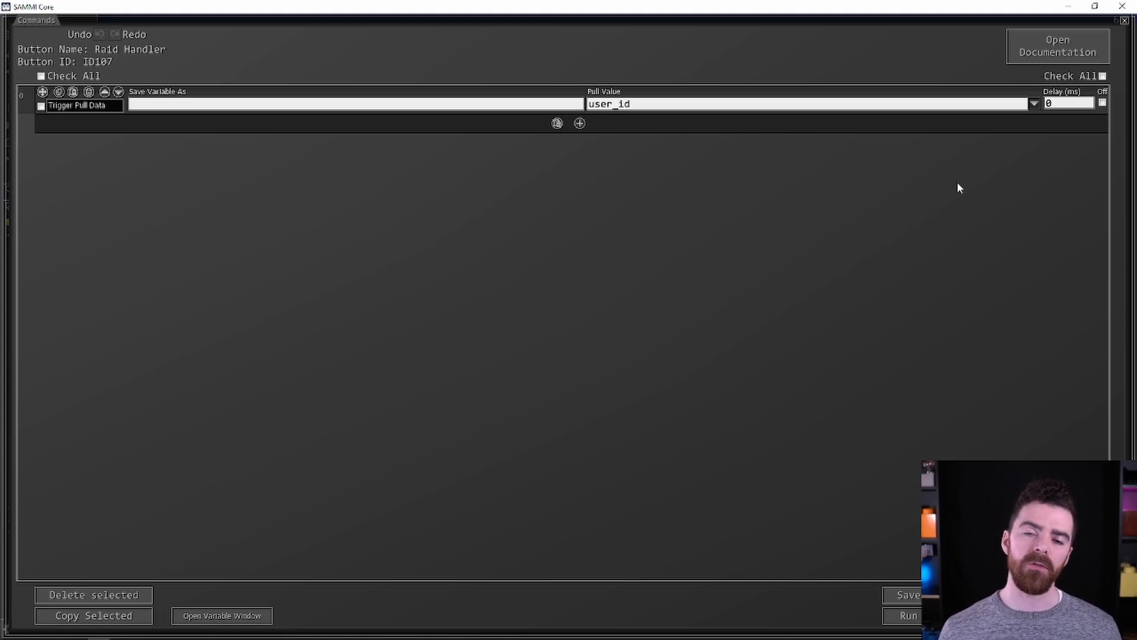
click(216, 105)
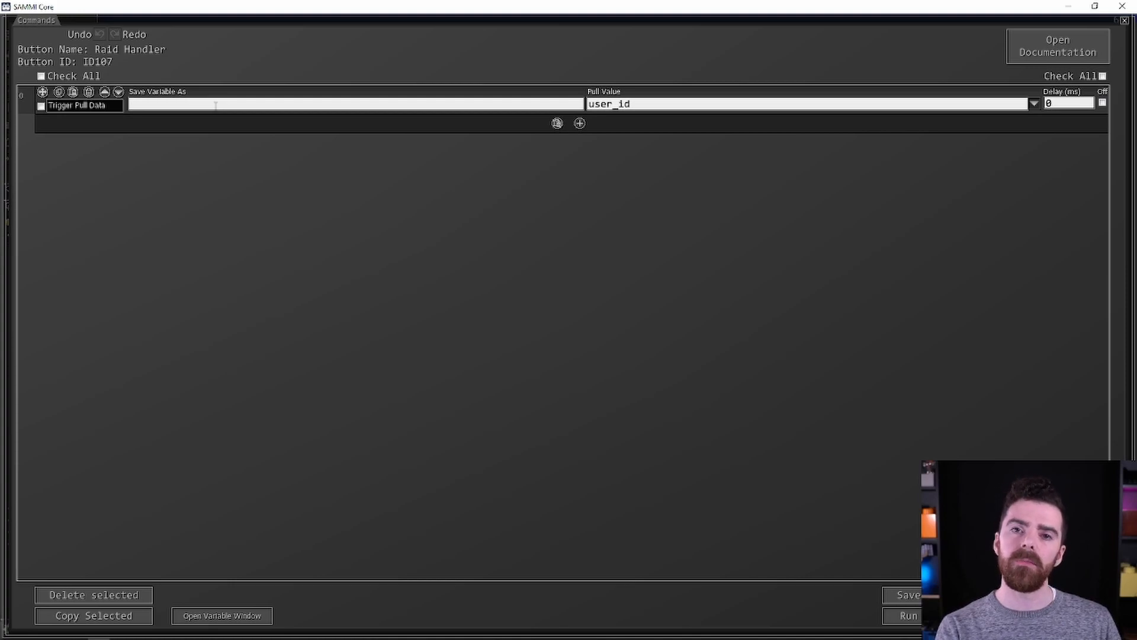
text(raid_name)
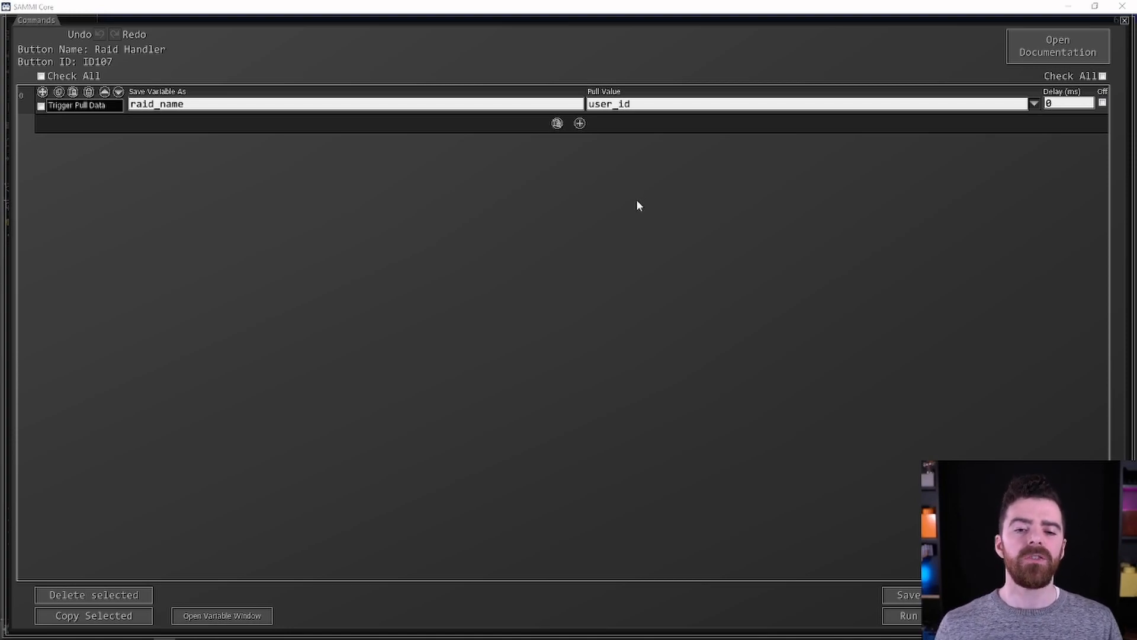
Add a Twitch: Get Channel Info command below the Trigger Pull Data command.
click(579, 123)
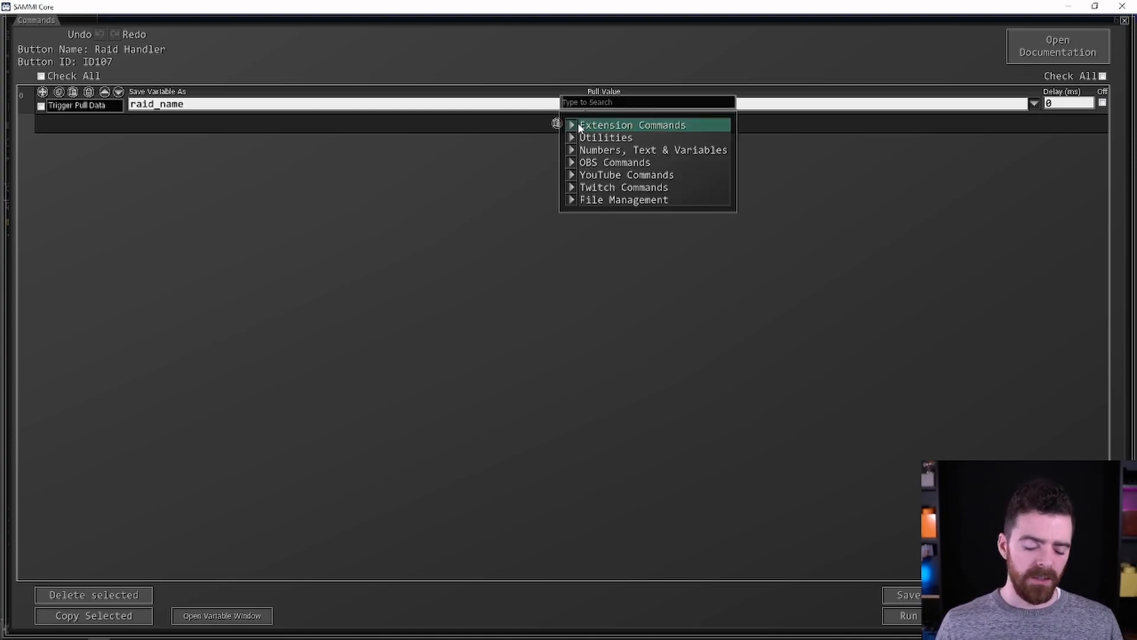
text(get cah)
key(BackSpace)
key(BackSpace)
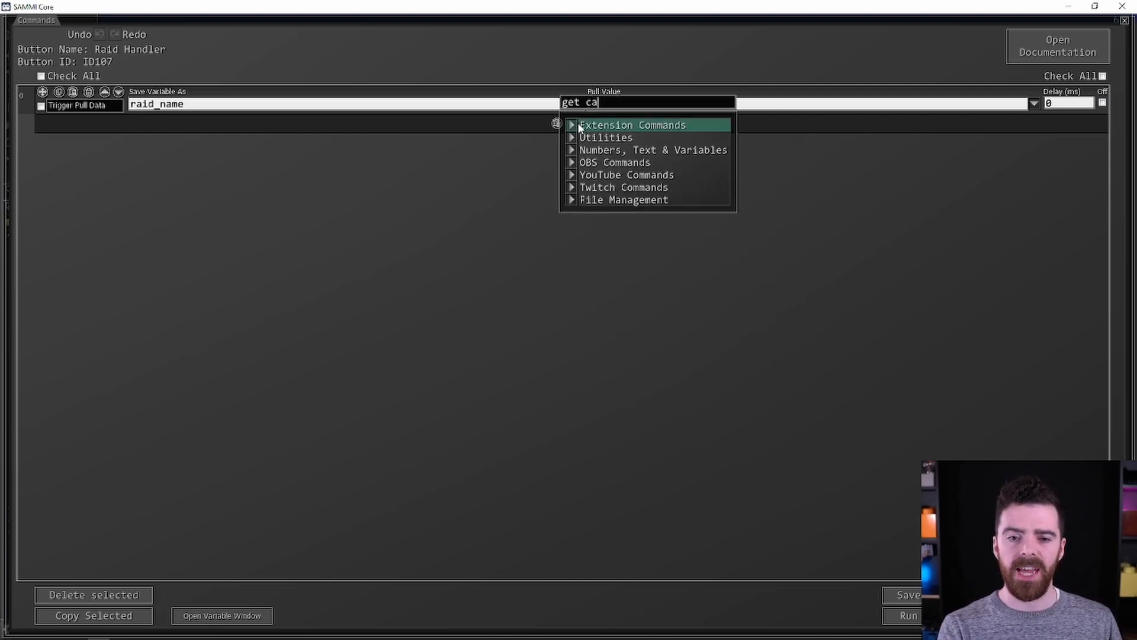
text(hanne)
click(593, 120)
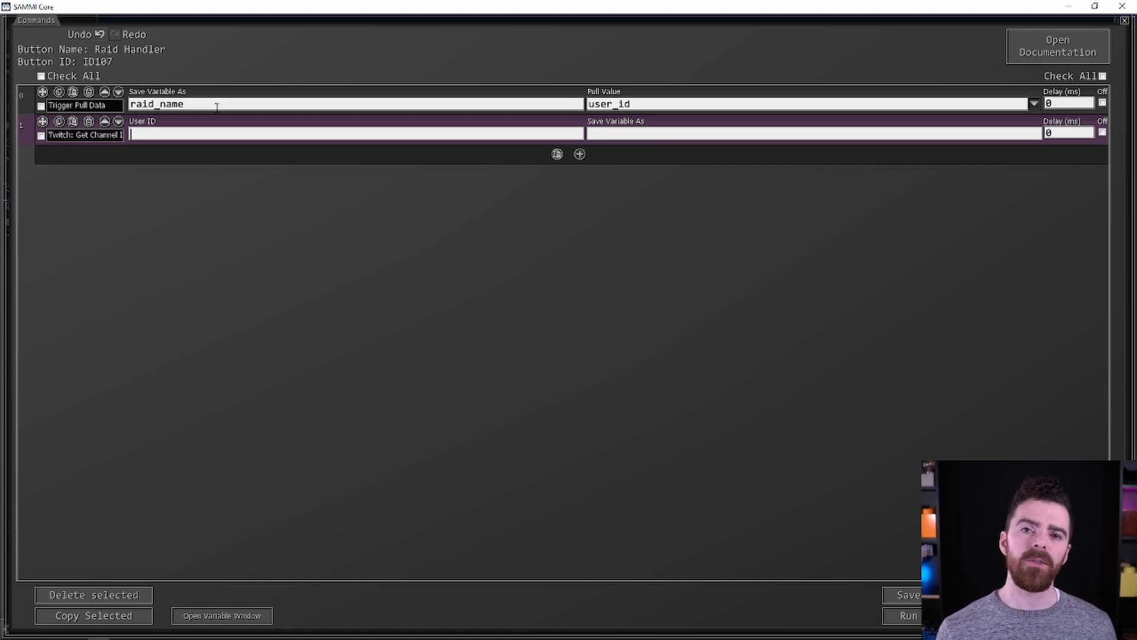
Set the channel info command's User ID to /$raid_name$/ and save its result as channel_info.
click(233, 135)
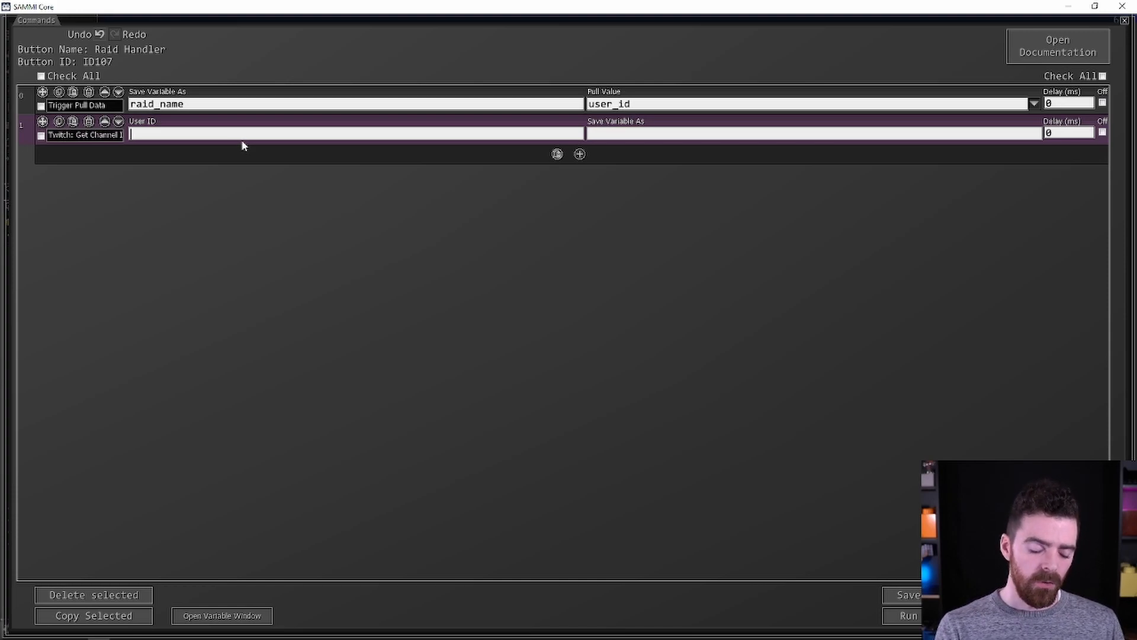
text(/$$/)
key(Left)
key(Left)
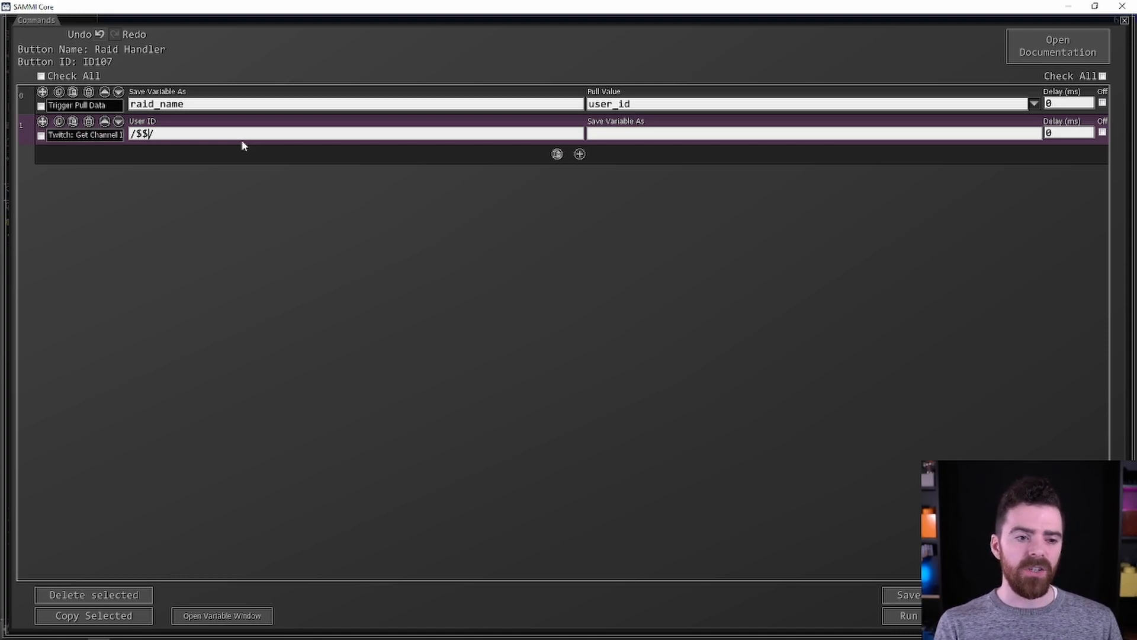
text(raid)
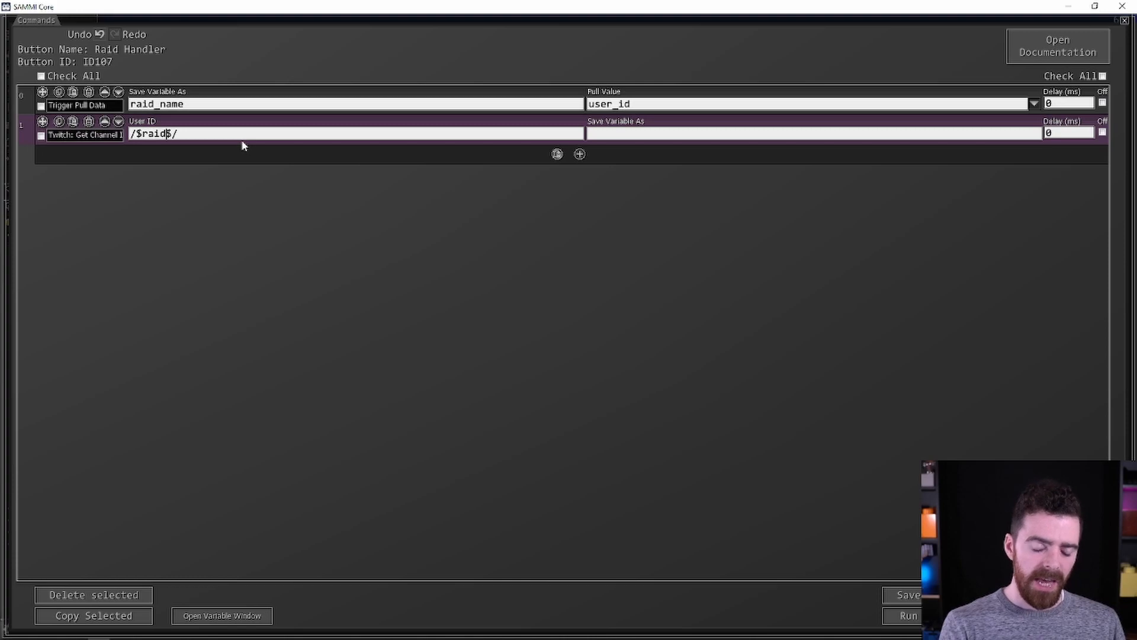
text(_name)
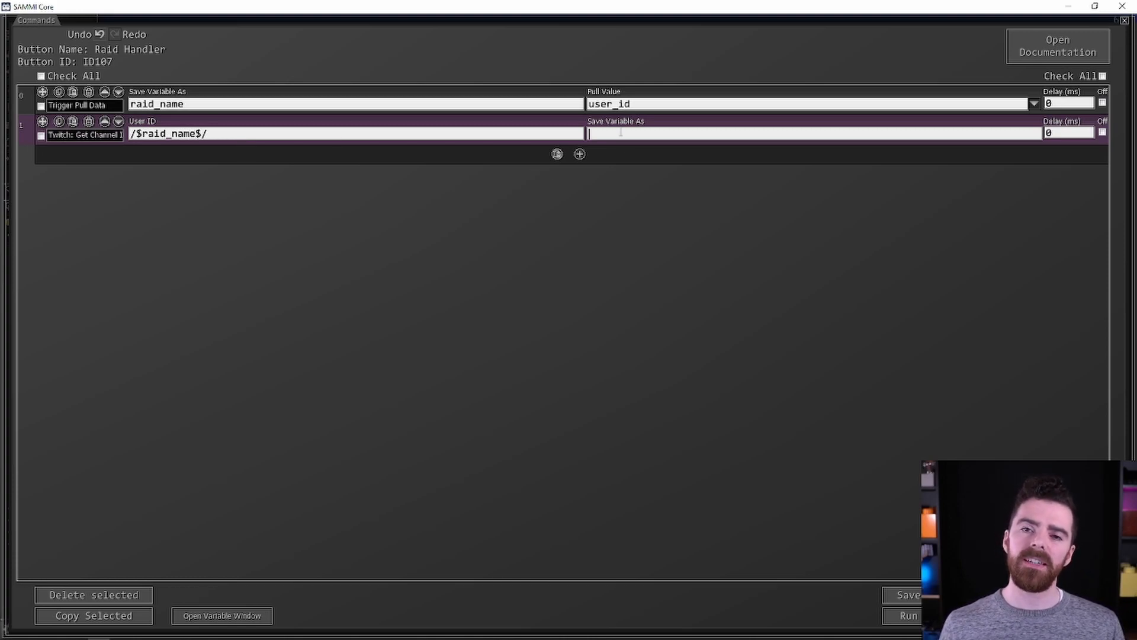
text(chann)
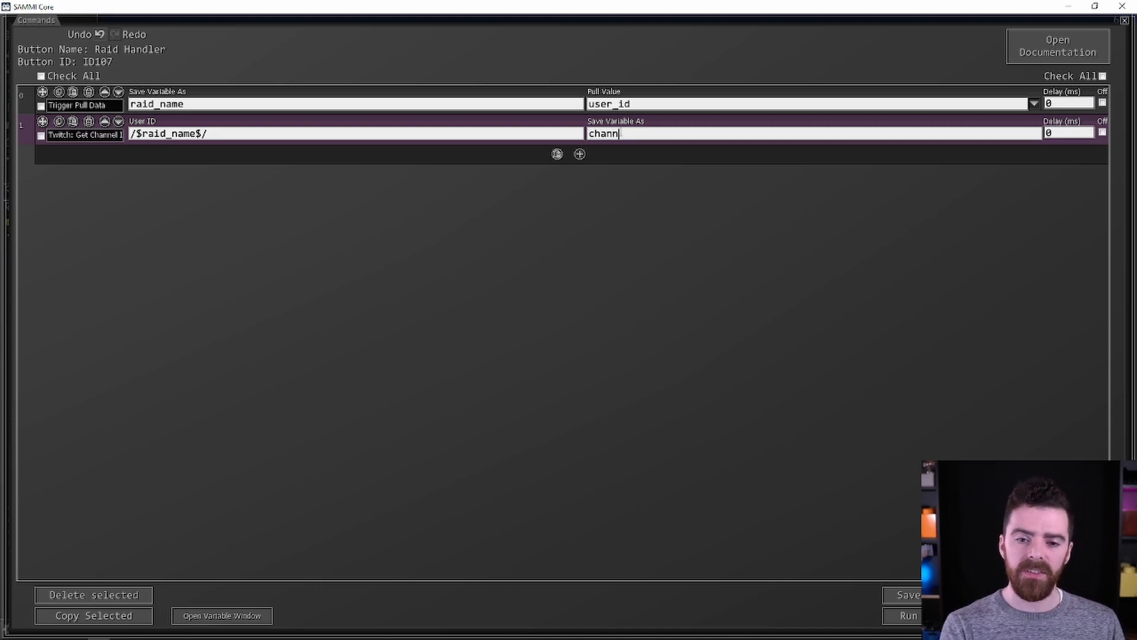
text(el_info)
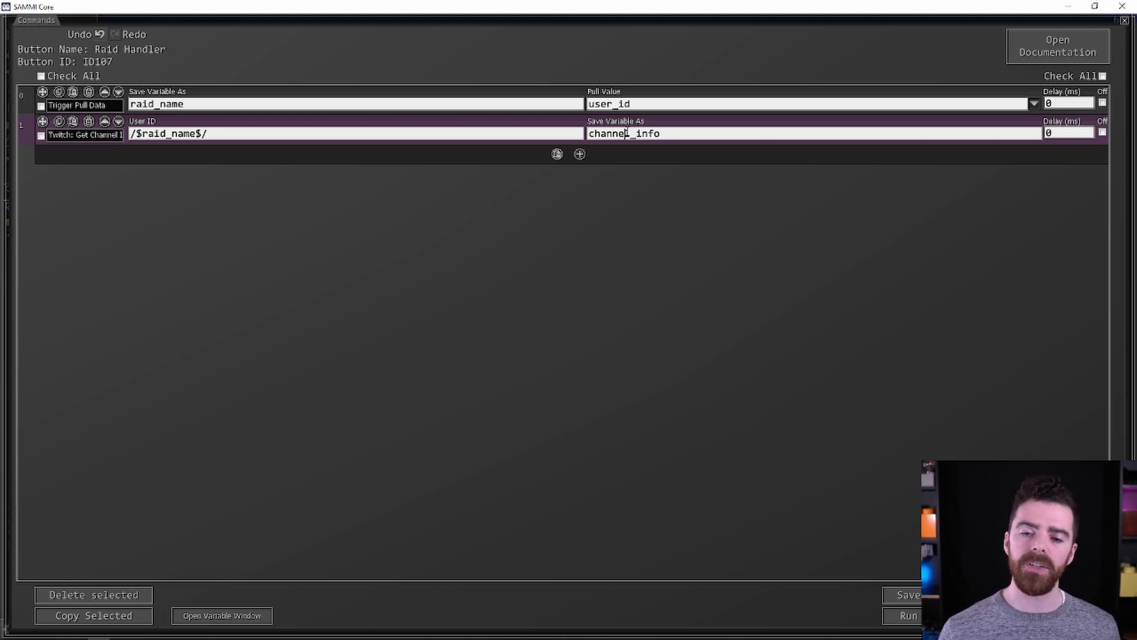
drag(670, 133, 580, 133)
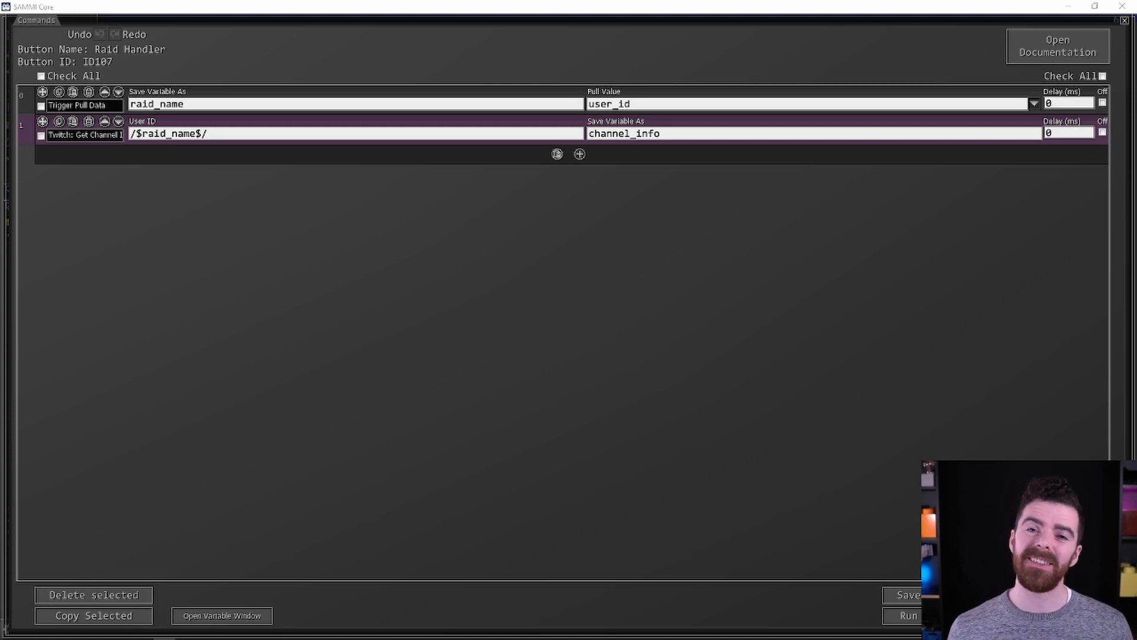
Add a Twitch: Send Chat Message command below the channel info command.
click(579, 154)
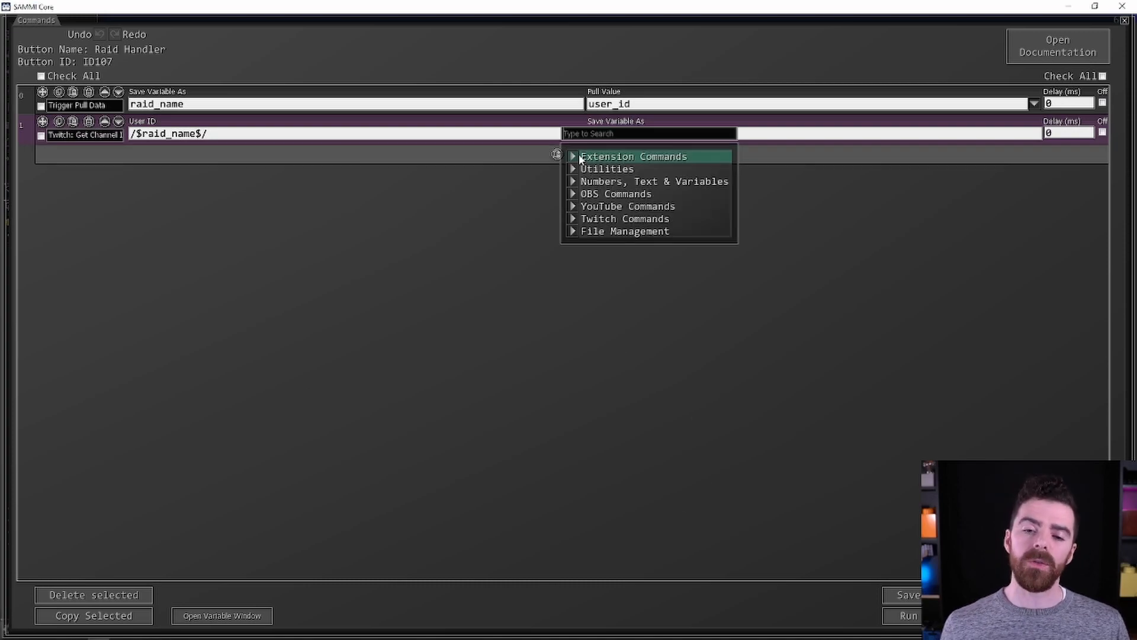
click(579, 154)
text(chat)
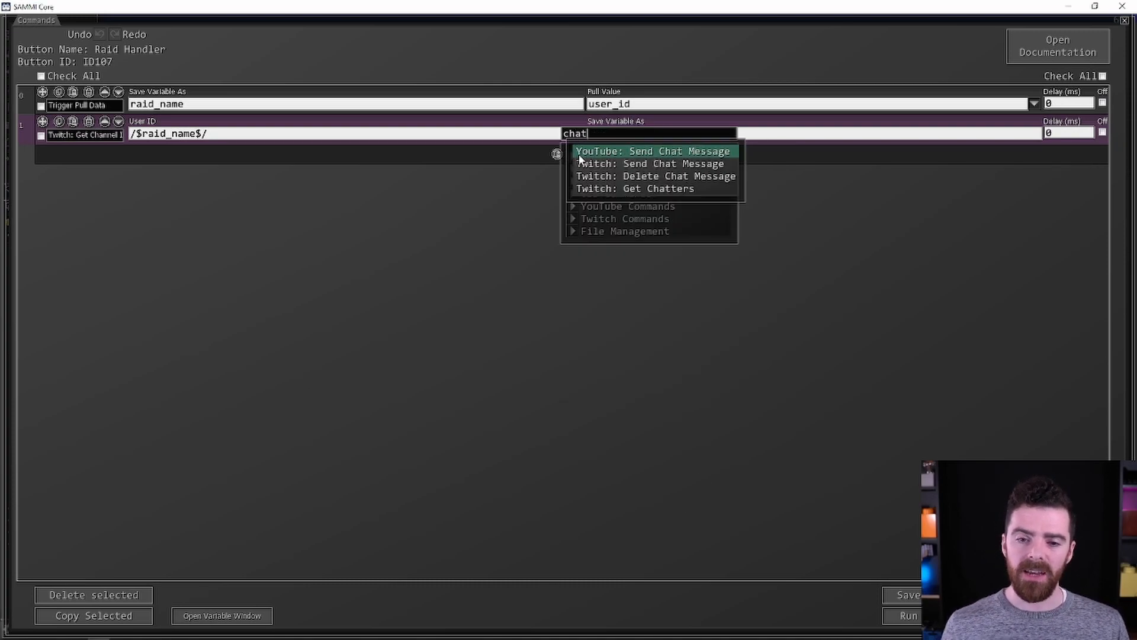
click(651, 164)
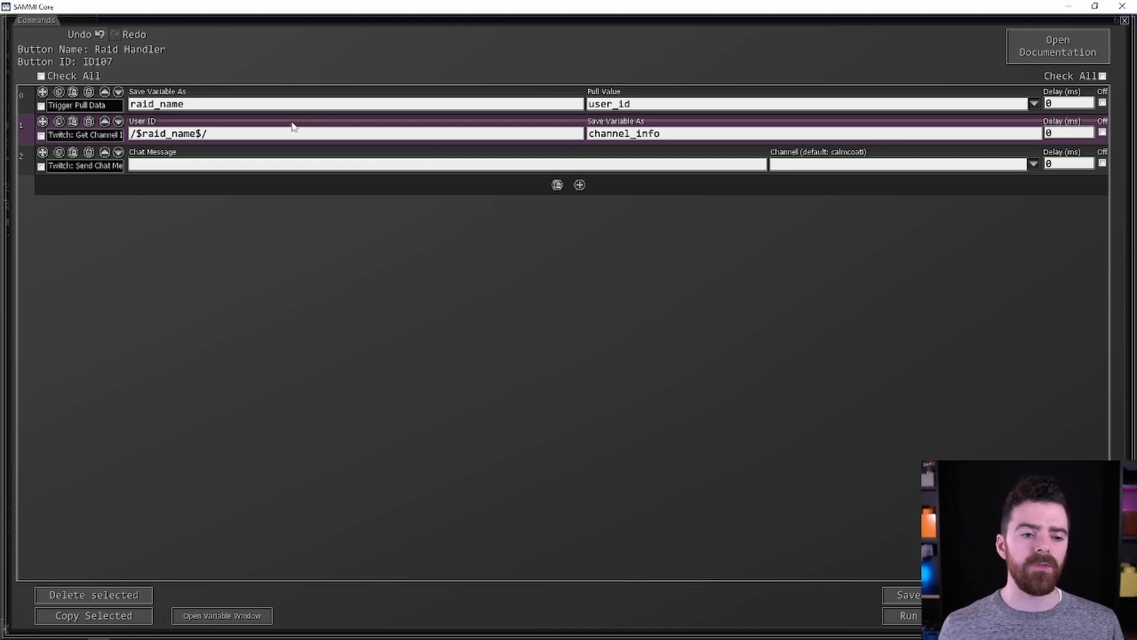
Enter the variable reference /$channel_info.broadcaster_name$/ as the chat message.
drag(680, 134, 589, 132)
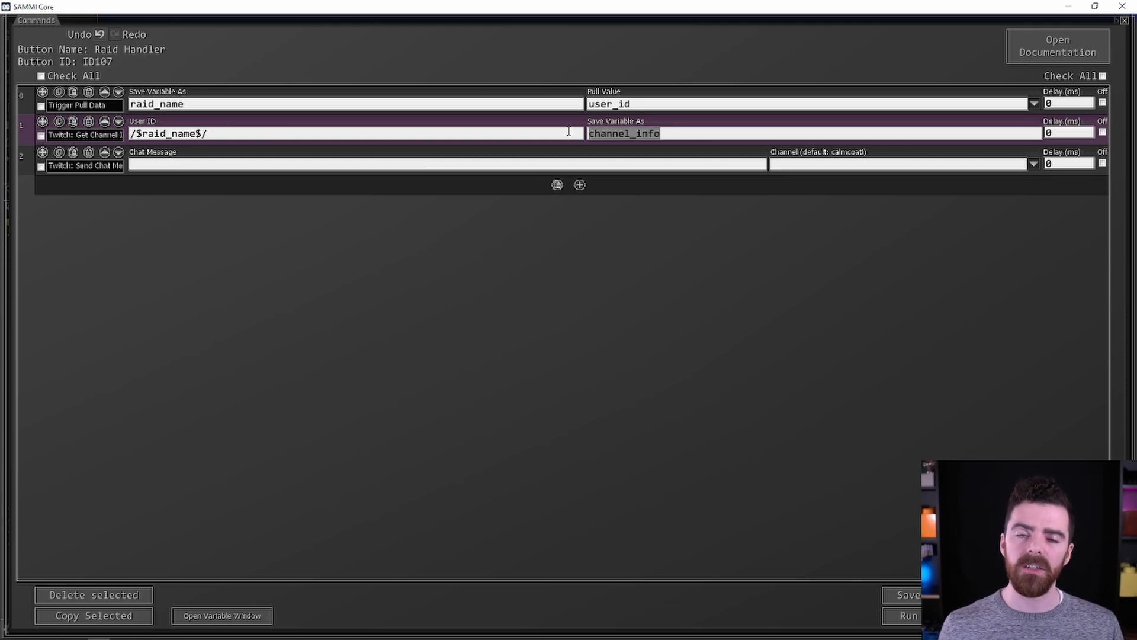
mouse_move(442, 152)
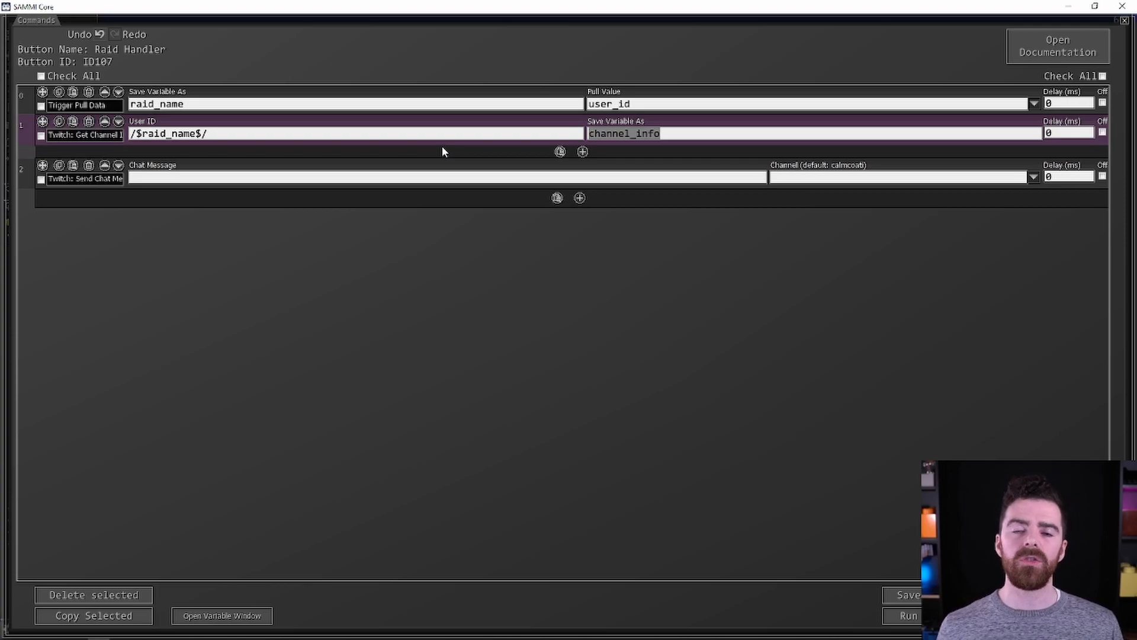
click(369, 165)
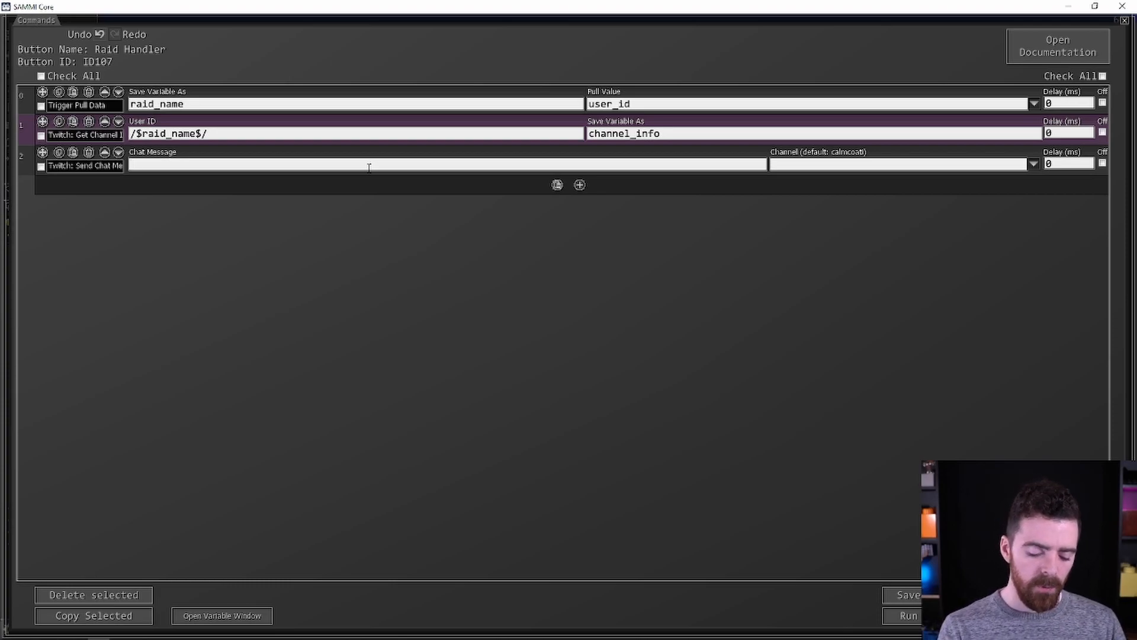
text(/$$/)
key(Left)
key(Left)
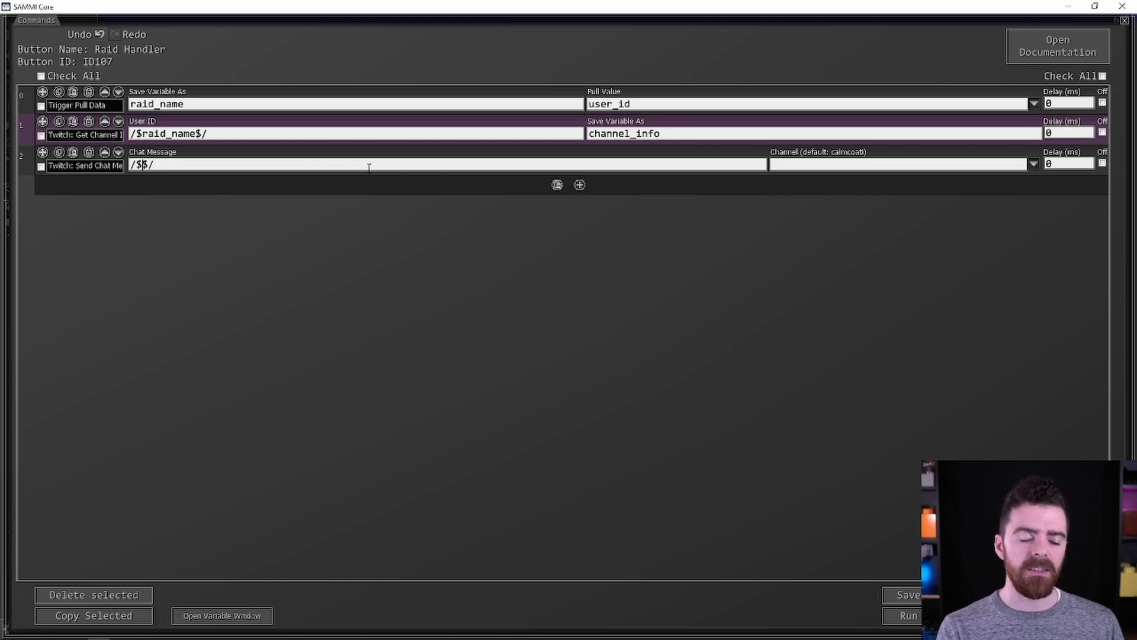
text(channel)
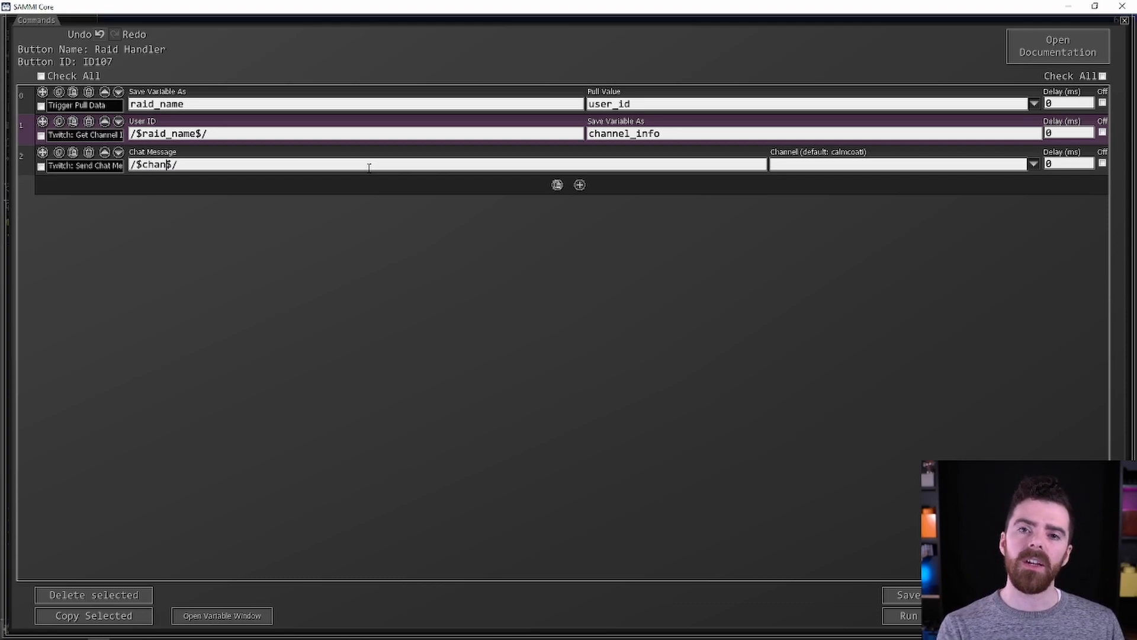
text(_)
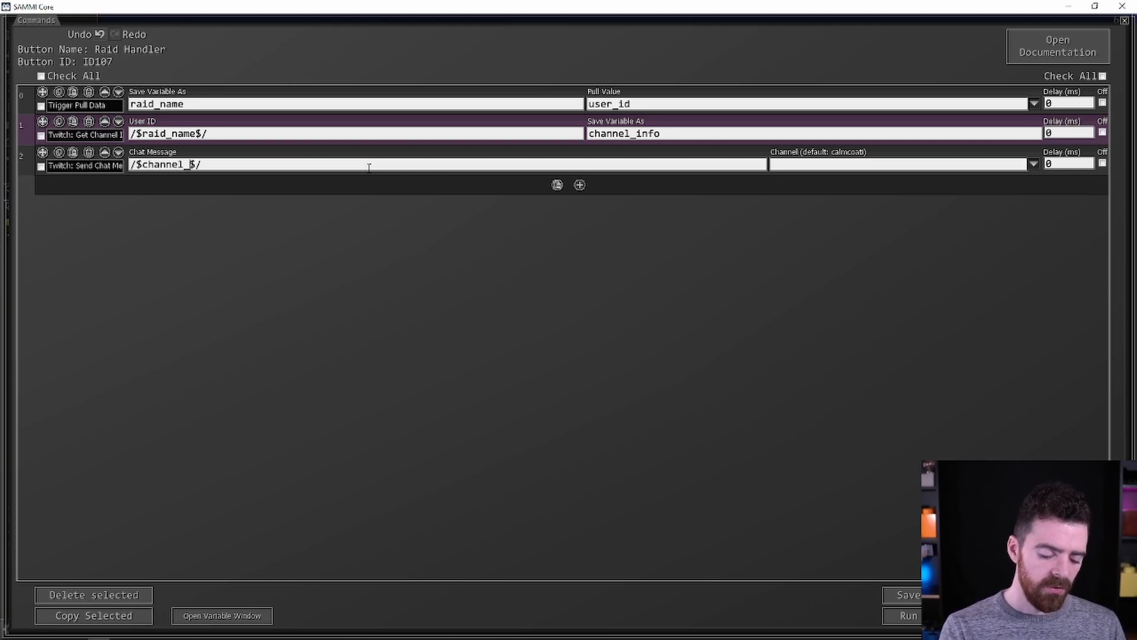
text(info)
text(.)
text(broadcaste)
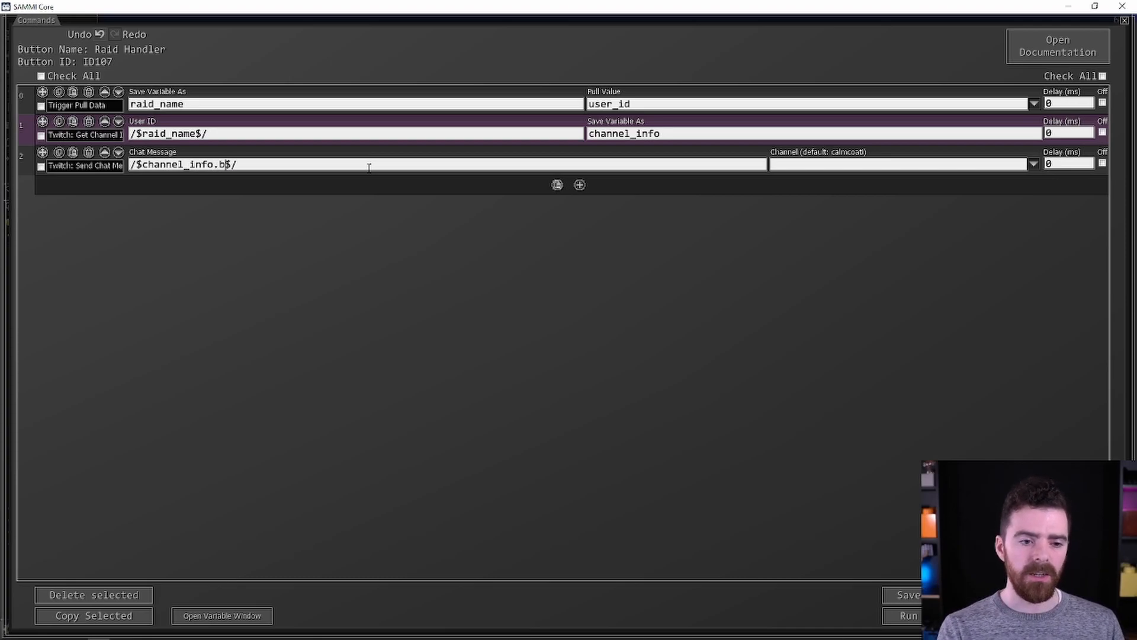
text(r_name)
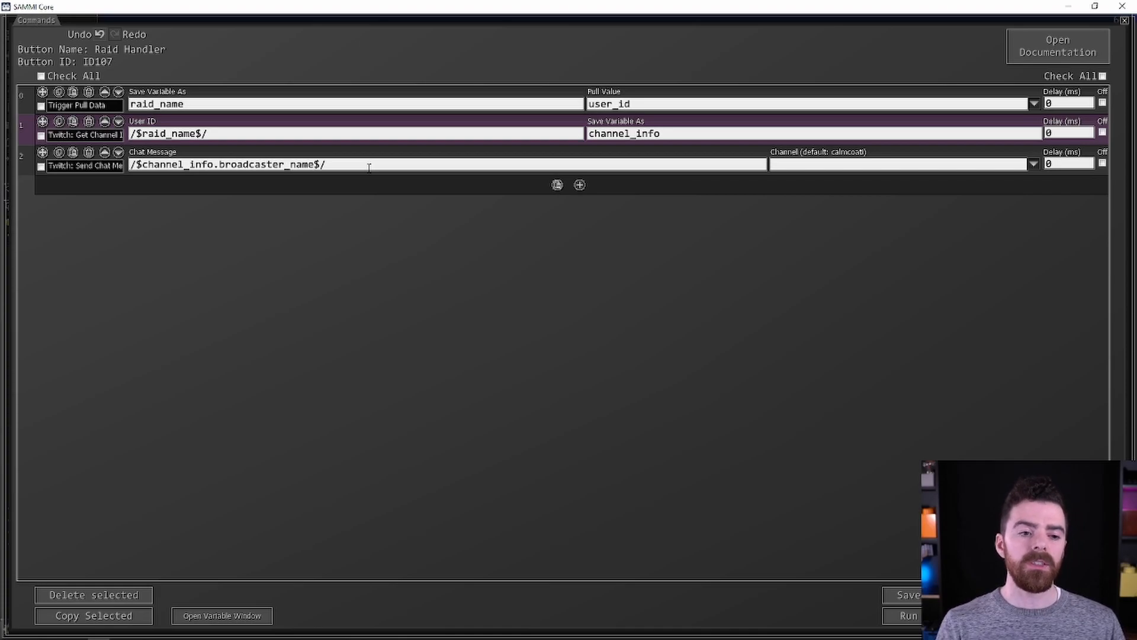
Append a comma and the variable reference /$channel_info.game_name$/ to the chat message after the broadcaster name.
text(, )
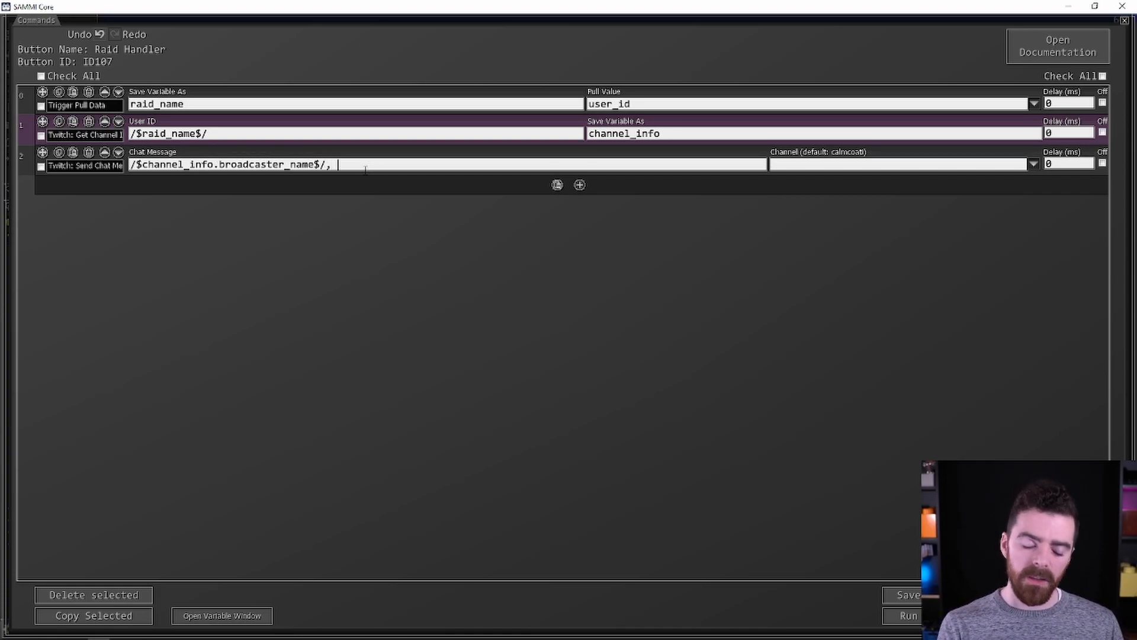
text(/$$/)
key(Left)
key(Left)
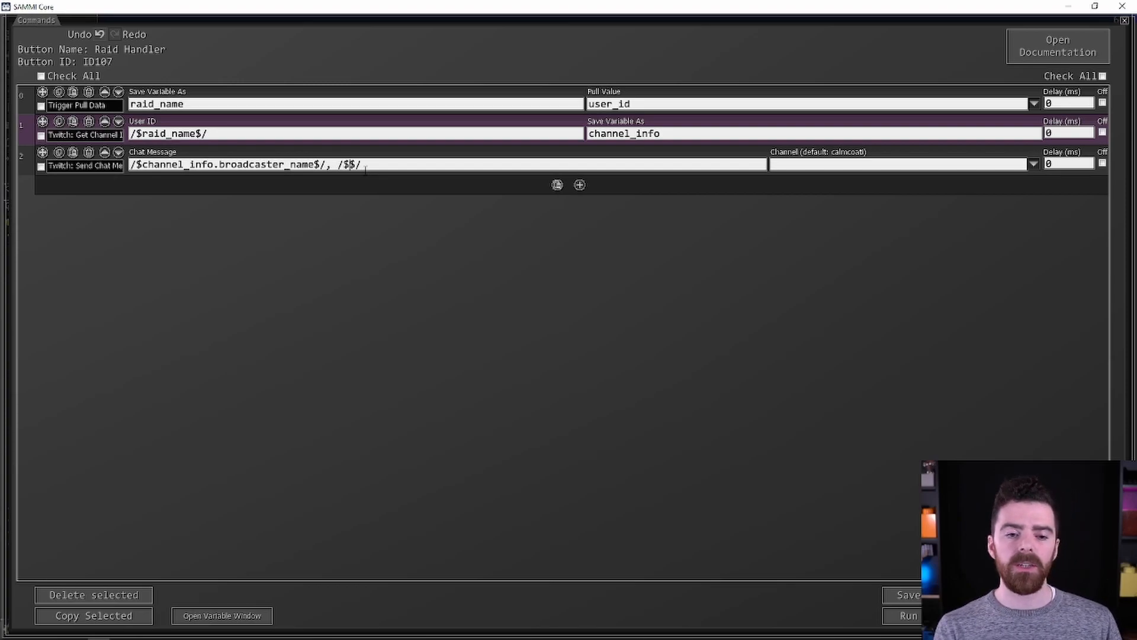
text(channel)
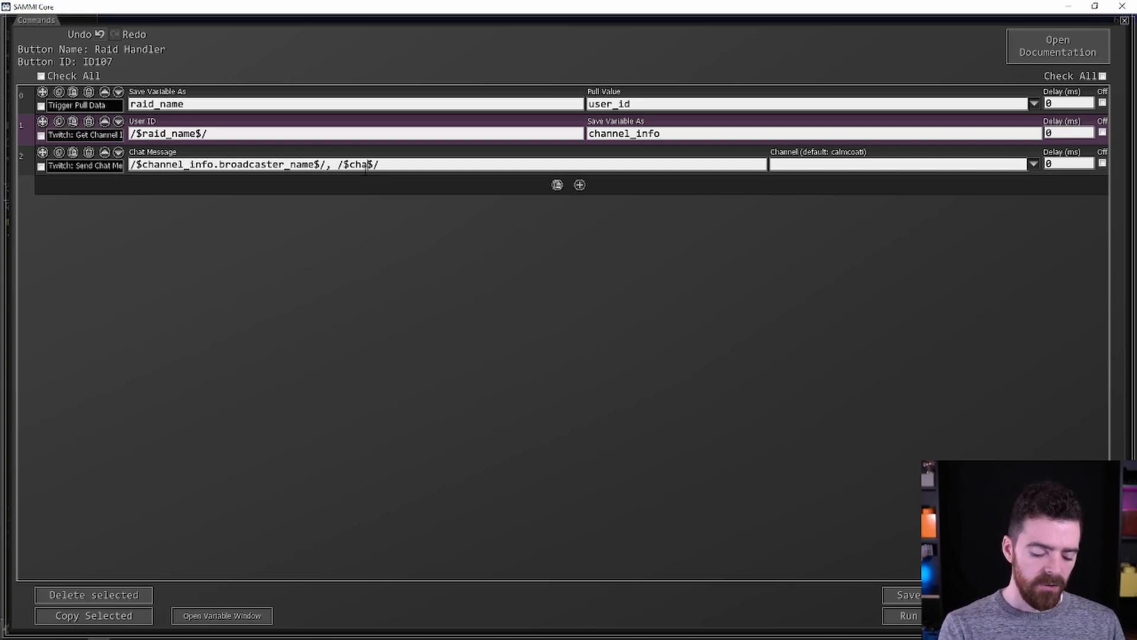
text(_info.broad)
key(BackSpace)
key(BackSpace)
text(info)
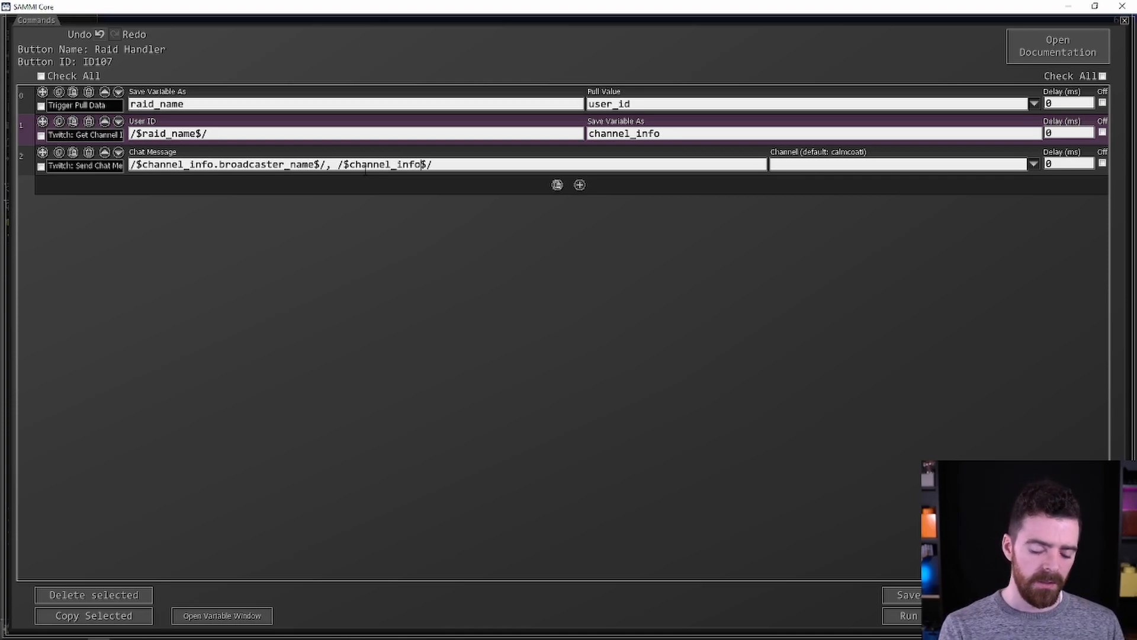
text(.)
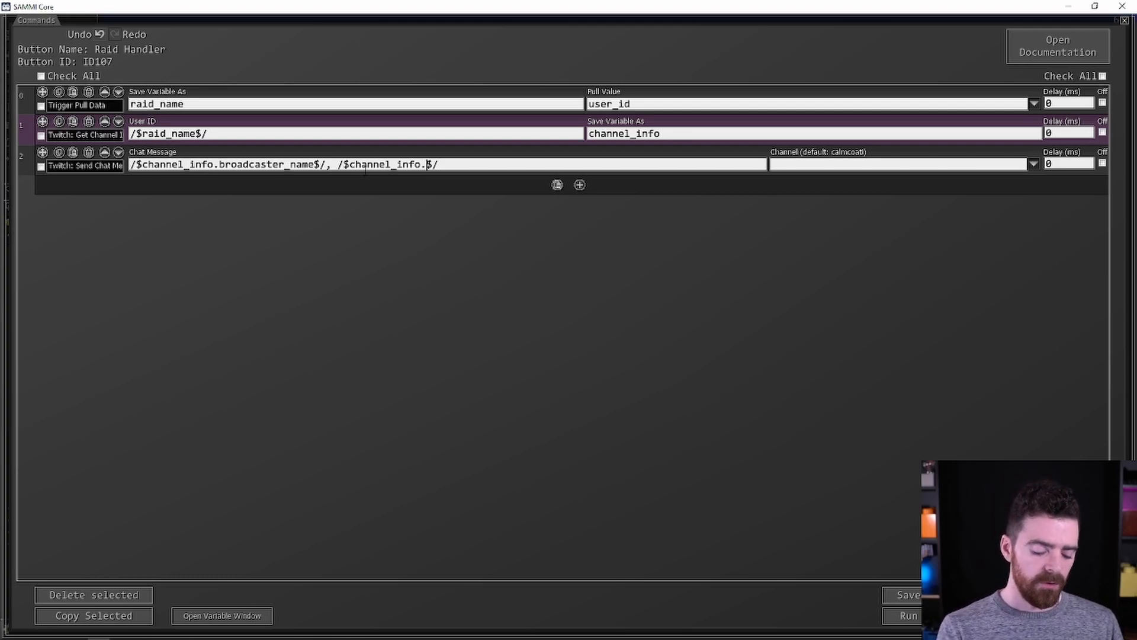
text(game_name)
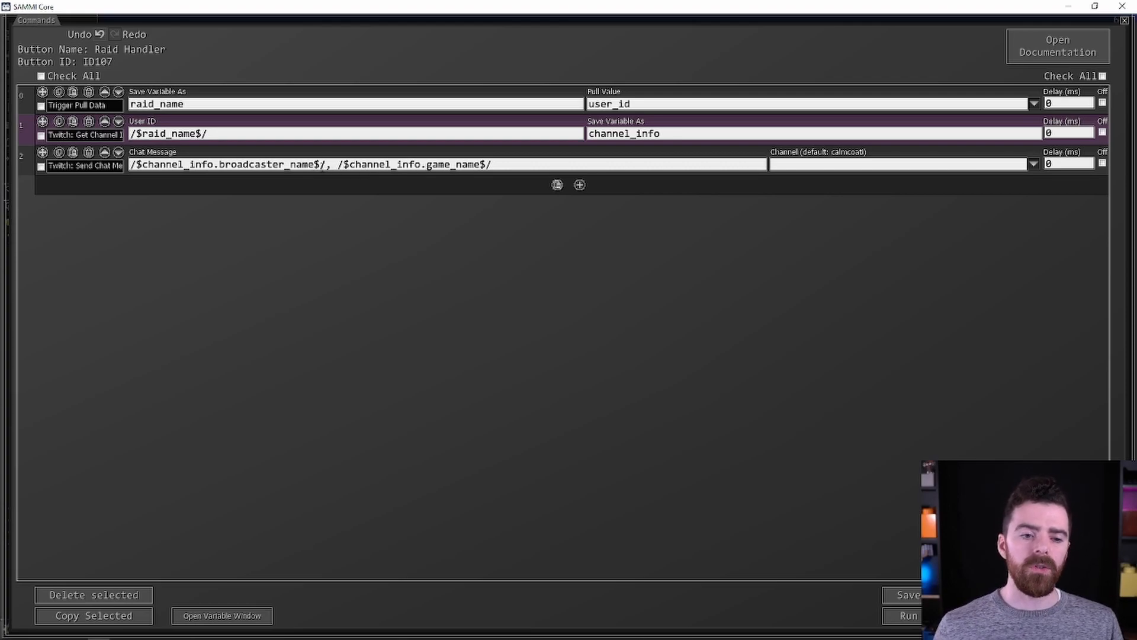
Reword the chat message to "Please go and follow /$channel_info.broadcaster_name$/, they are amazing! They were last seen playing /$channel_info.game_name$/!".
drag(315, 164, 221, 164)
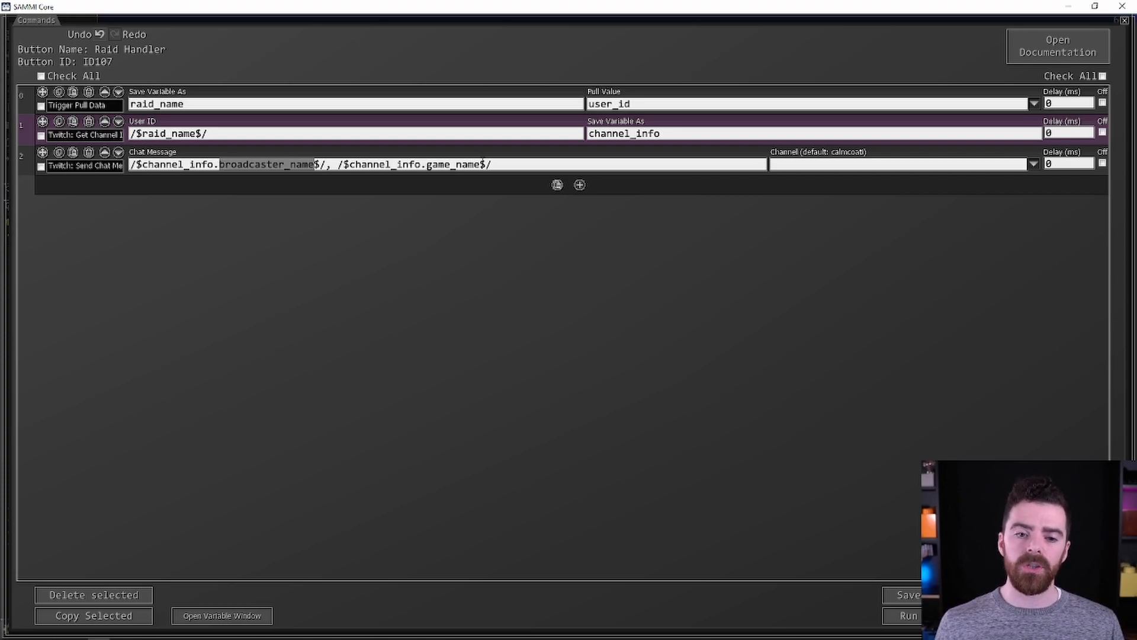
click(483, 164)
drag(477, 164, 416, 164)
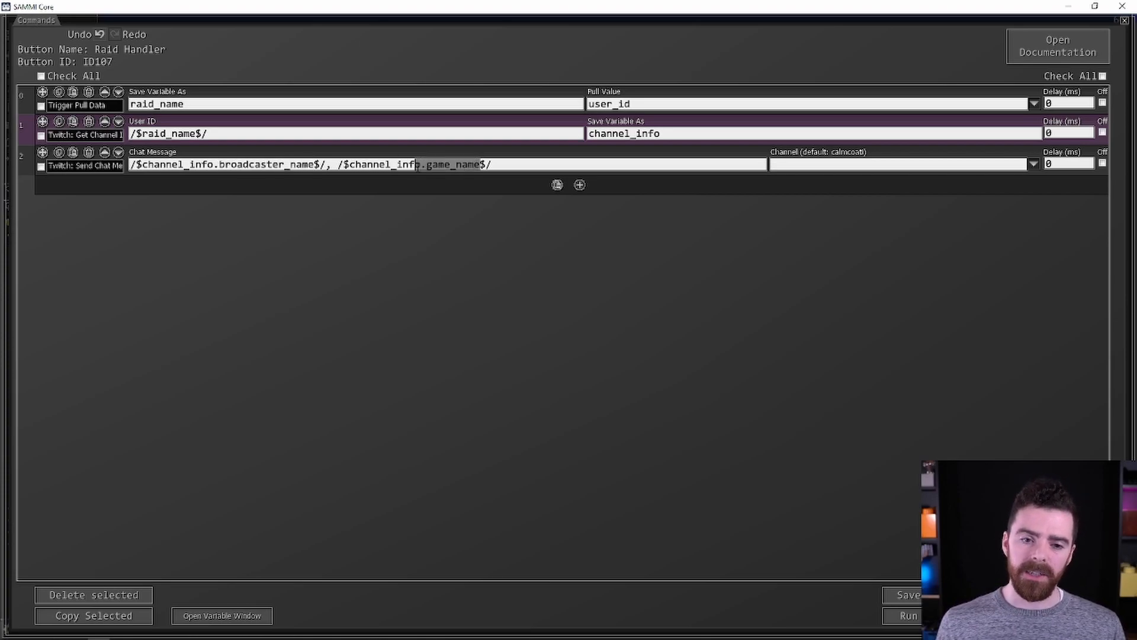
click(136, 164)
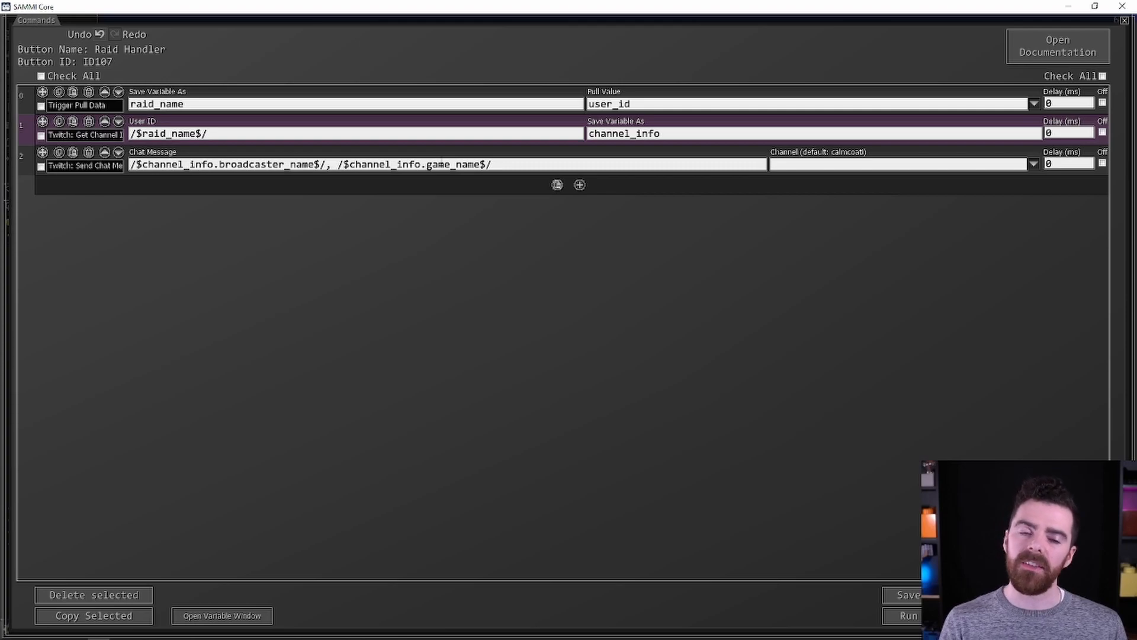
text(/$channel_info.broadcaster_name$/, they are amazing! They were last seen playing /$channel_info.game_name$/!)
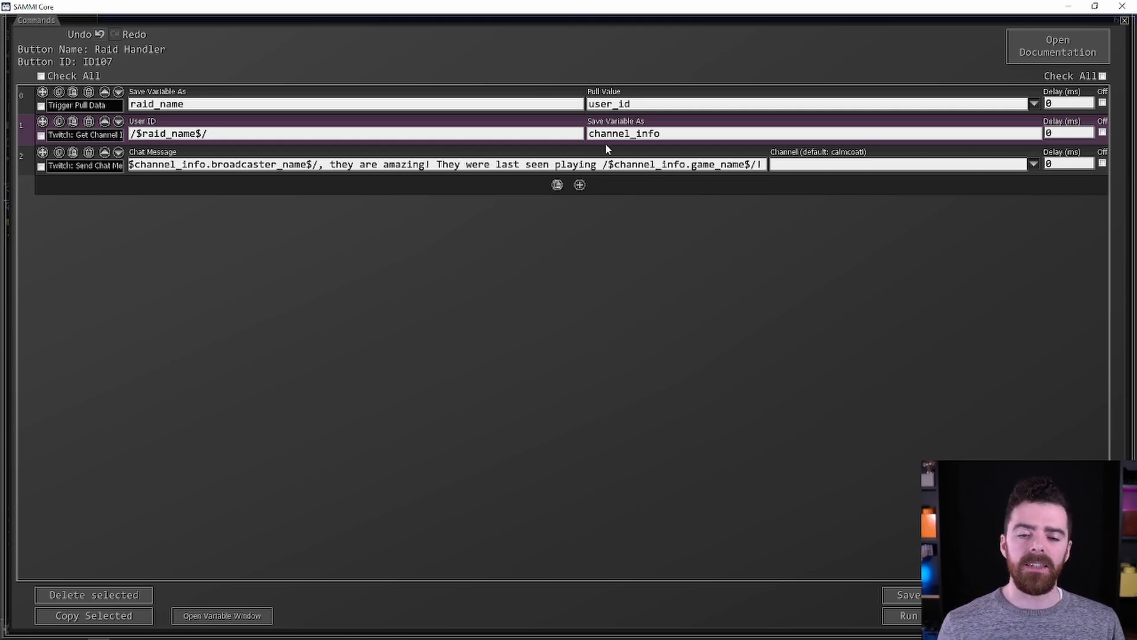
Add a Twitch: Send Announcement command below the chat message command and paste the copied text as its announcement.
click(581, 186)
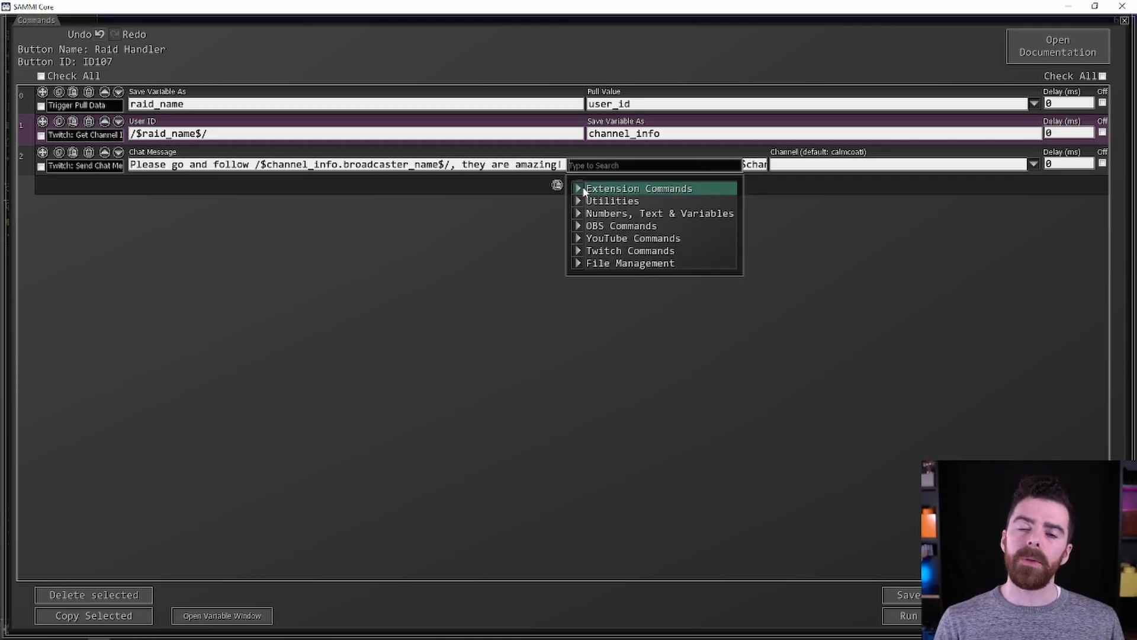
text(announ)
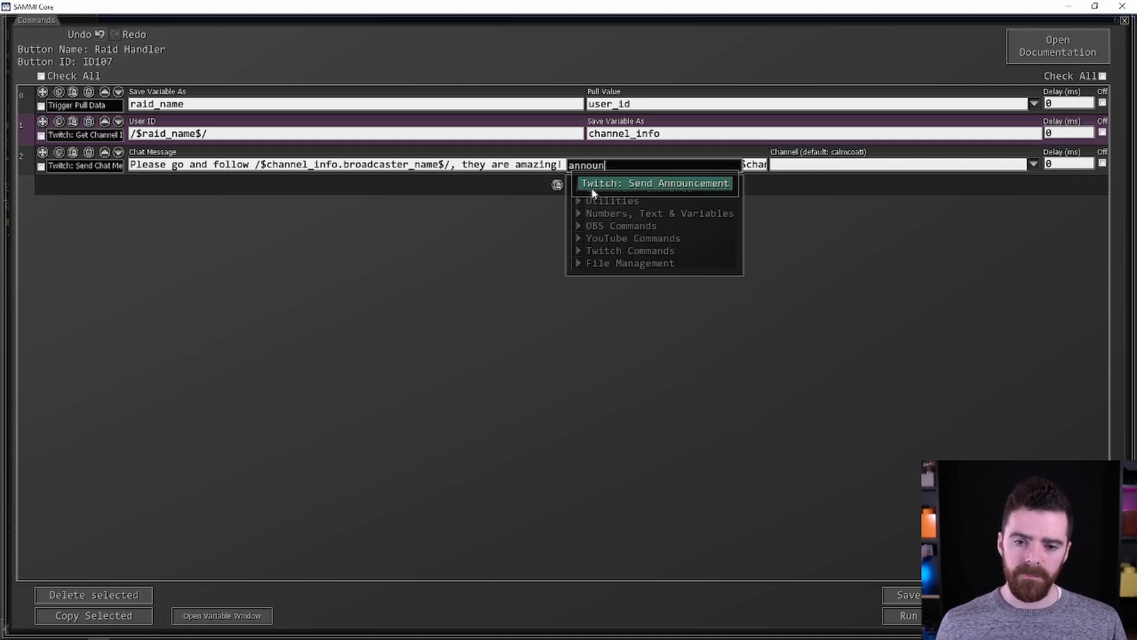
click(634, 185)
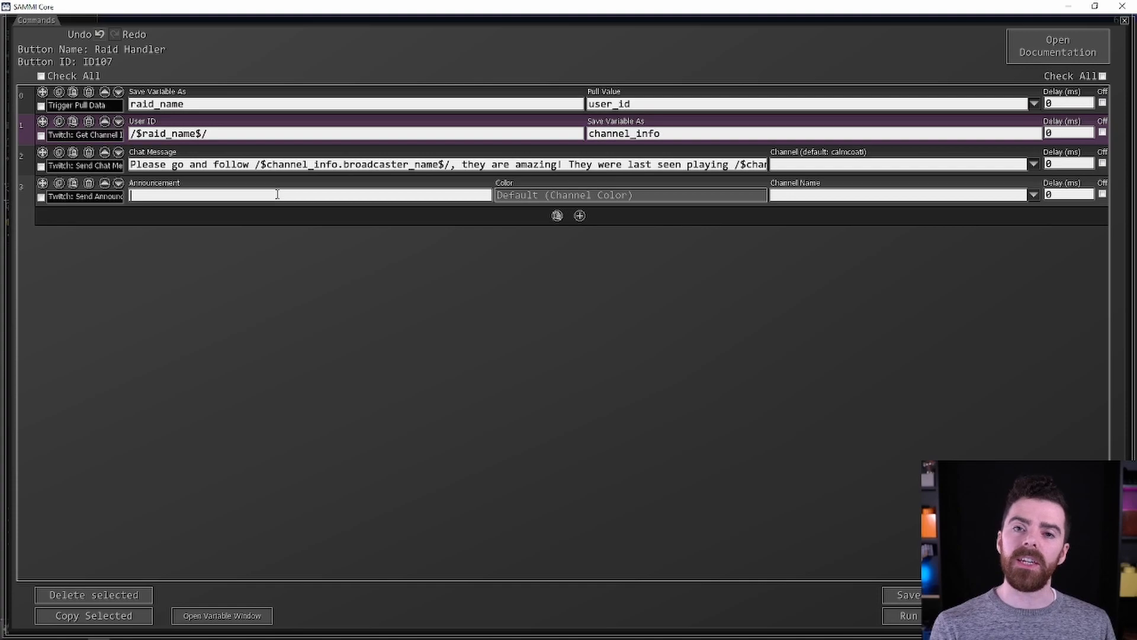
key(ctrl+v)
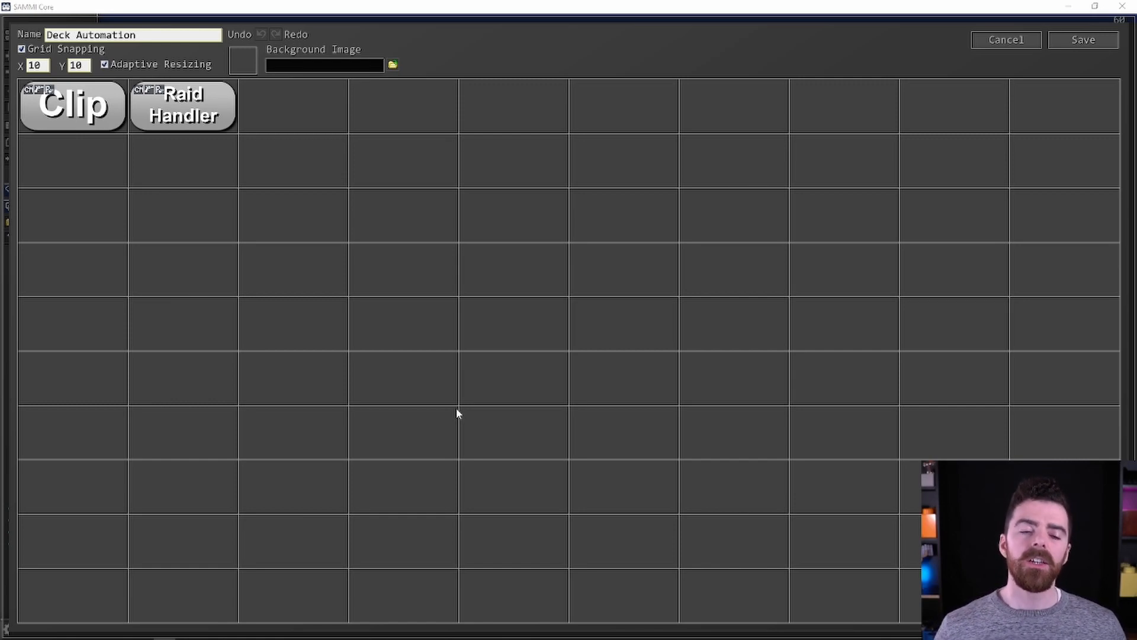
Create a button beside Raid Handler and set its display text to "Hype train started" on three lines.
double_click(266, 104)
right_click(266, 104)
click(290, 102)
click(526, 249)
text(Hype)
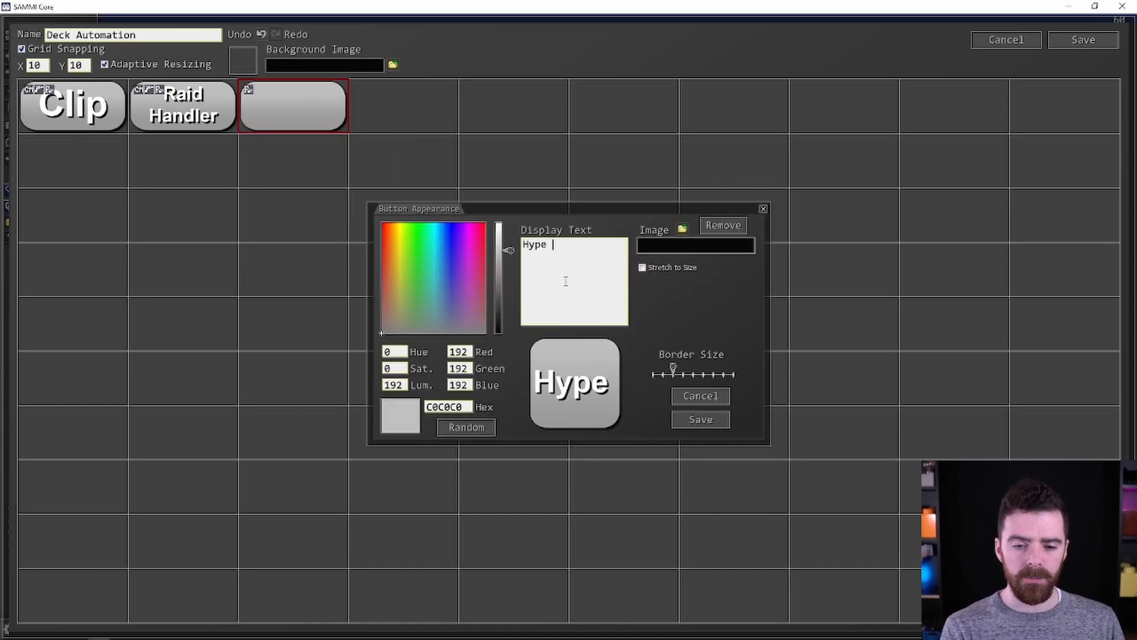
key(Return)
text(train)
key(Return)
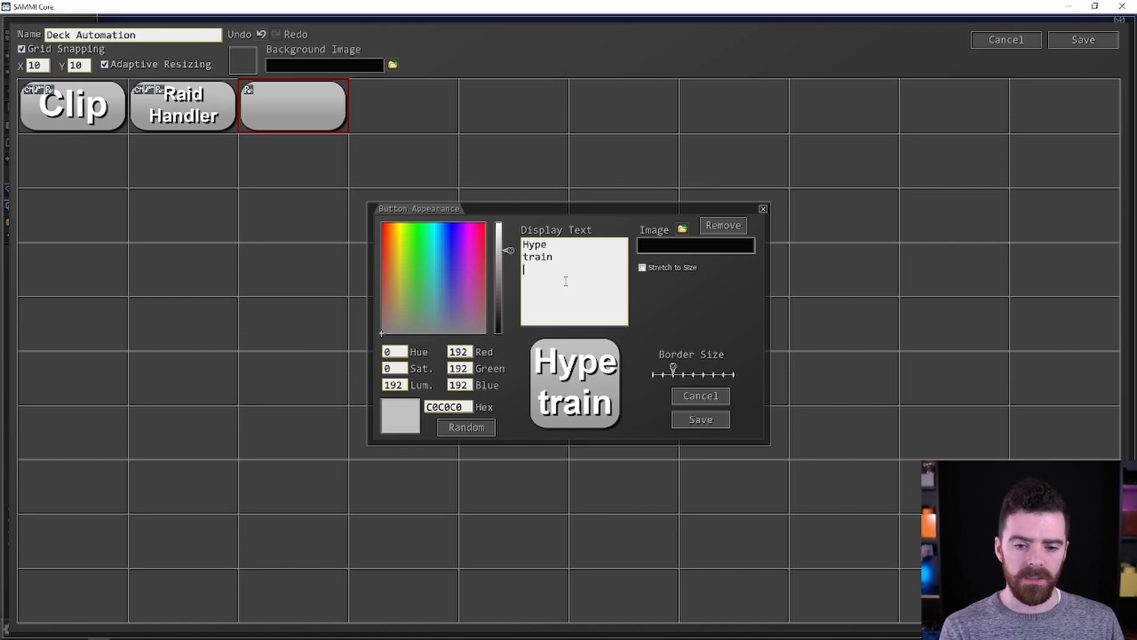
text(started)
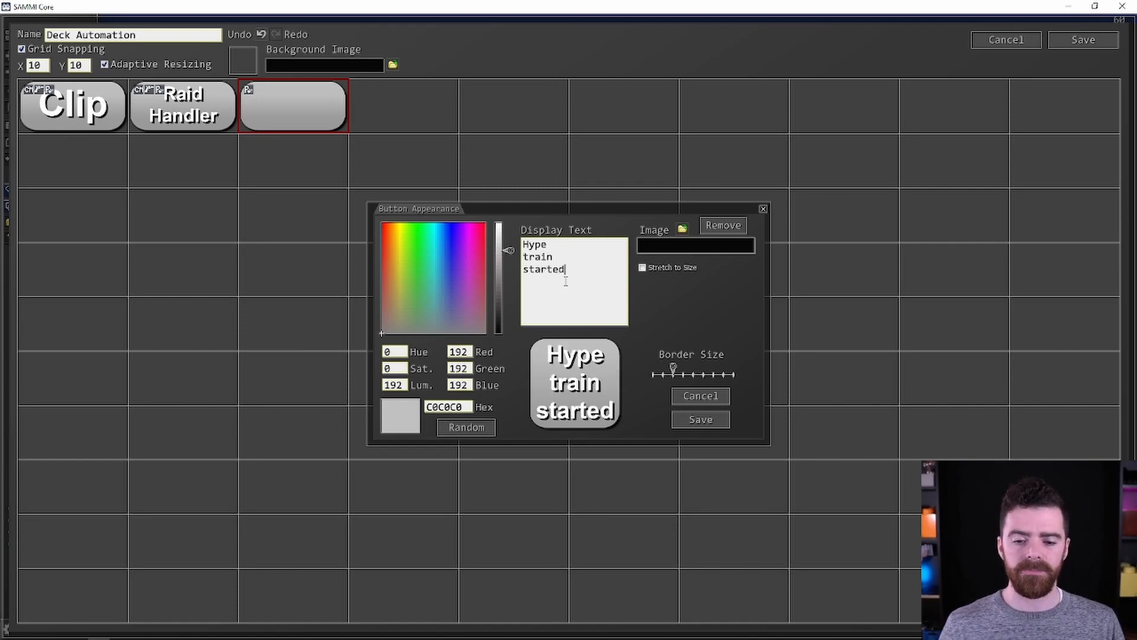
click(718, 420)
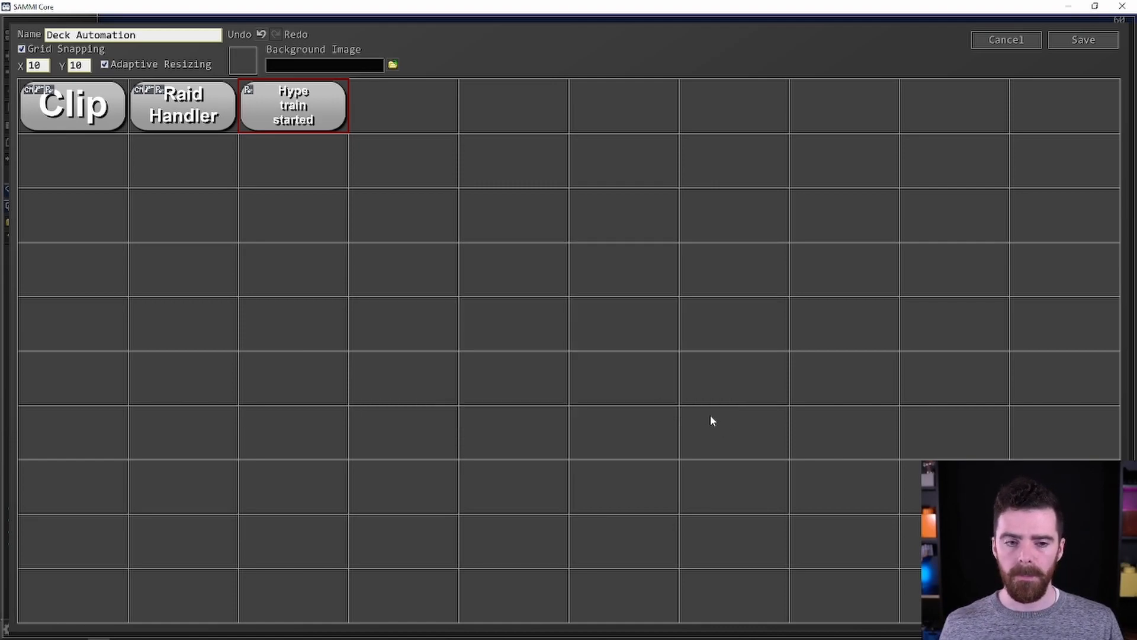
Add a Twitch Hype Train trigger of type Started to the Hype train started button.
right_click(283, 100)
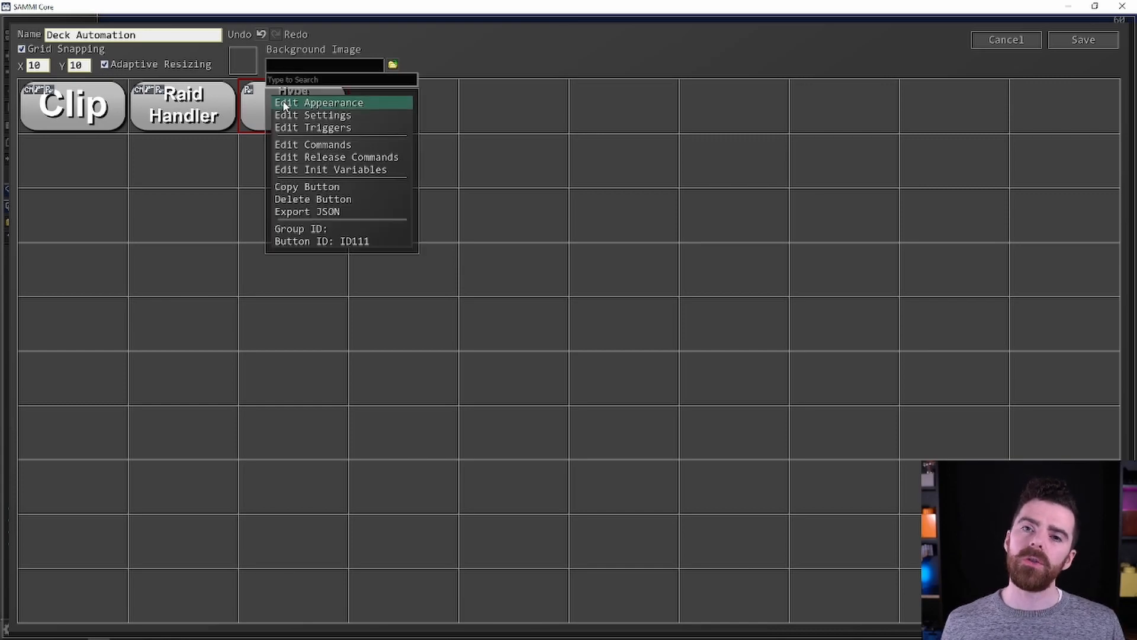
click(325, 128)
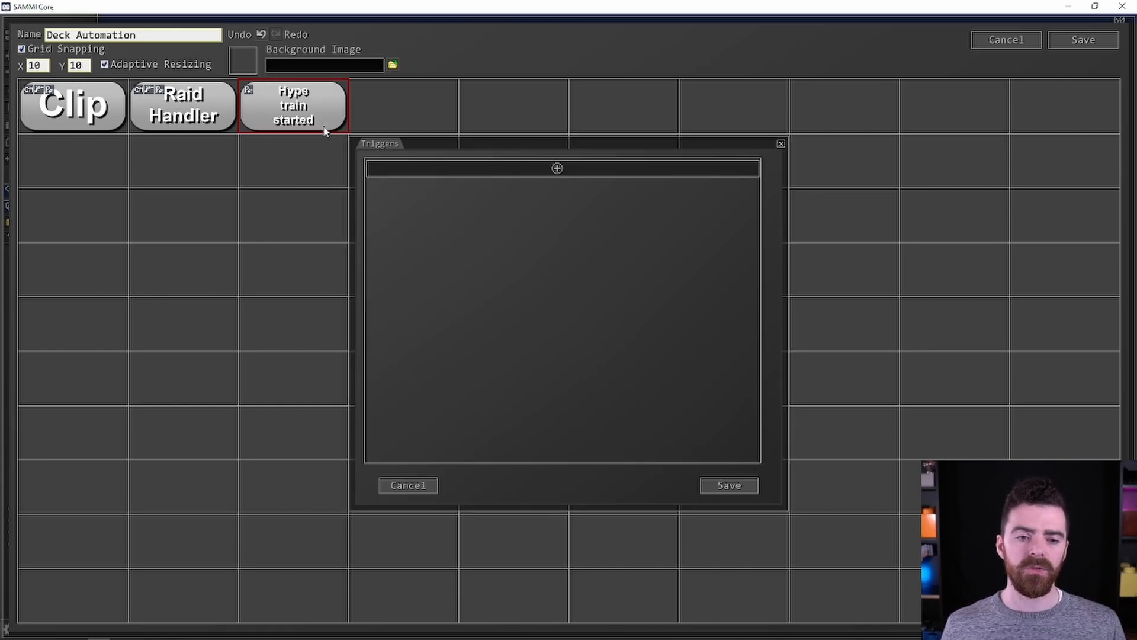
click(556, 170)
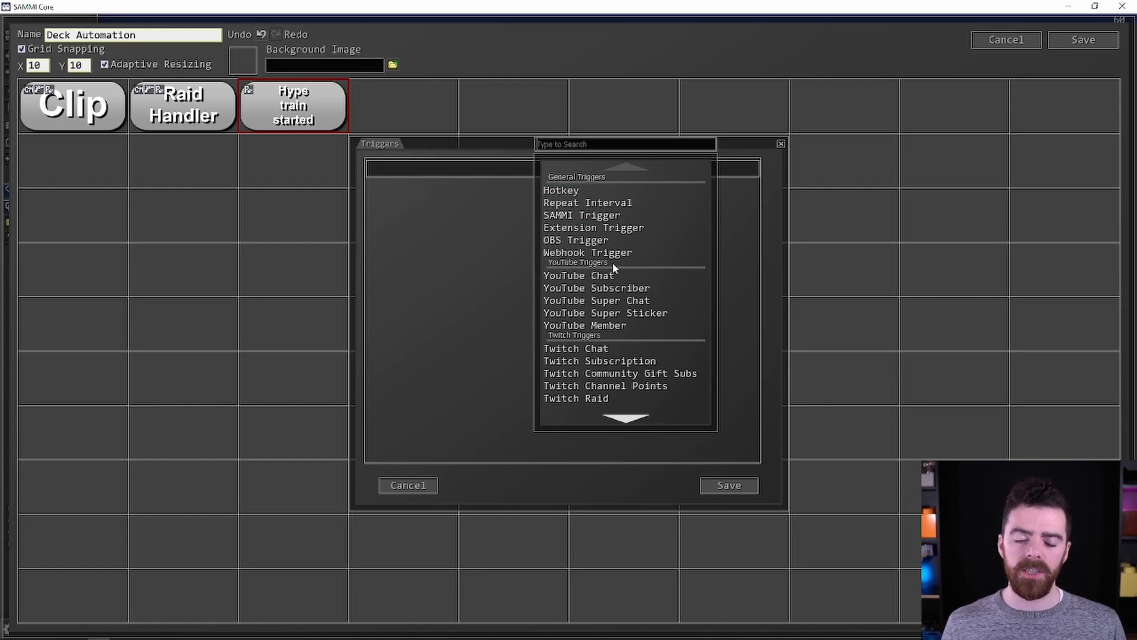
scroll(611, 262, down, 3)
scroll(608, 261, down, 3)
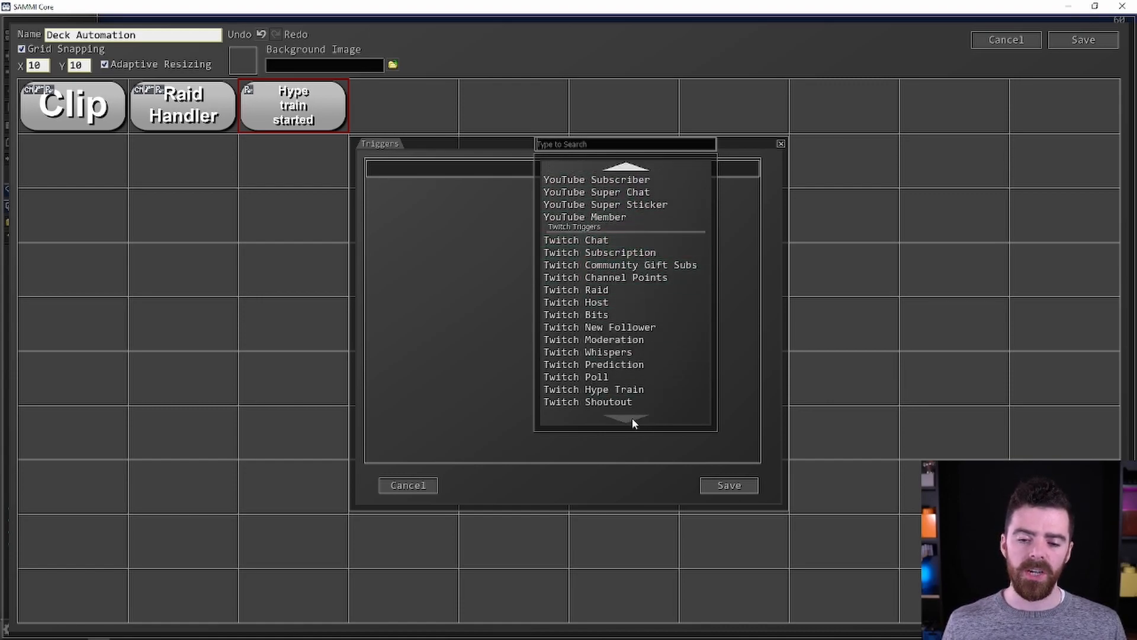
click(613, 388)
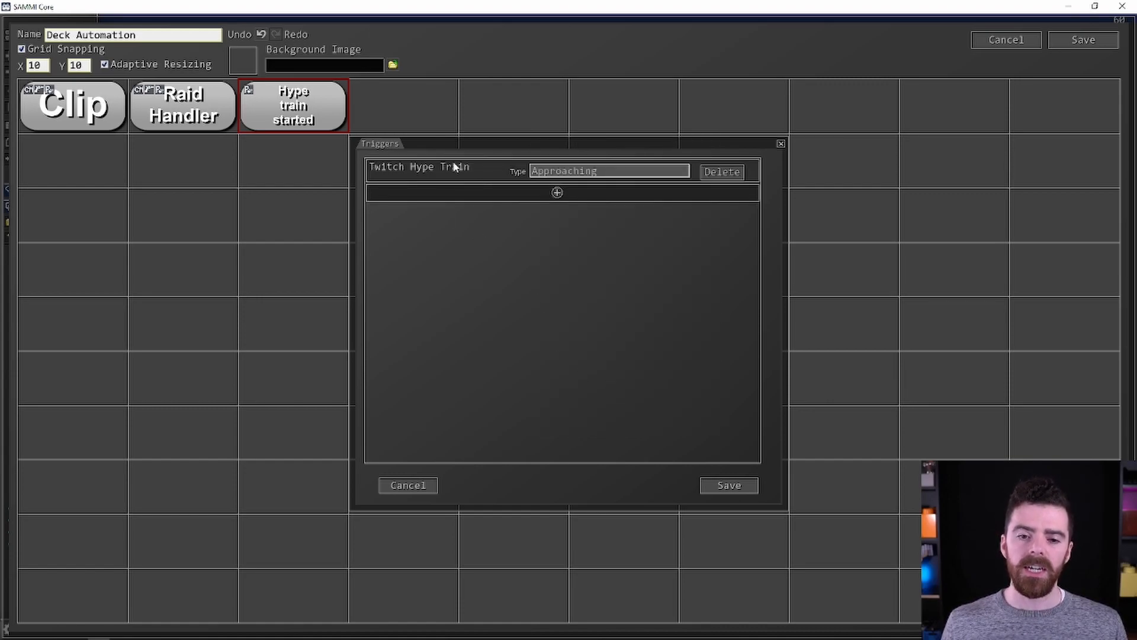
click(549, 172)
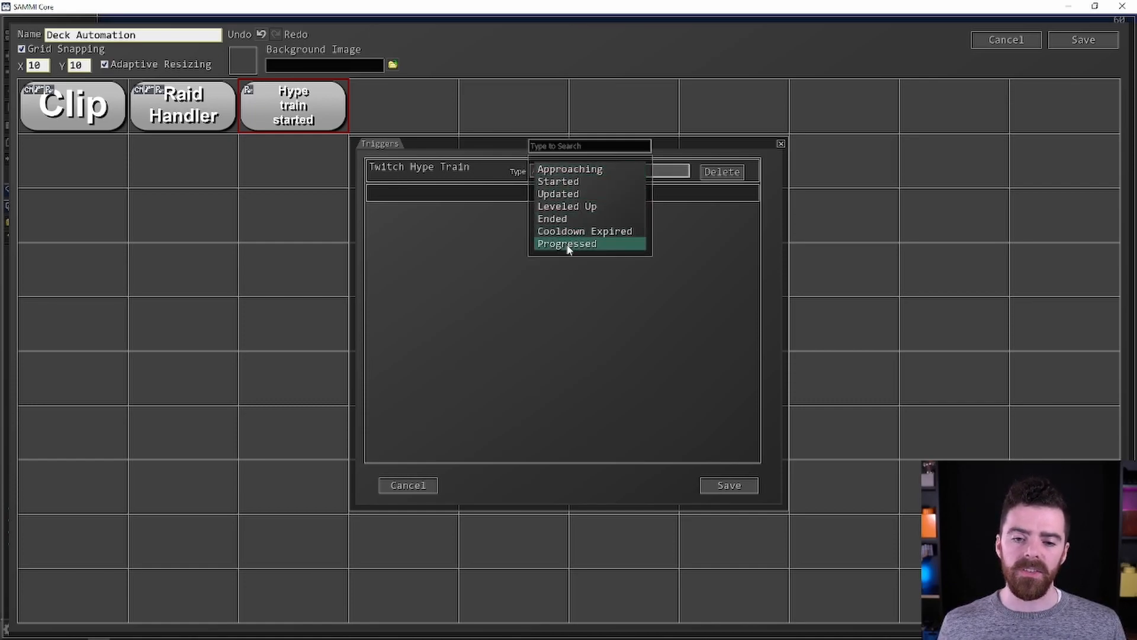
click(551, 187)
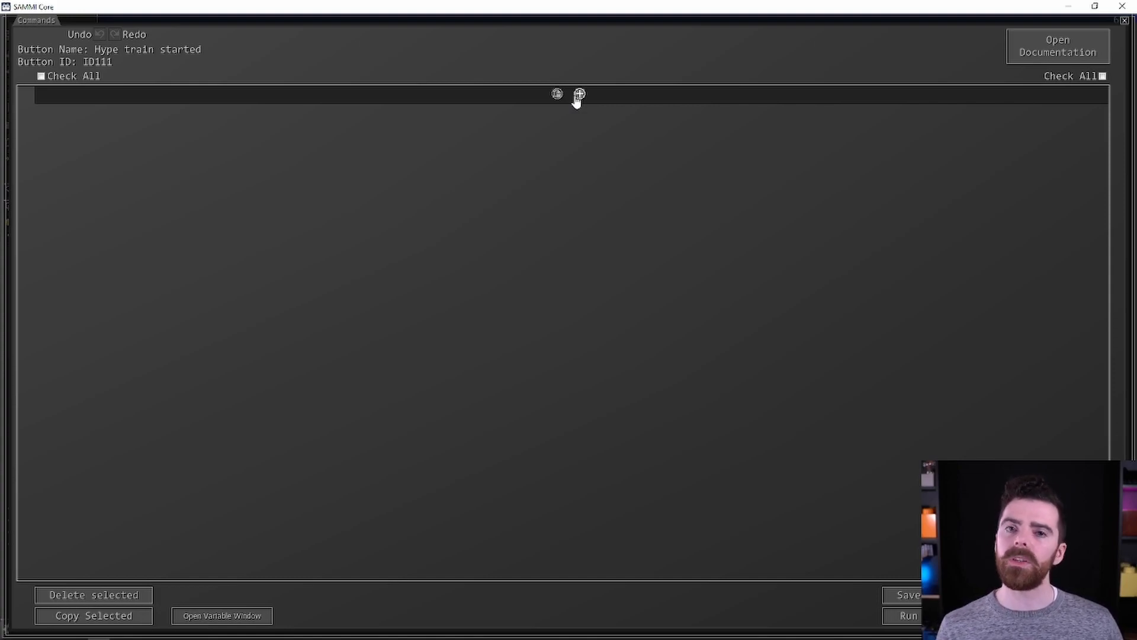
Add the OBS command Source Change Visibility to the Hype train started button's commands.
click(578, 95)
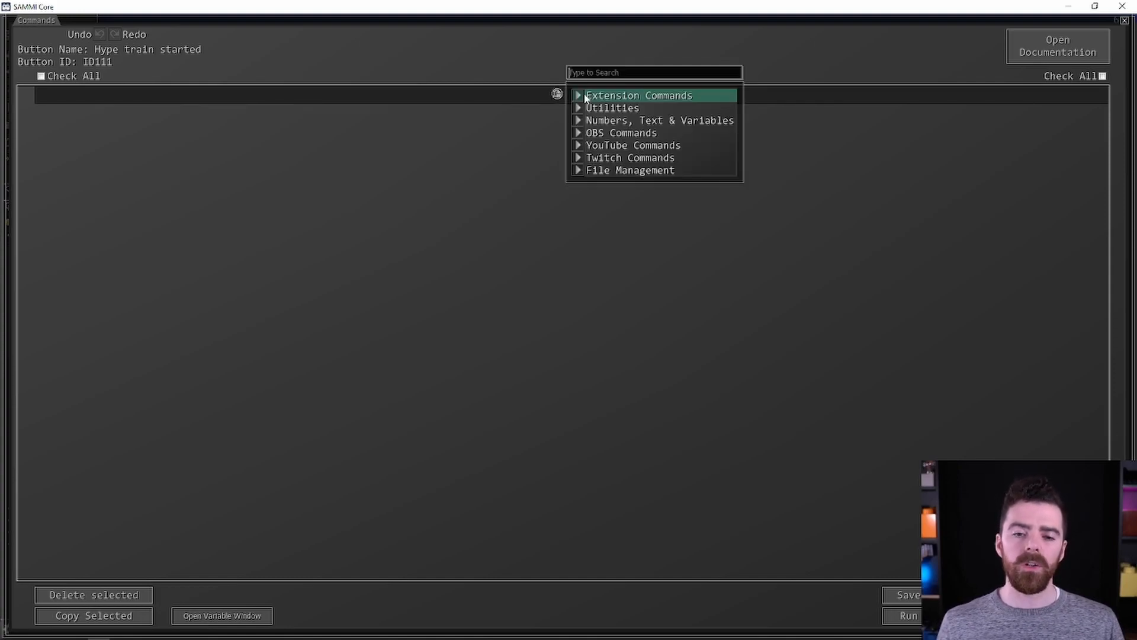
click(617, 140)
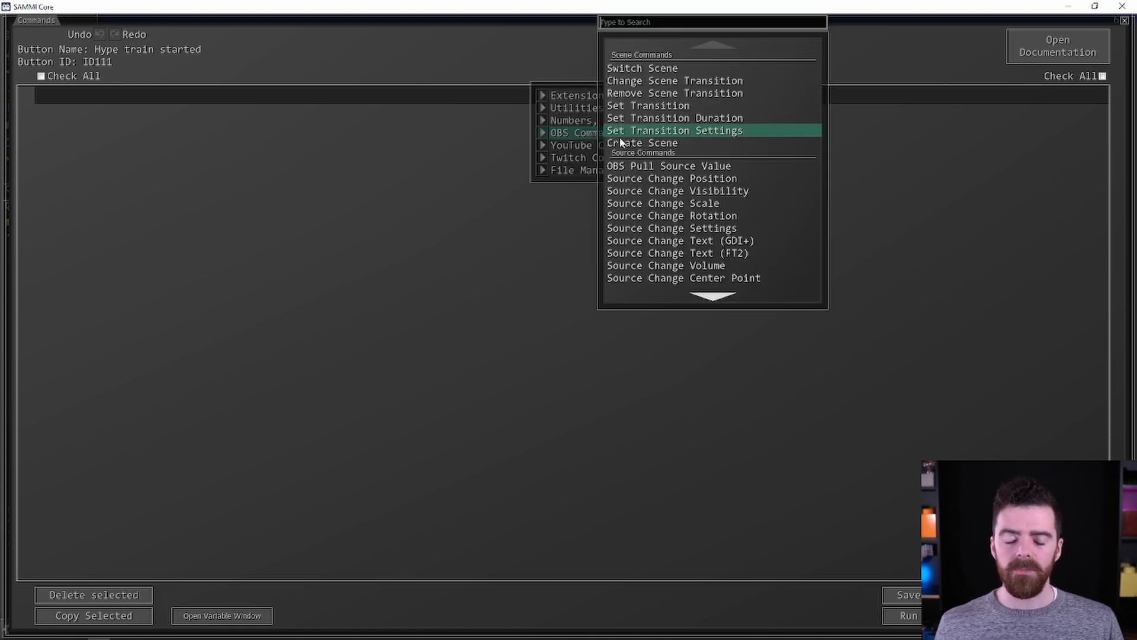
click(652, 191)
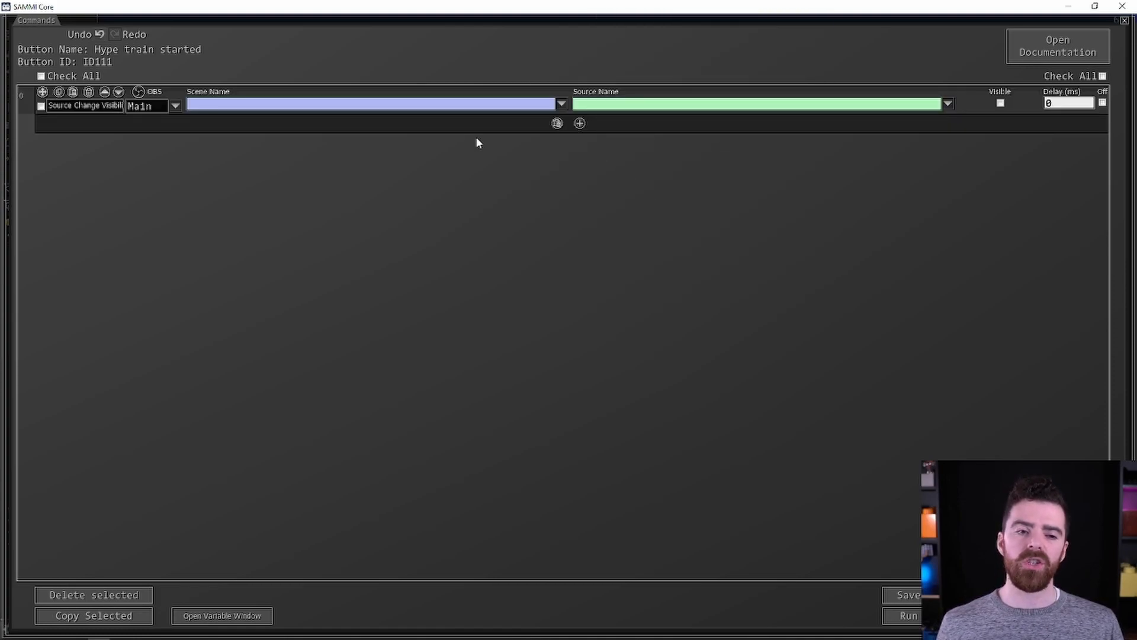
Set the visibility command's scene to S. Emotes and its source to Coati Blanket, and enable Visible.
click(561, 105)
click(595, 169)
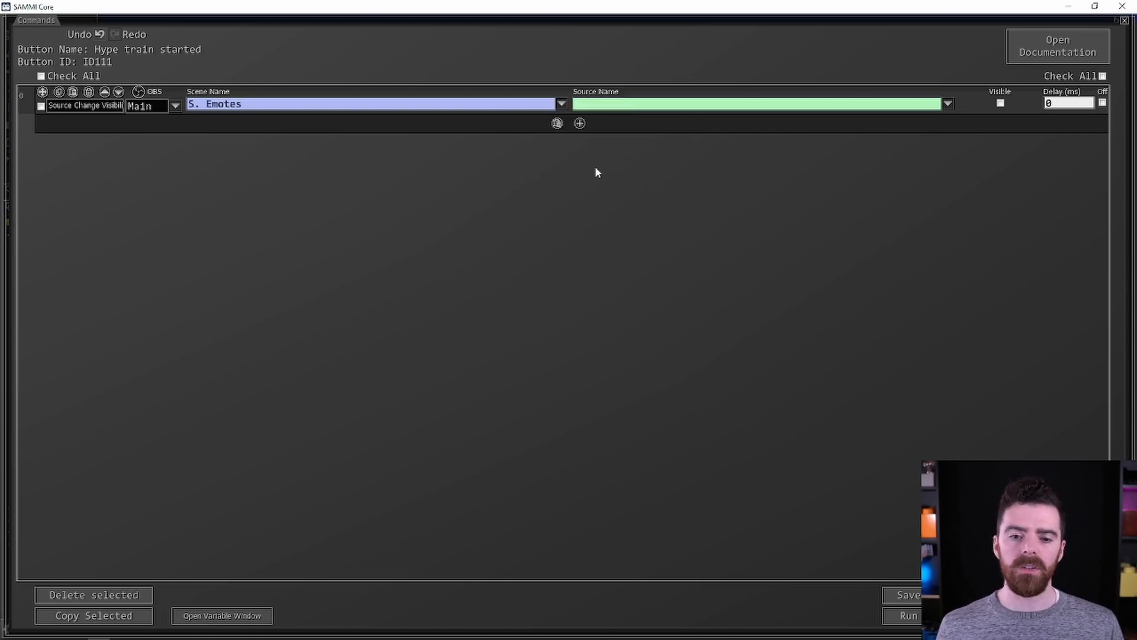
click(948, 105)
click(960, 117)
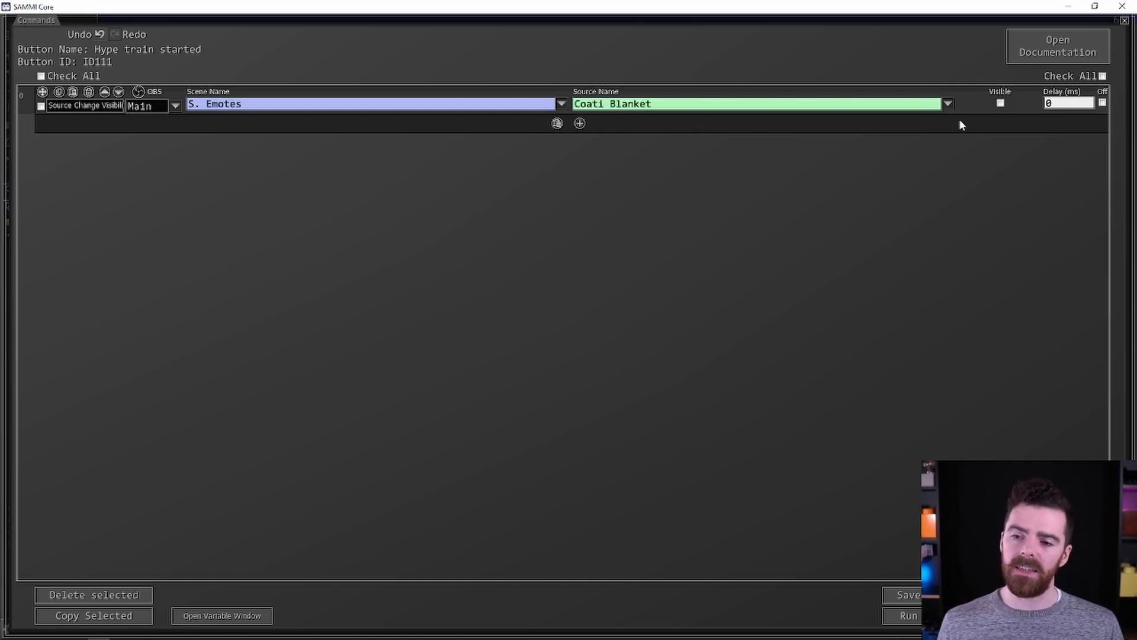
click(1001, 104)
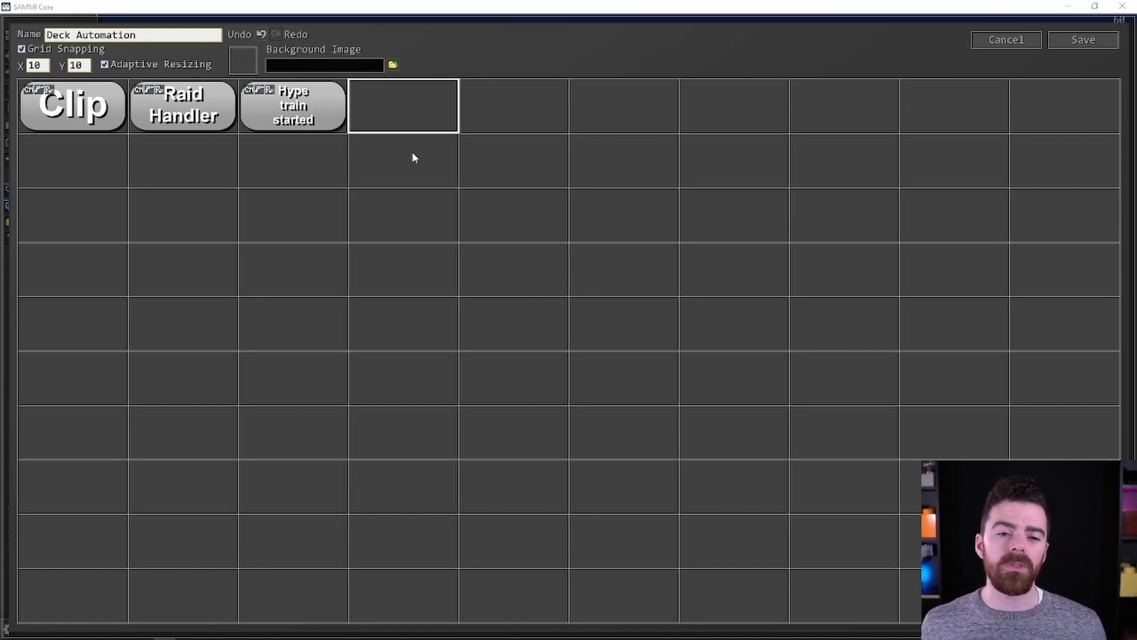
Create a button beside Hype train started and set its display text to "Hype train level up" on three lines.
click(416, 99)
right_click(416, 99)
click(427, 98)
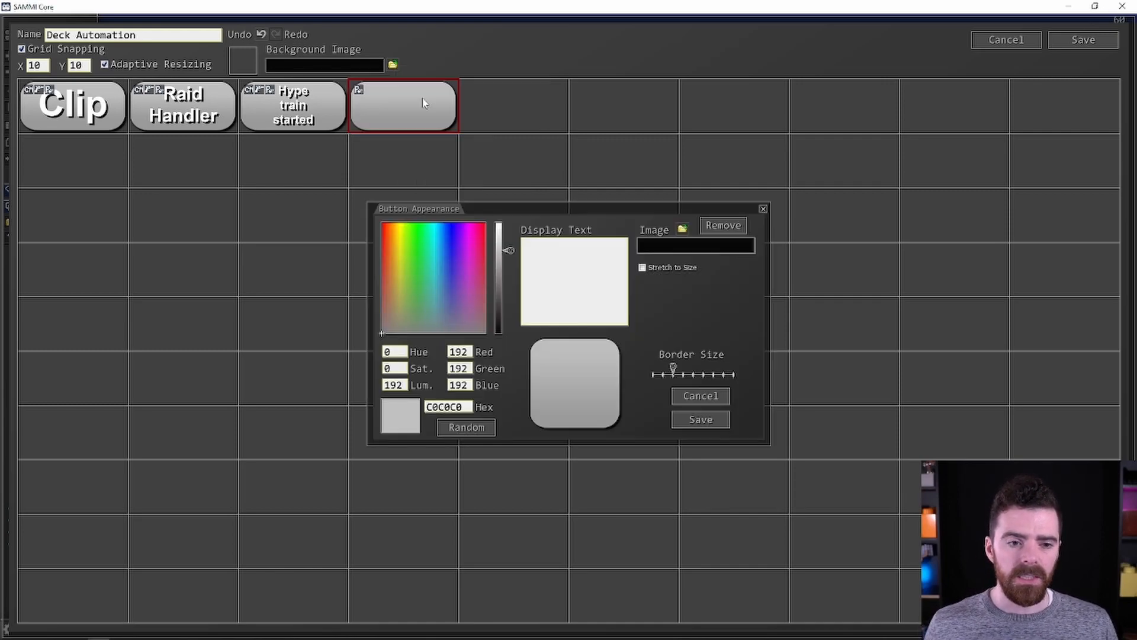
click(596, 281)
text(Hype)
key(Return)
text(train )
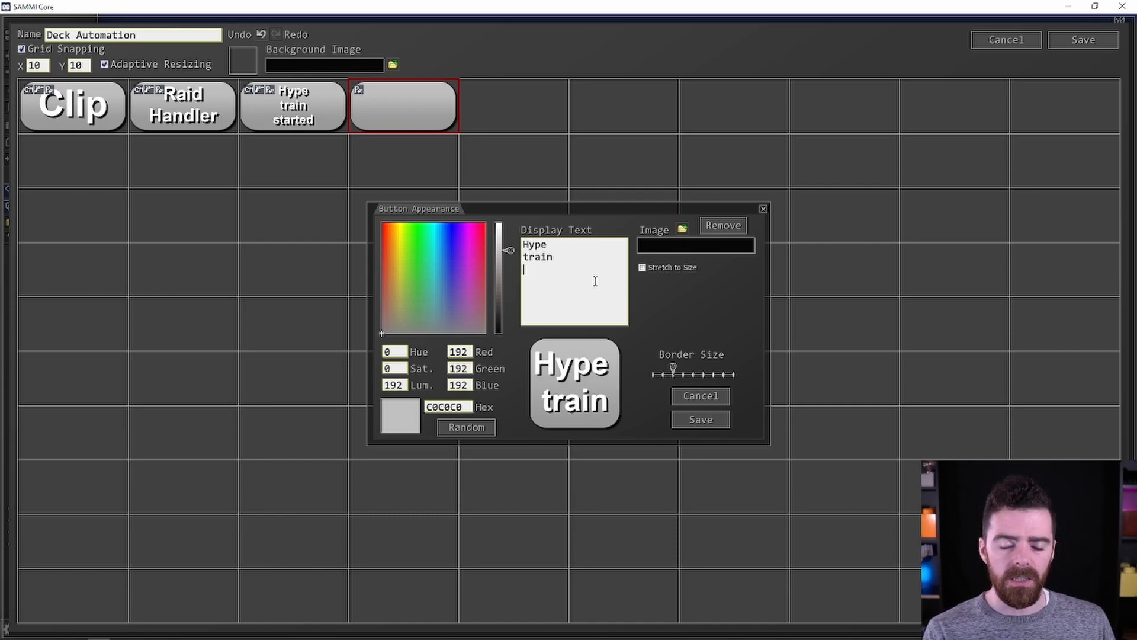
text(level up)
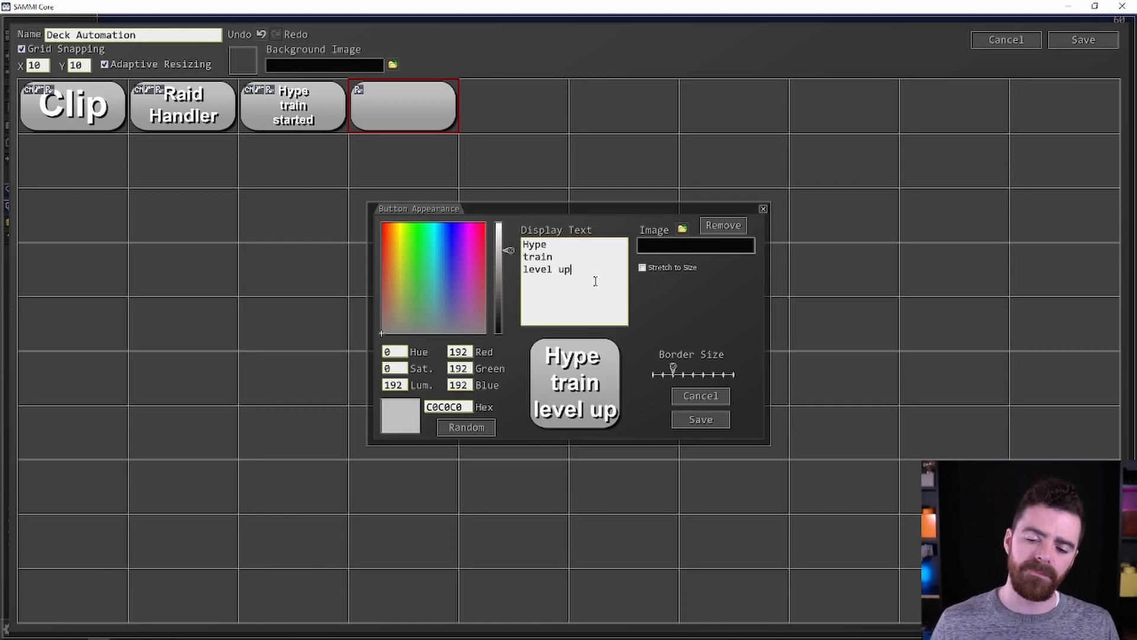
click(701, 420)
Add a Twitch Hype Train trigger of type Leveled Up to the Hype train level up button.
right_click(397, 90)
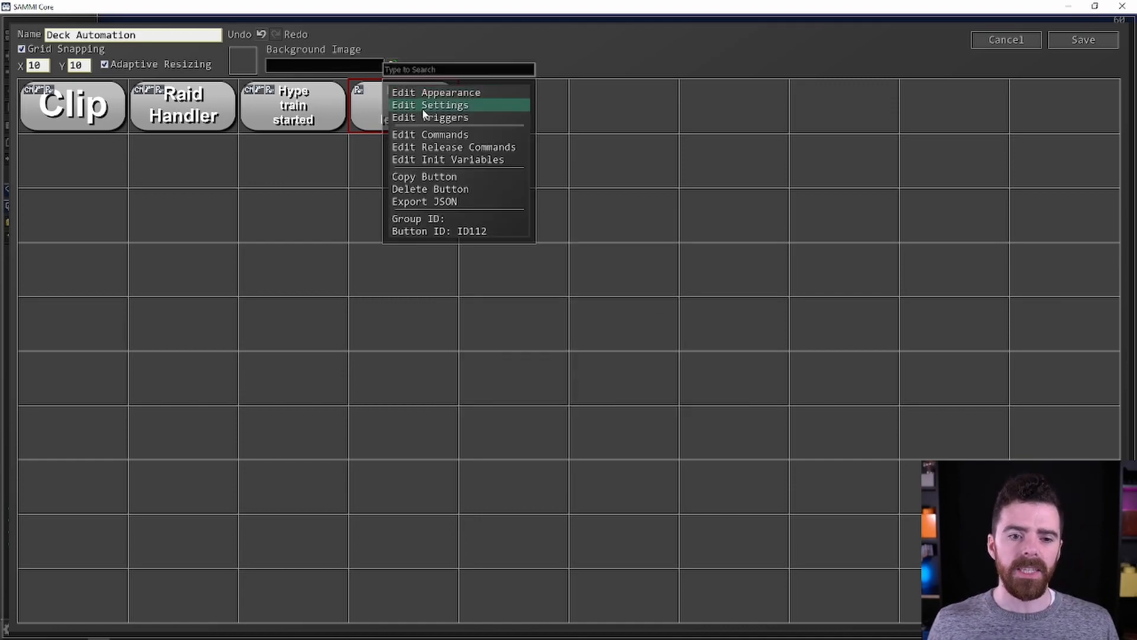
click(426, 117)
click(559, 170)
scroll(638, 381, down, 1)
click(637, 394)
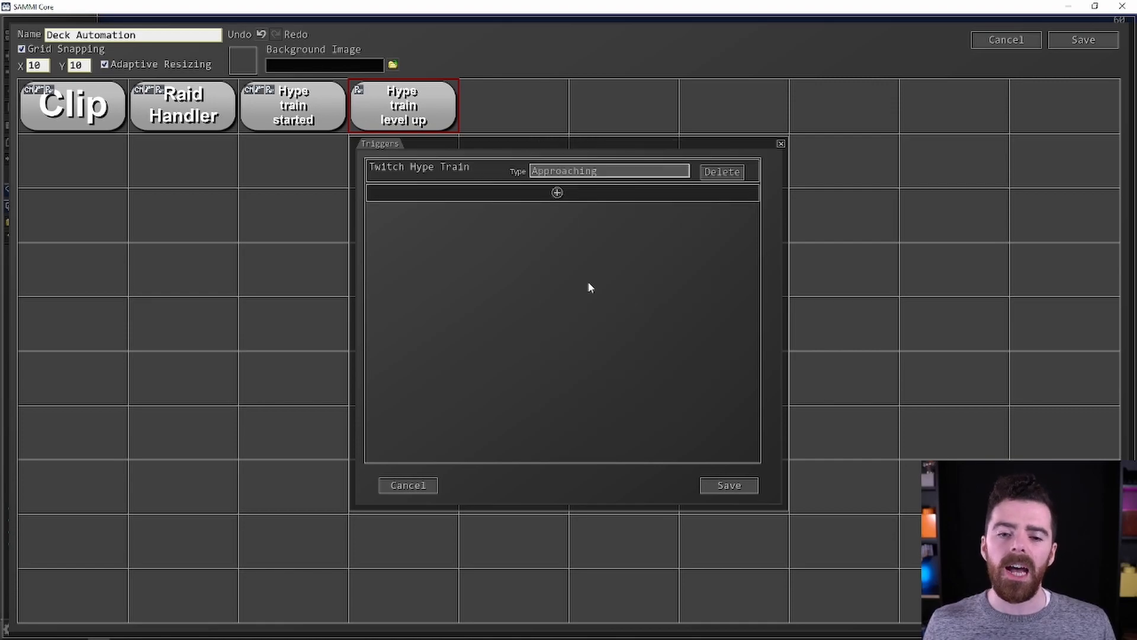
click(579, 172)
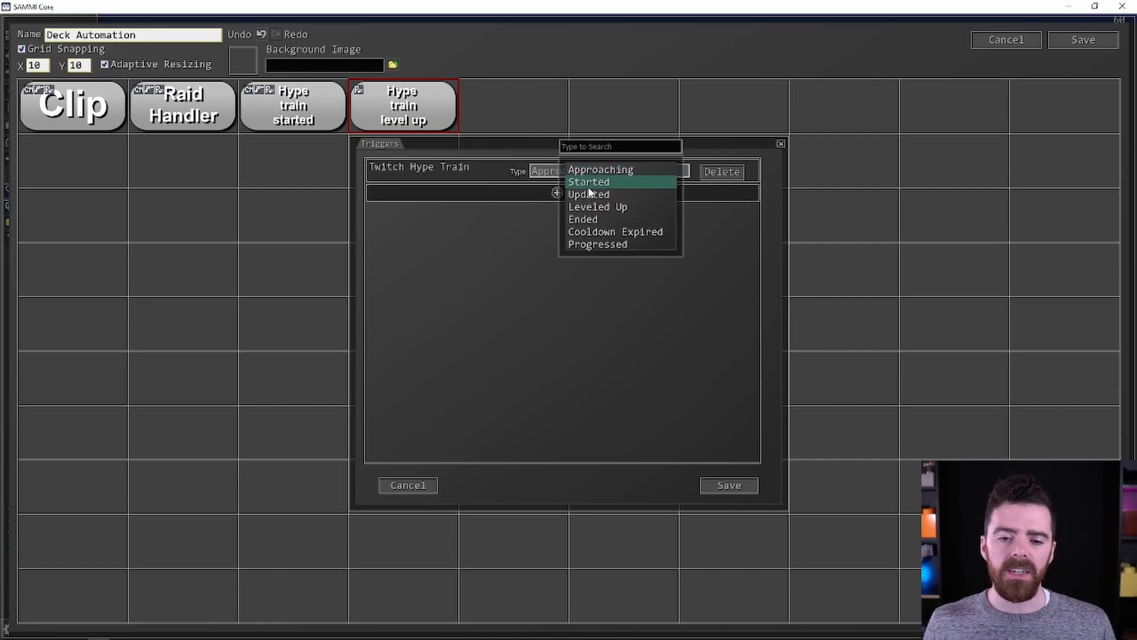
click(617, 208)
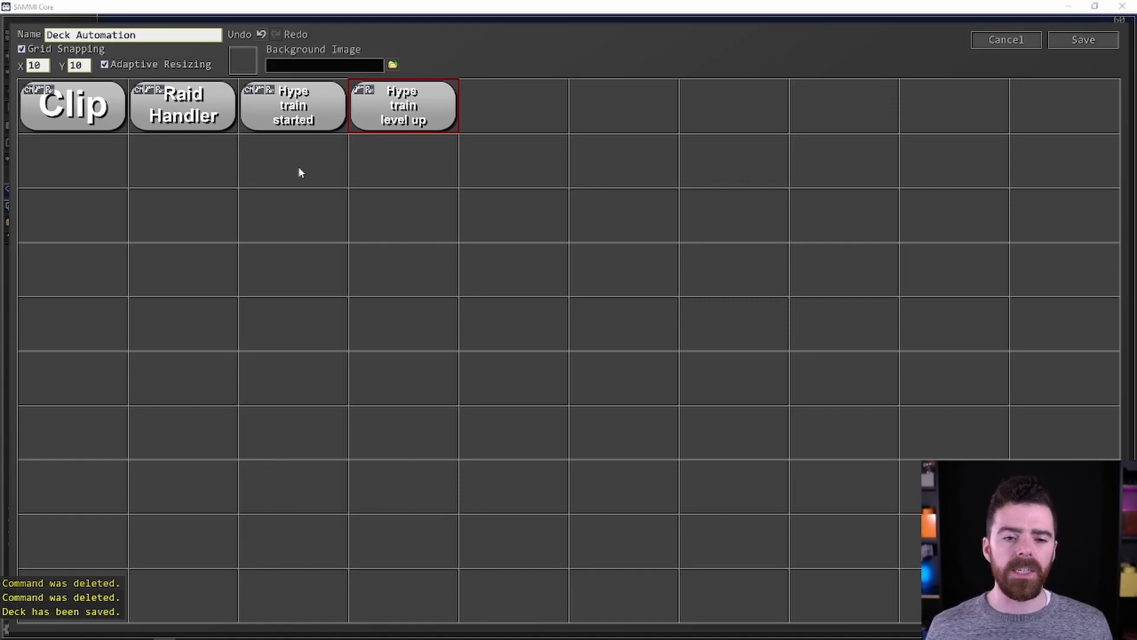
Add the command OBS Pull Source Value to the Hype train level up button's commands.
double_click(384, 105)
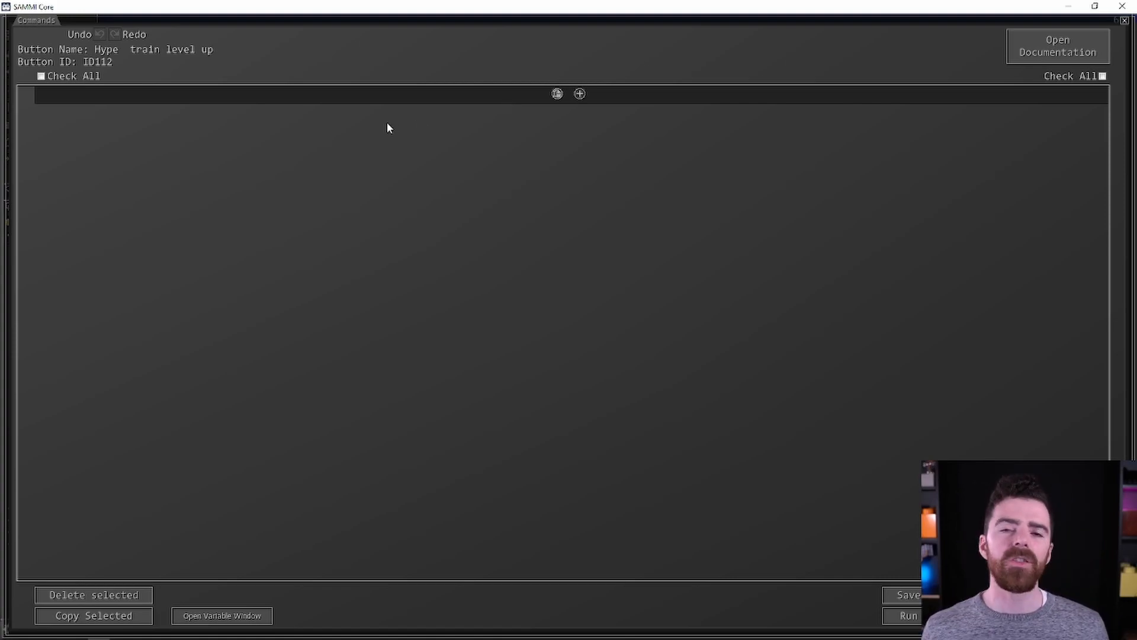
click(579, 95)
text(pukl)
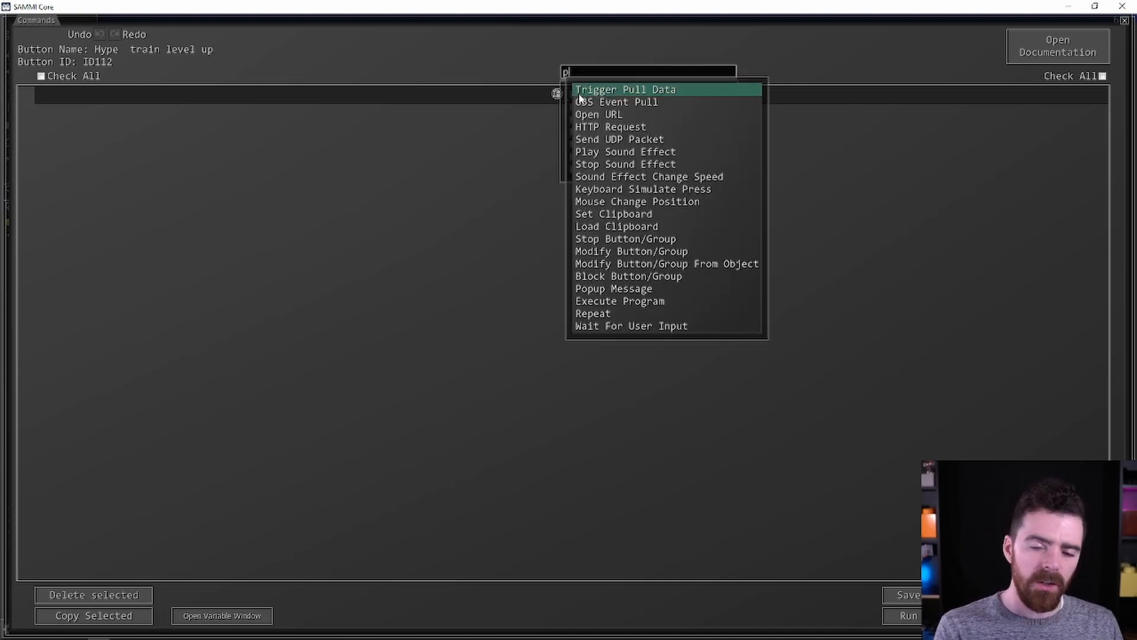
key(BackSpace)
key(BackSpace)
text(ll)
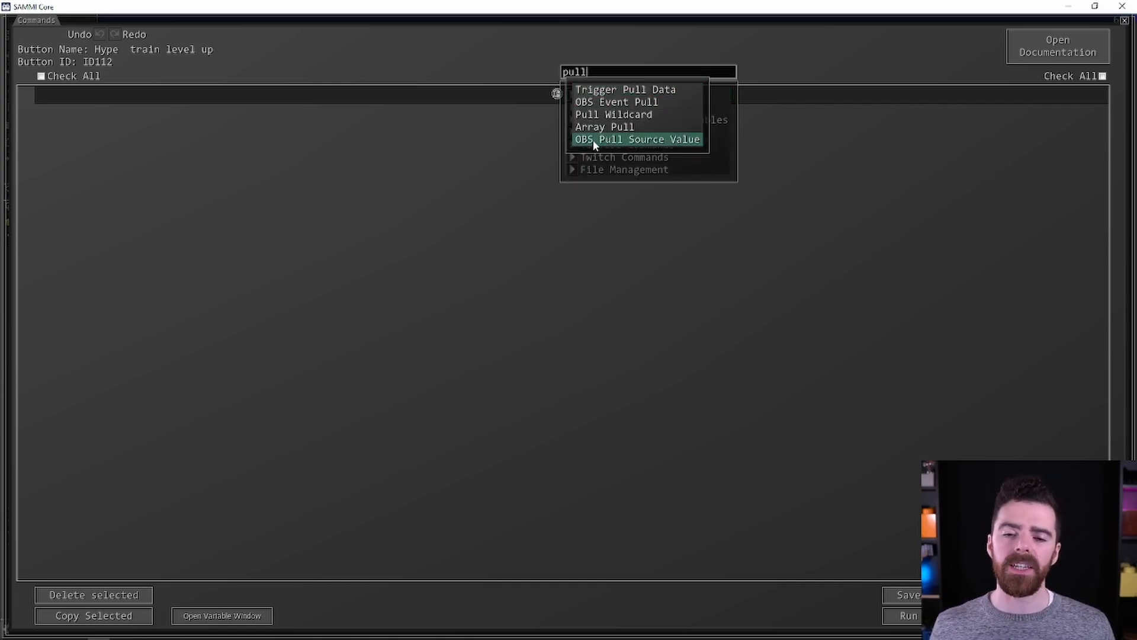
click(592, 140)
Set the pull command's scene to S. Emotes and its source to Coati Blanket.
click(391, 105)
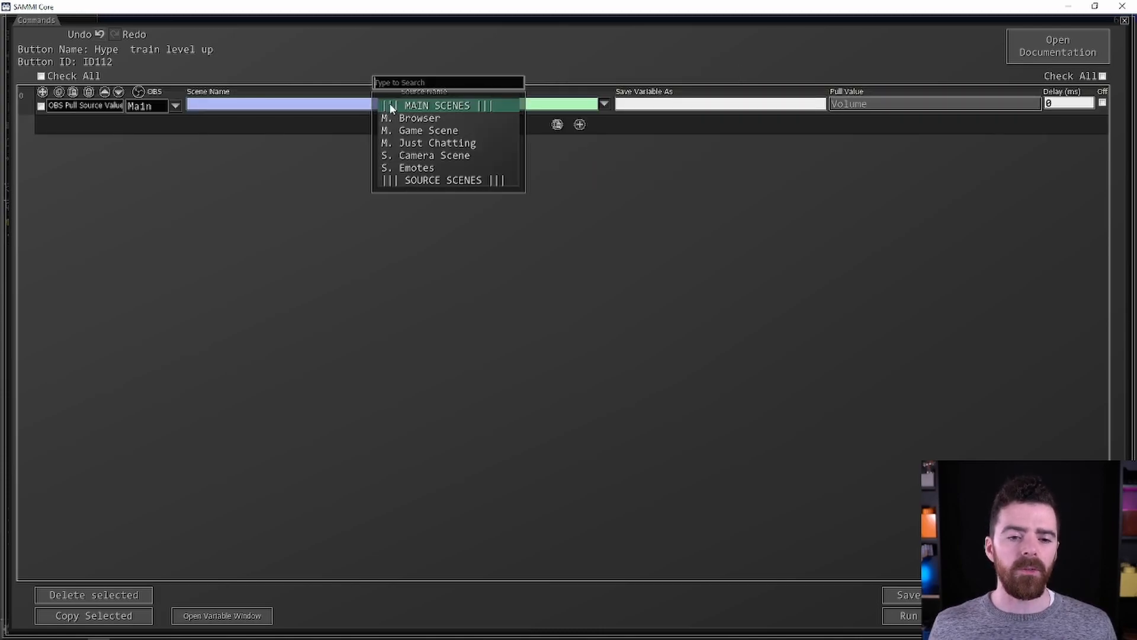
click(420, 168)
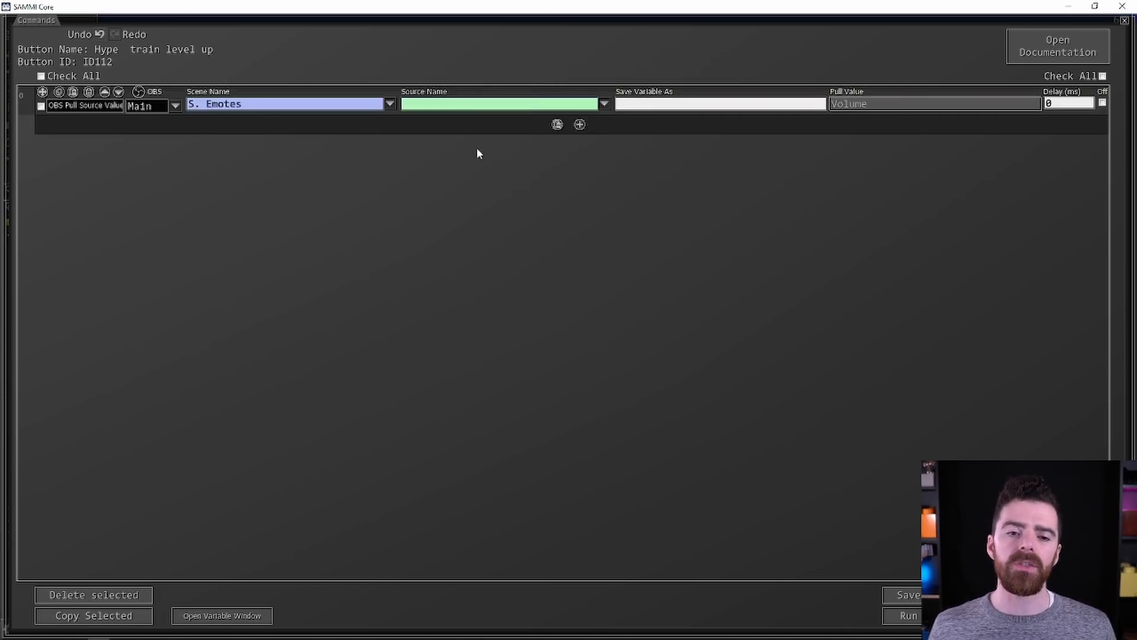
click(603, 105)
click(623, 117)
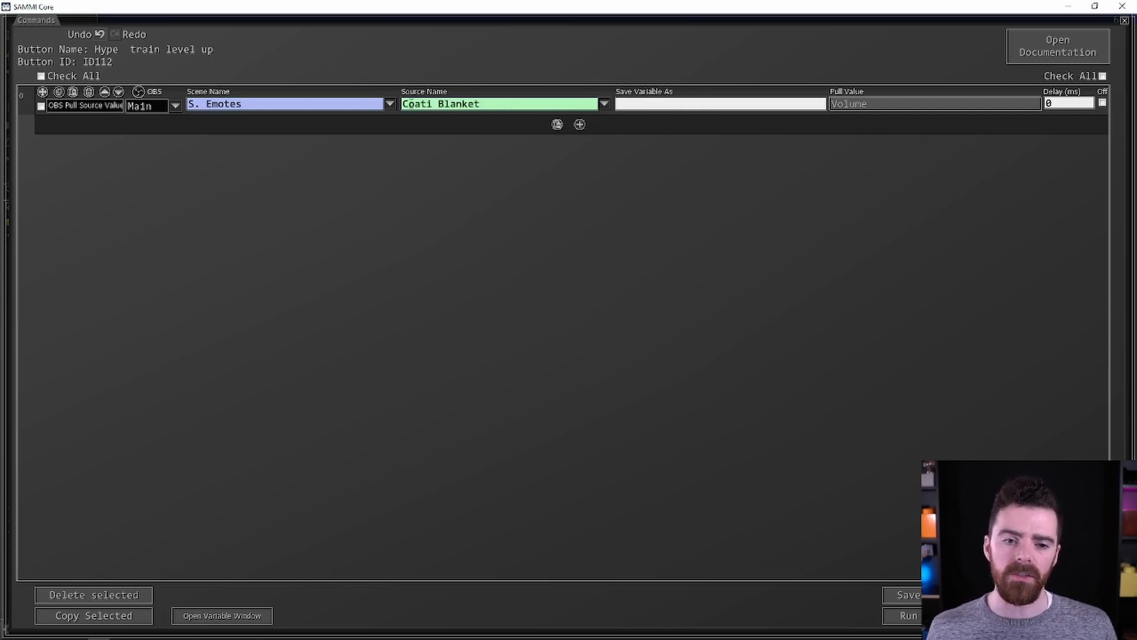
Save the pulled value in the variable emote_size and set the pull value to X Scale.
click(681, 103)
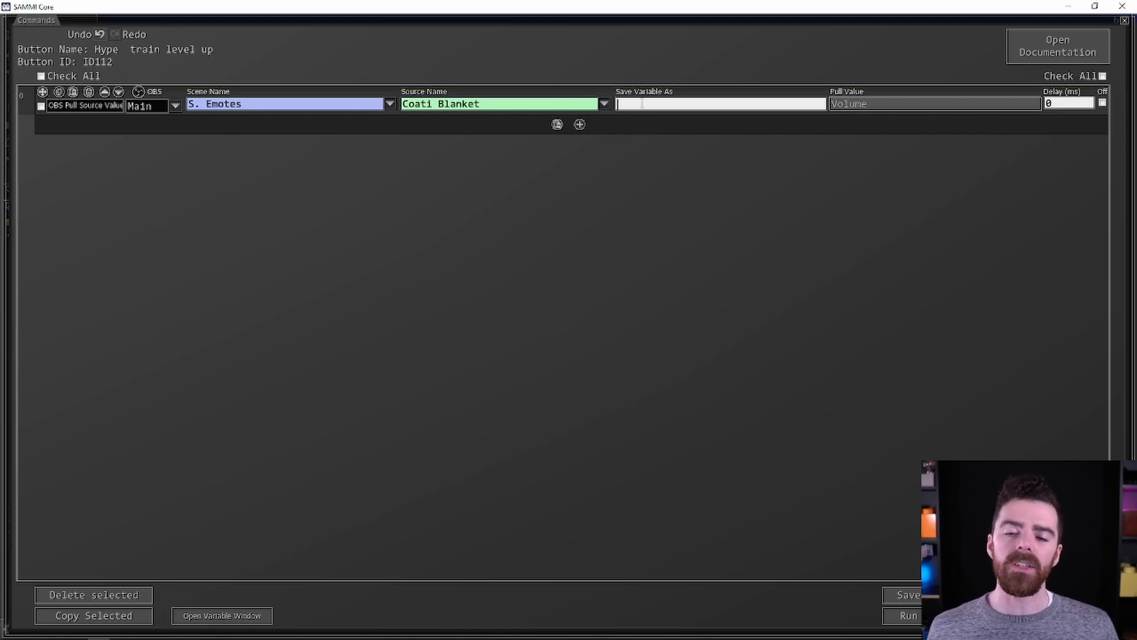
text(emote_)
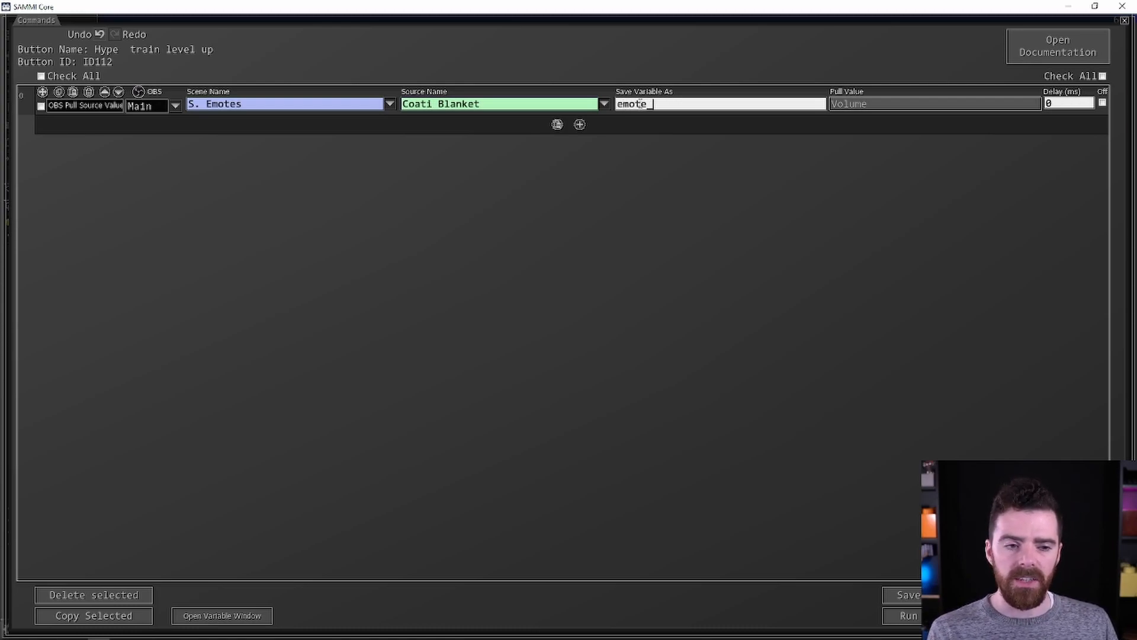
text(size)
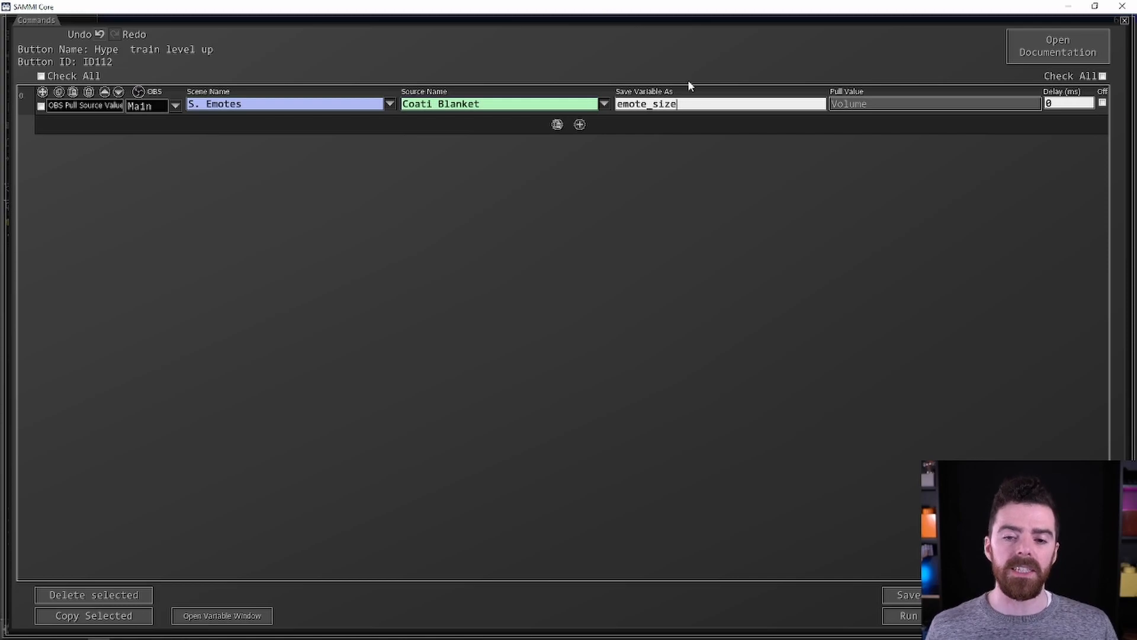
drag(678, 105, 610, 105)
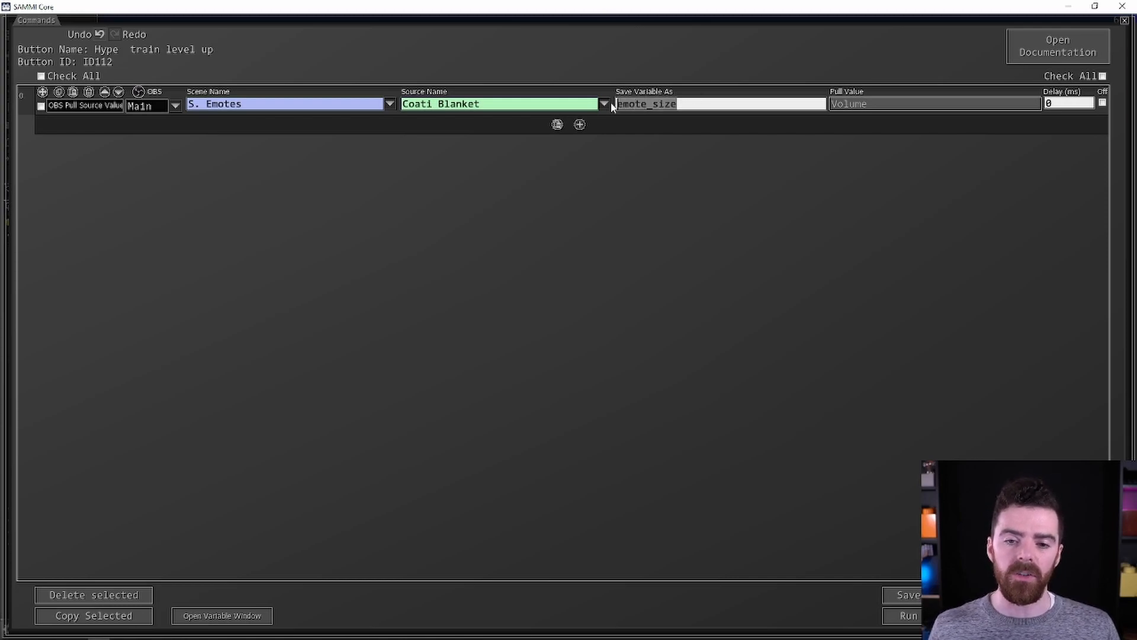
click(876, 103)
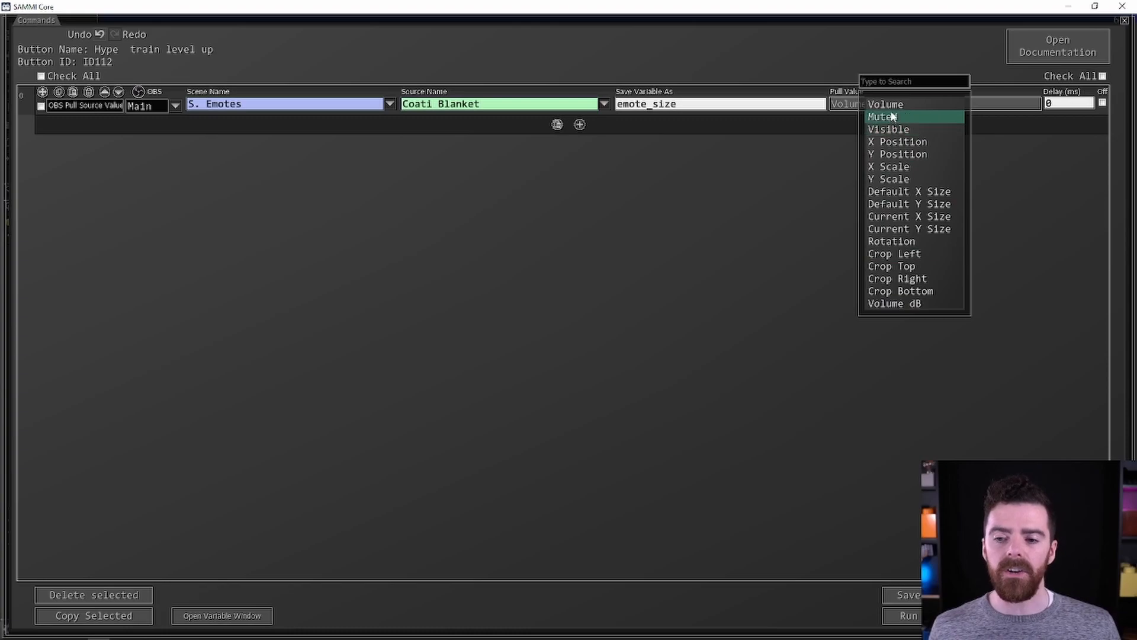
click(880, 166)
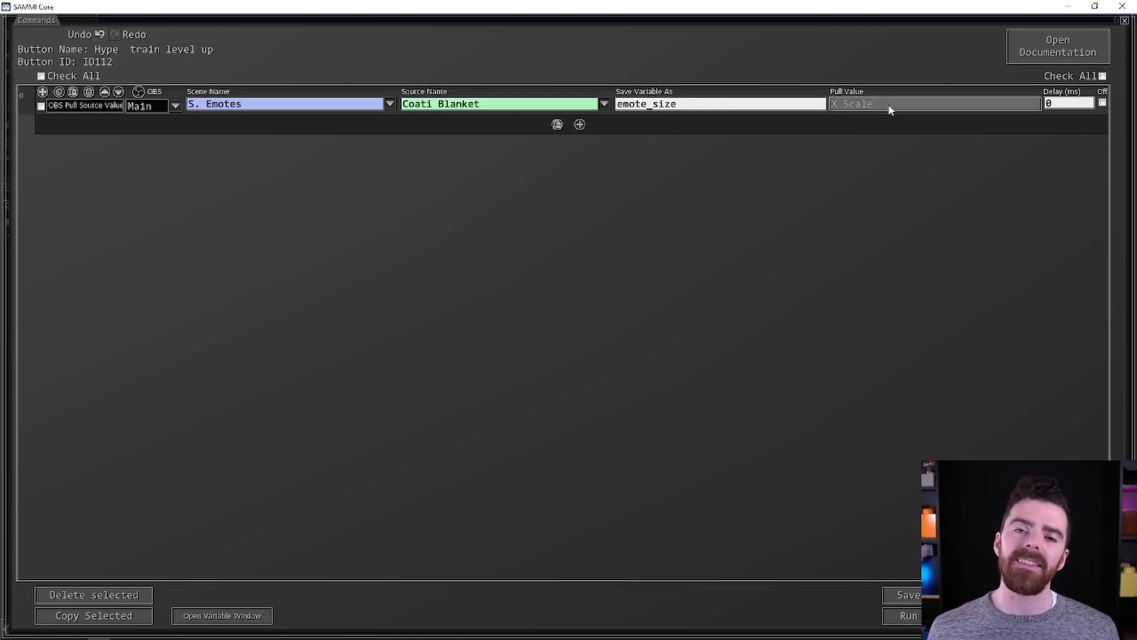
Add a Source Change Scale command for the source Coati Blanket in the scene S. Emotes.
click(579, 126)
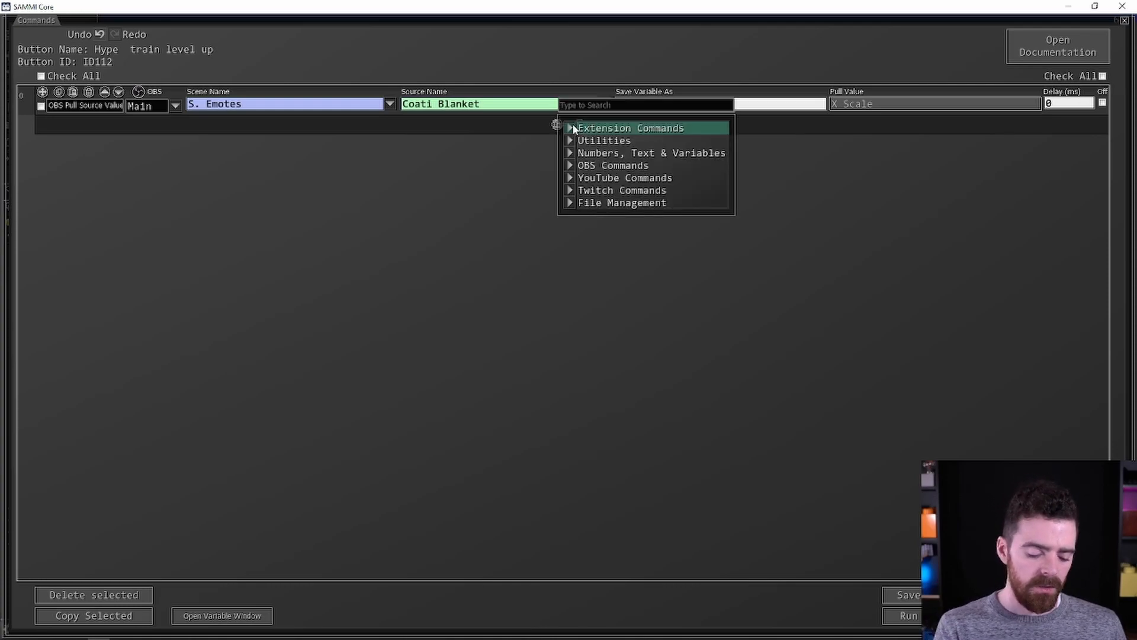
text(change )
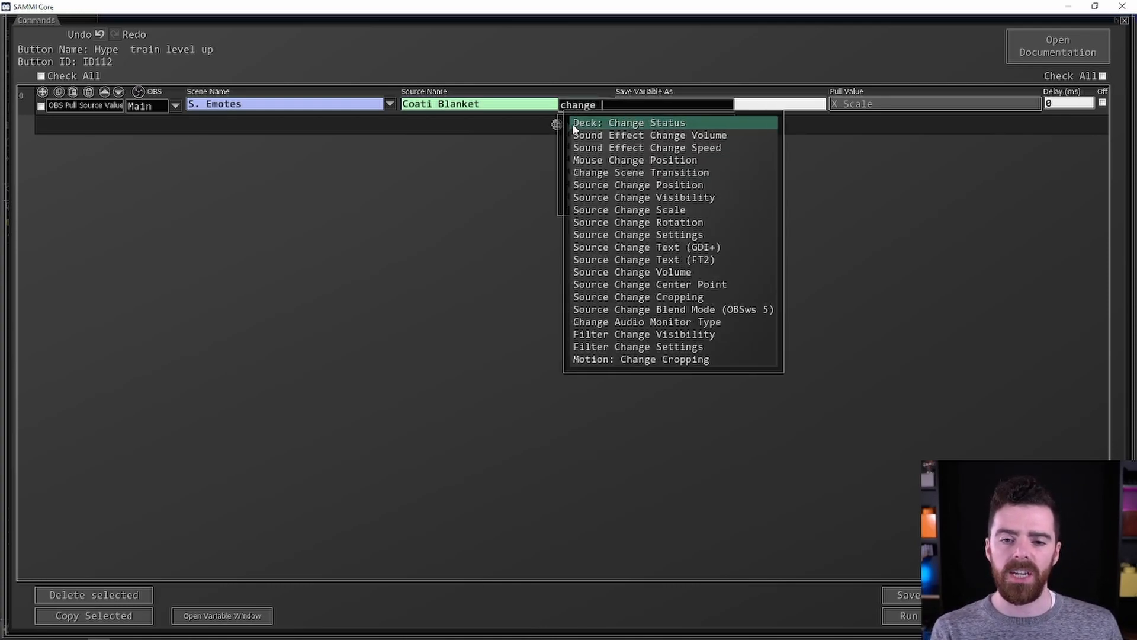
text(scal)
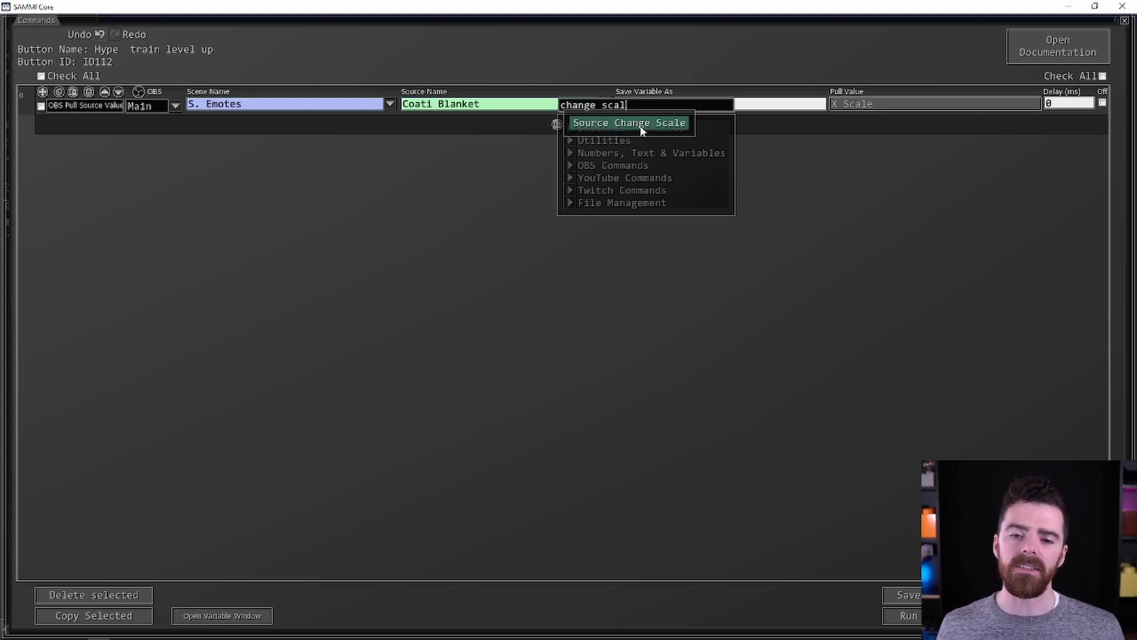
click(643, 124)
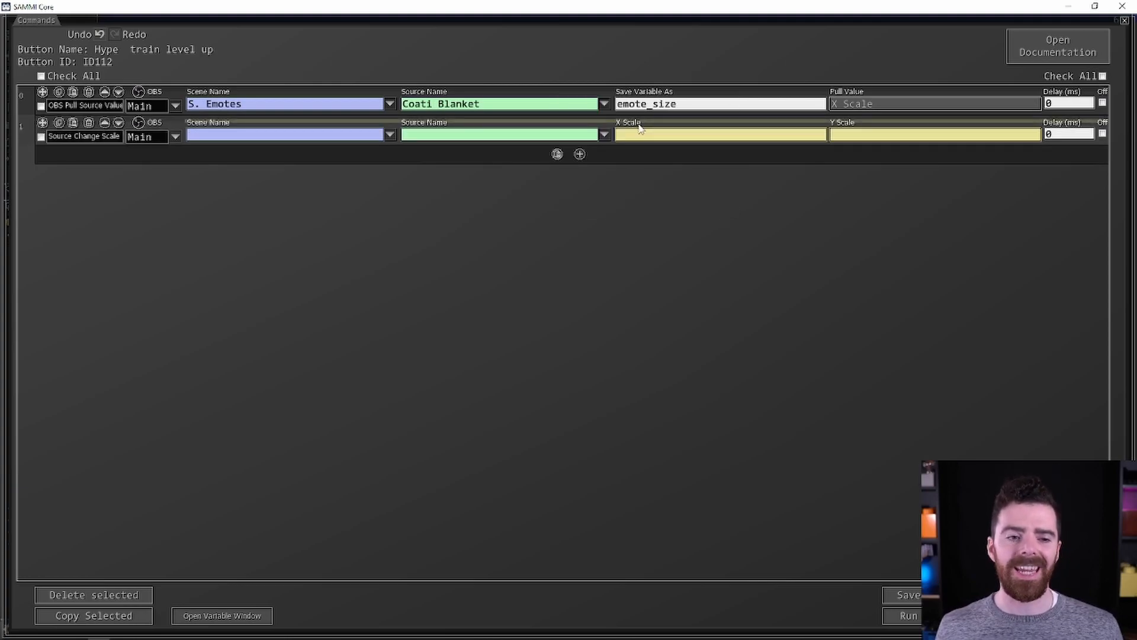
click(389, 135)
click(406, 196)
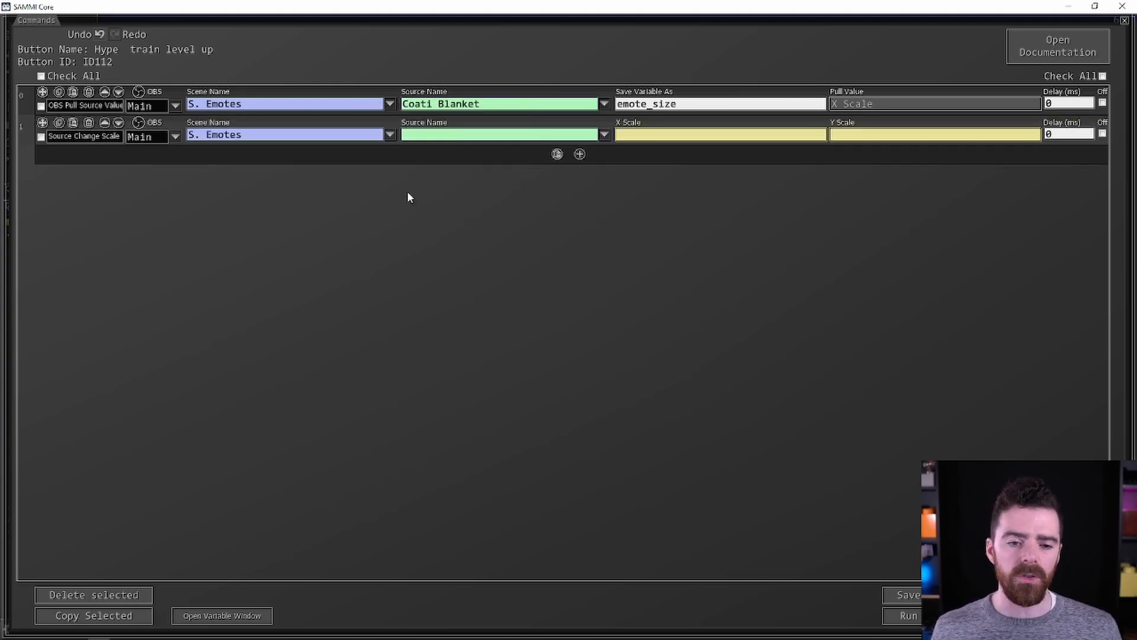
click(604, 135)
click(619, 147)
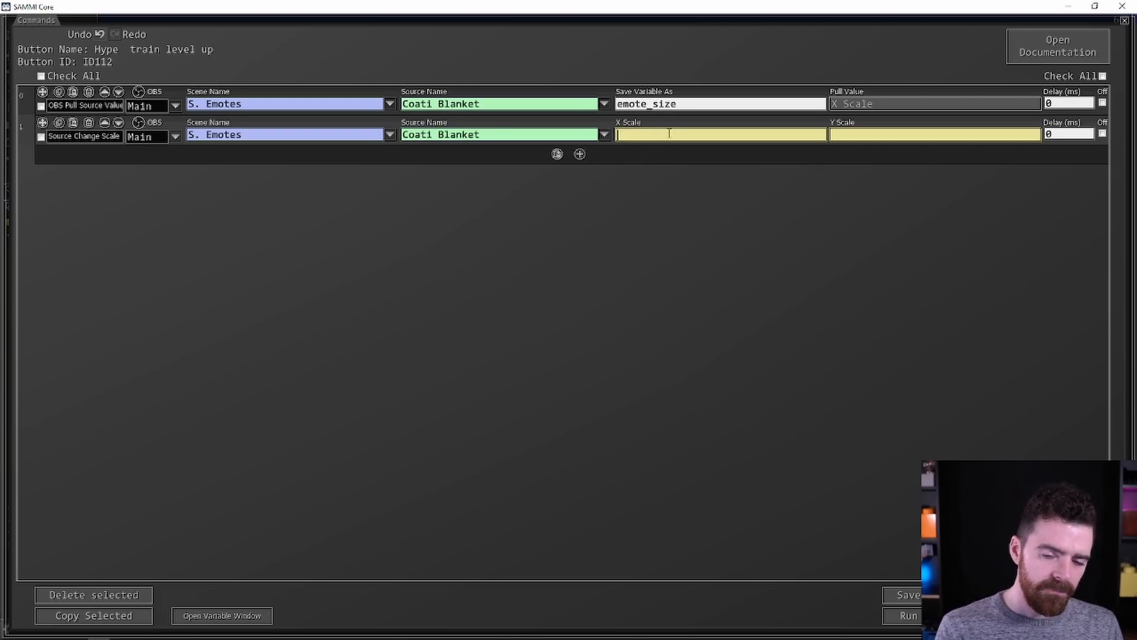
Set the scale command's X Scale to (emote_size+1).
text(())
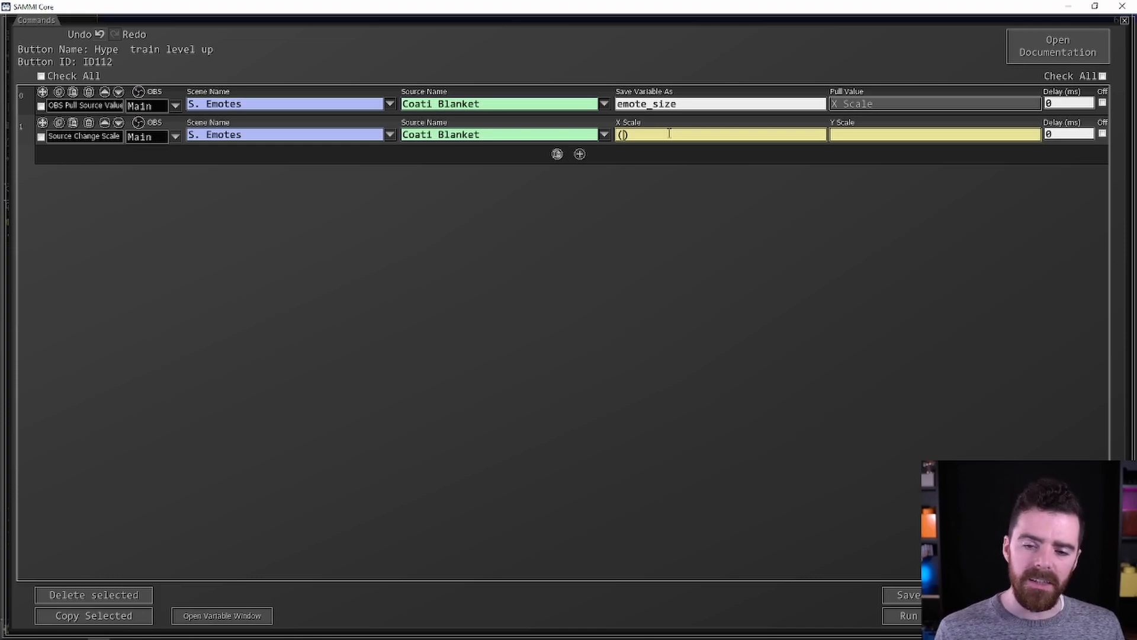
text(emote)
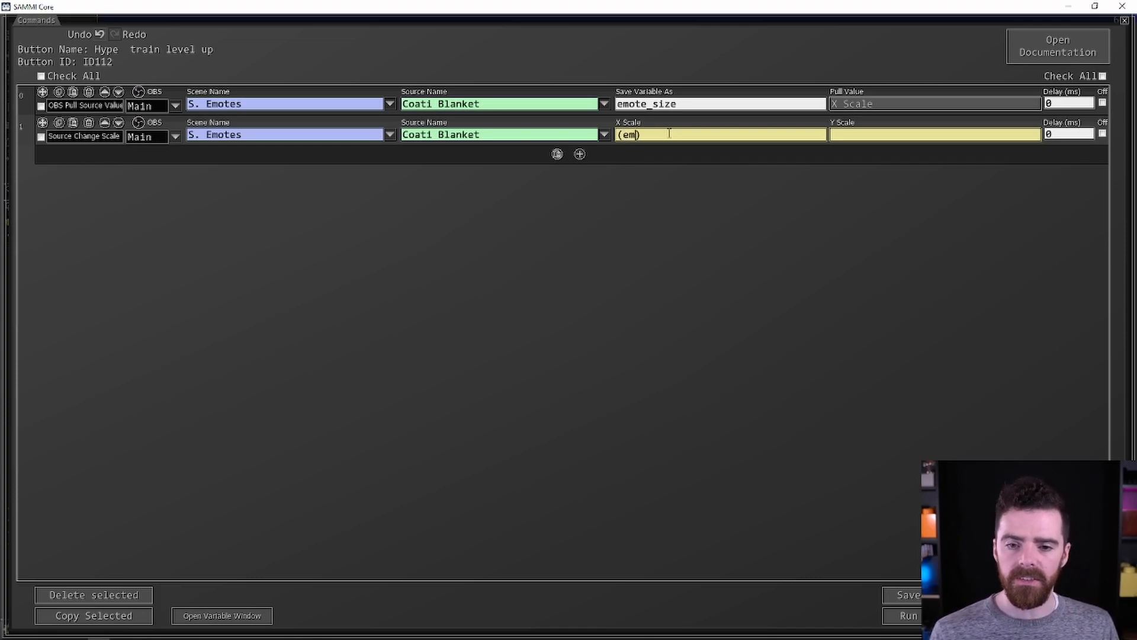
text(_size)
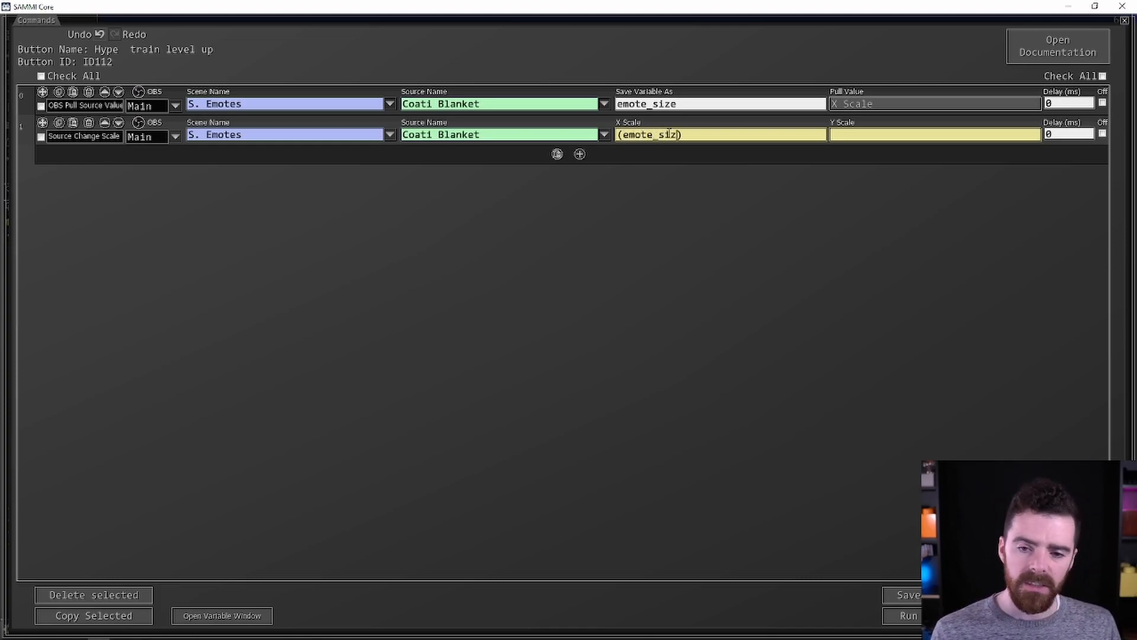
key(BackSpace)
text(+1)
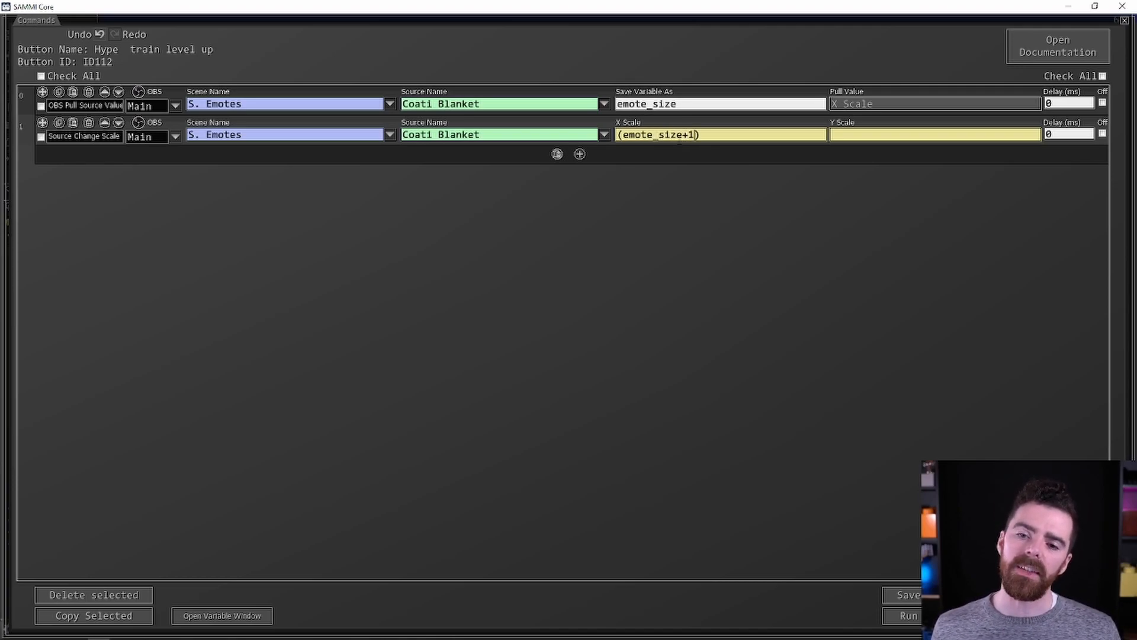
drag(683, 134, 620, 134)
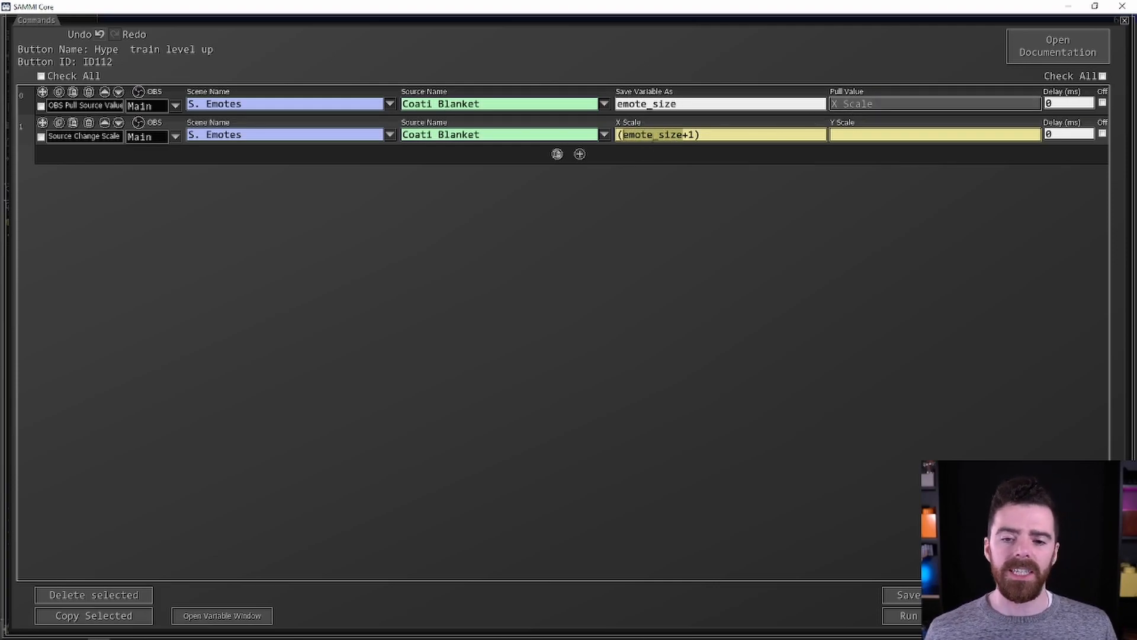
click(684, 132)
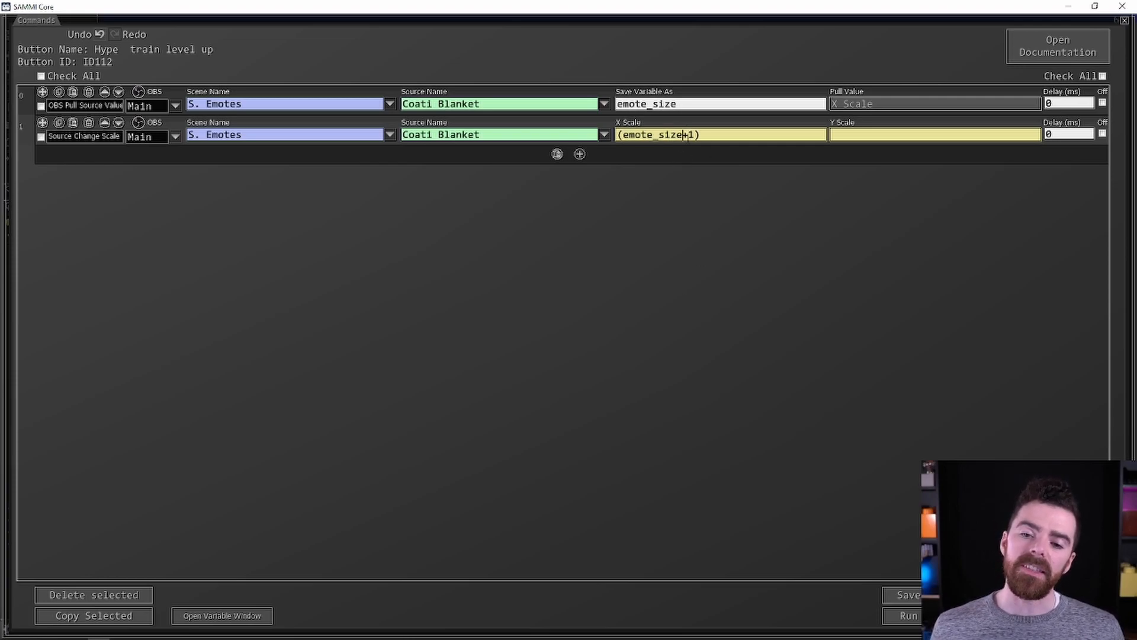
Copy the expression (emote_size+1) into the scale command's Y Scale and save the button's commands.
drag(702, 135, 613, 135)
key(ctrl+c)
click(912, 135)
key(ctrl+v)
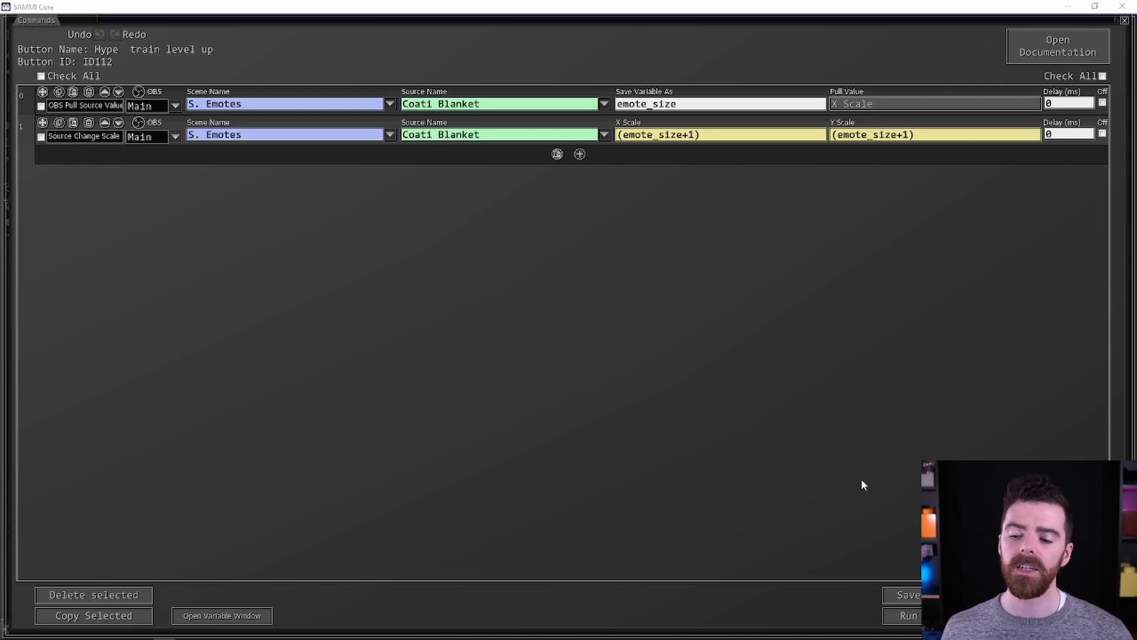
click(942, 595)
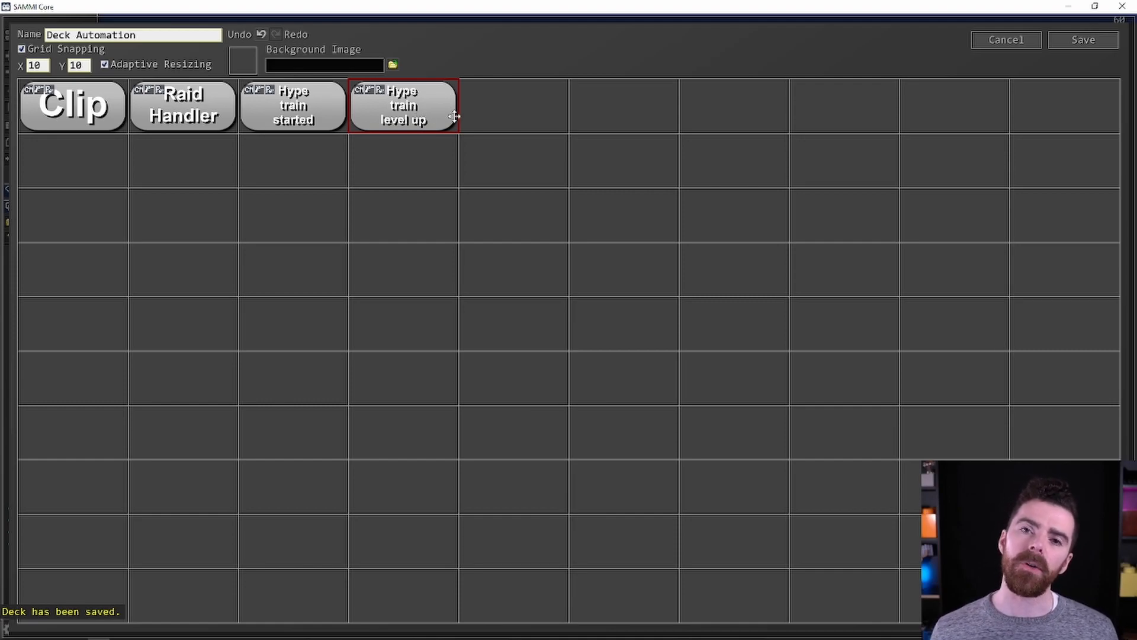
Create a button beside Hype train level up and set its display text to "Hype train ended" on three lines.
double_click(517, 120)
right_click(517, 120)
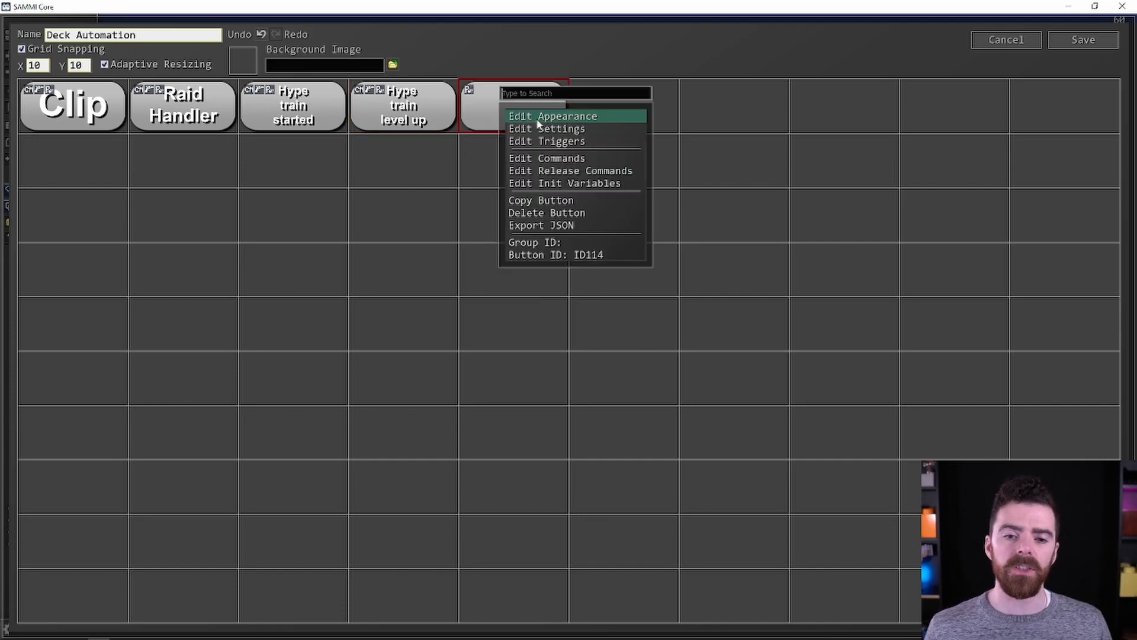
click(539, 118)
click(562, 291)
text(Hype)
key(Return)
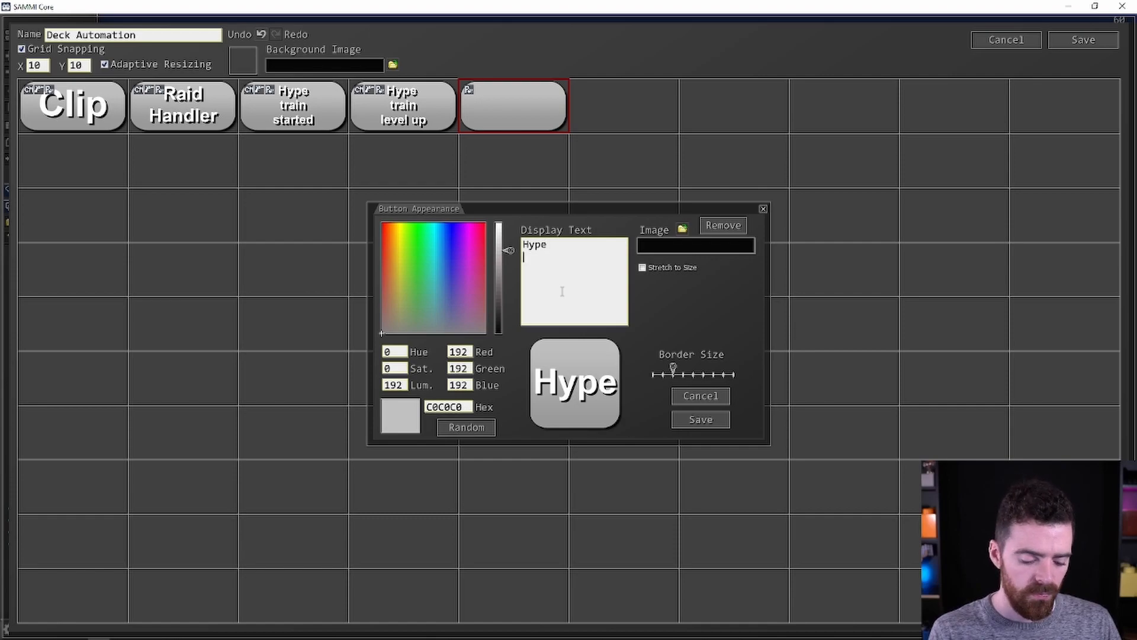
text(trains)
key(BackSpace)
key(Return)
text(ended)
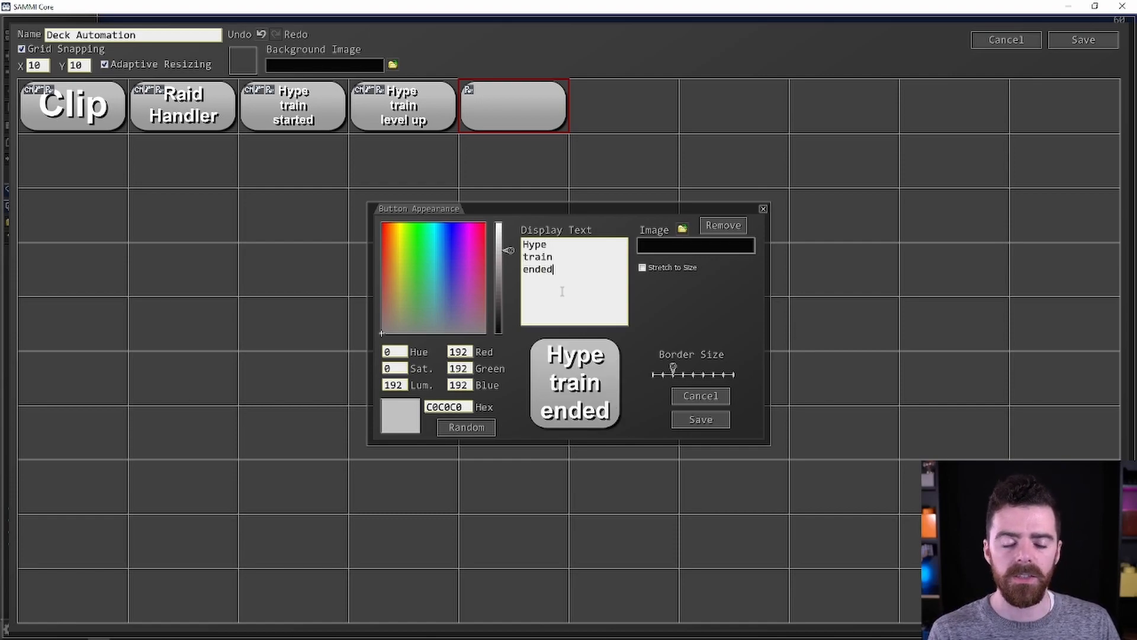
click(681, 420)
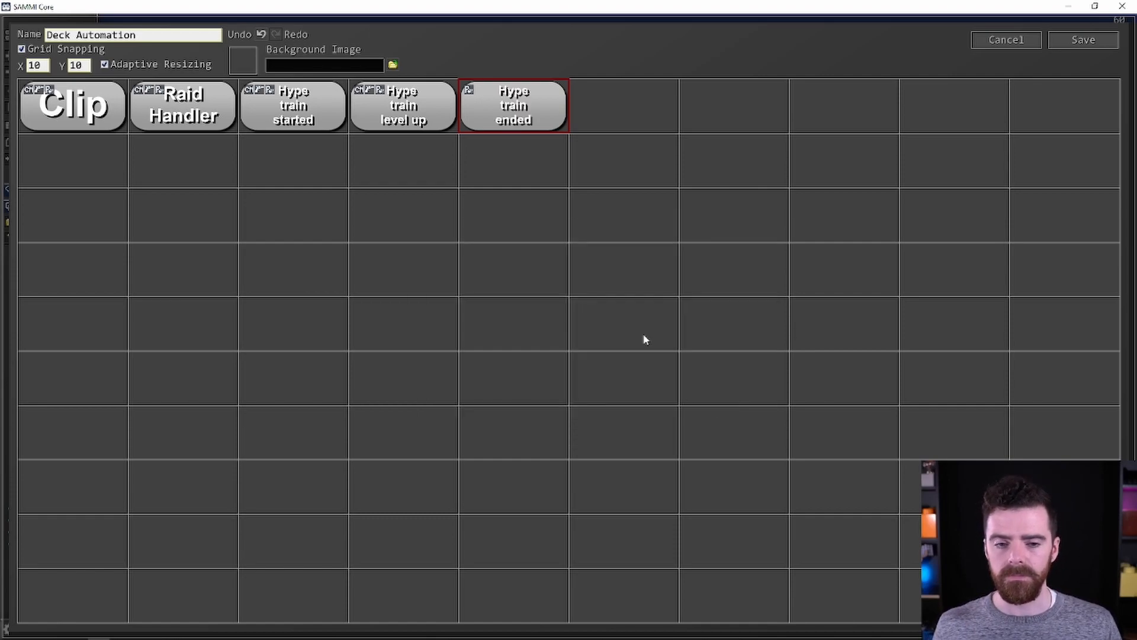
Add a Twitch Hype Train trigger of type Ended to the Hype train ended button and save its triggers.
right_click(504, 110)
click(538, 138)
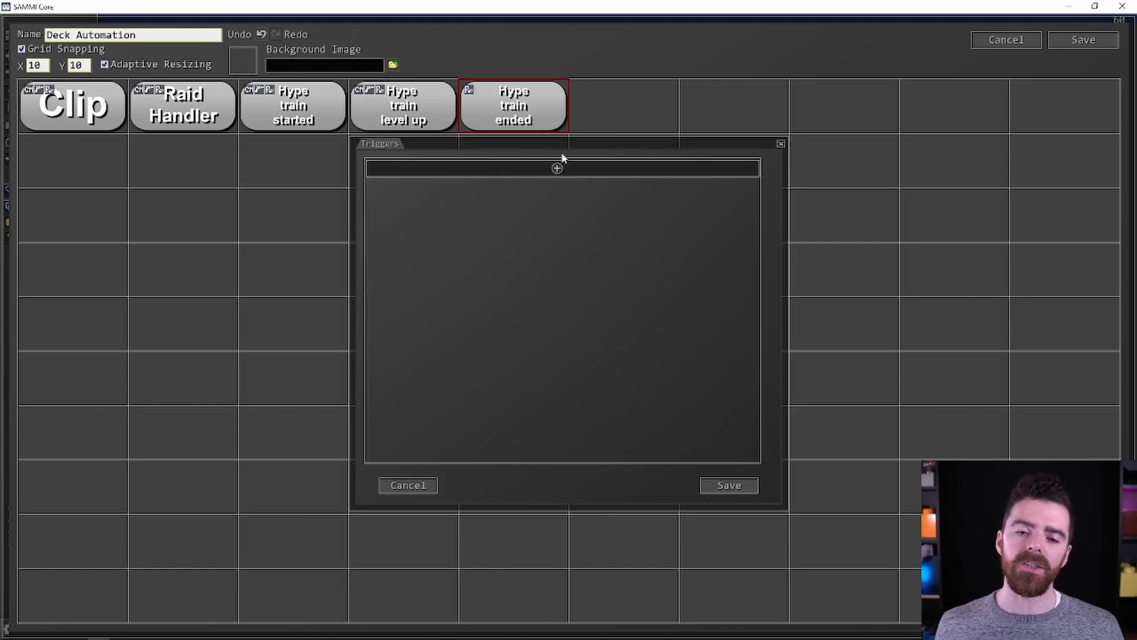
click(557, 170)
scroll(598, 329, down, 3)
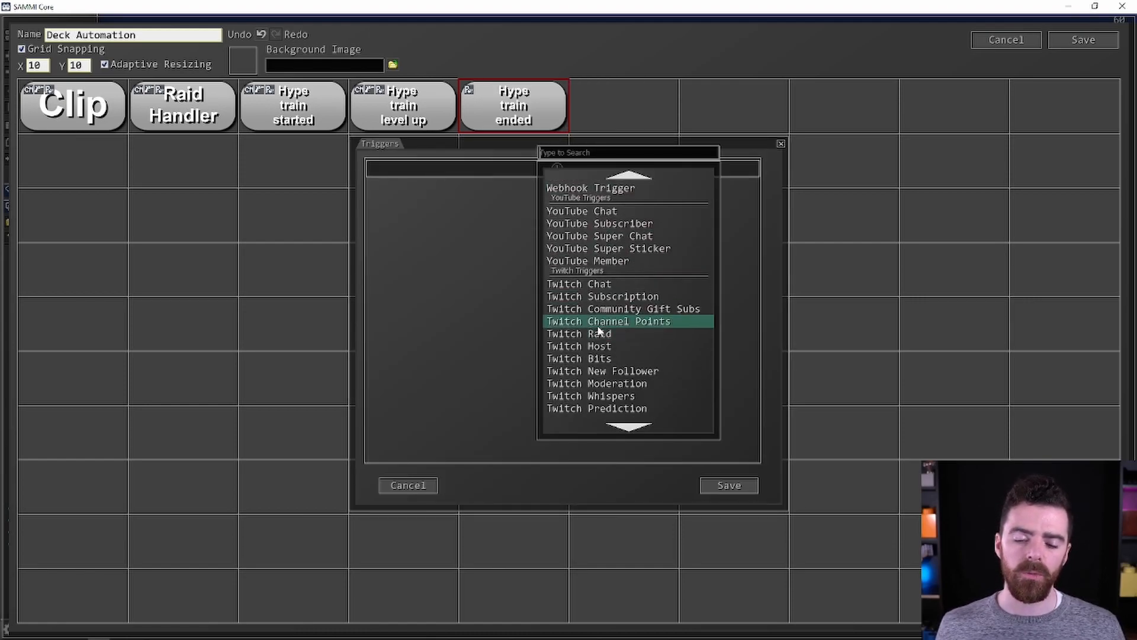
click(622, 398)
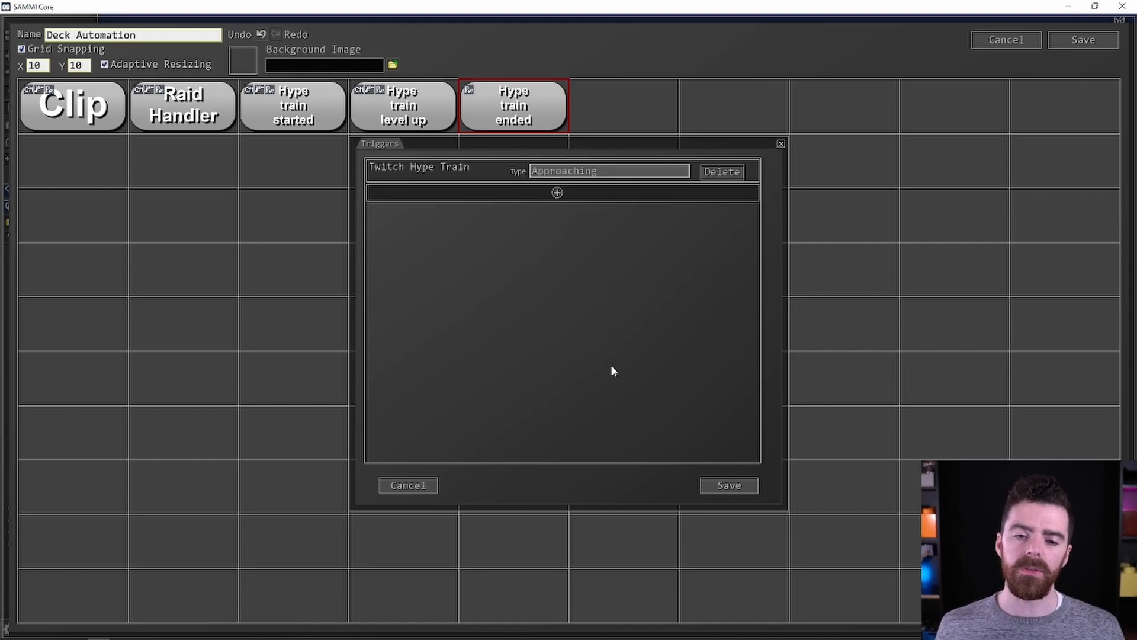
click(576, 173)
click(590, 224)
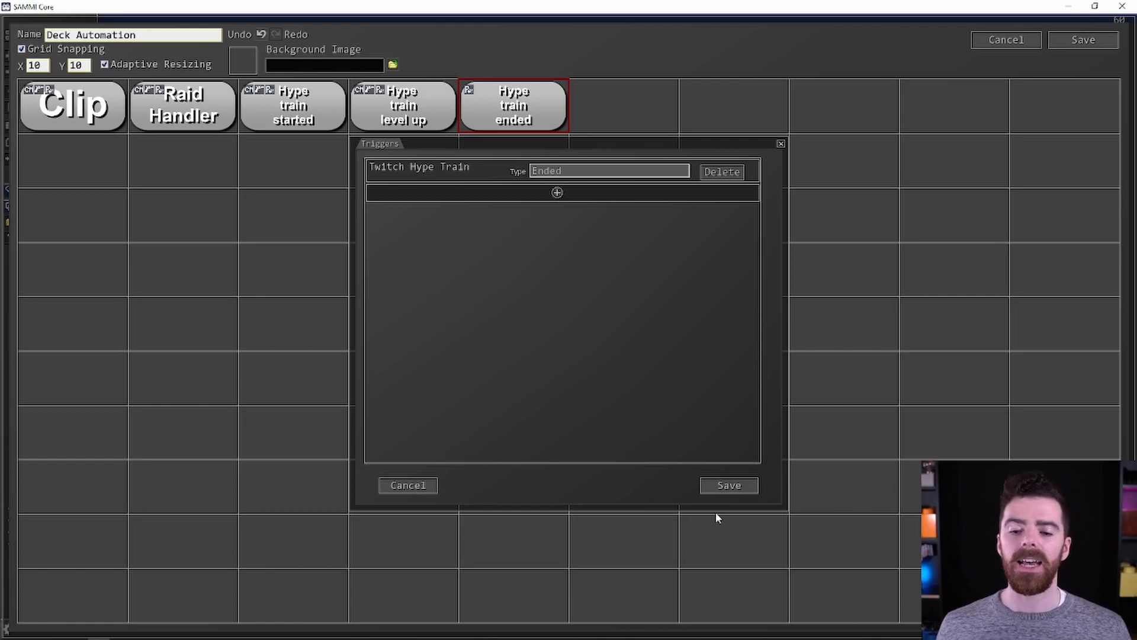
click(732, 495)
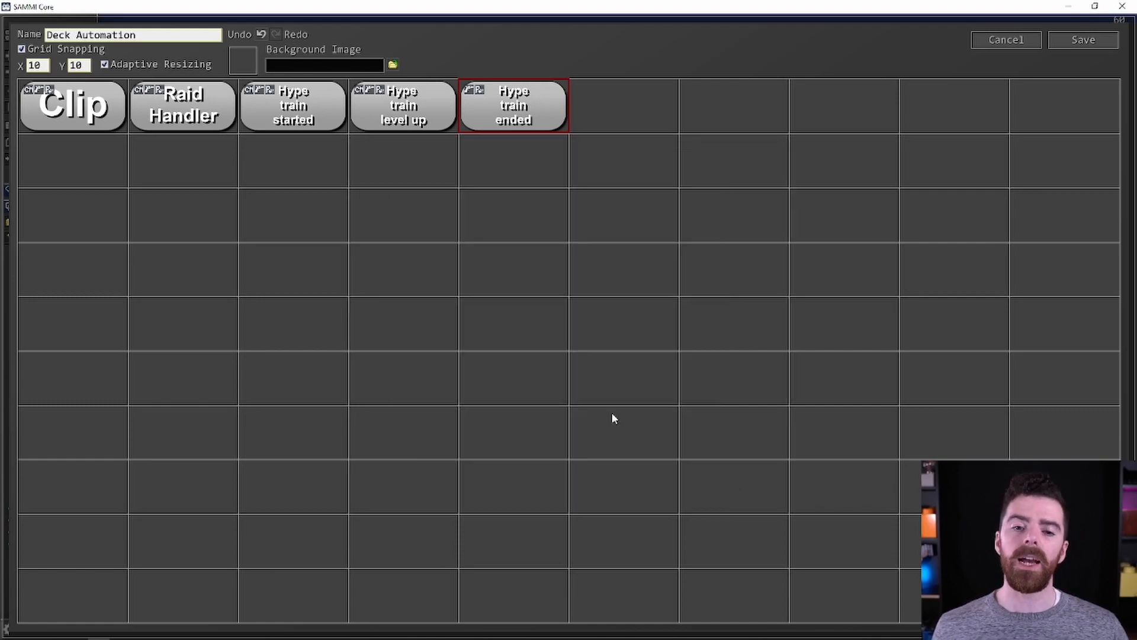
Add a Source Change Scale command to the Hype train ended button for the source Coati Blanket in the scene S. Emotes.
double_click(496, 115)
click(579, 94)
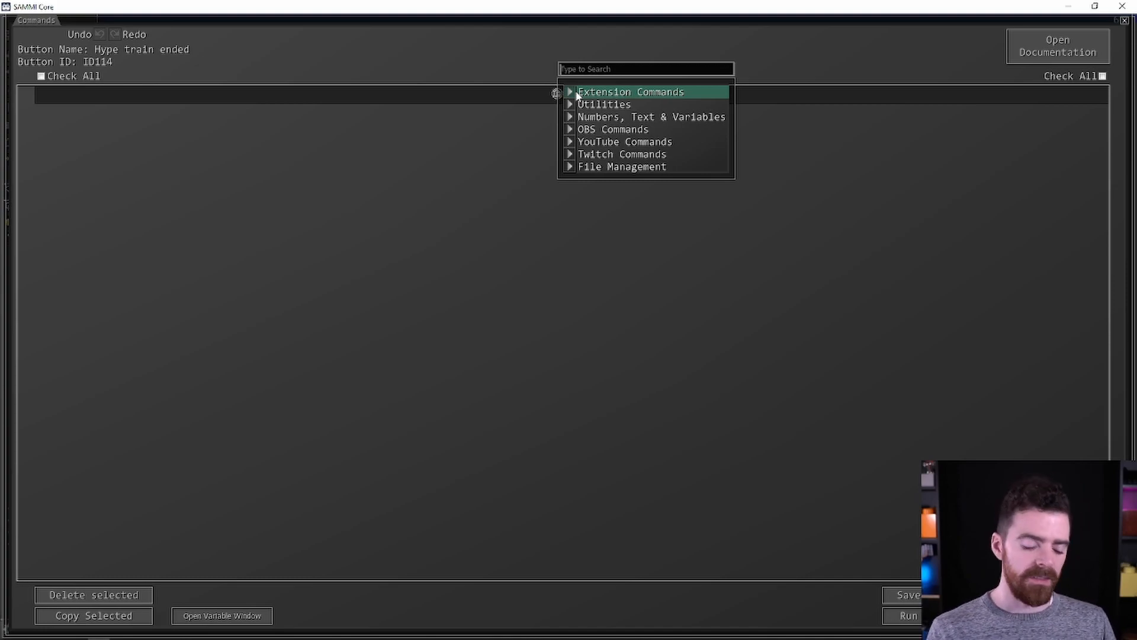
text(source)
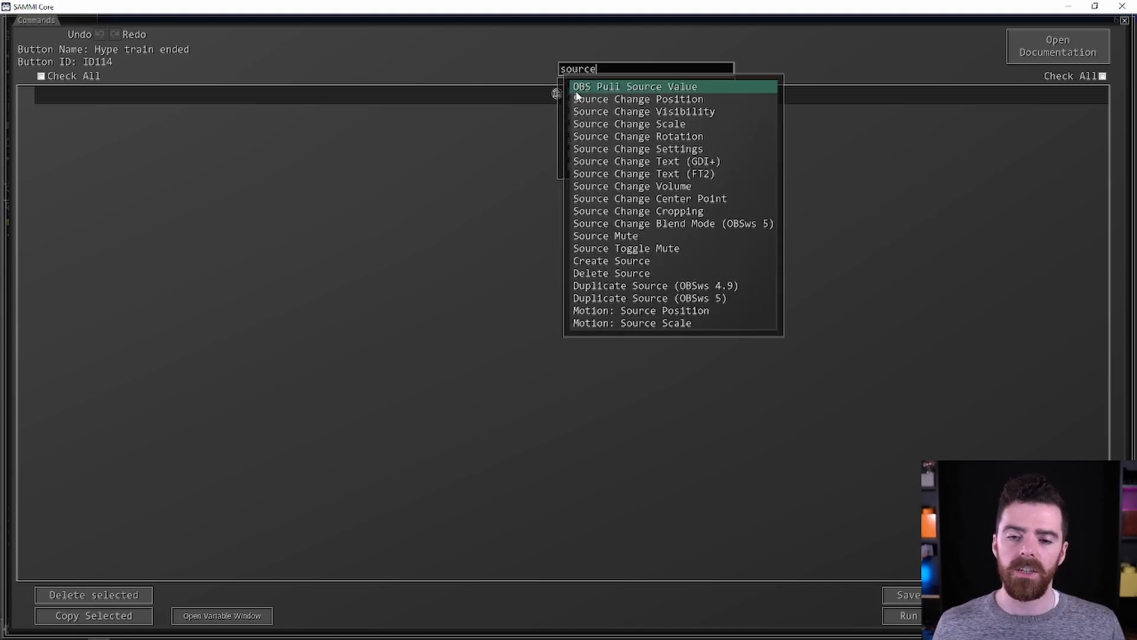
click(627, 123)
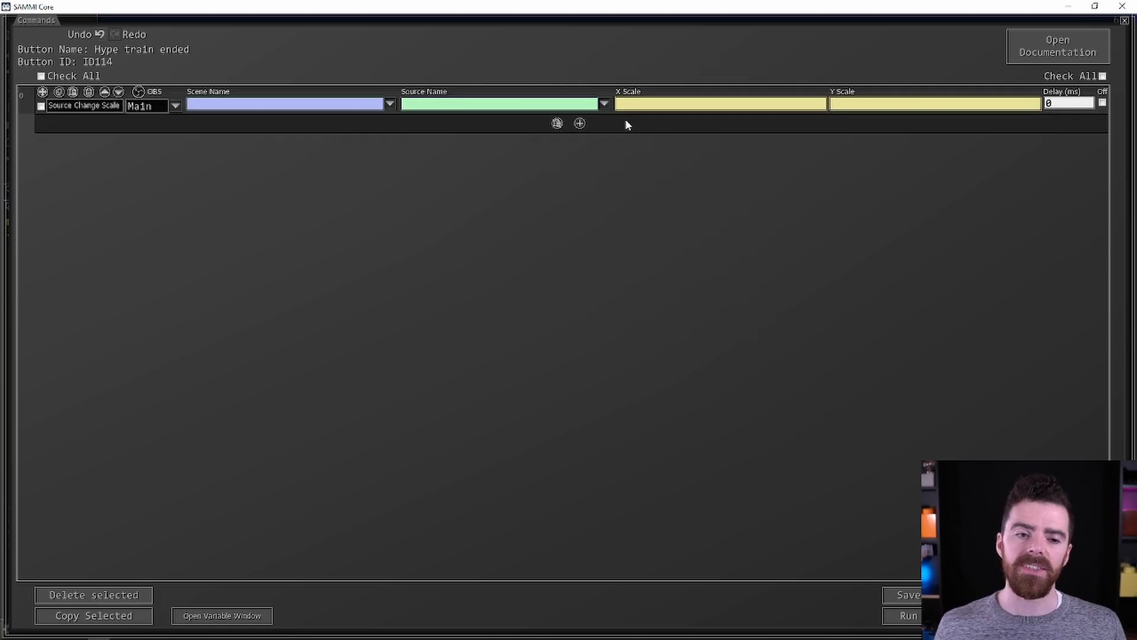
click(390, 104)
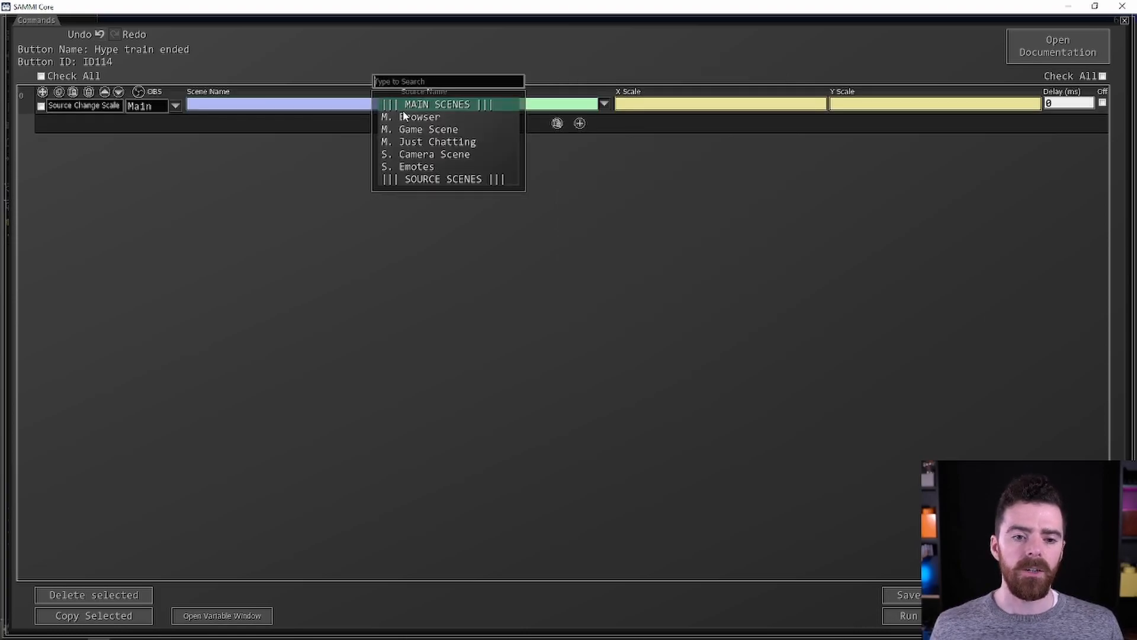
click(442, 162)
click(604, 105)
click(632, 123)
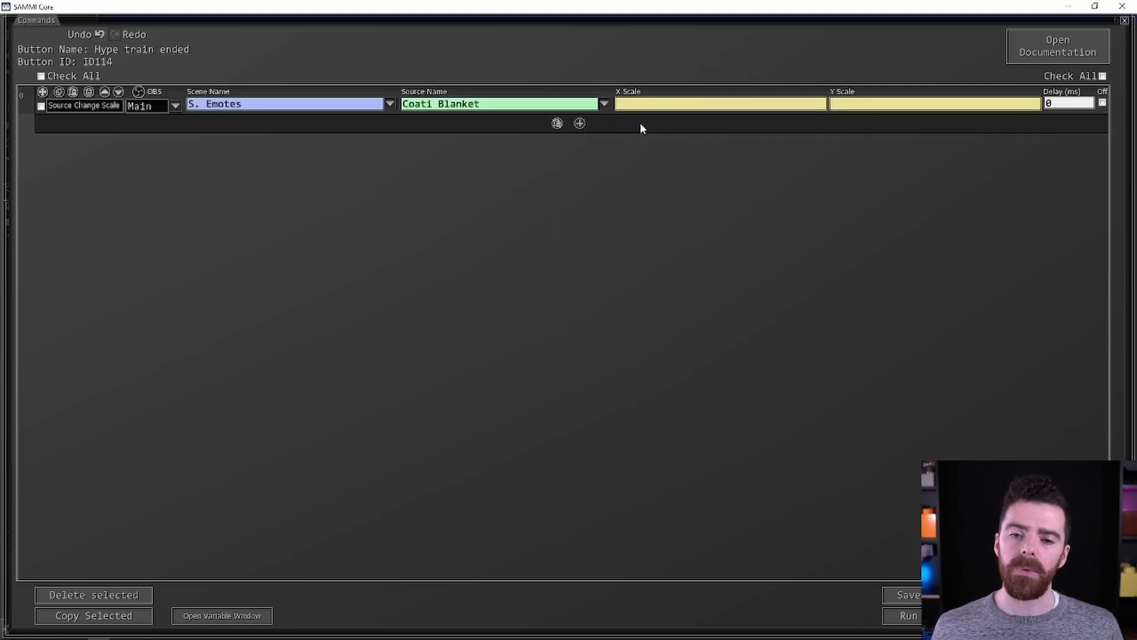
Set the scale command's X Scale and Y Scale to 1 and save the button's commands.
text(1)
click(877, 106)
text(1)
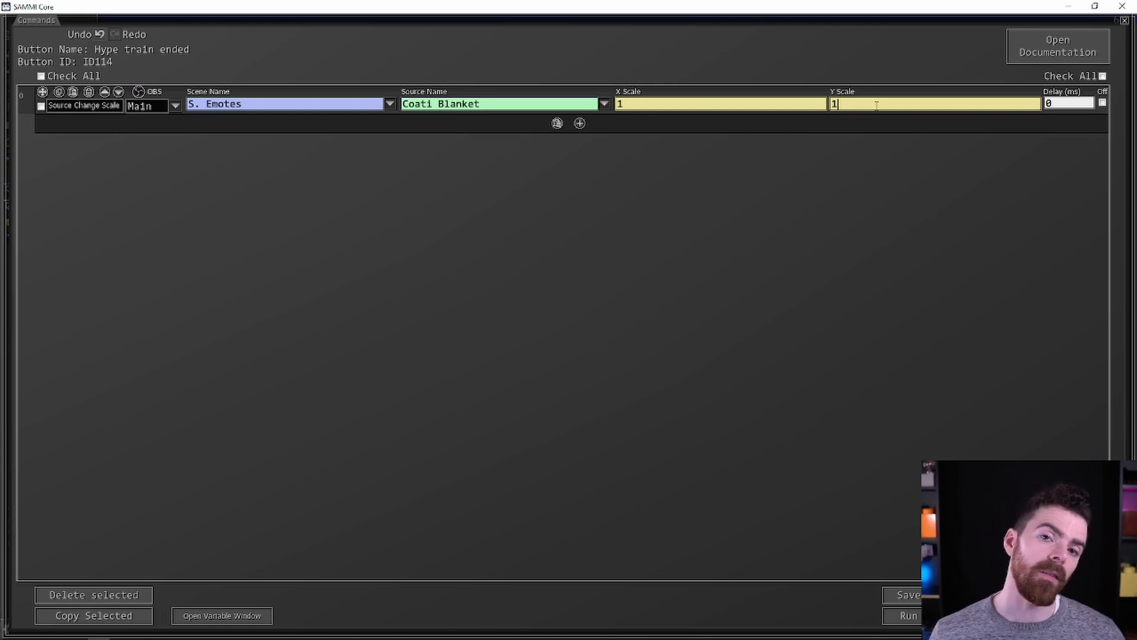
click(937, 595)
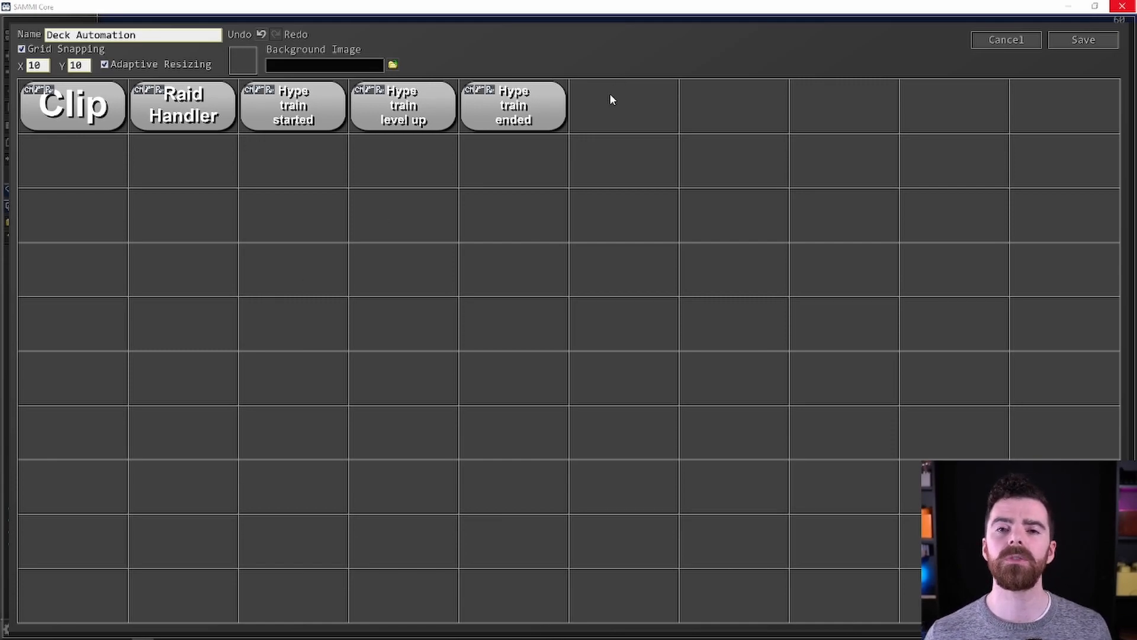
Create a button beside Hype train ended and set its display text to "BRB".
double_click(598, 104)
right_click(599, 104)
click(627, 105)
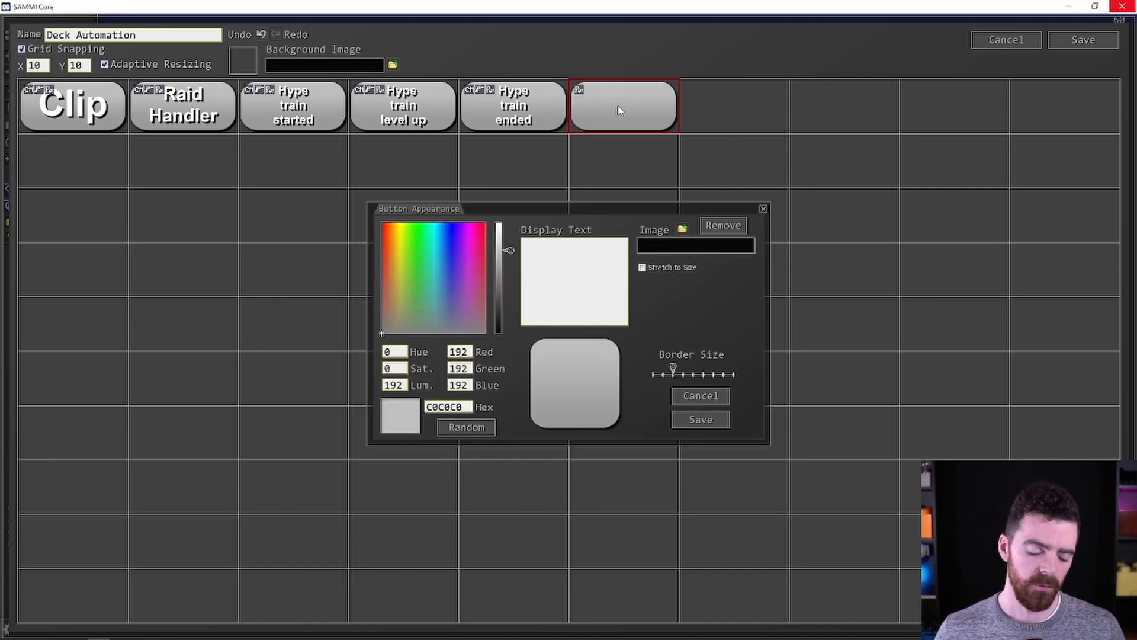
click(584, 268)
text(BRB)
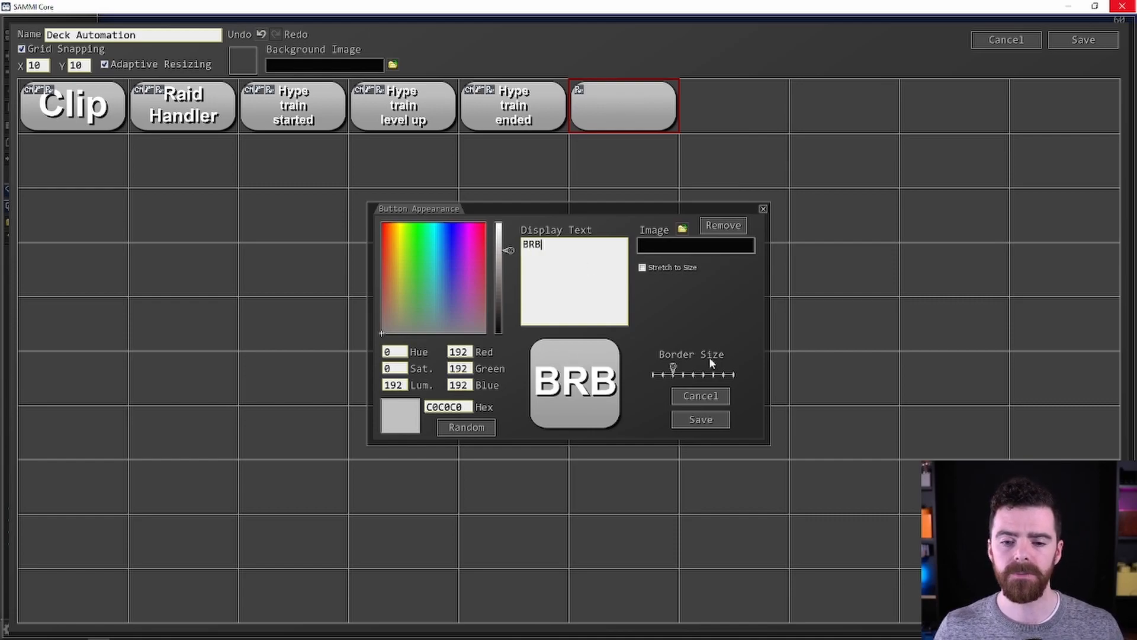
click(701, 420)
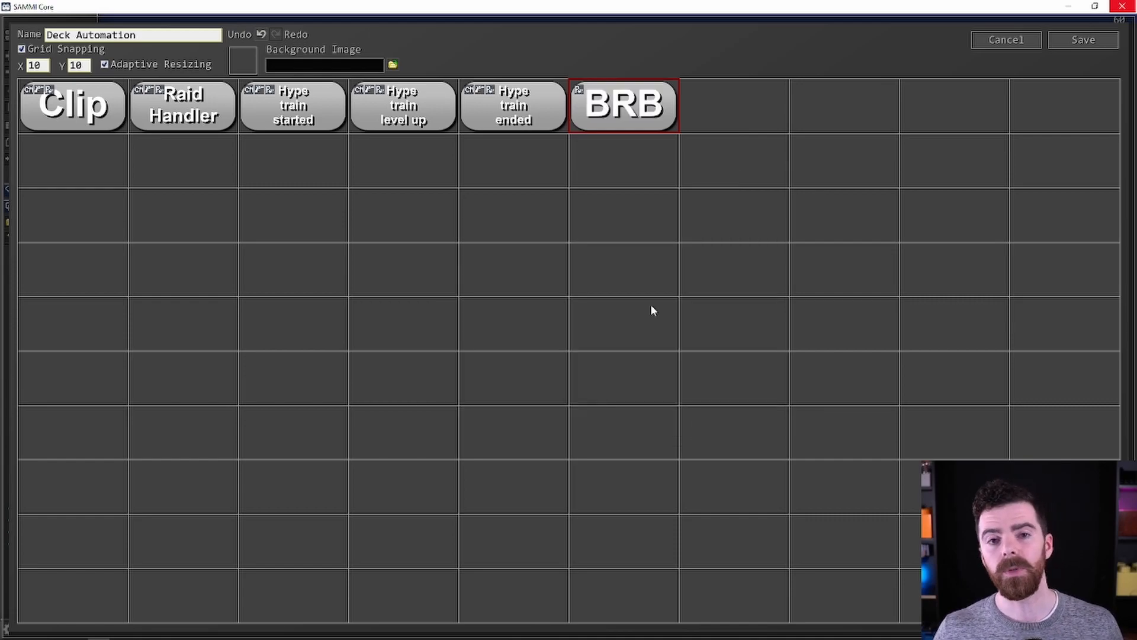
Add an OBS Trigger with the OBSws5 update type CurrentProgramSceneChanged to the BRB button and save its triggers.
right_click(607, 107)
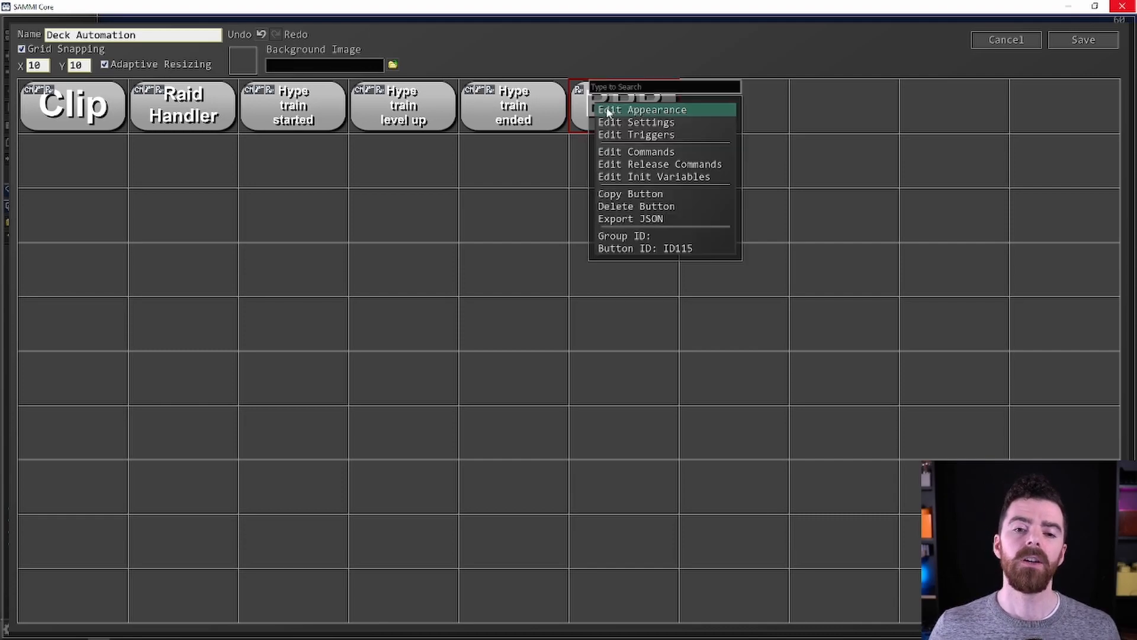
click(612, 136)
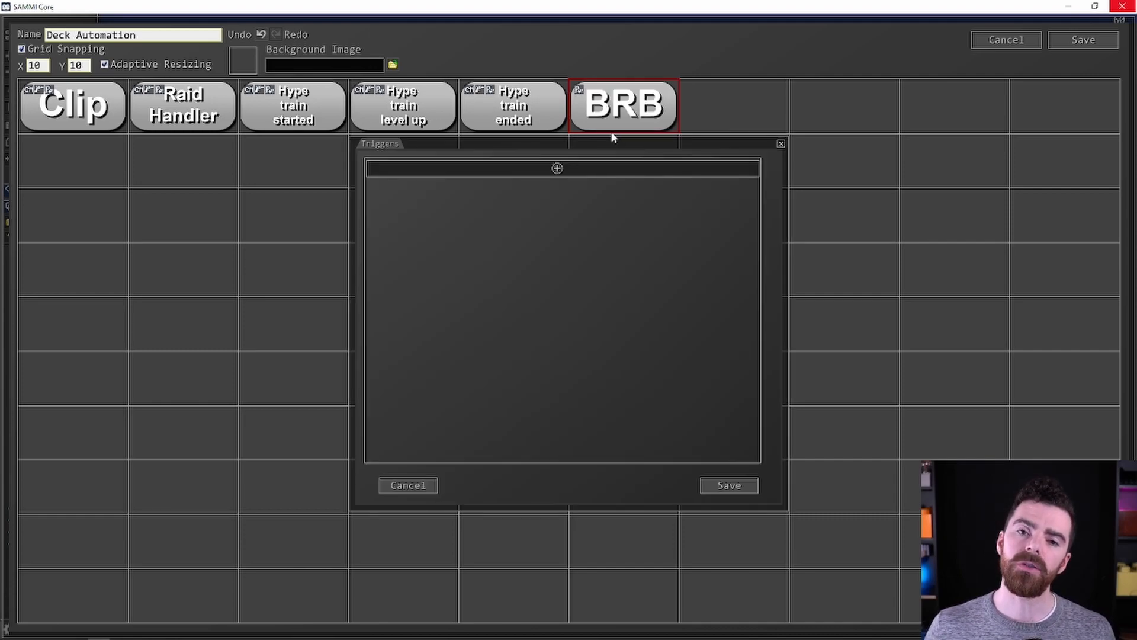
click(559, 167)
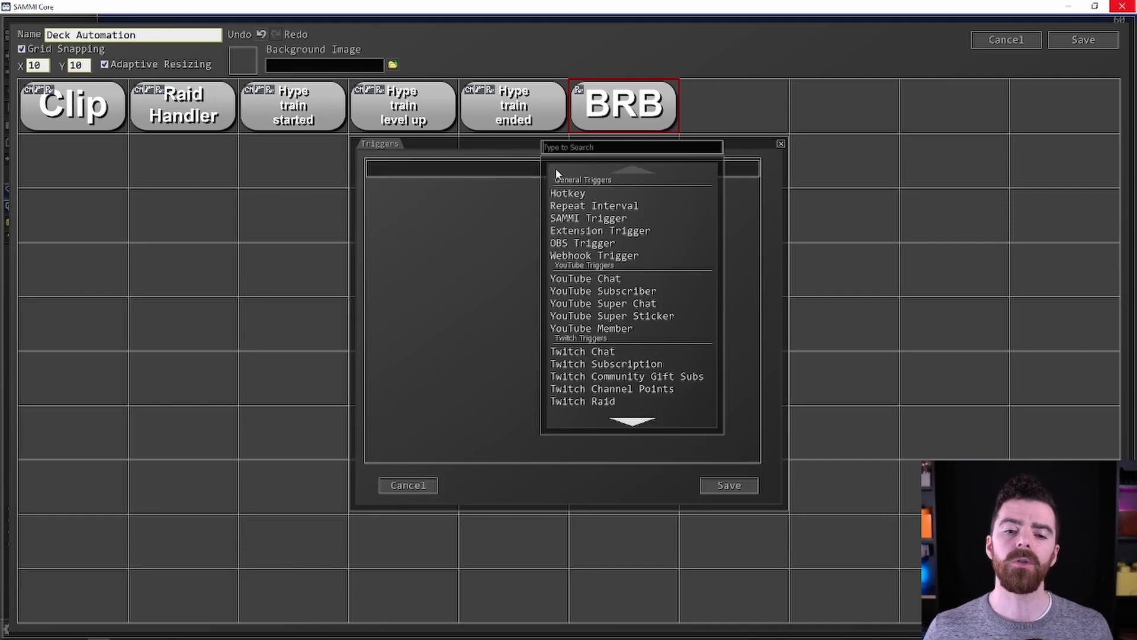
click(588, 244)
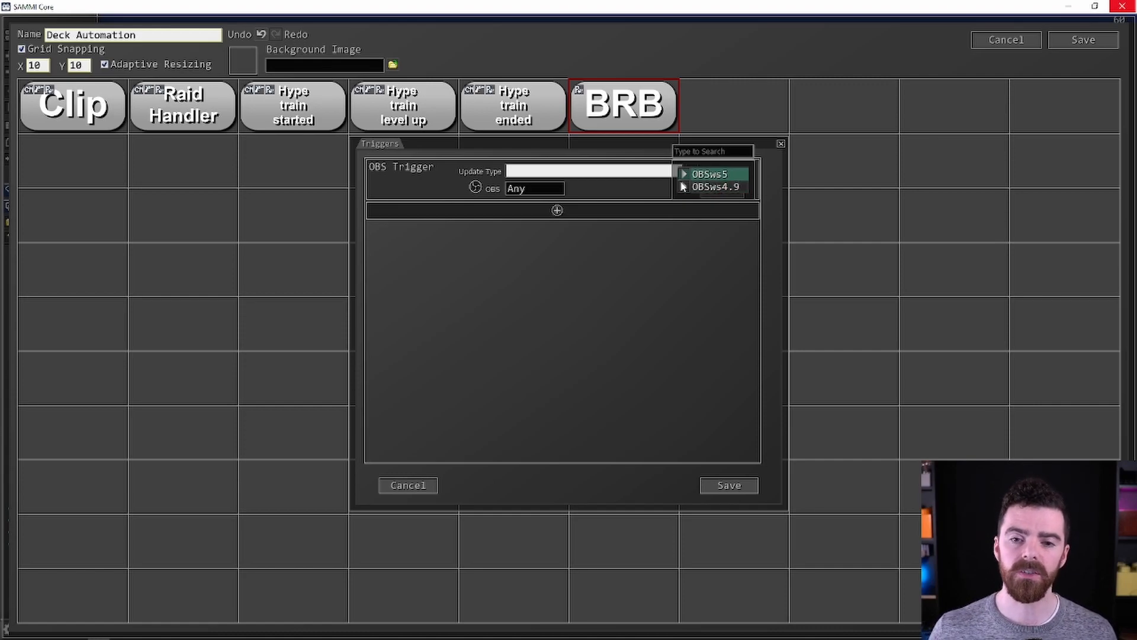
click(710, 176)
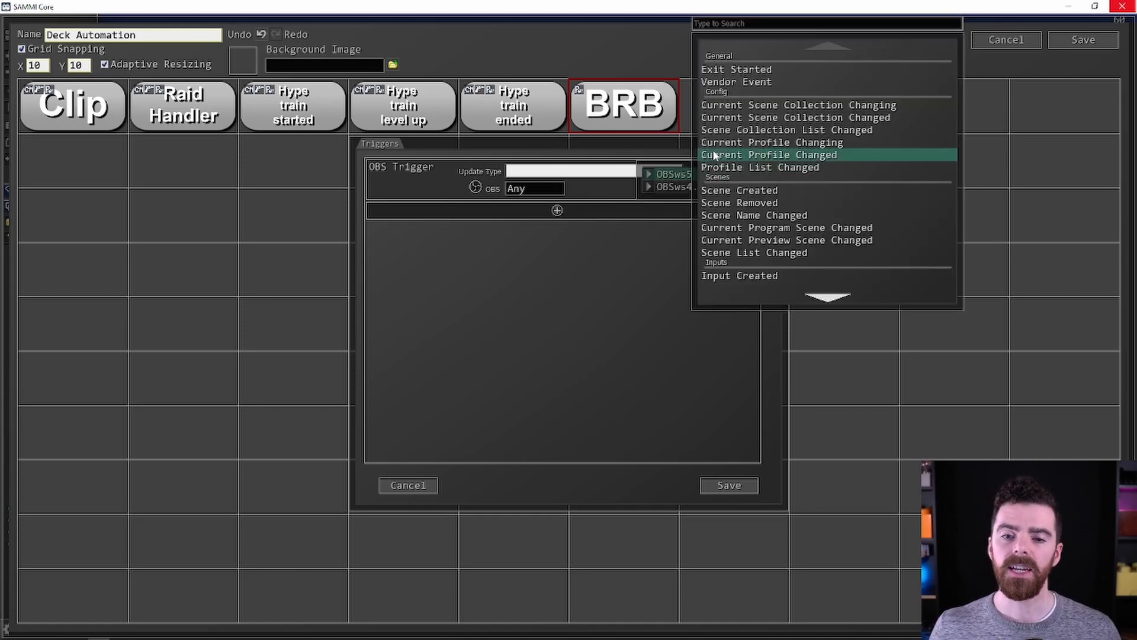
click(766, 228)
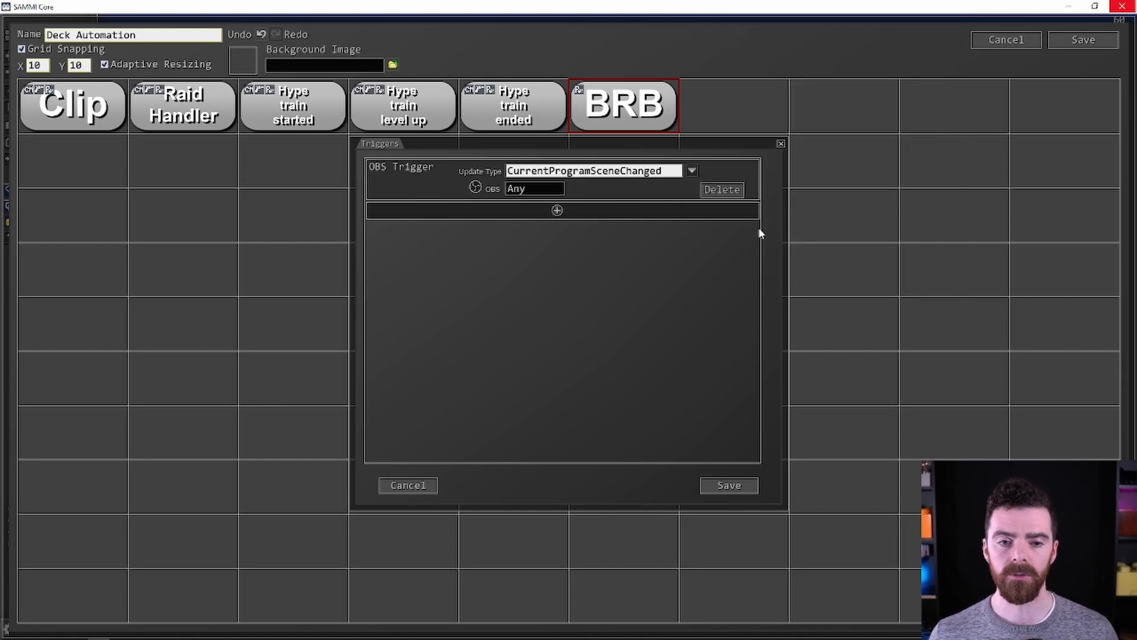
click(719, 486)
Add an If Statement to the BRB button's commands with global.Main.current_scene as its first value.
double_click(615, 95)
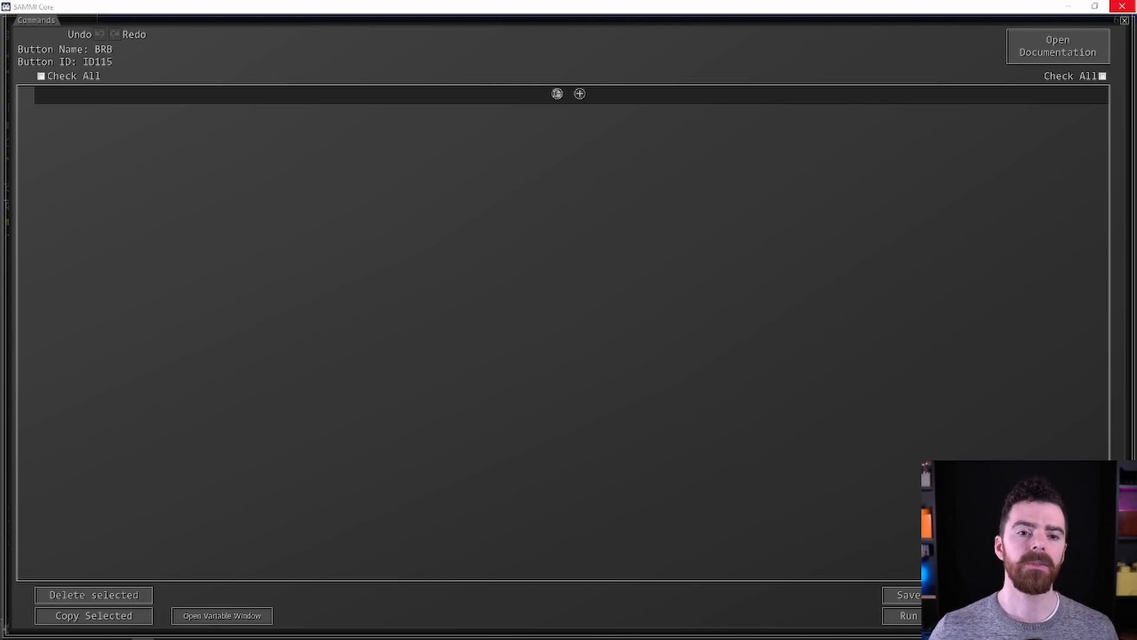
click(579, 94)
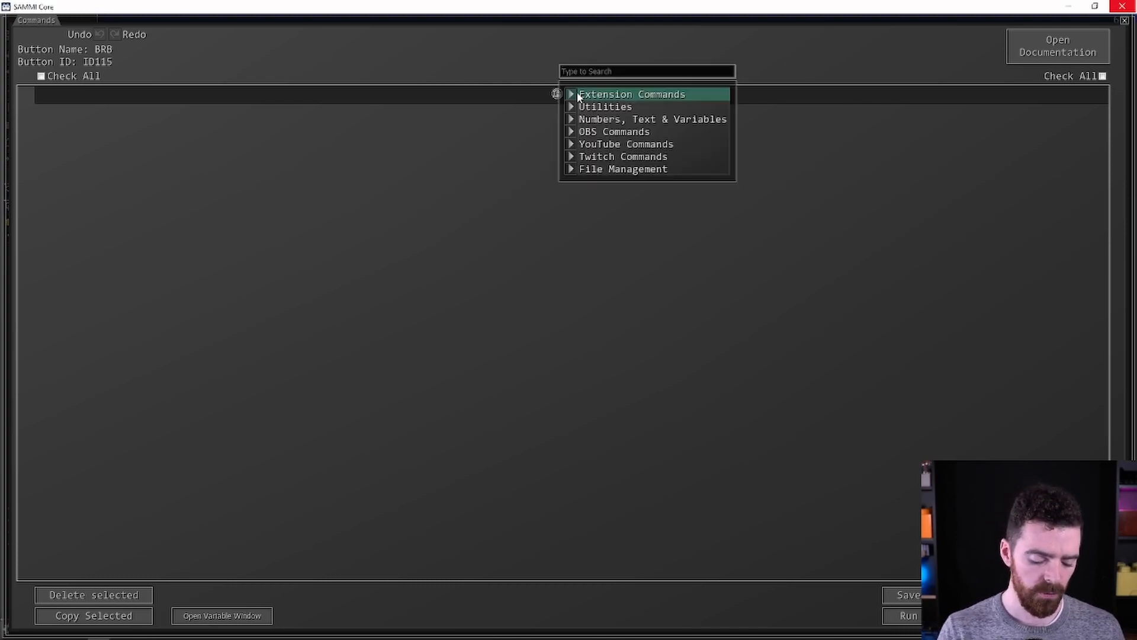
text(if)
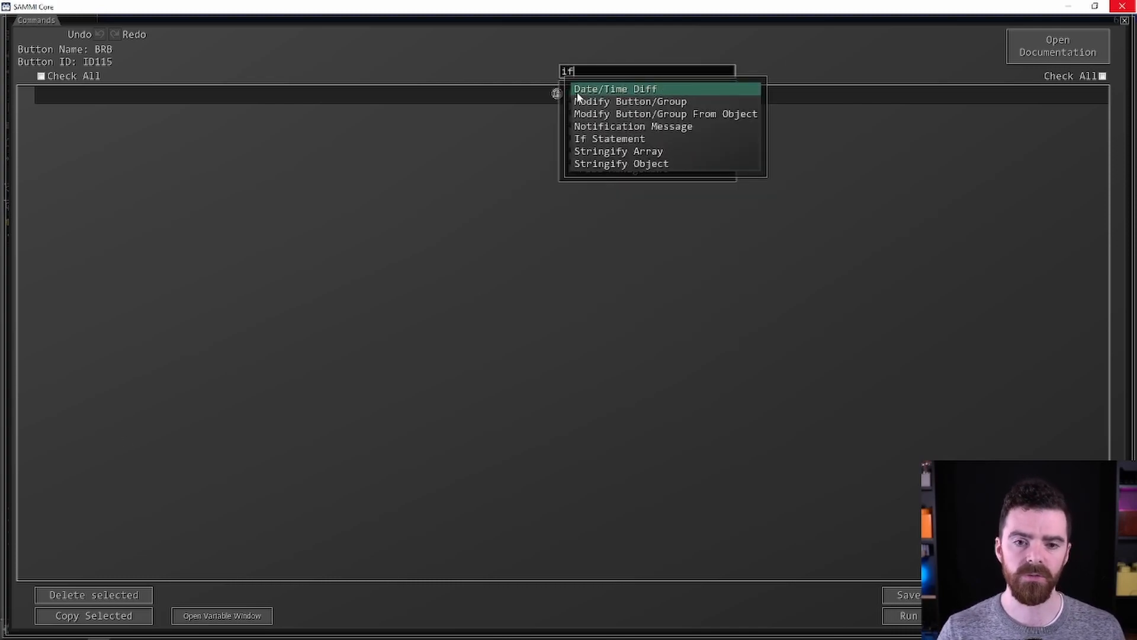
click(600, 140)
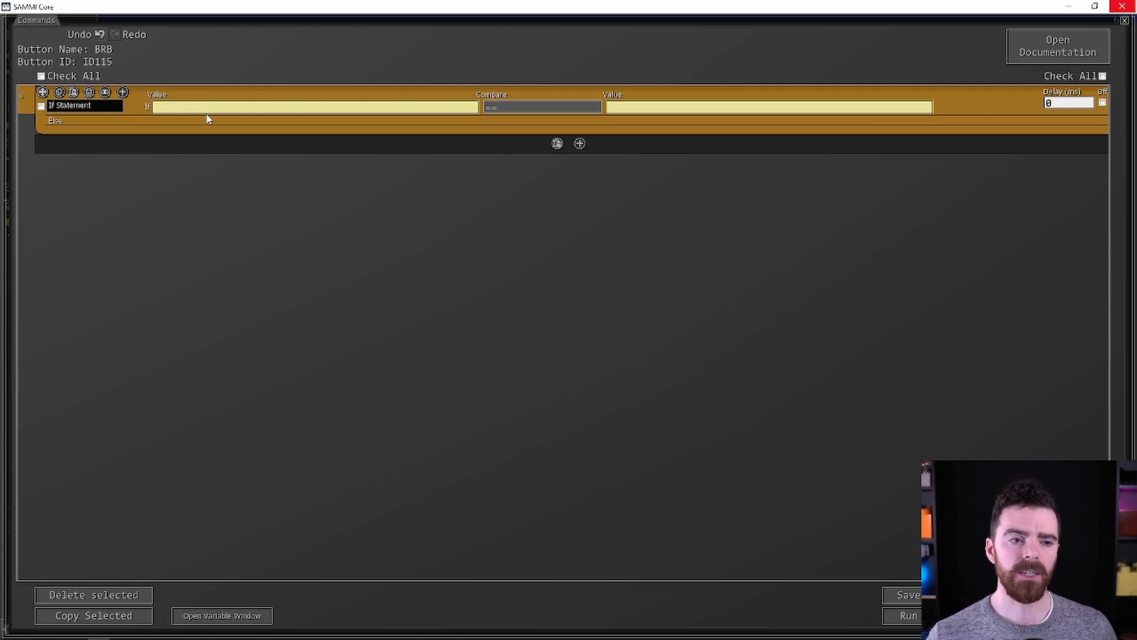
text(global)
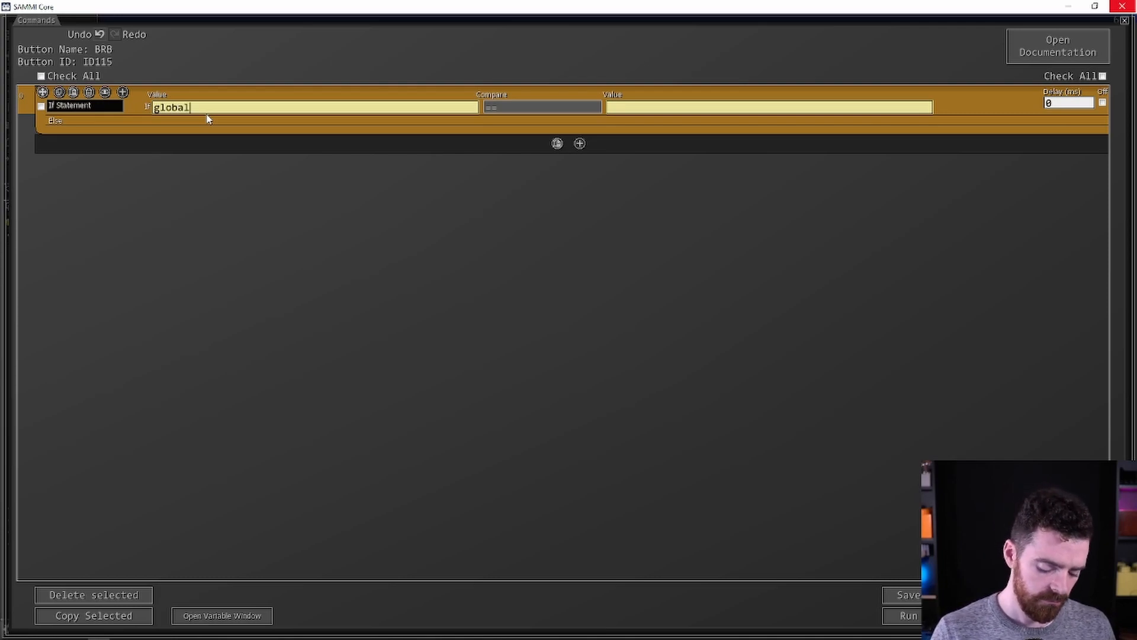
text(.Main)
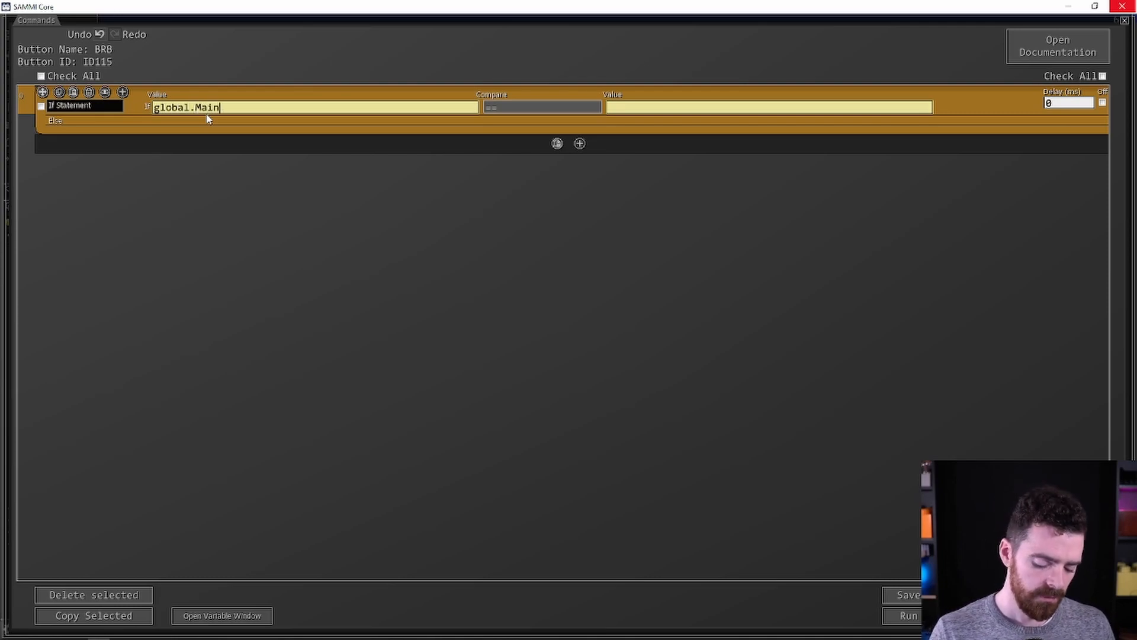
text(.curre)
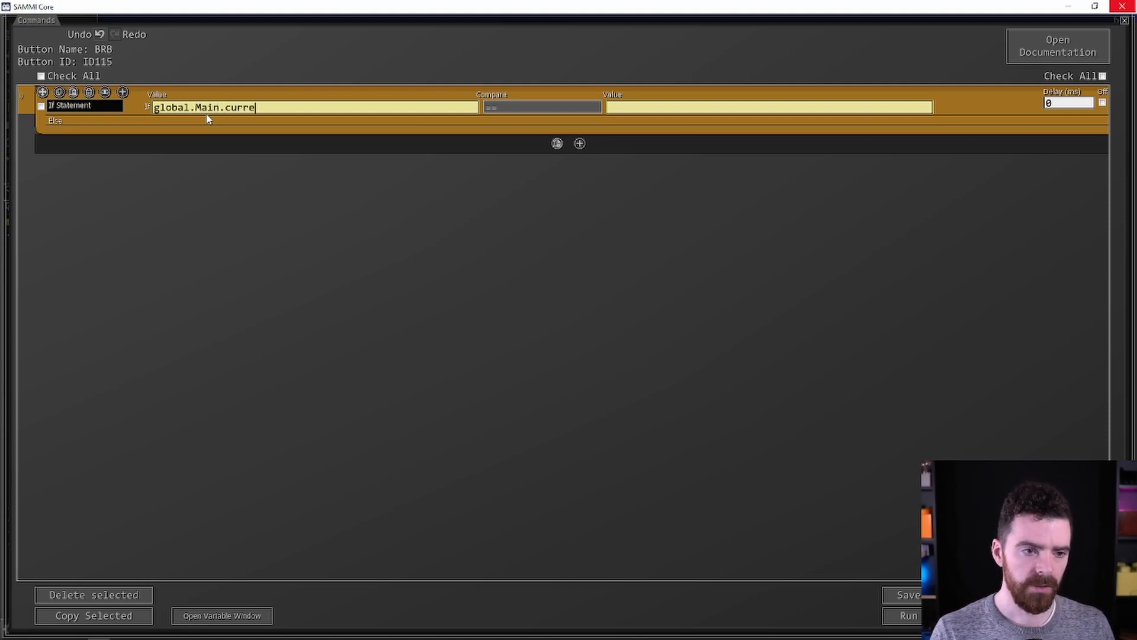
text(n_t_scene)
drag(319, 108, 154, 108)
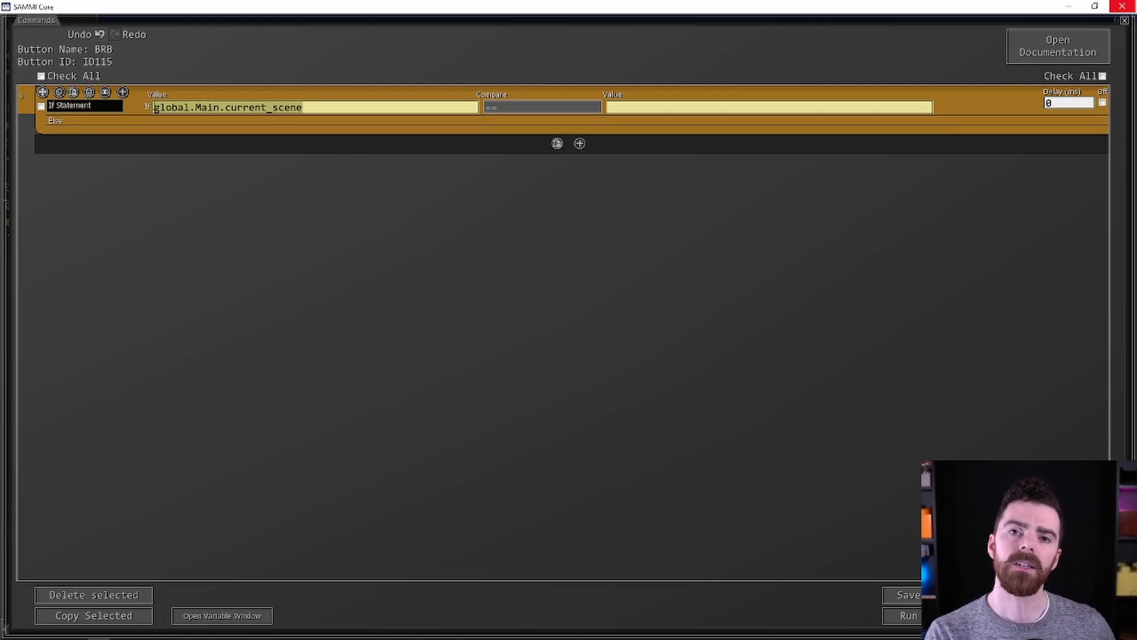
Set the If Statement's comparison value to "M. BRB", including the quotation marks.
click(715, 108)
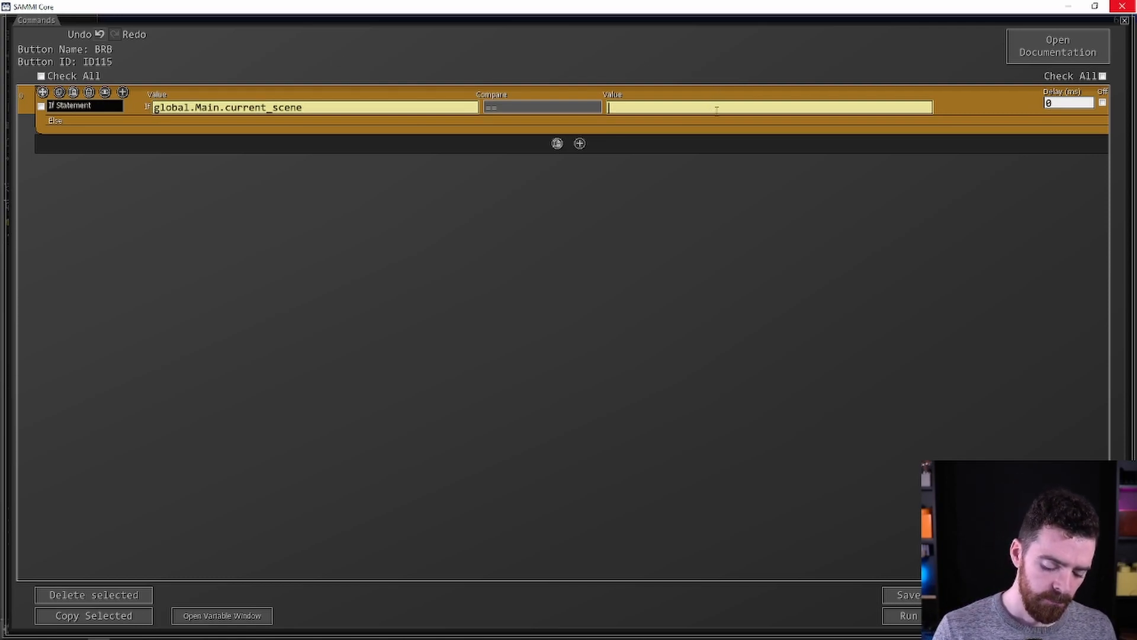
text(M. BRB")
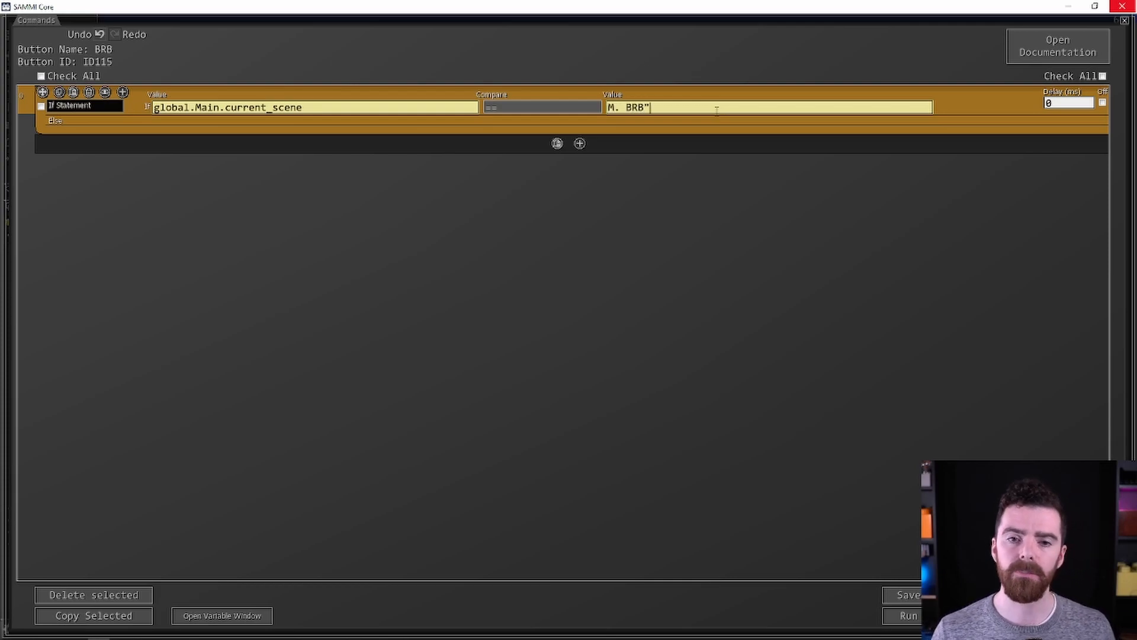
text(")
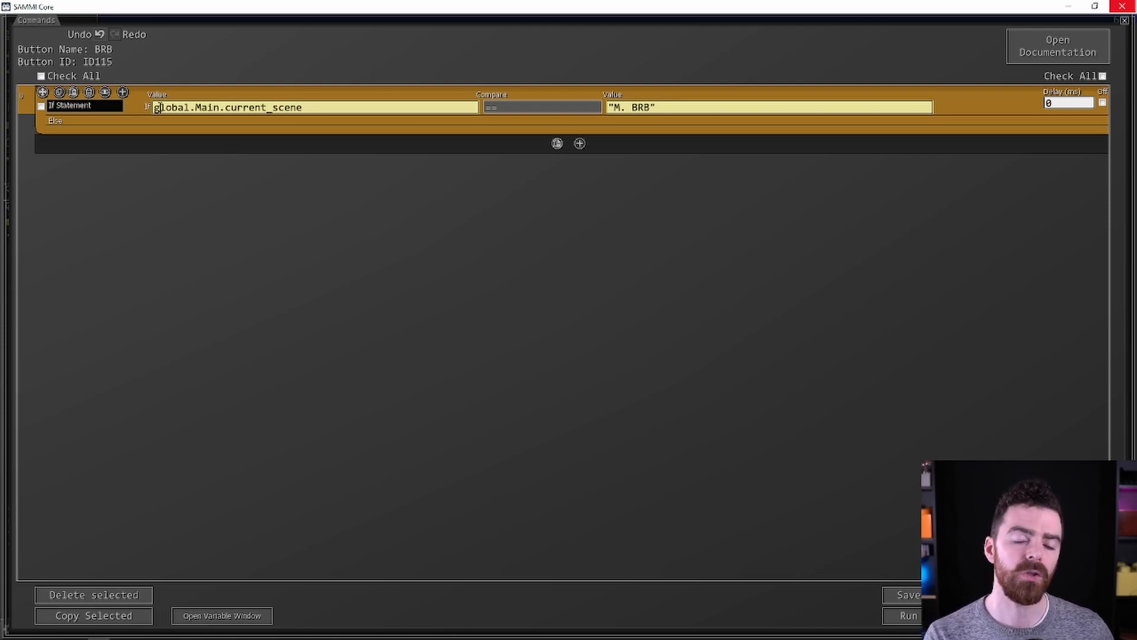
drag(657, 108, 598, 108)
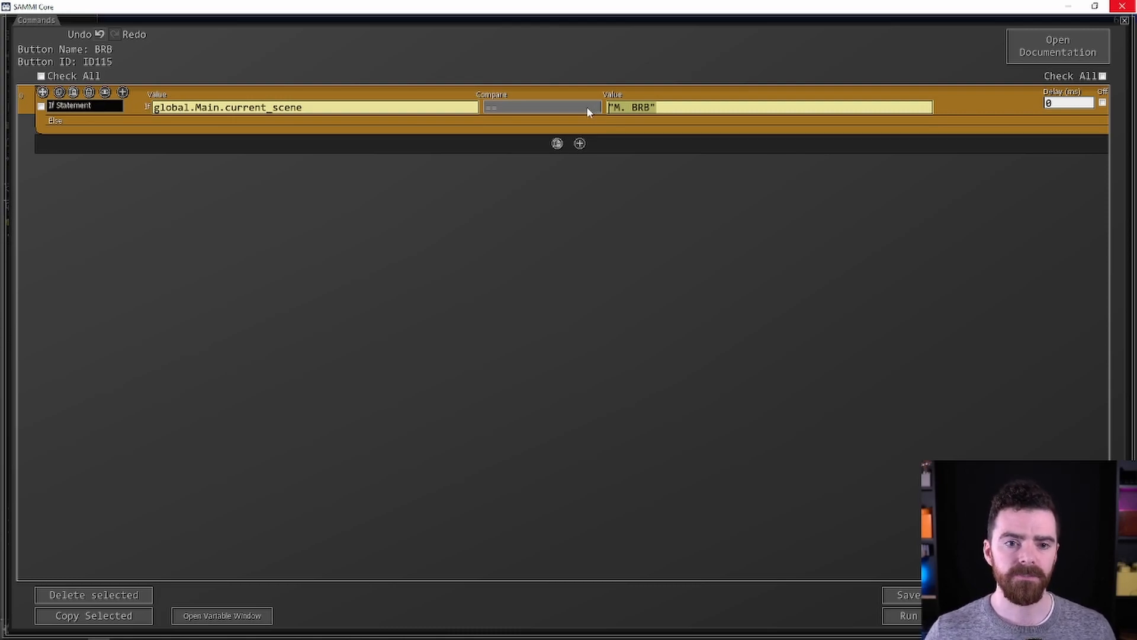
Add a Twitch: Run Ad (Commercial) command inside the If Statement with the channel's login name, duration 90 and save variable "commercial".
mouse_move(577, 123)
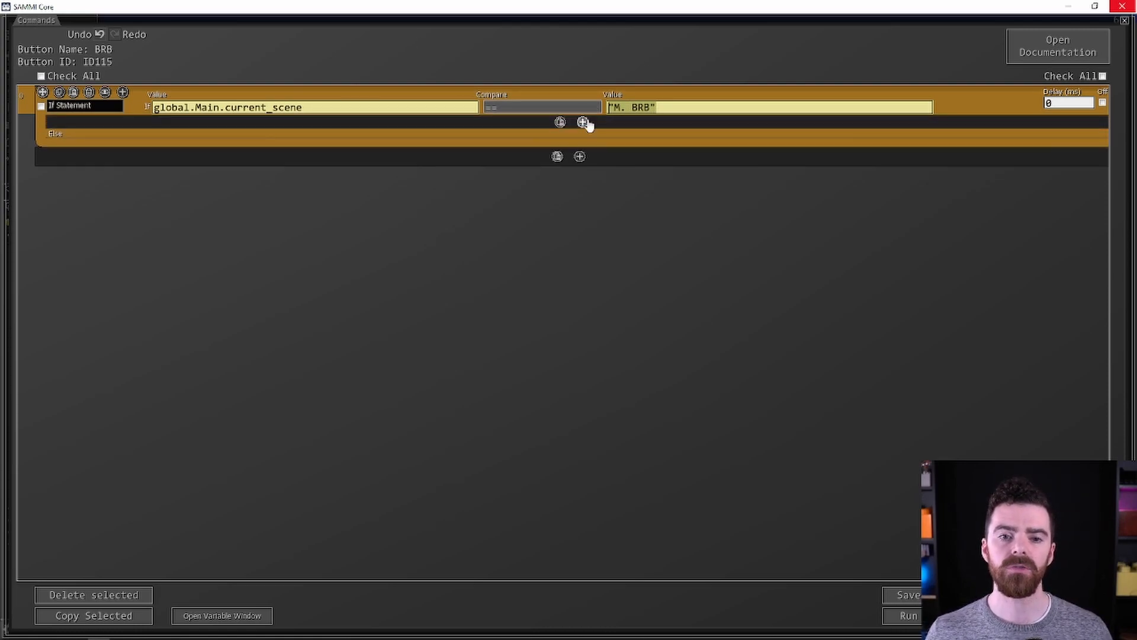
click(583, 123)
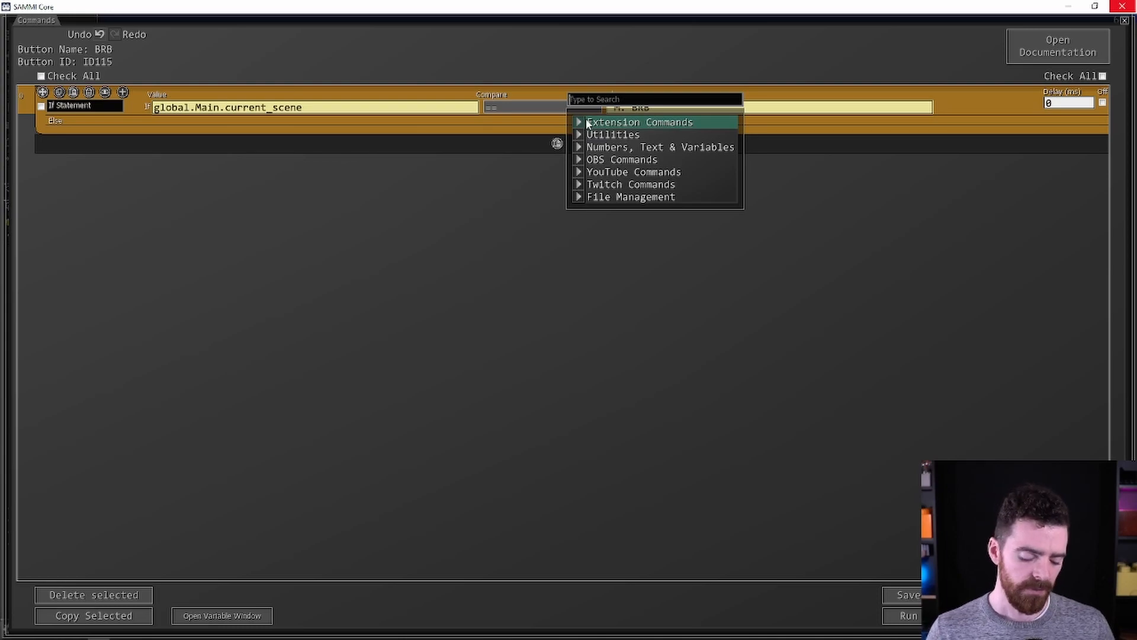
text(run)
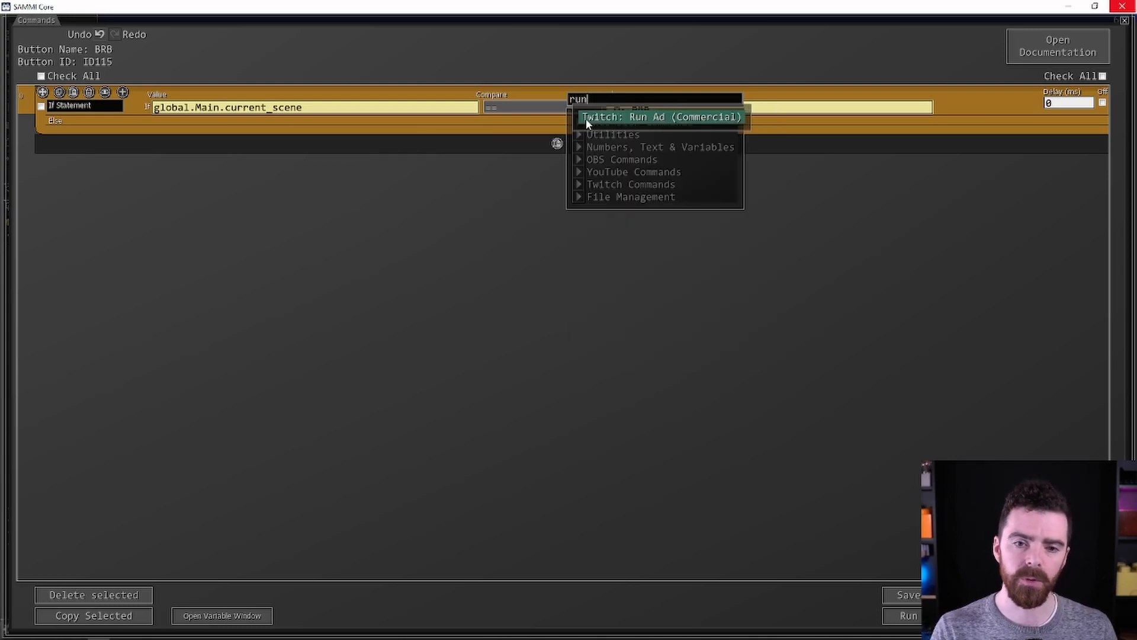
click(624, 117)
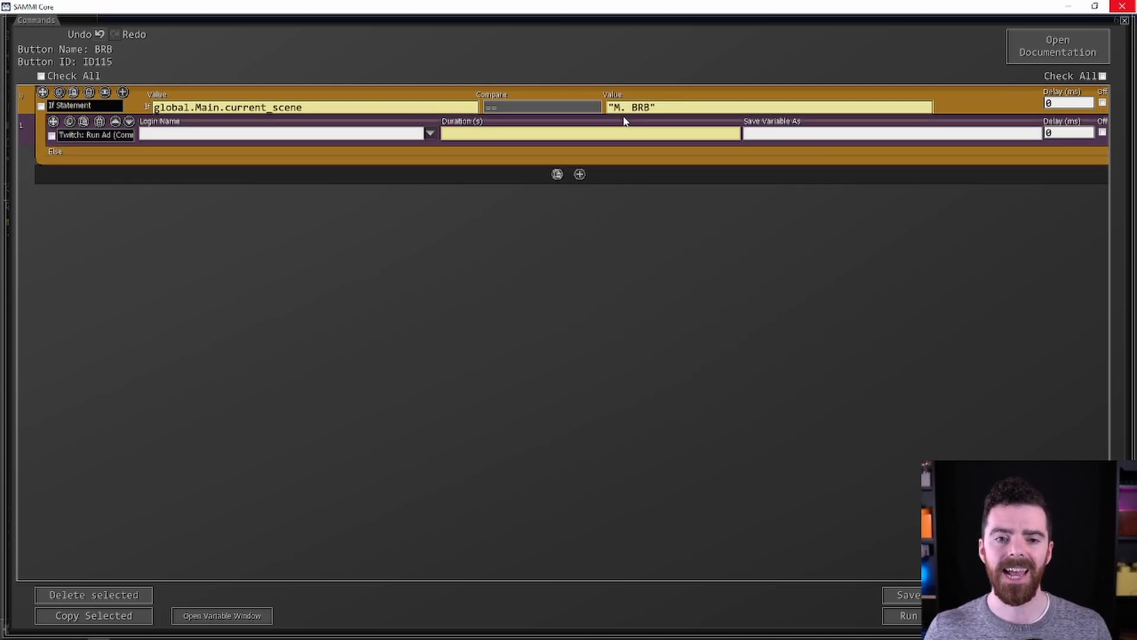
click(360, 134)
text(calmcoati)
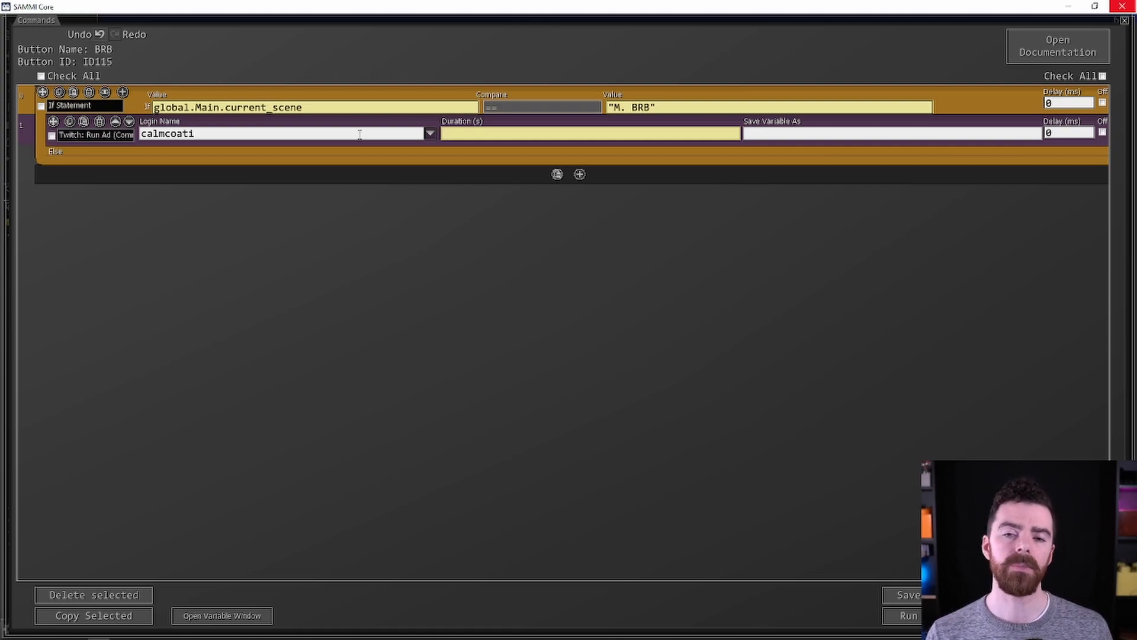
text(90)
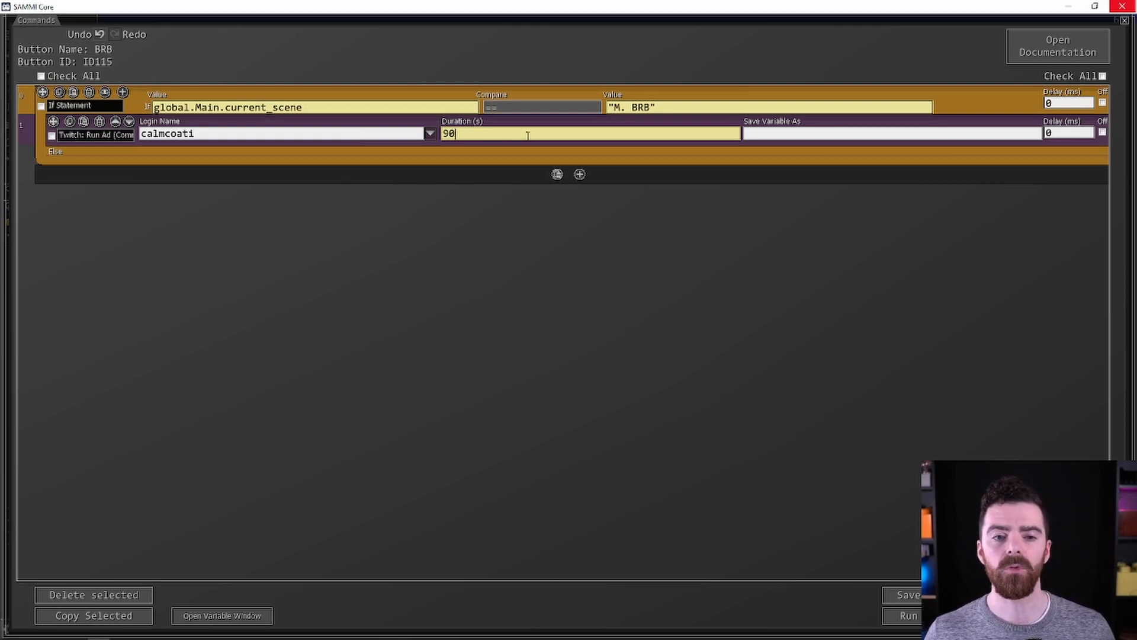
click(791, 134)
text(comme)
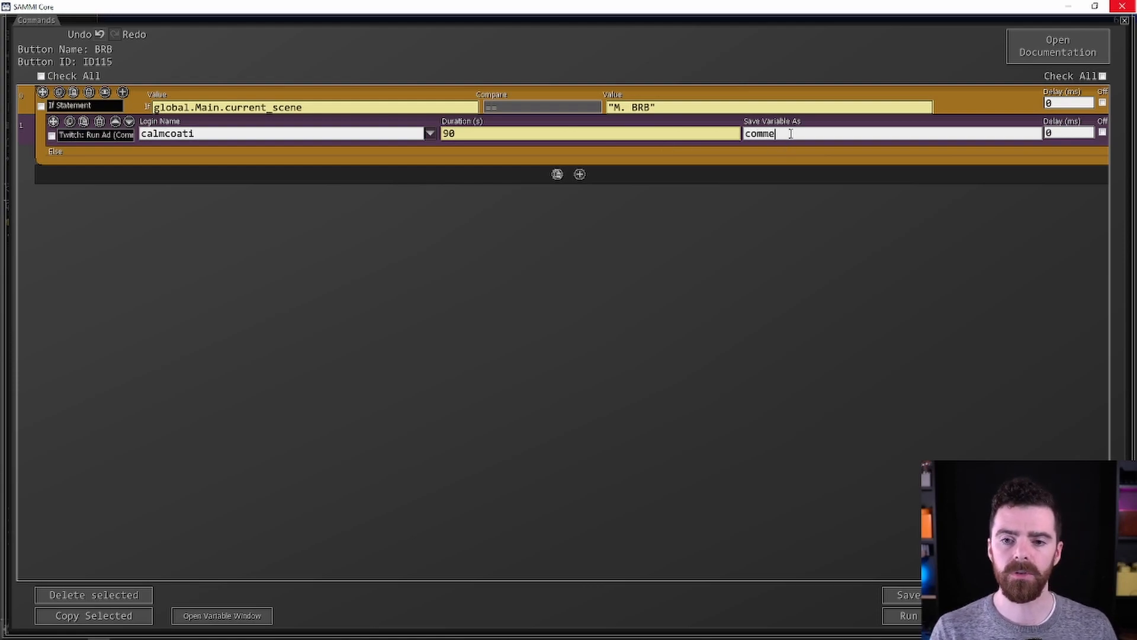
text(rcail)
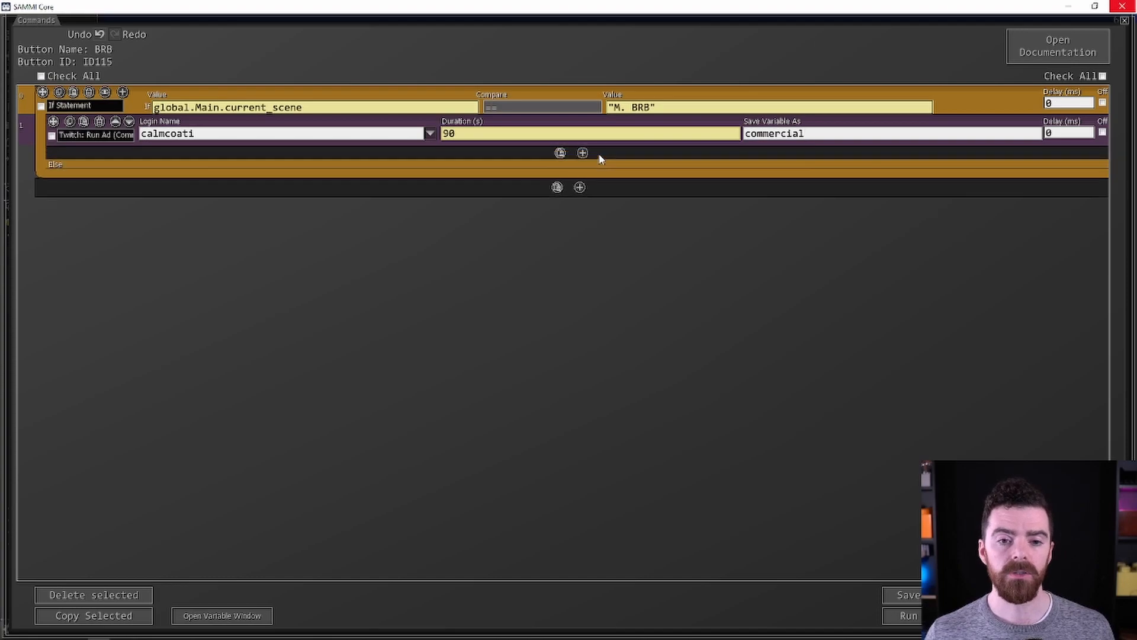
Add a Twitch: Send Chat Message command reading "We will be right back, in the meantime why not get a drink and some snacks!".
click(580, 153)
text(chat)
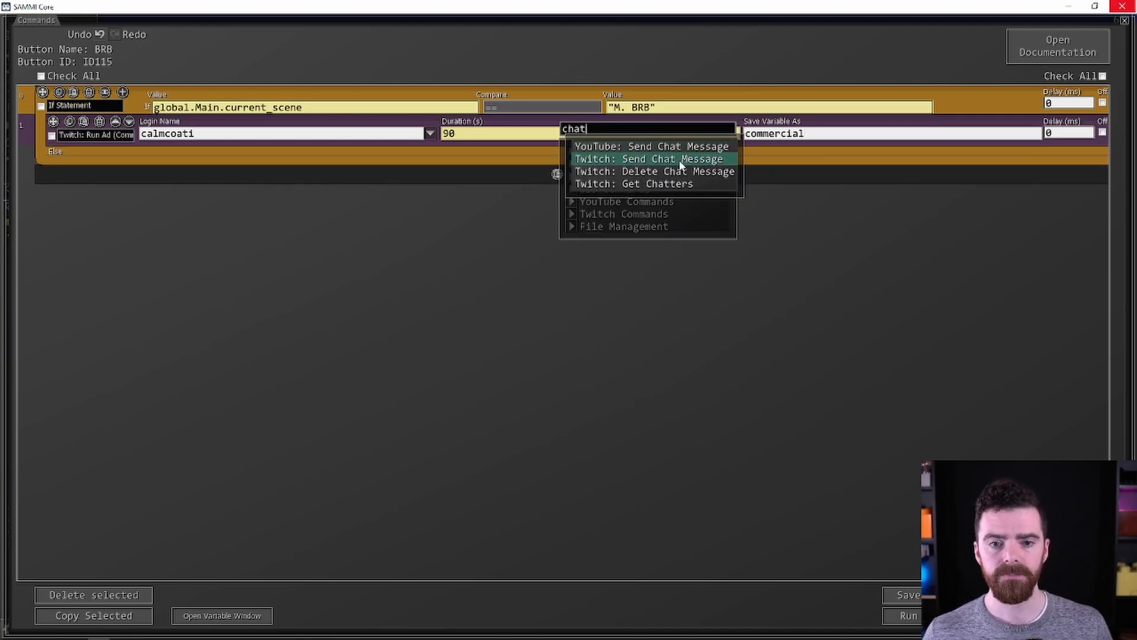
click(679, 158)
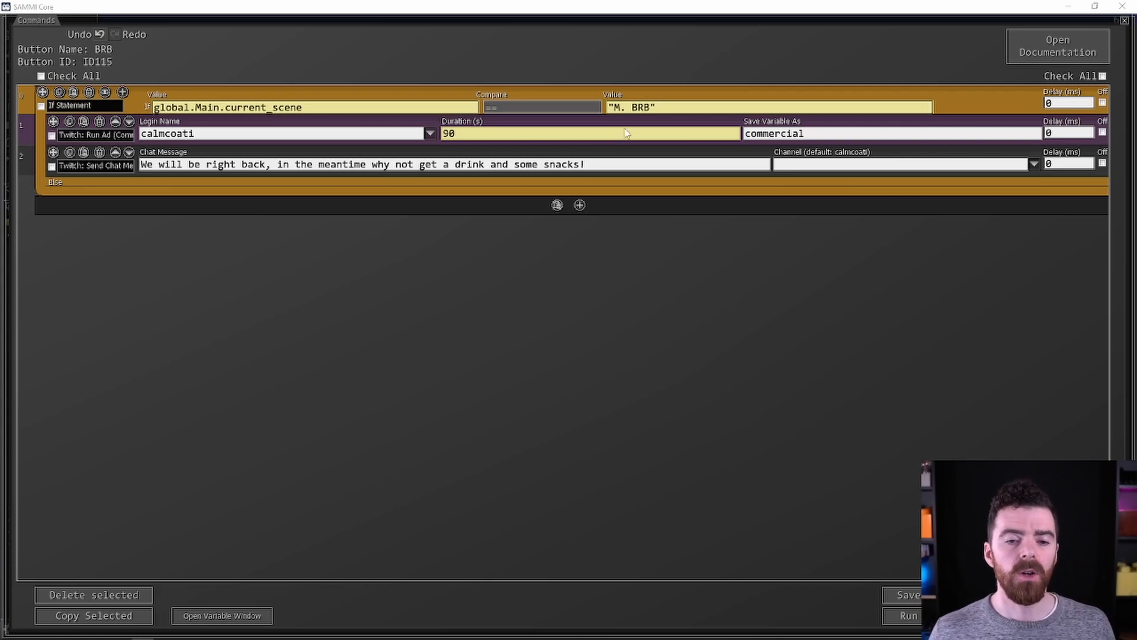
Add a Wait For Timeout command after the chat message inside the If Statement and set its timeout to 60000 ms.
click(579, 183)
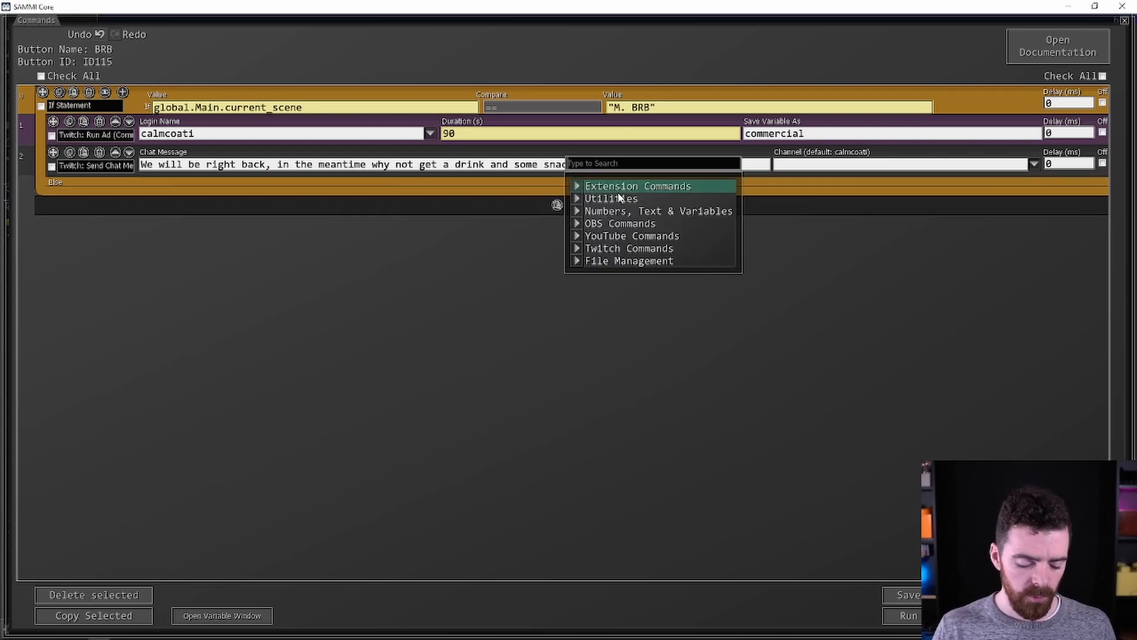
text(timeout)
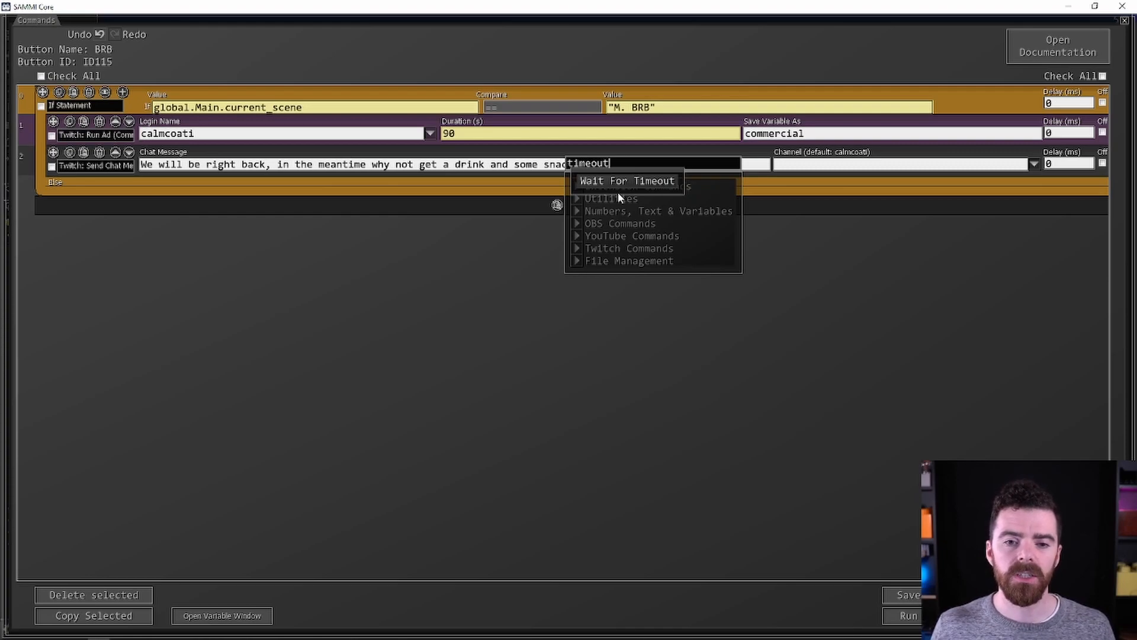
click(619, 182)
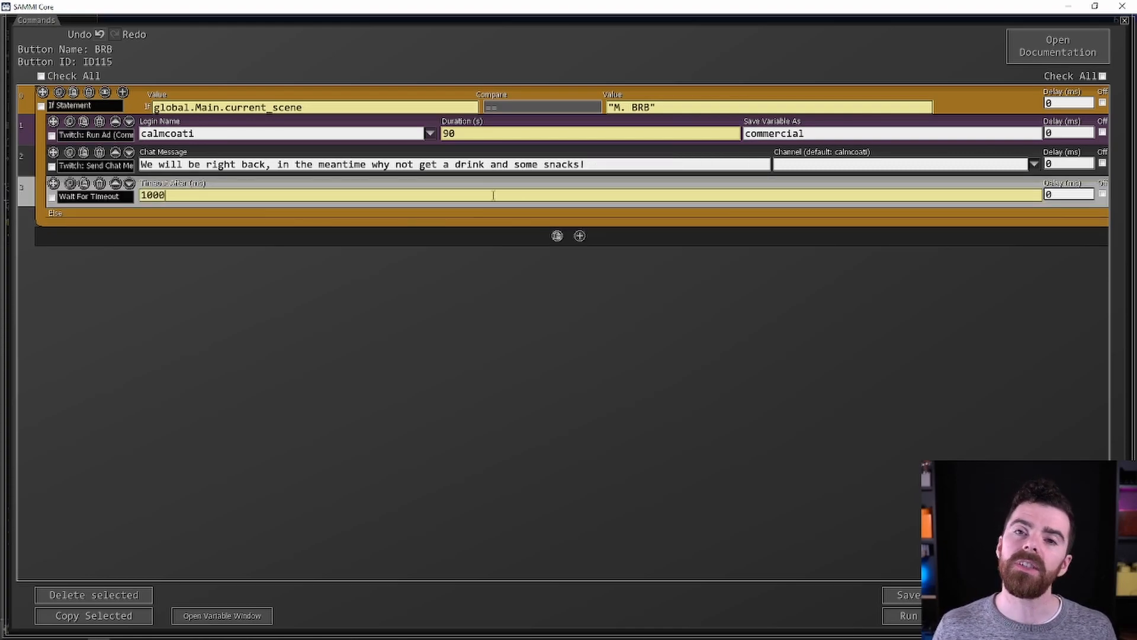
key(Delete)
text(5)
text(0)
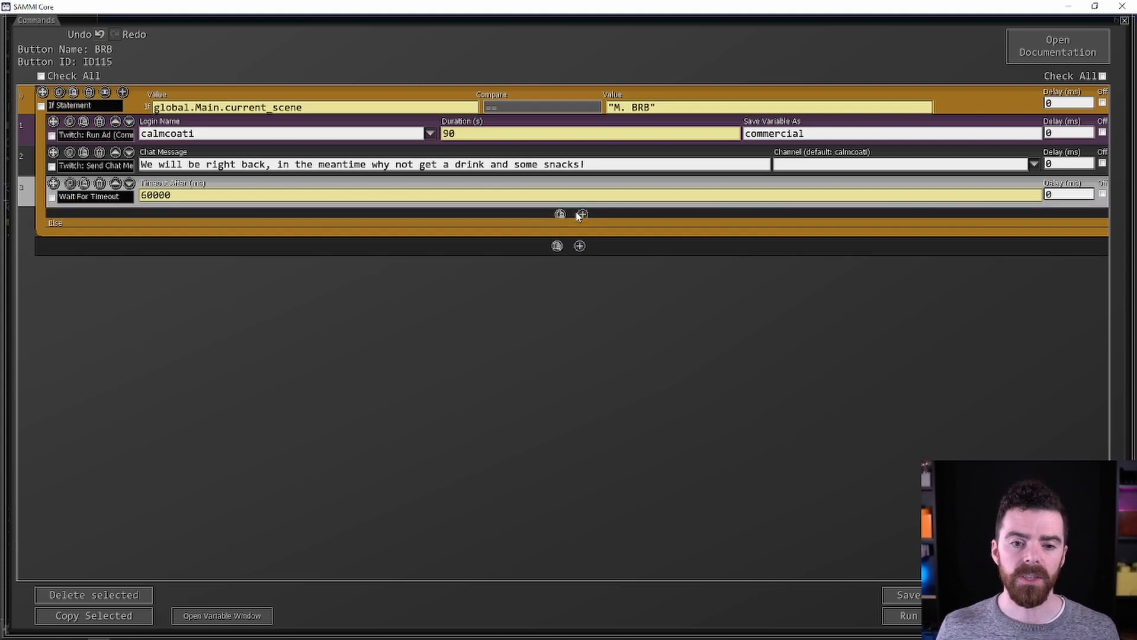
Add a Variable Transition command taking brb_time from start value 60 to end value 0 over a duration of 60000 ms.
click(579, 214)
text(variab)
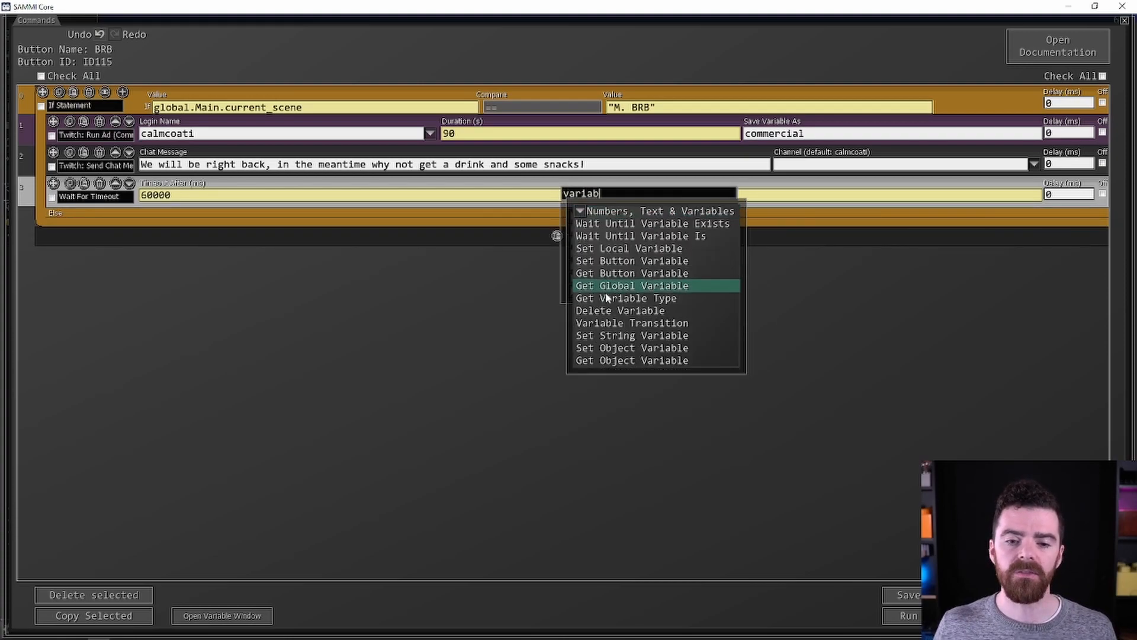
click(606, 323)
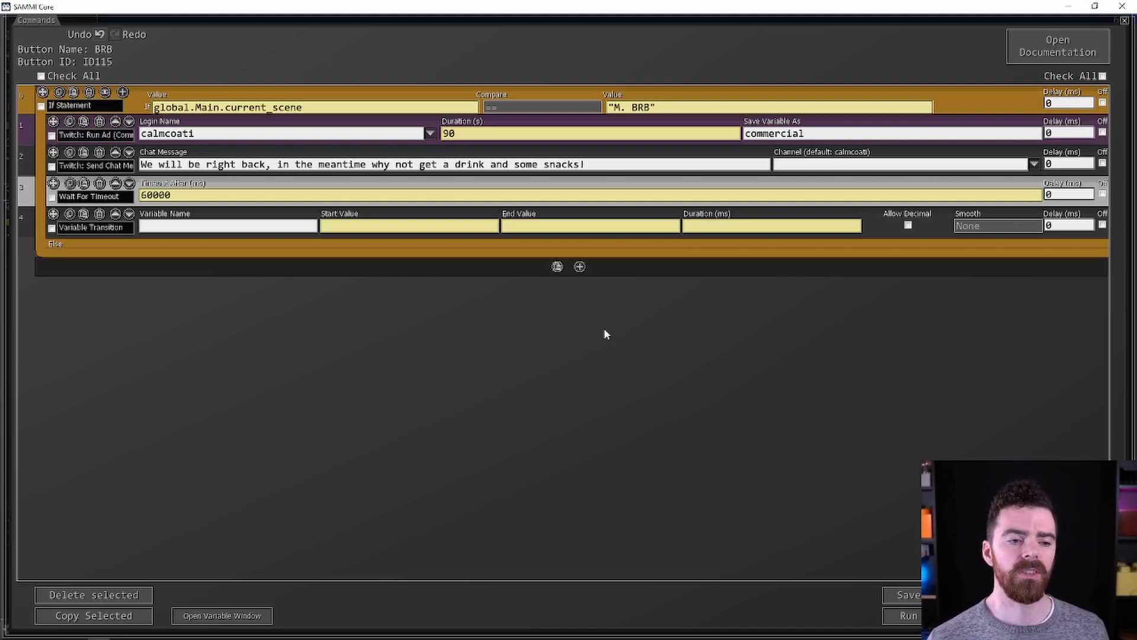
click(247, 230)
text(brb_)
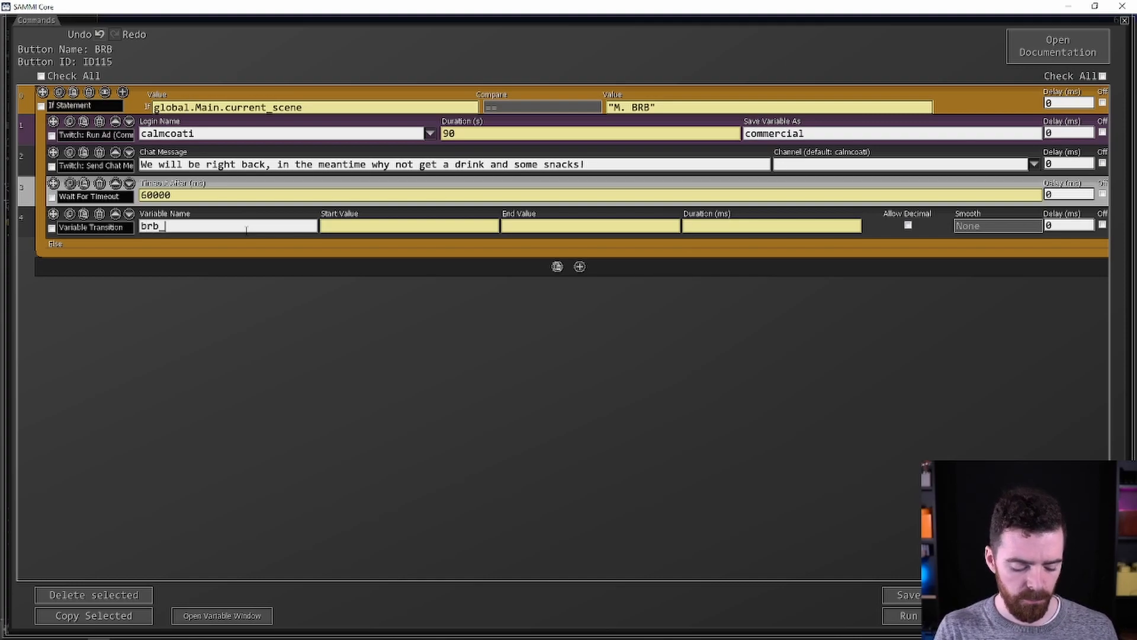
text(time)
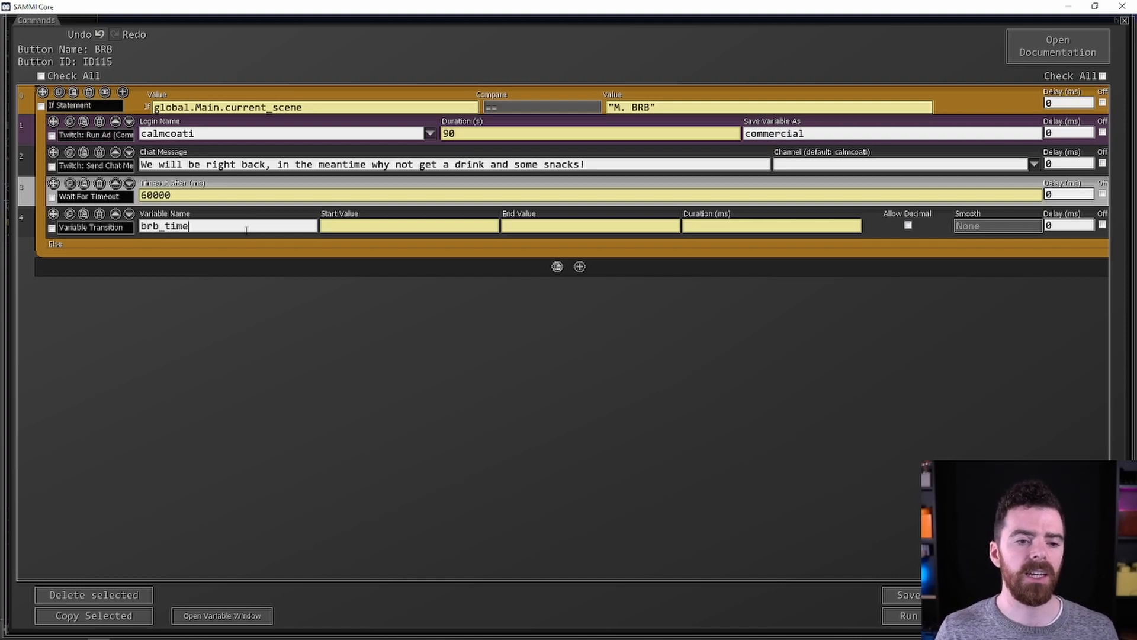
click(349, 226)
text(60)
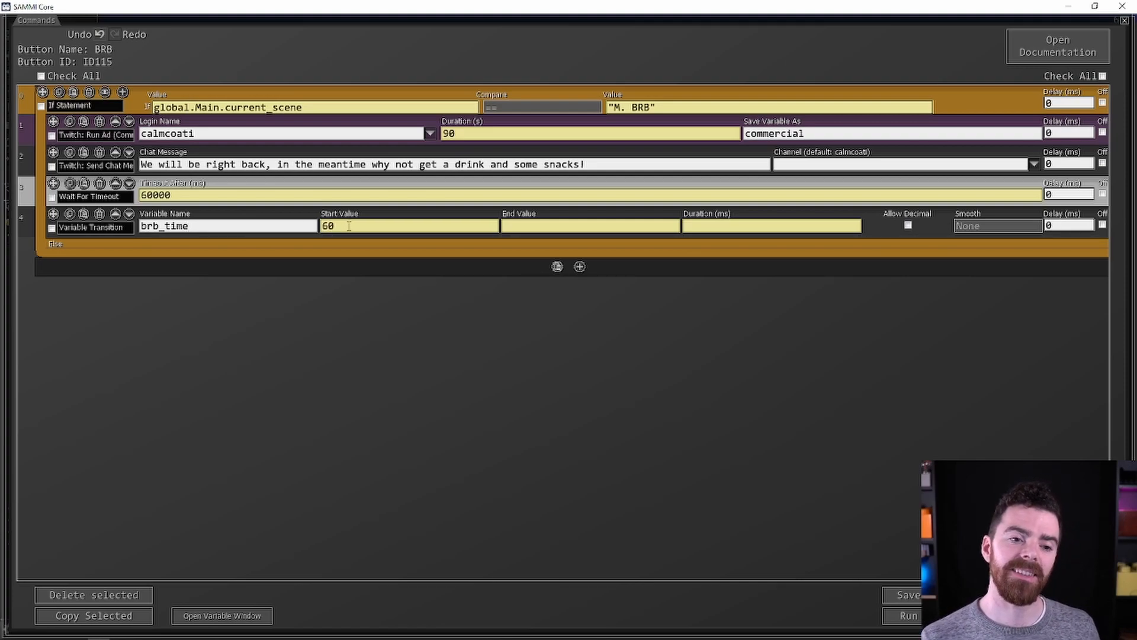
text(0)
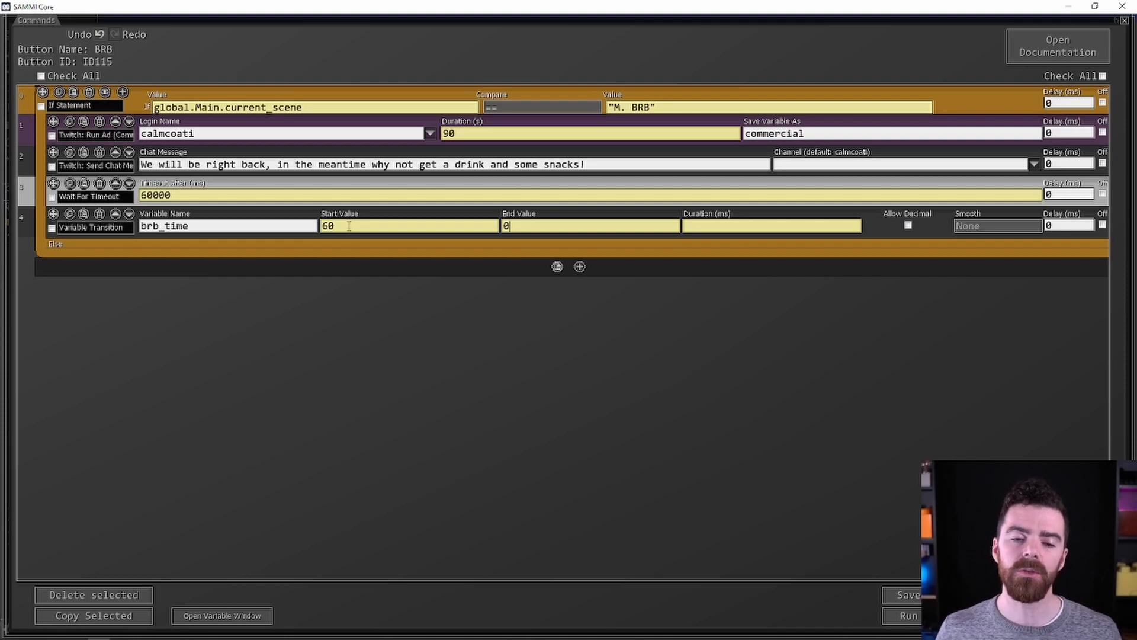
click(737, 228)
text(60000)
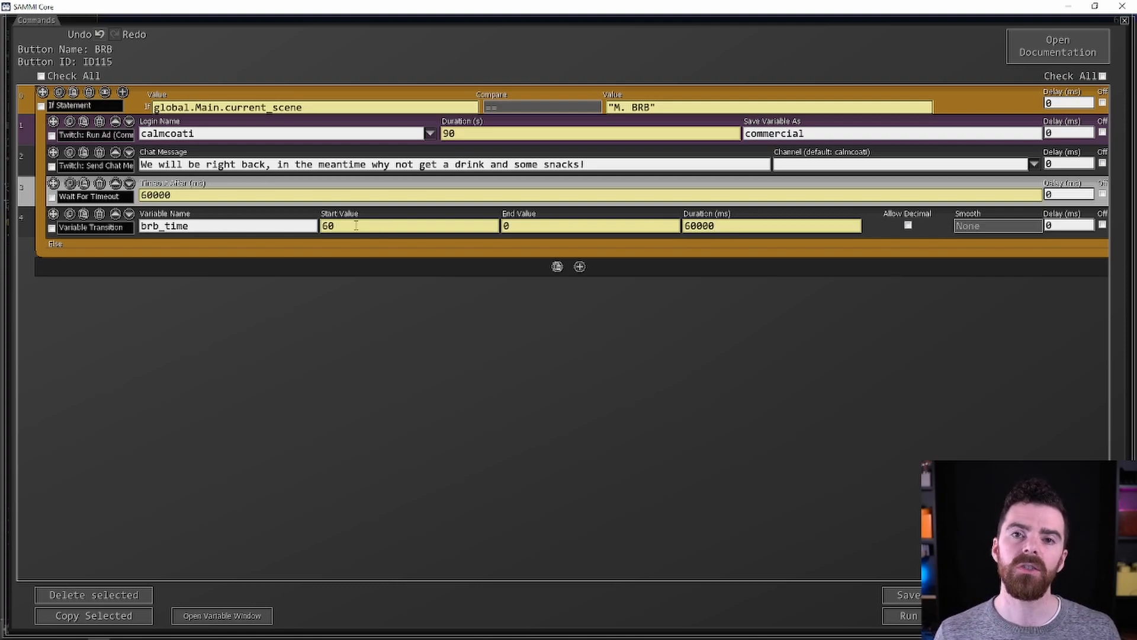
click(721, 223)
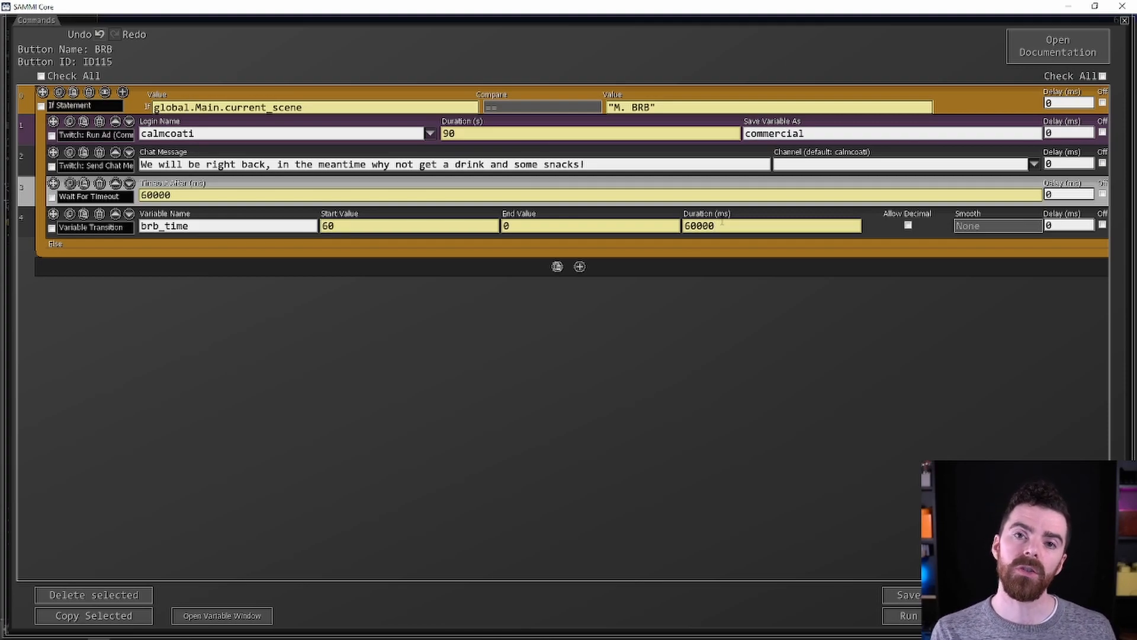
Add a Re-enable command after the Variable Transition with a repeat interval of 0 and an amount of -1.
click(586, 243)
text(re-)
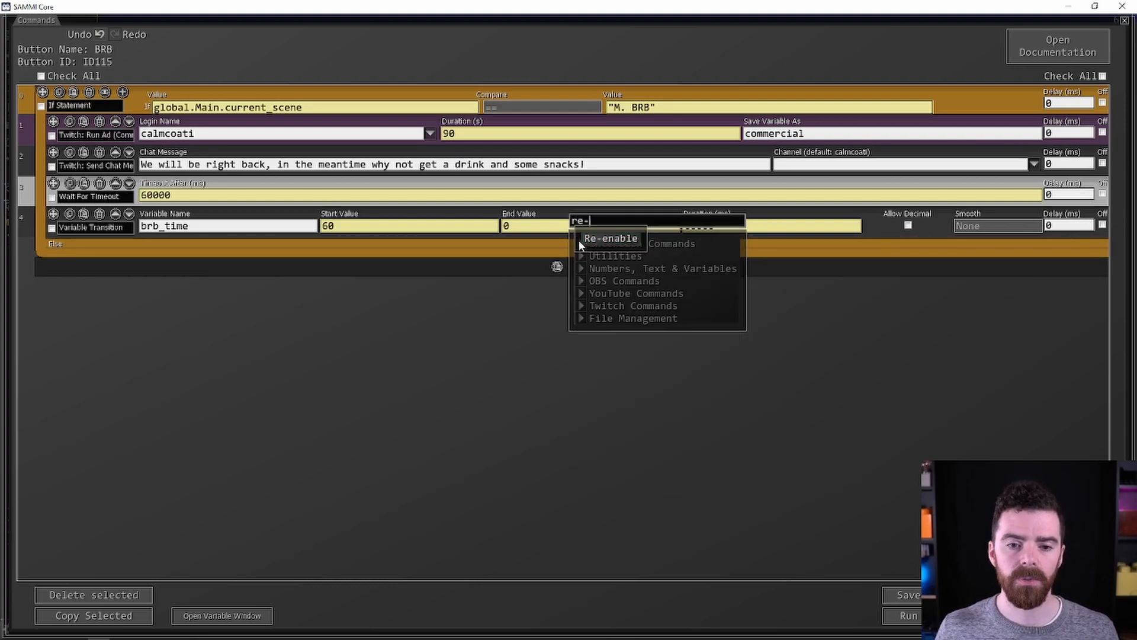
click(594, 238)
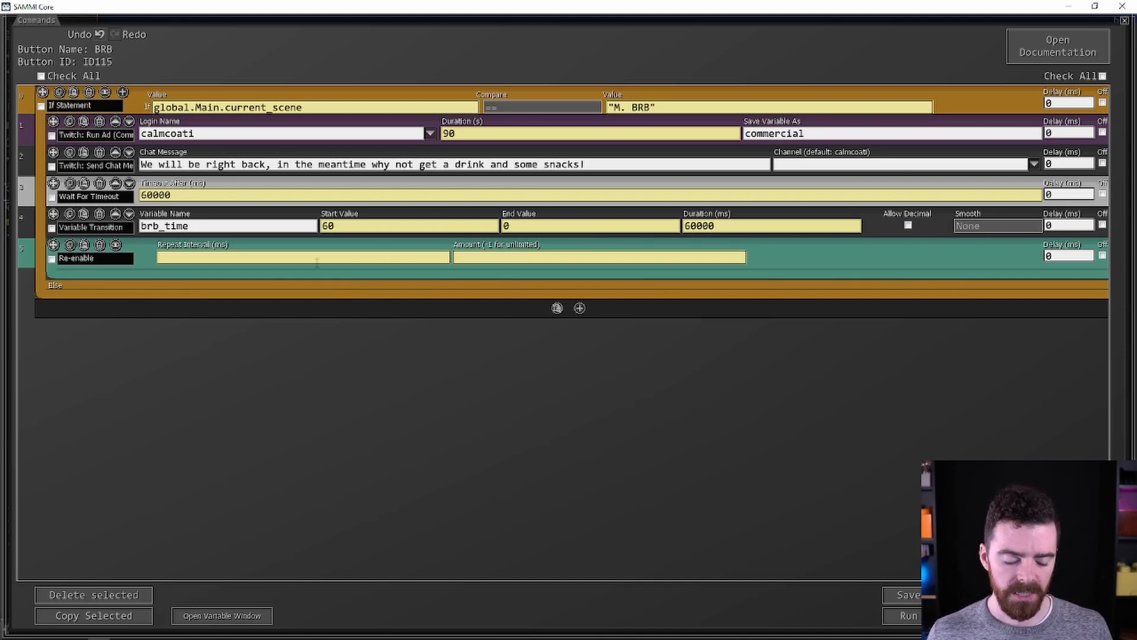
text(0)
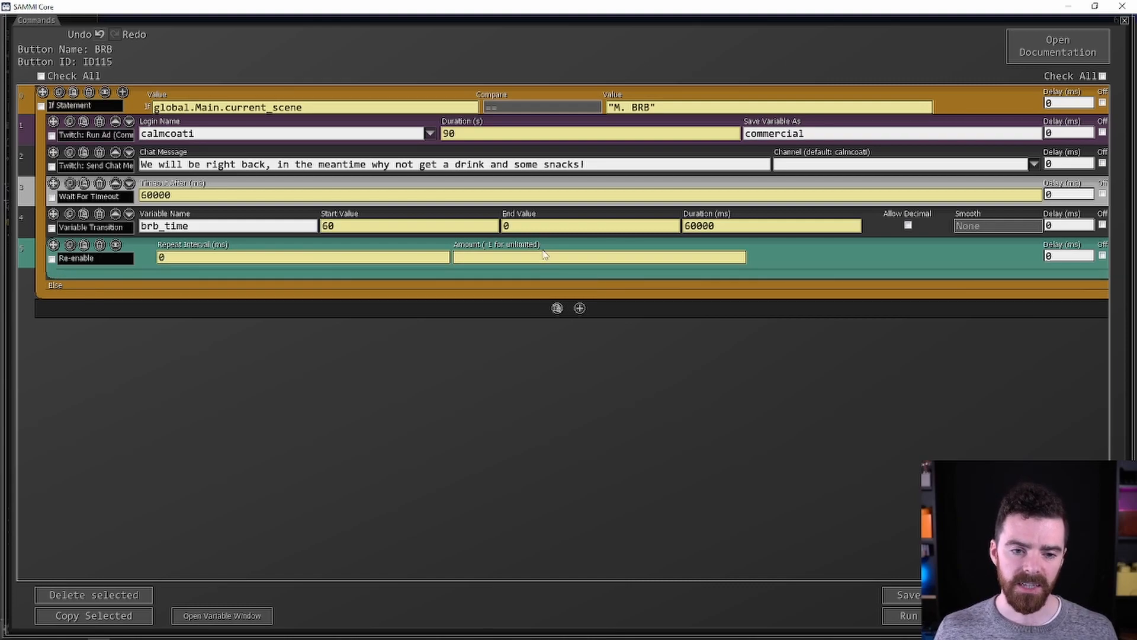
click(544, 254)
text(-1)
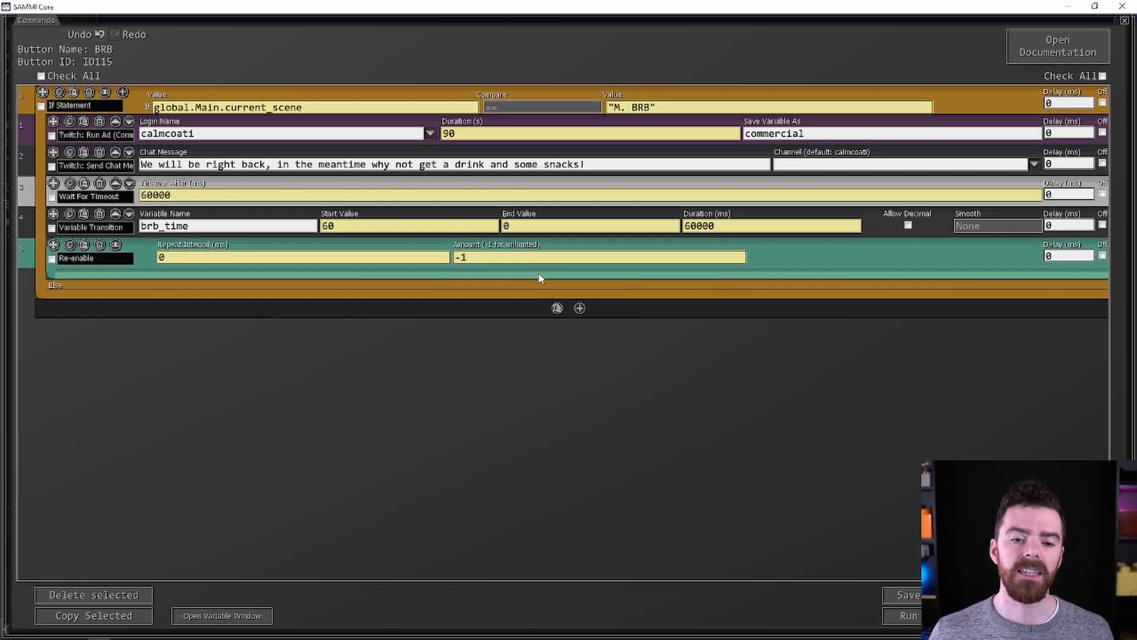
Add a Source Change Text (GDI+) command inside the Re-enable block.
click(587, 276)
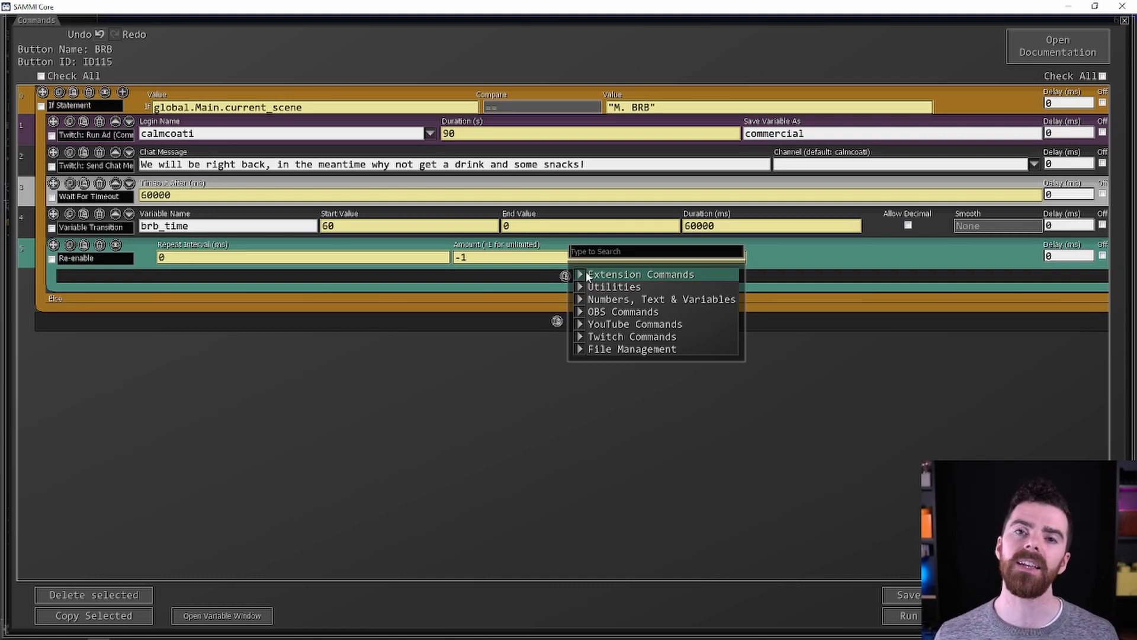
click(208, 227)
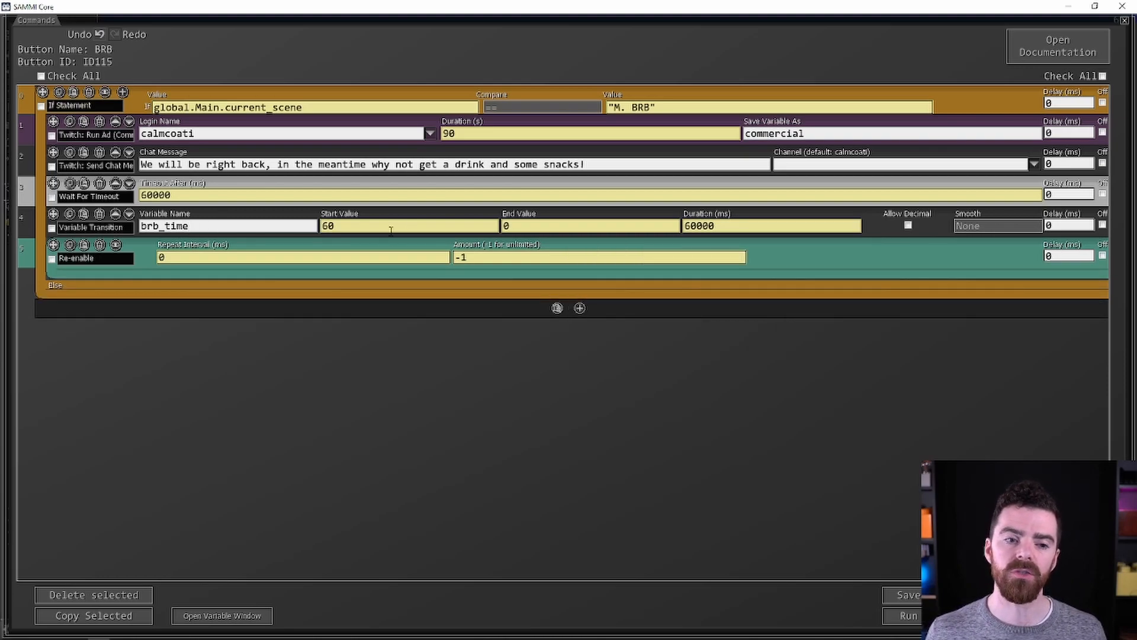
click(573, 271)
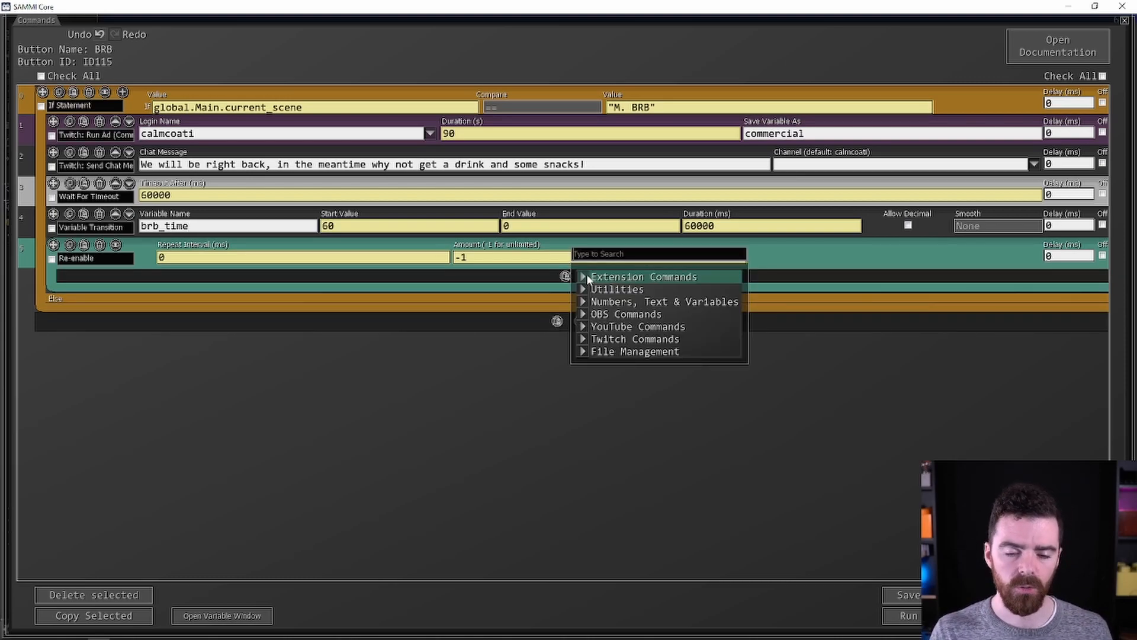
text(sourc)
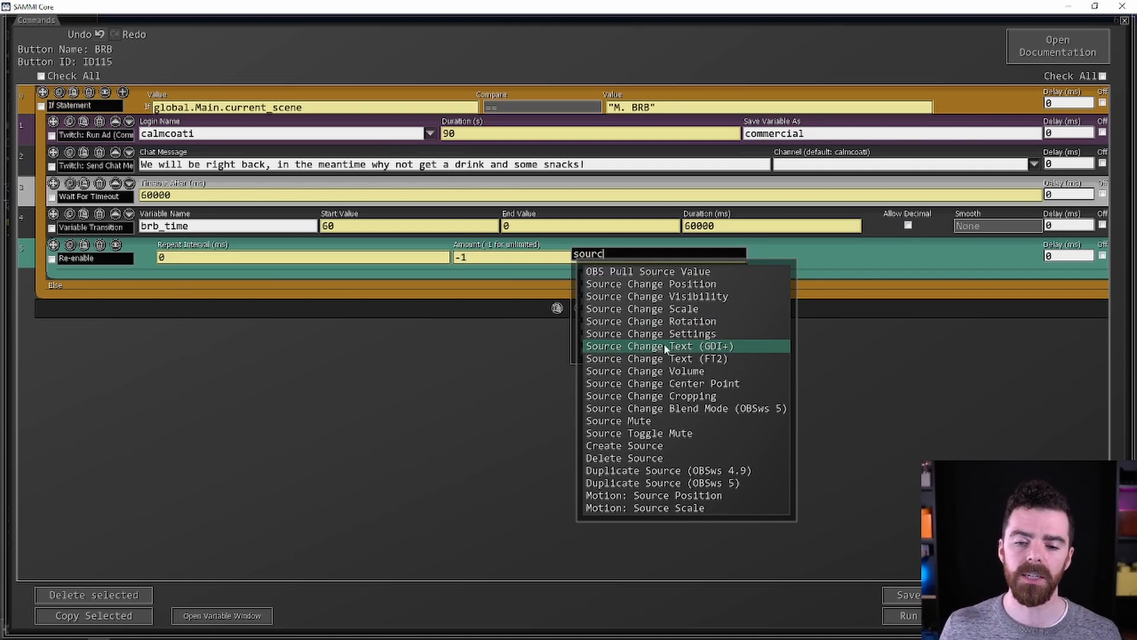
click(704, 348)
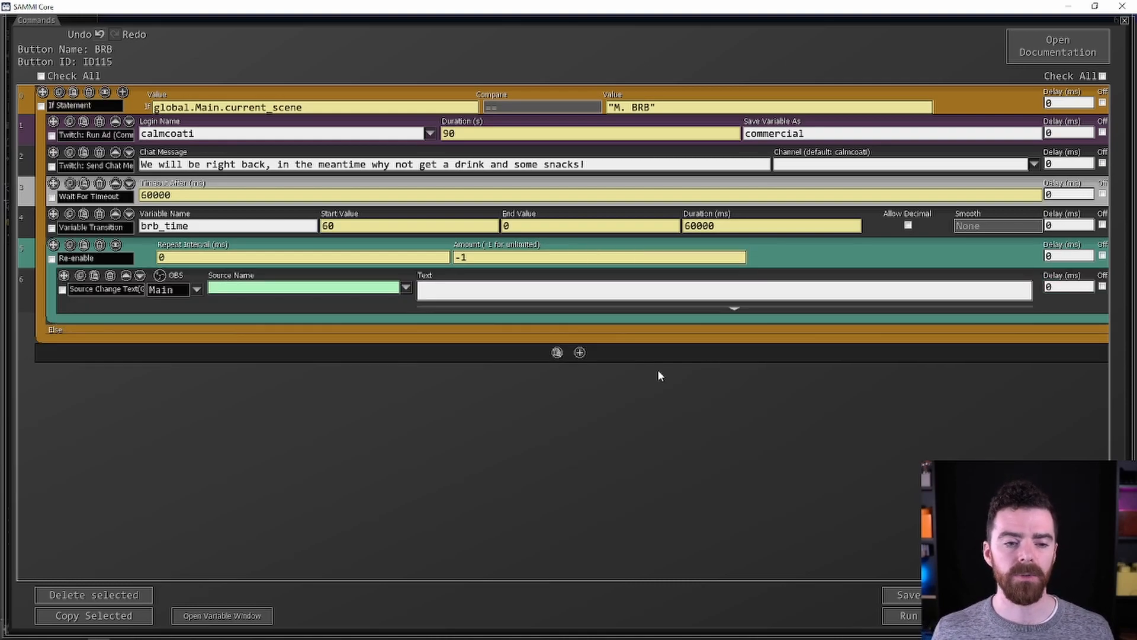
Set the text source inside the Re-enable block to Countdown timer and its text to /$brb_time$/.
click(405, 288)
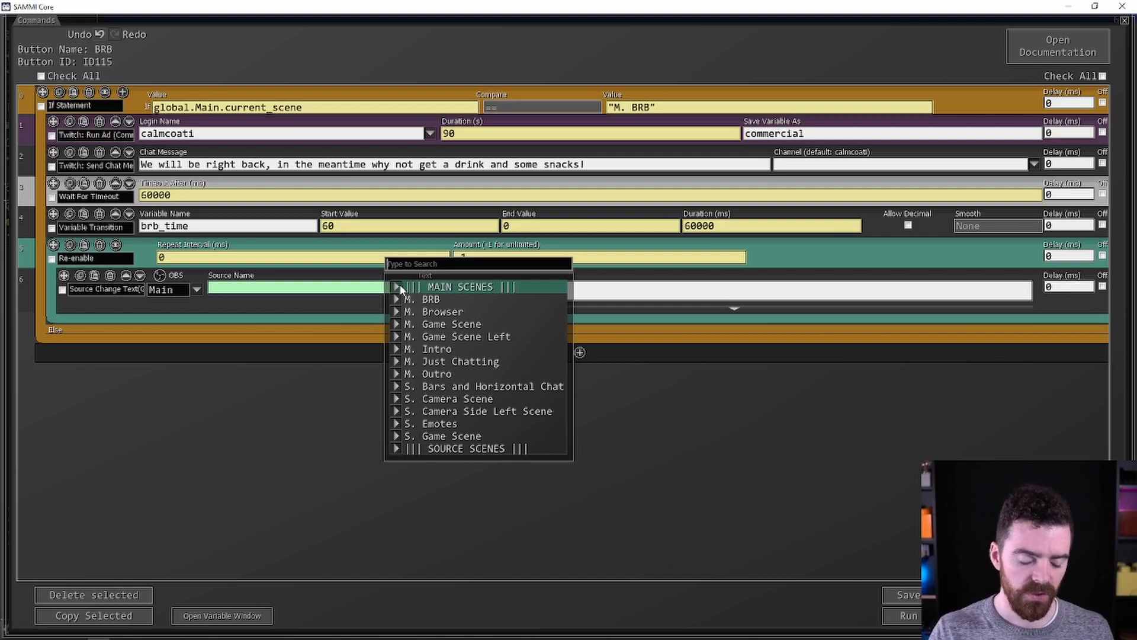
text(cou)
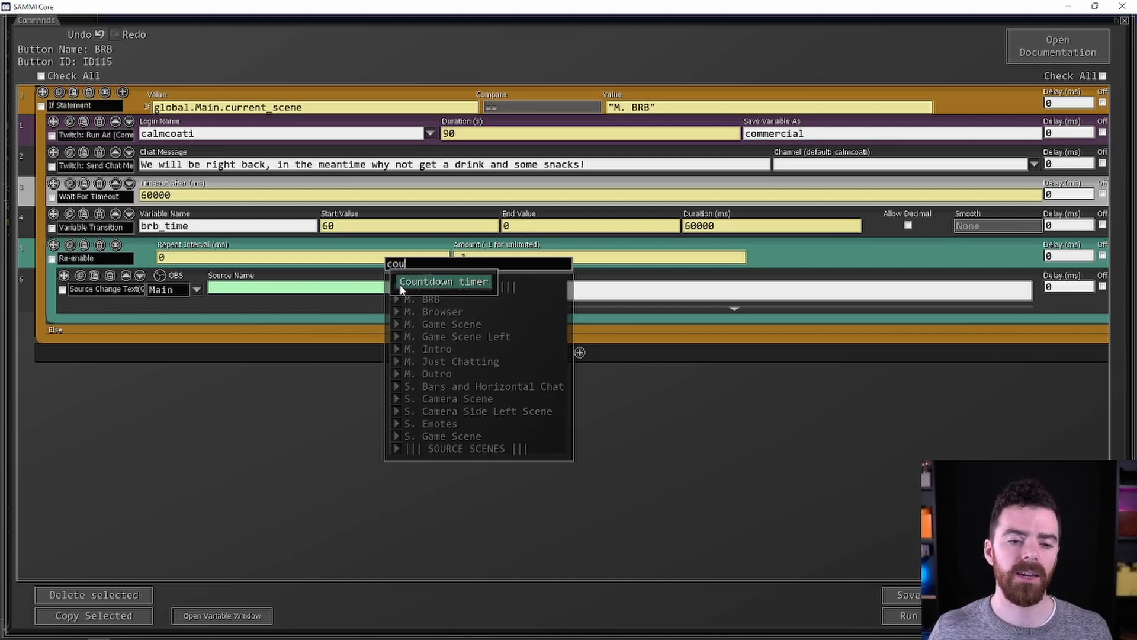
click(401, 286)
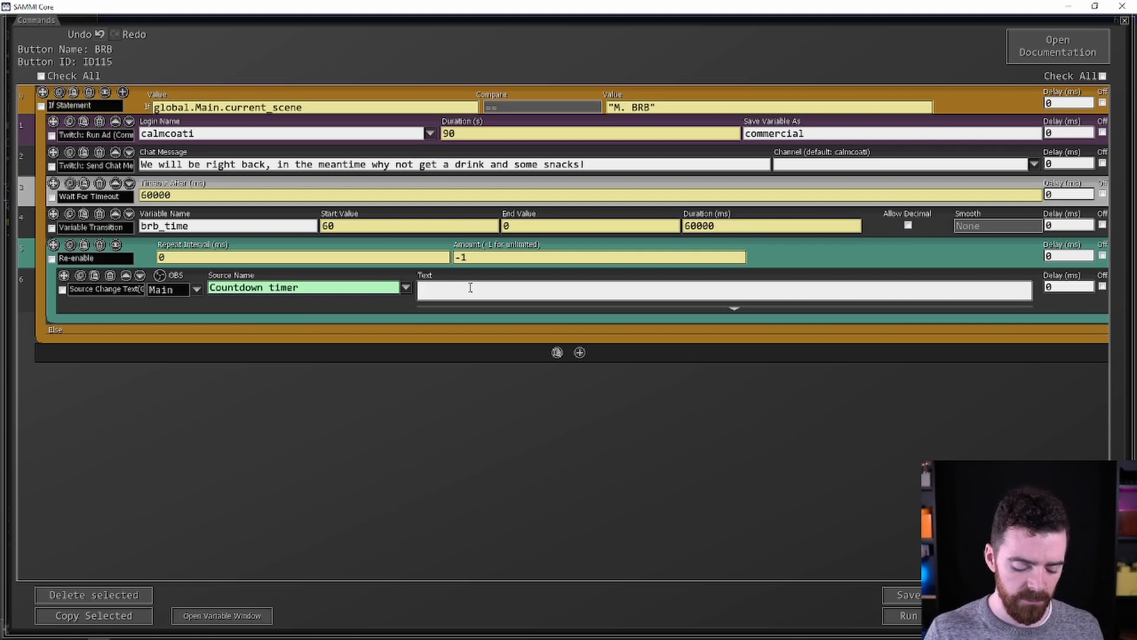
text(/$$/)
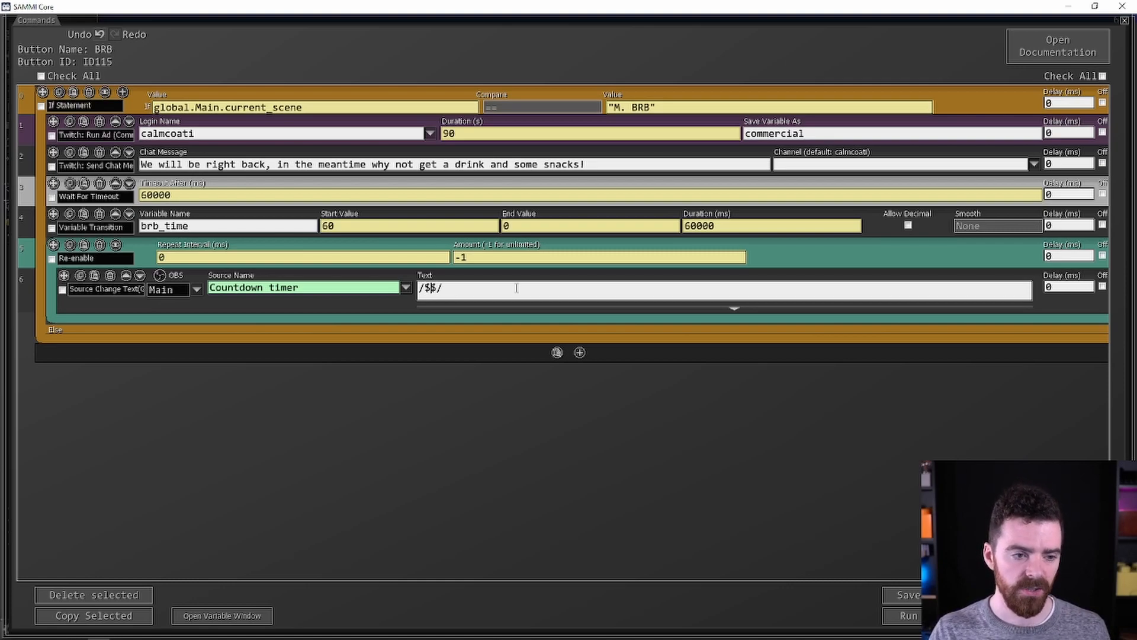
text(brb_time)
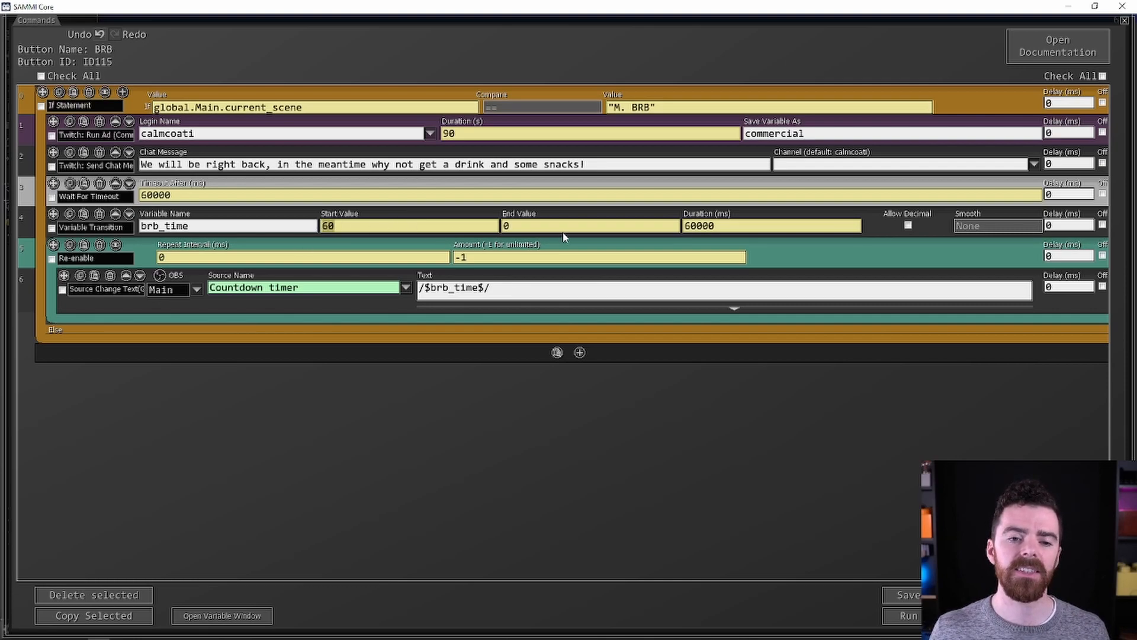
click(546, 226)
click(679, 225)
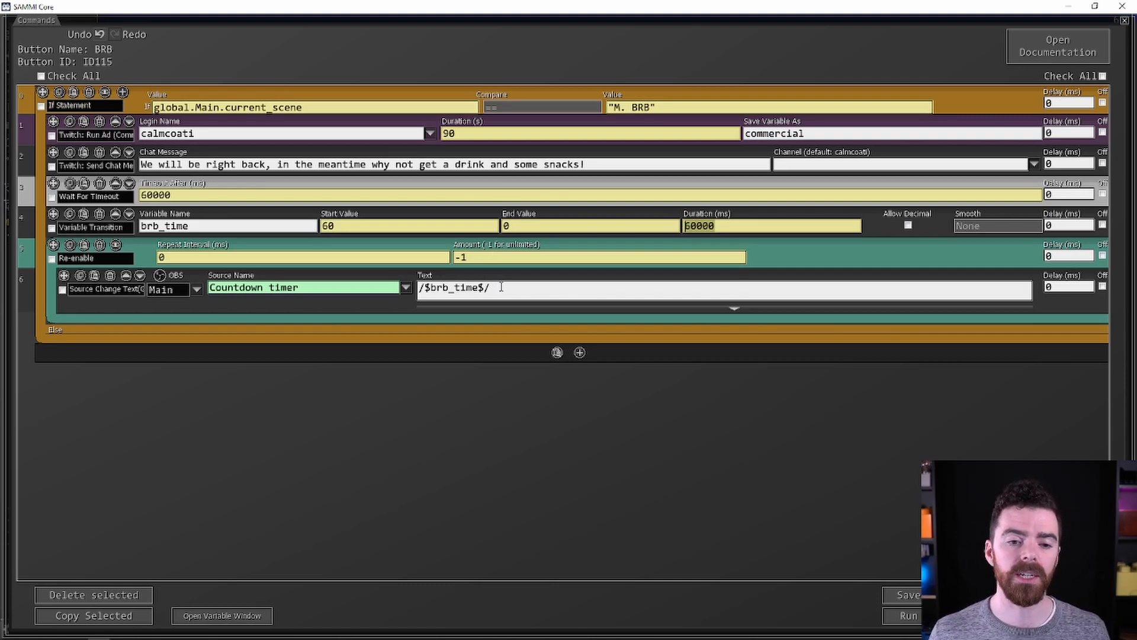
Add an If Statement after the text change inside the Re-enable block, checking whether brb_time == 0.
mouse_move(515, 321)
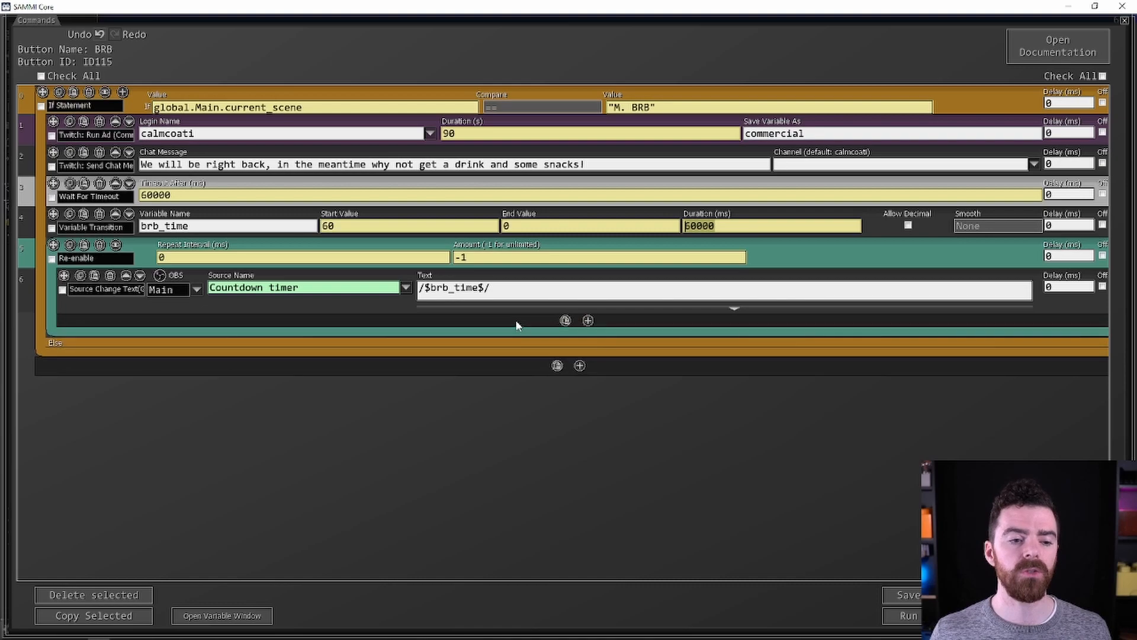
click(589, 320)
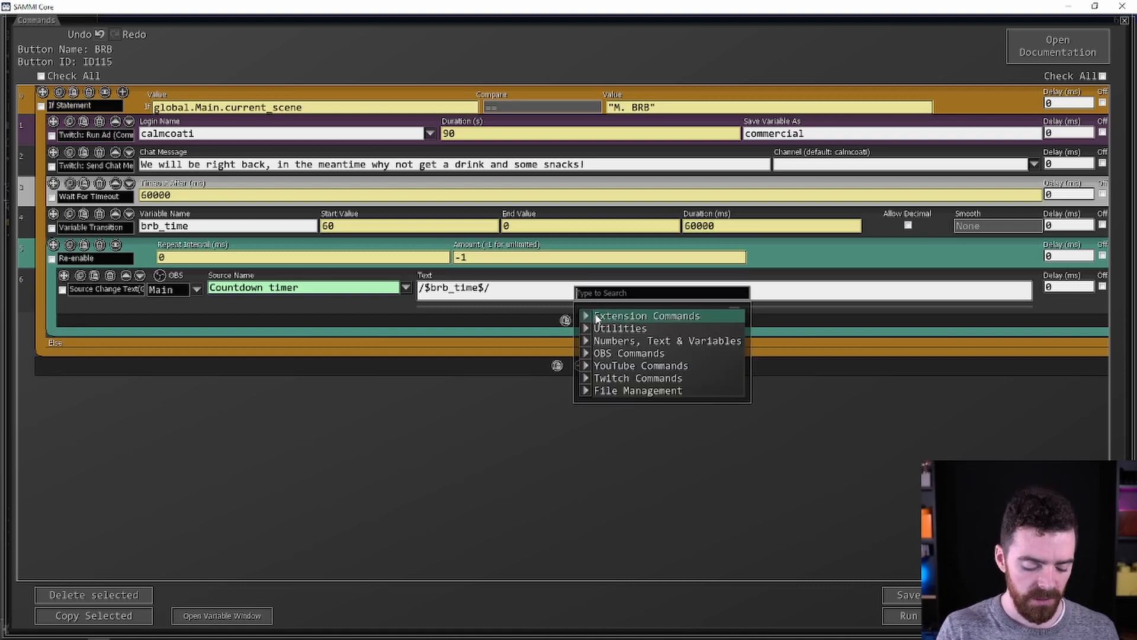
text(if)
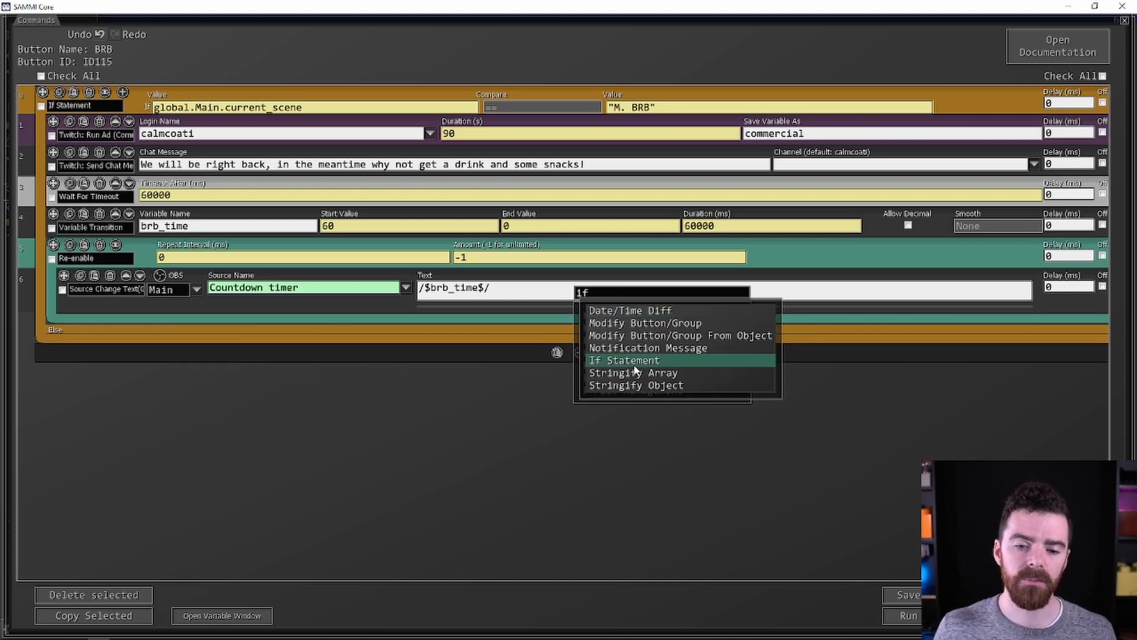
click(619, 360)
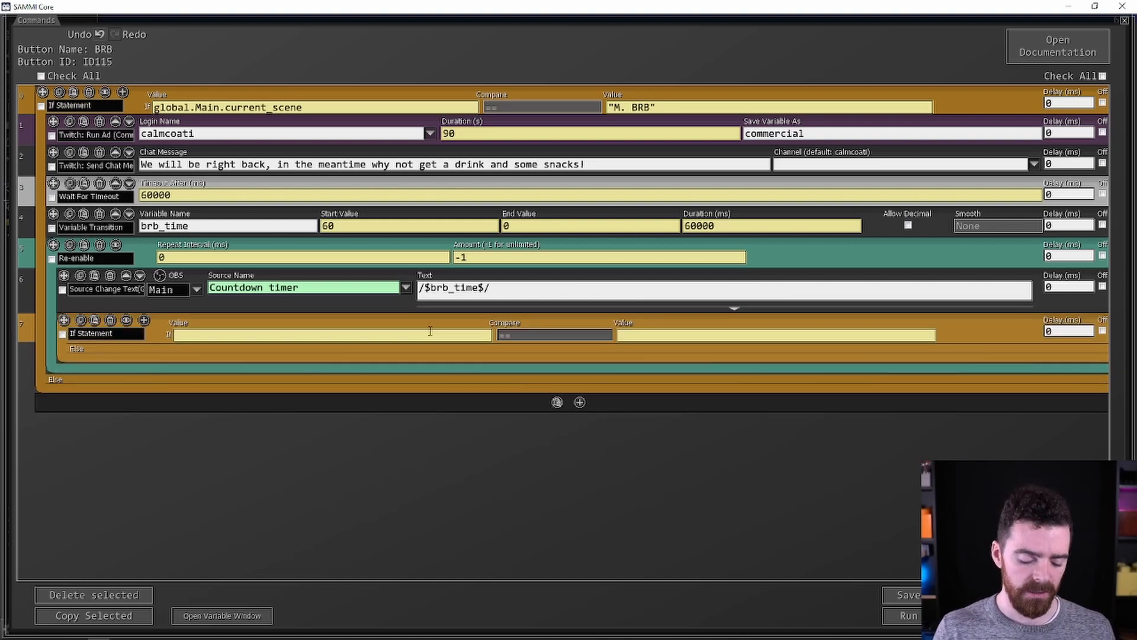
text(brb)
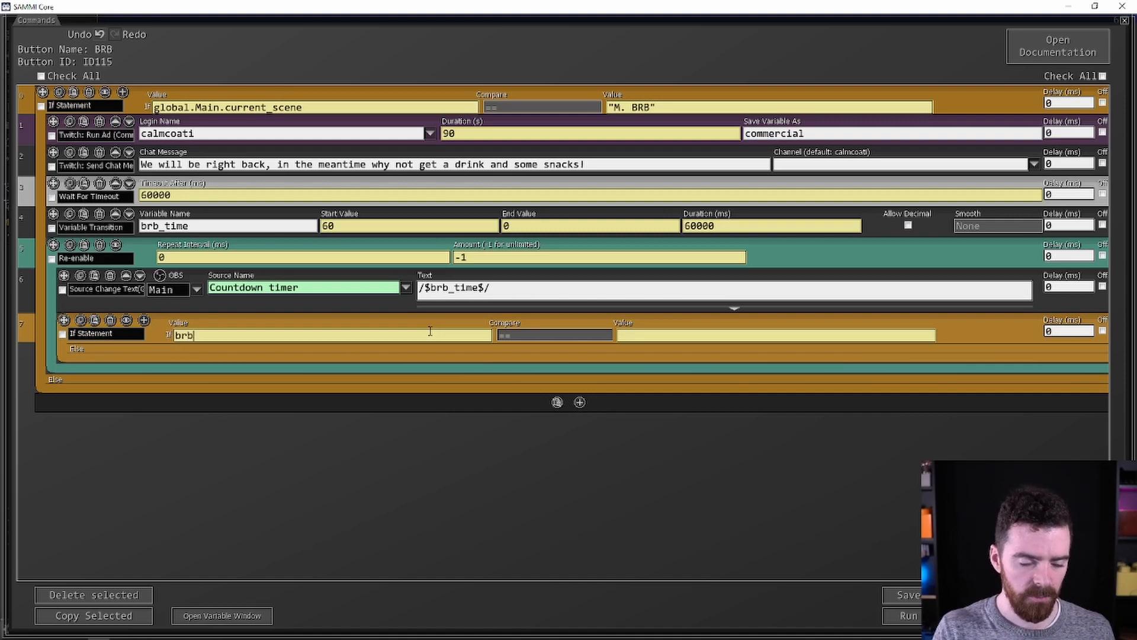
text(_time)
click(662, 336)
text(0)
Add a Source Change Text (GDI+) command inside the brb_time If Statement.
mouse_move(630, 345)
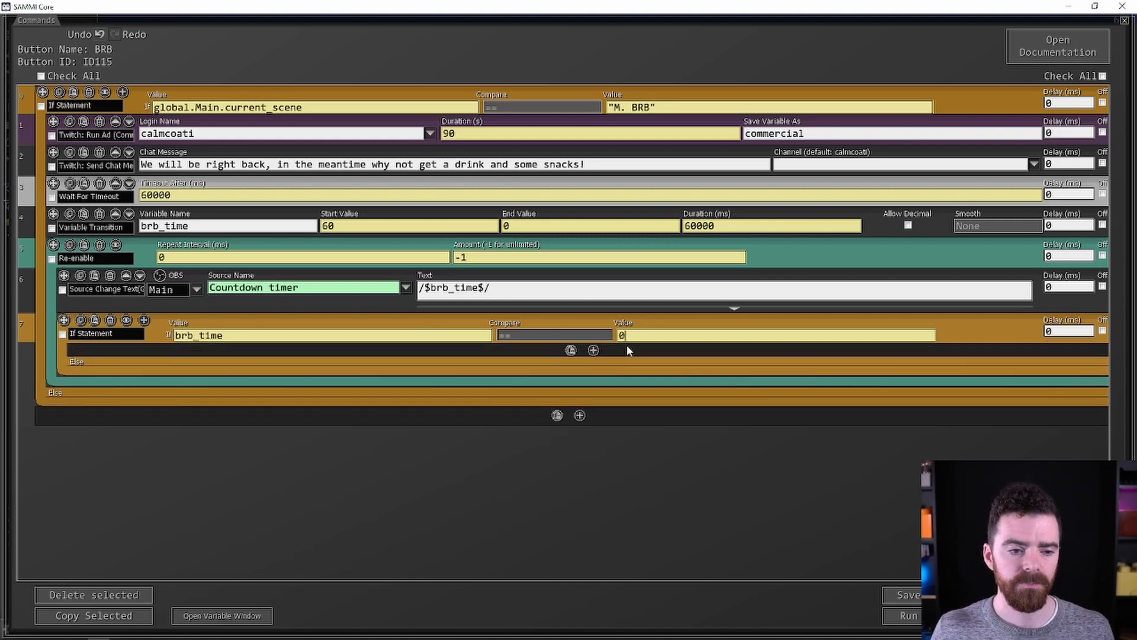
click(593, 351)
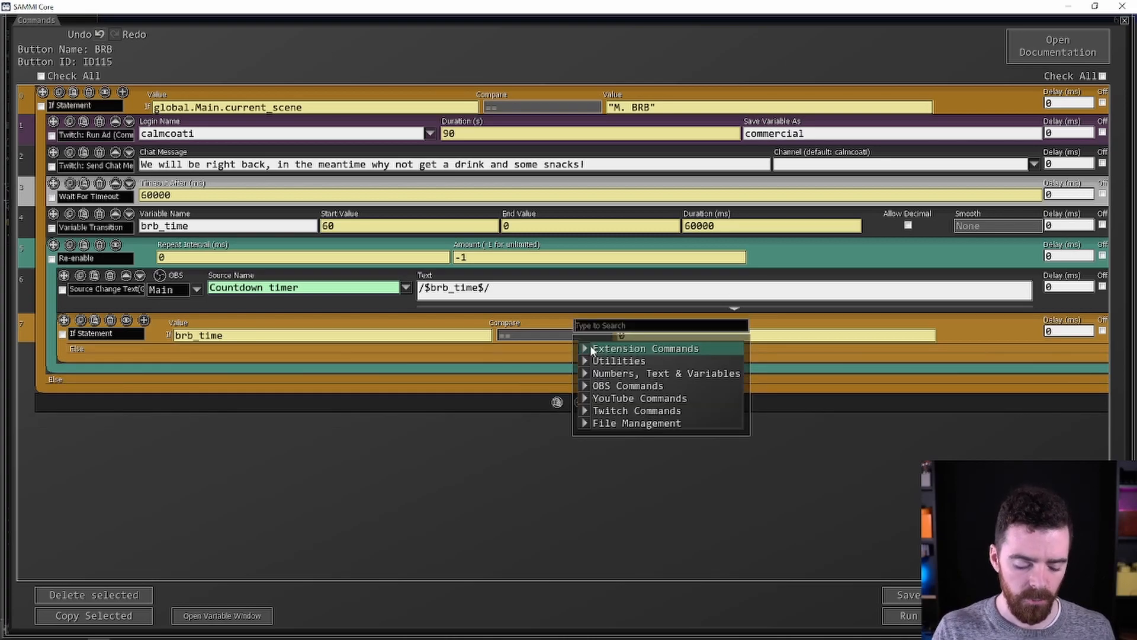
text(sour)
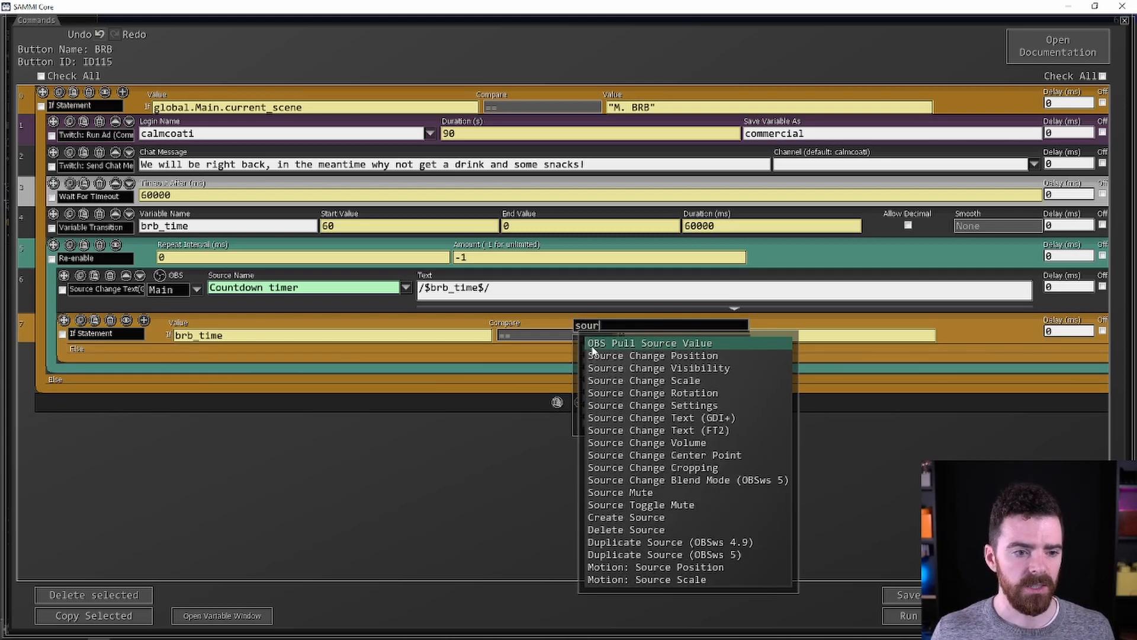
text(ce)
click(696, 417)
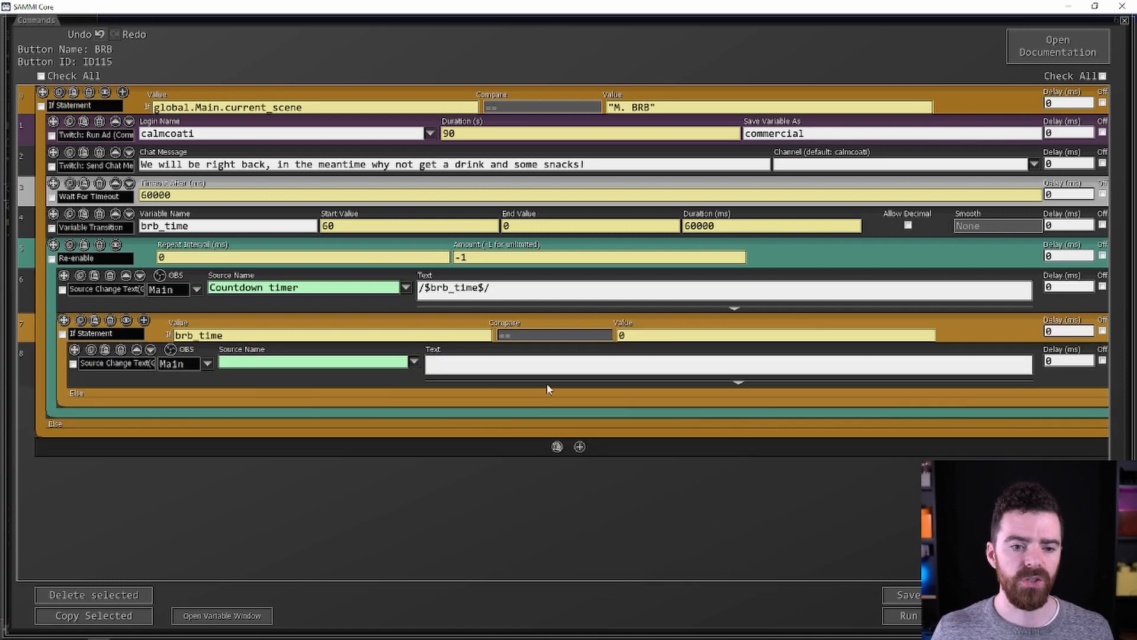
Set the source of the text command in the brb_time If Statement to Countdown timer and its text to "We are back!".
click(345, 361)
text(coun)
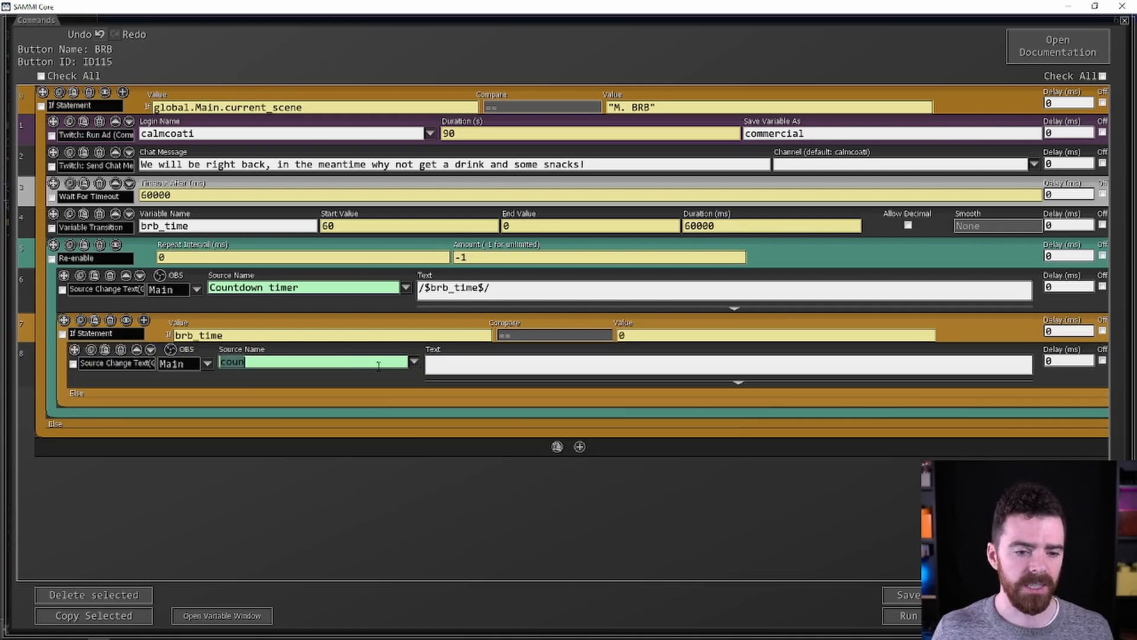
click(414, 362)
text(count)
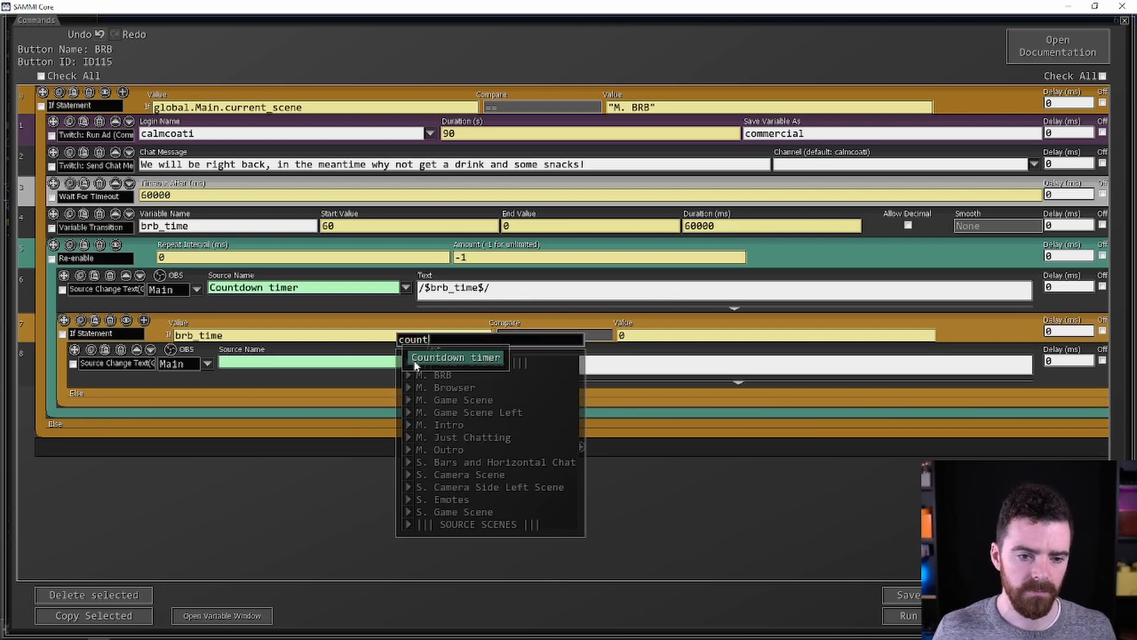
click(416, 365)
click(473, 362)
text(We are back!)
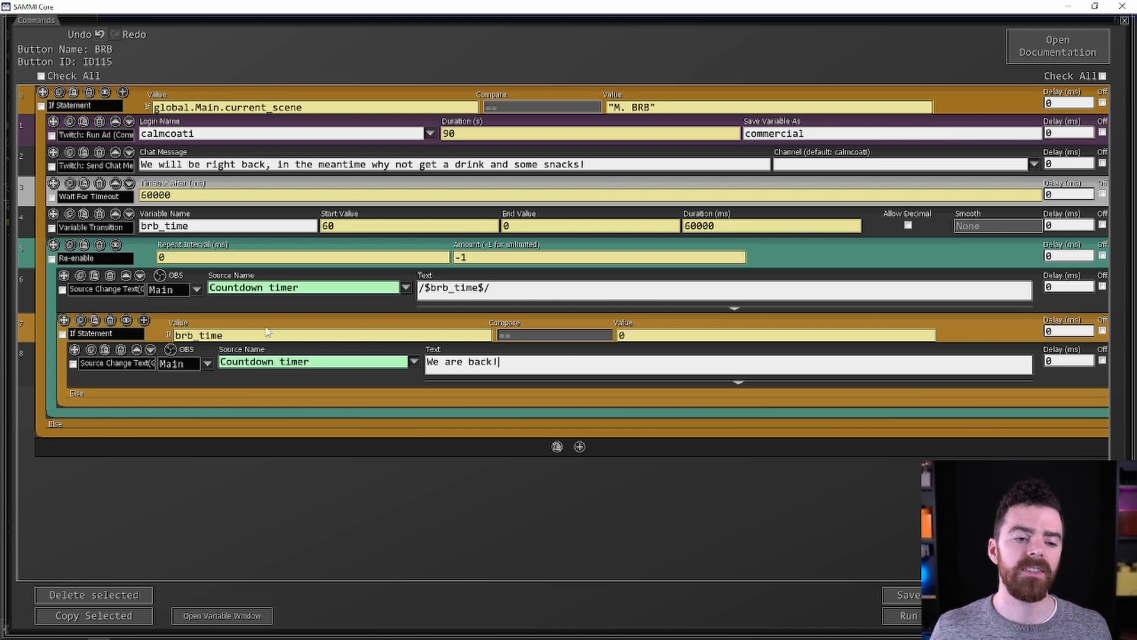
drag(266, 335, 173, 336)
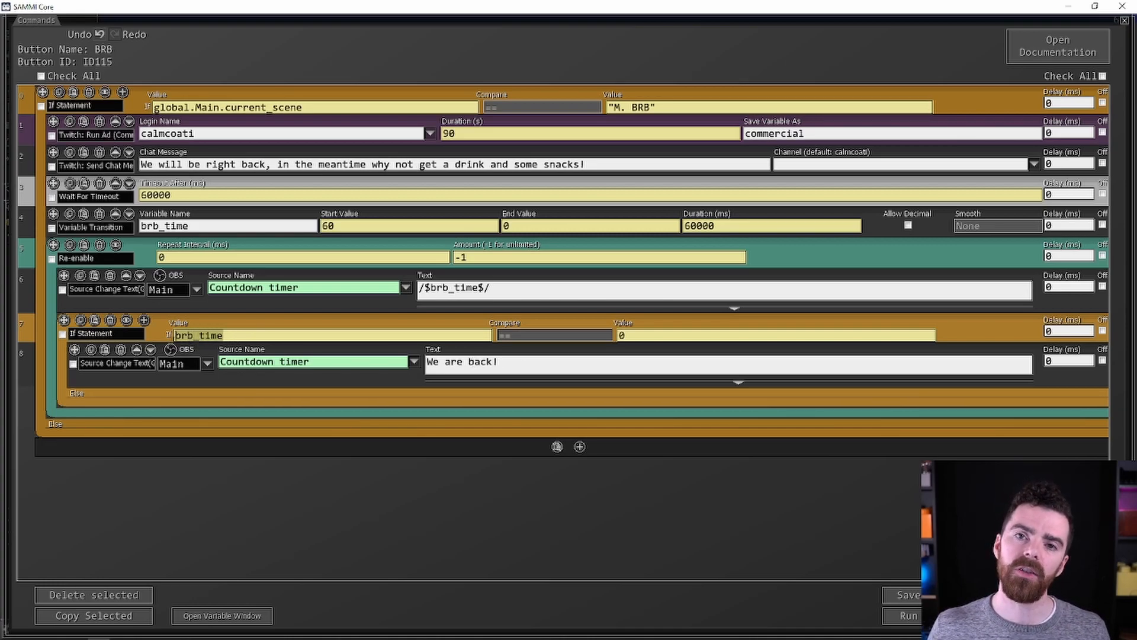
click(656, 335)
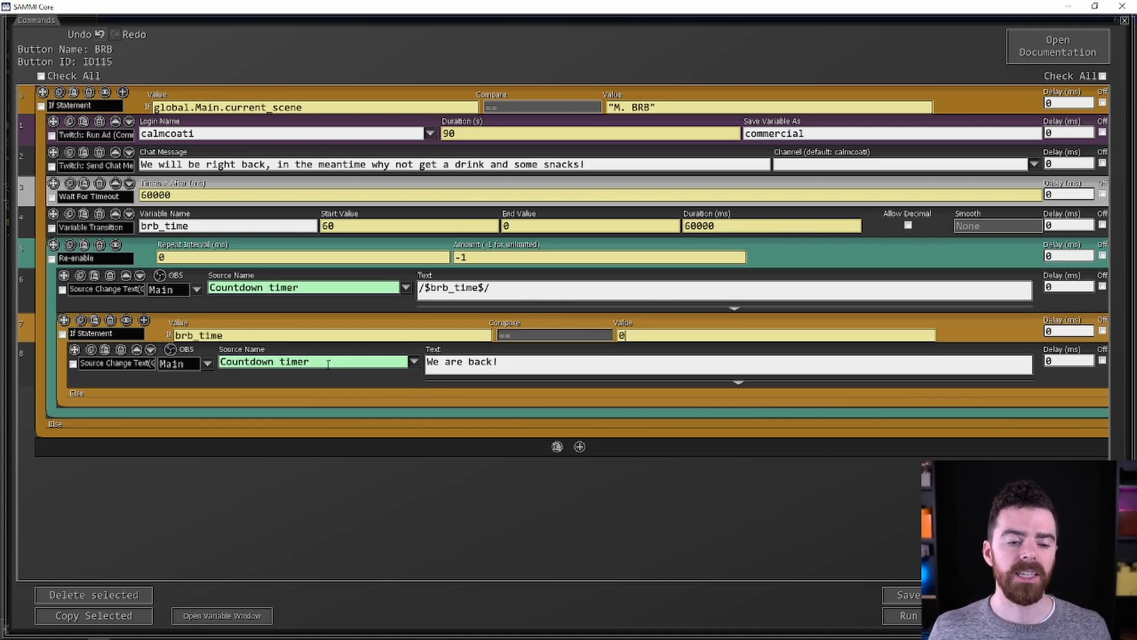
click(508, 361)
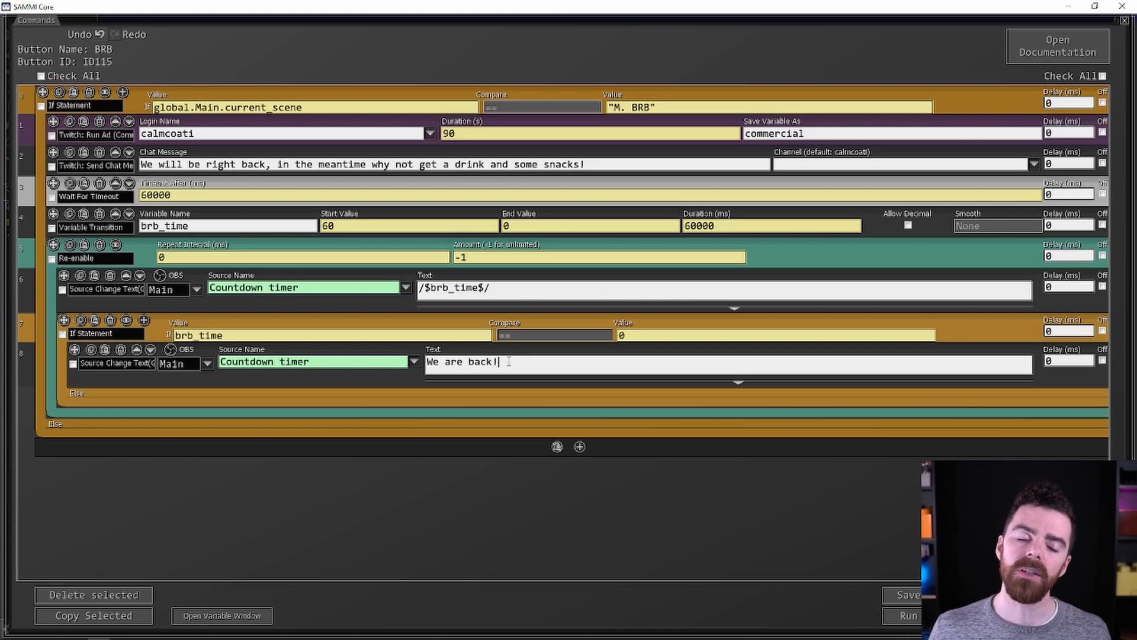
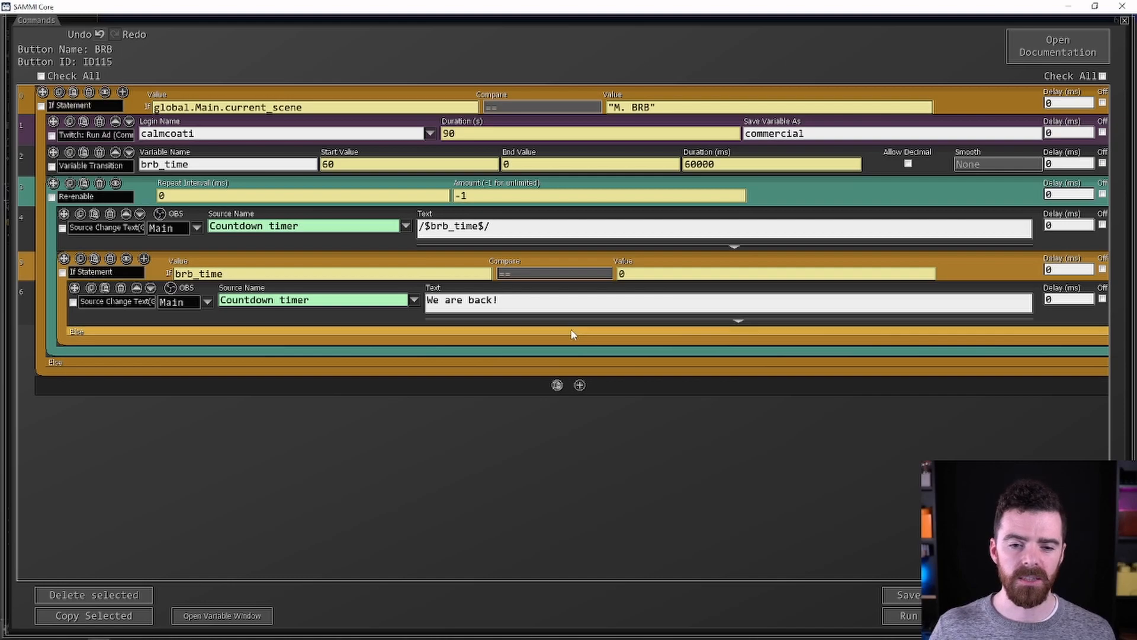
Add an Exit command after the "We are back!" text change inside the brb_time If Statement.
click(592, 333)
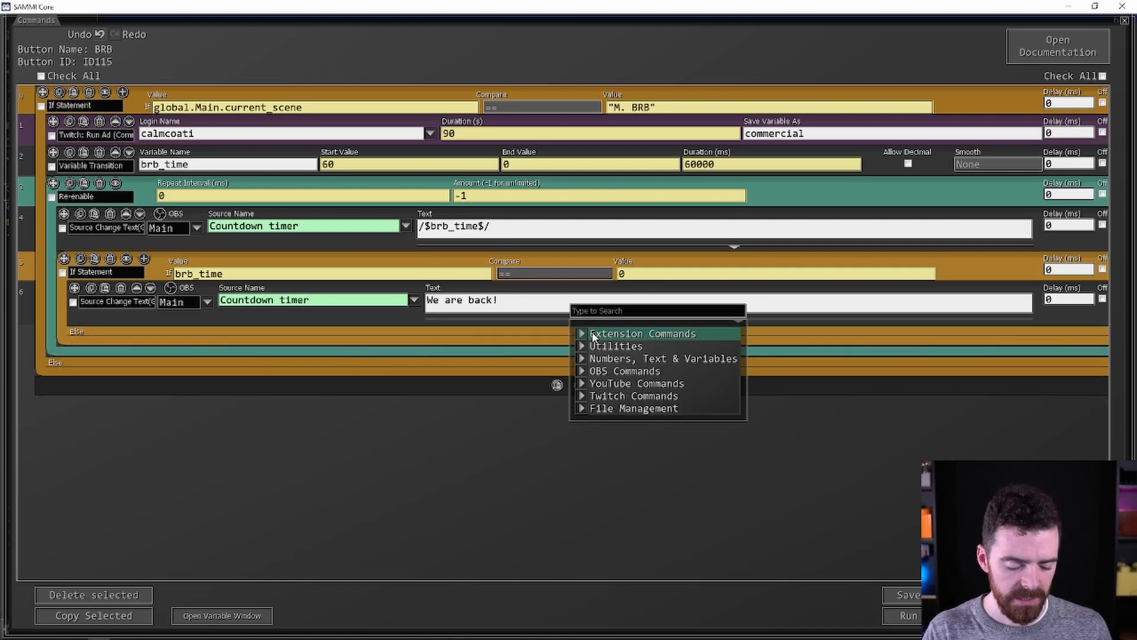
text(ex)
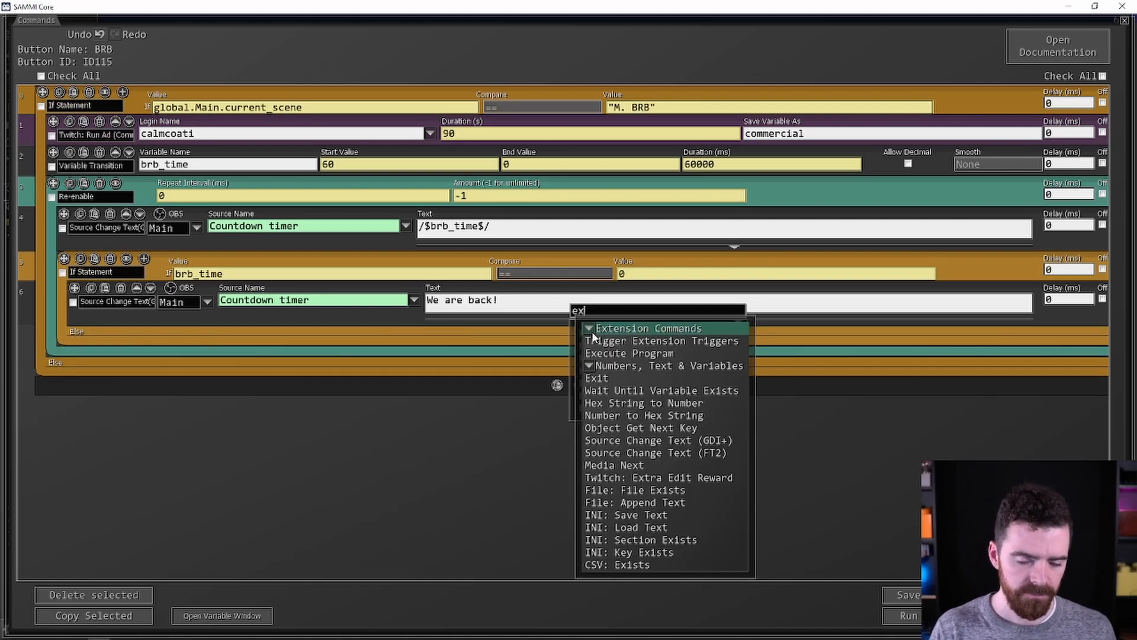
click(610, 380)
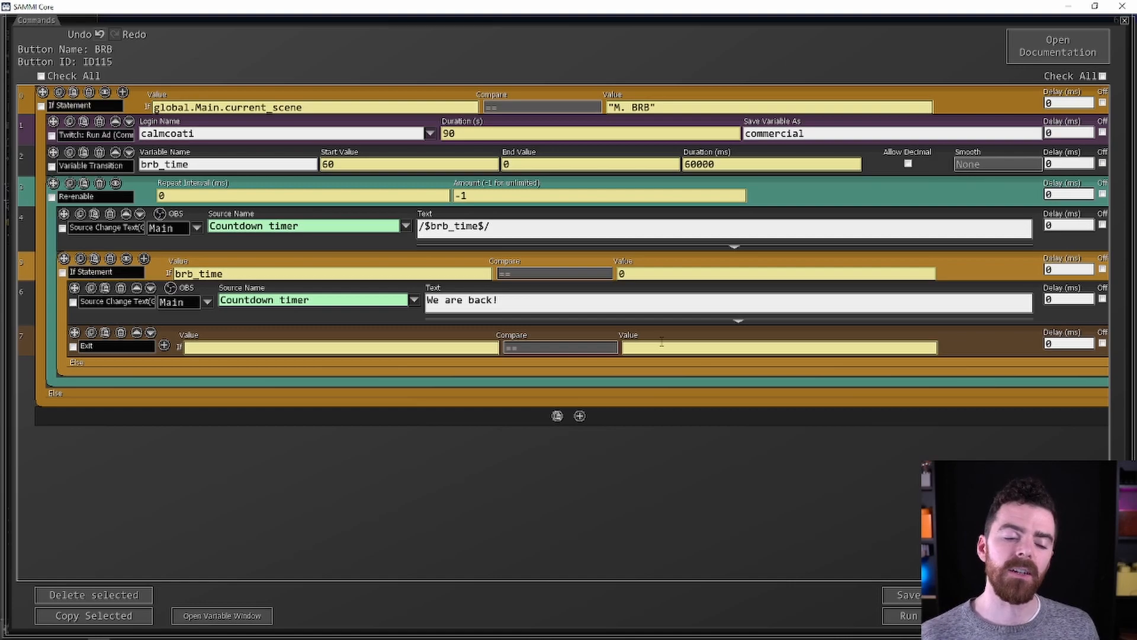
drag(508, 299, 422, 301)
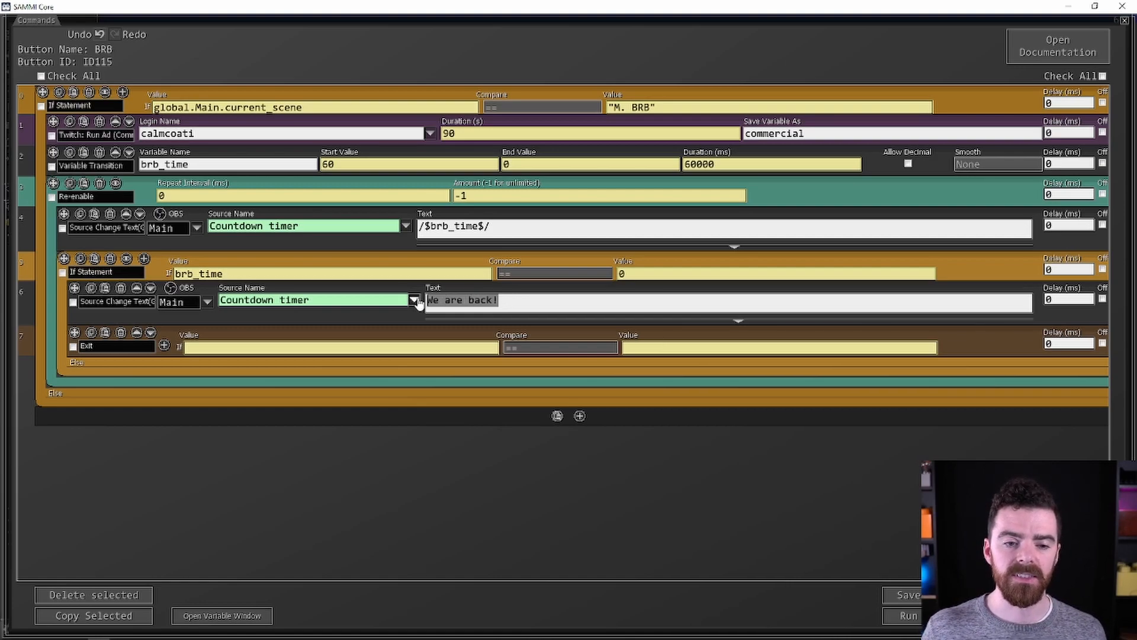
click(416, 347)
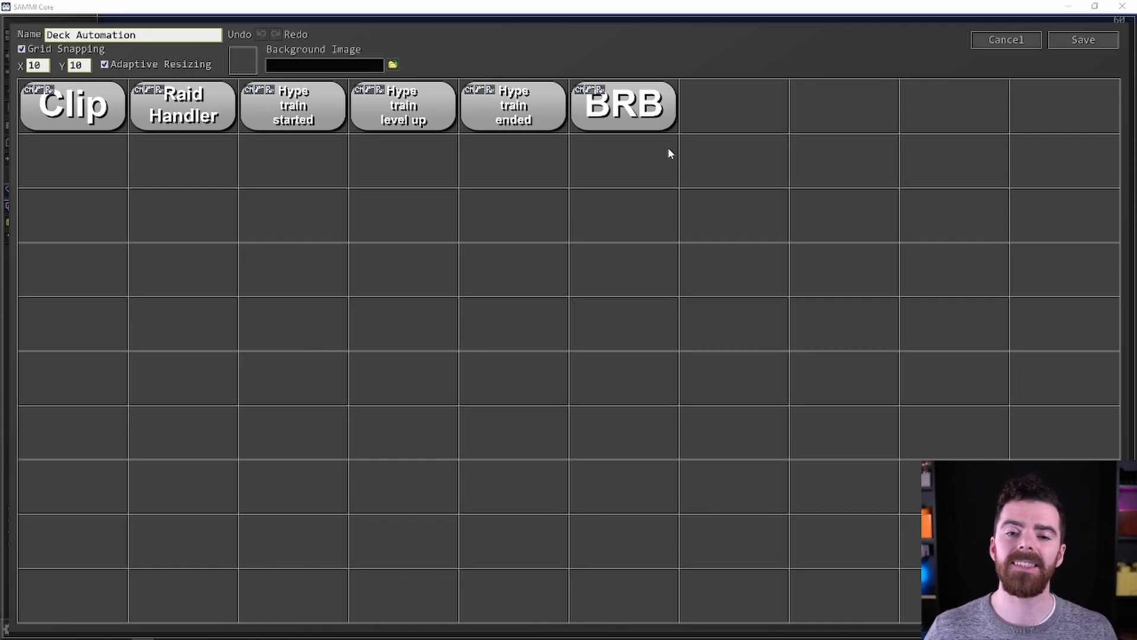
Create a new button beside BRB on the deck and set its display text to "Stream start" on two lines.
double_click(717, 104)
right_click(719, 100)
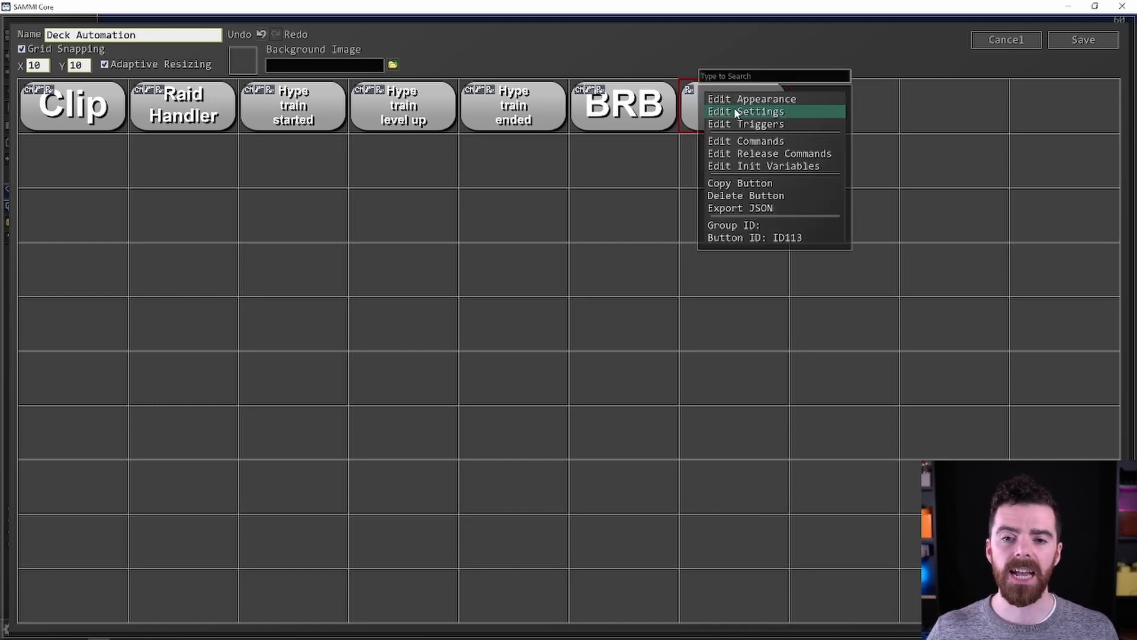
click(737, 101)
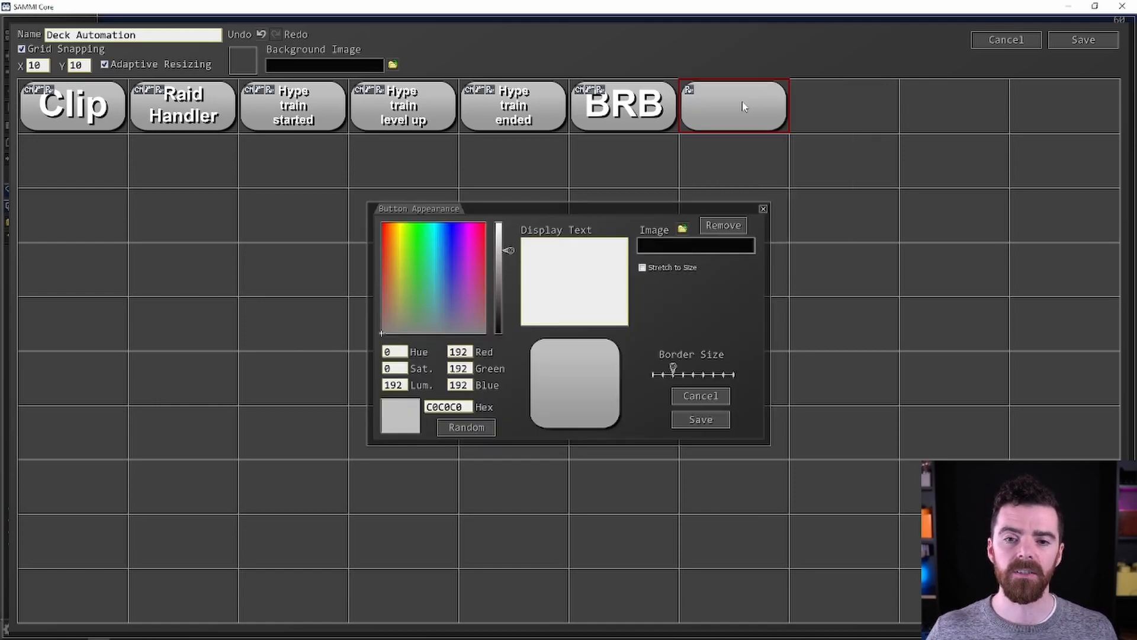
click(578, 302)
text(Stream)
key(Return)
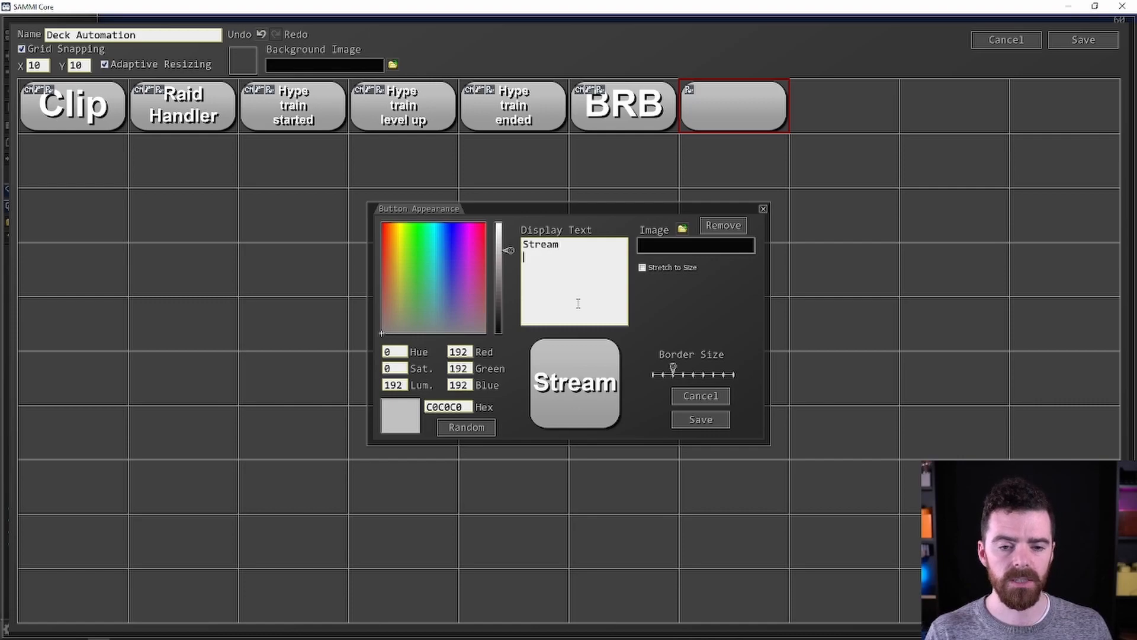
text(start)
click(700, 419)
Add an OBS Trigger to the Stream start button with the OBSws5 update type Stream State Changed.
right_click(726, 95)
click(755, 137)
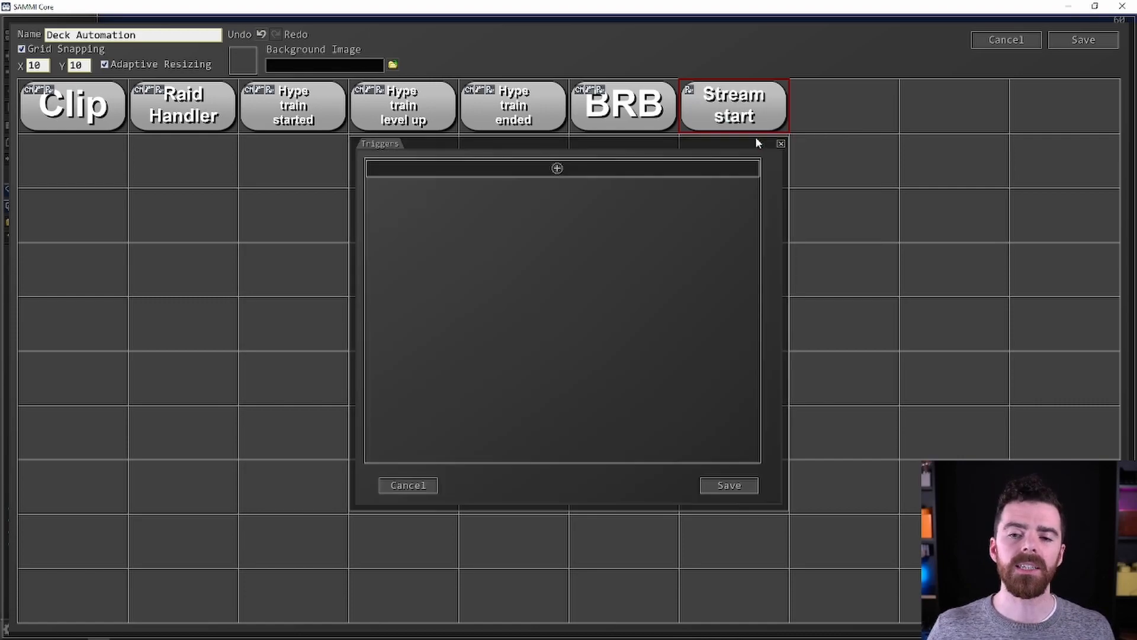
click(557, 170)
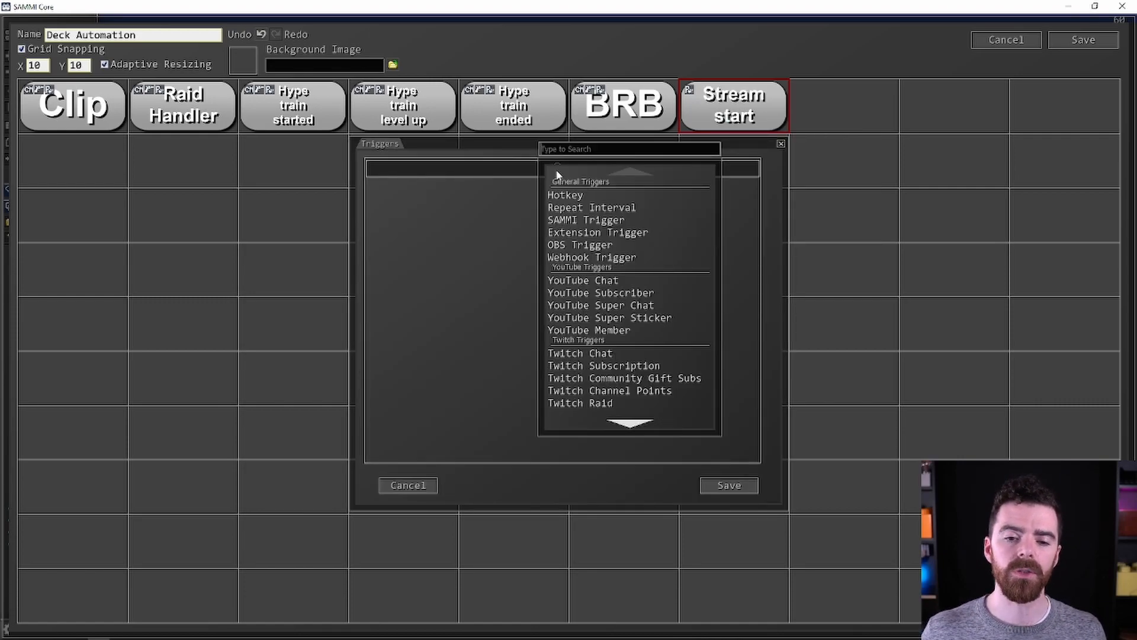
click(607, 246)
click(689, 172)
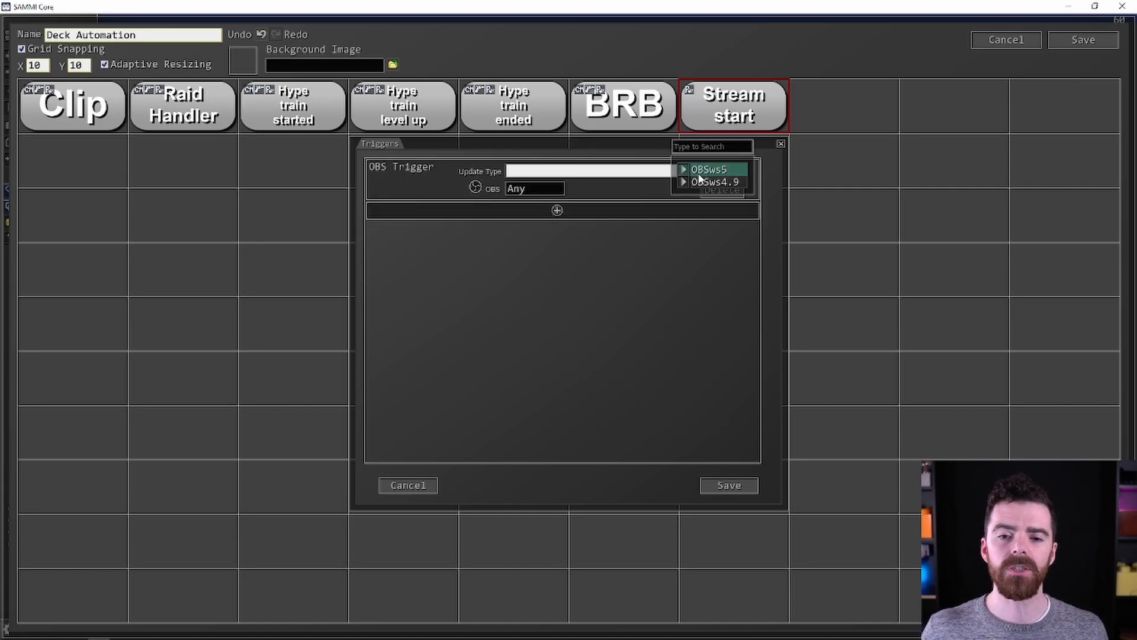
click(716, 170)
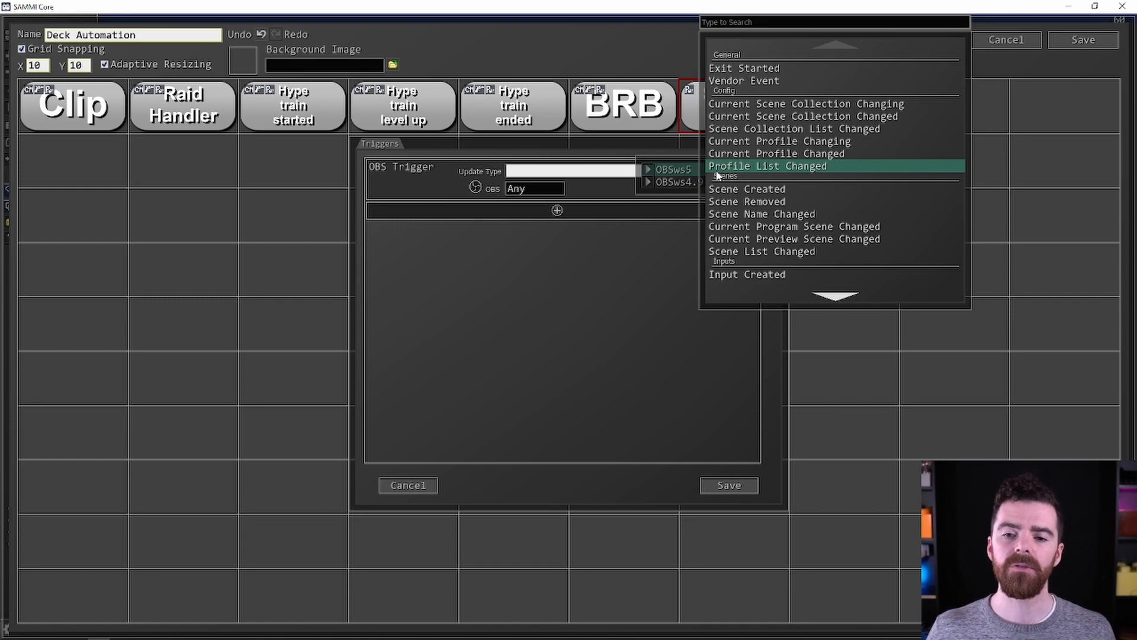
scroll(803, 171, down, 6)
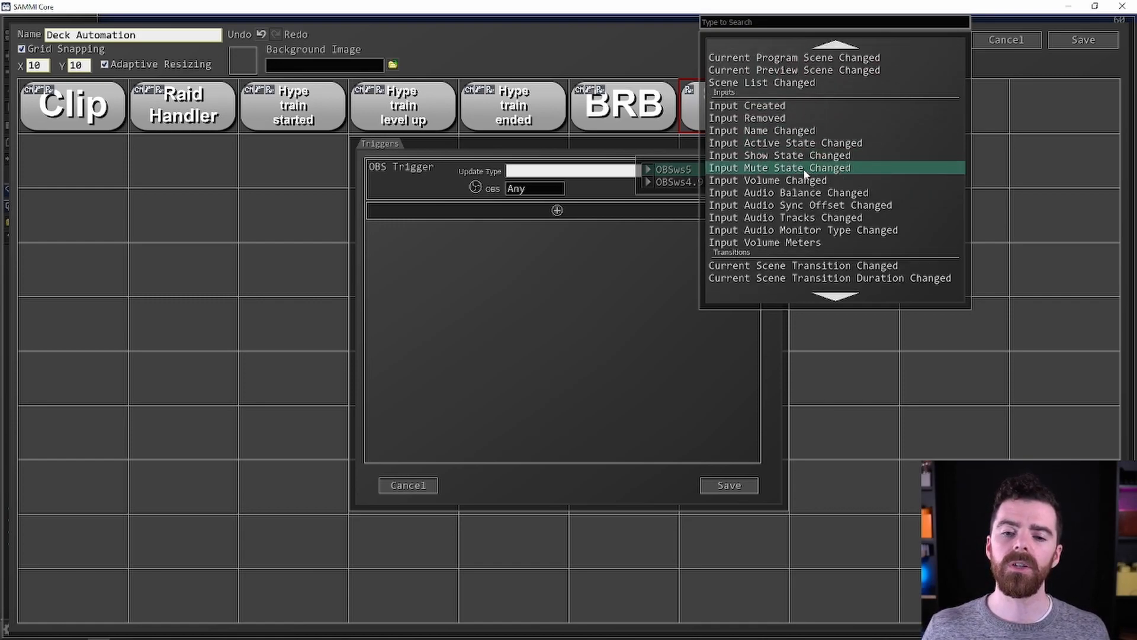
scroll(801, 172, down, 6)
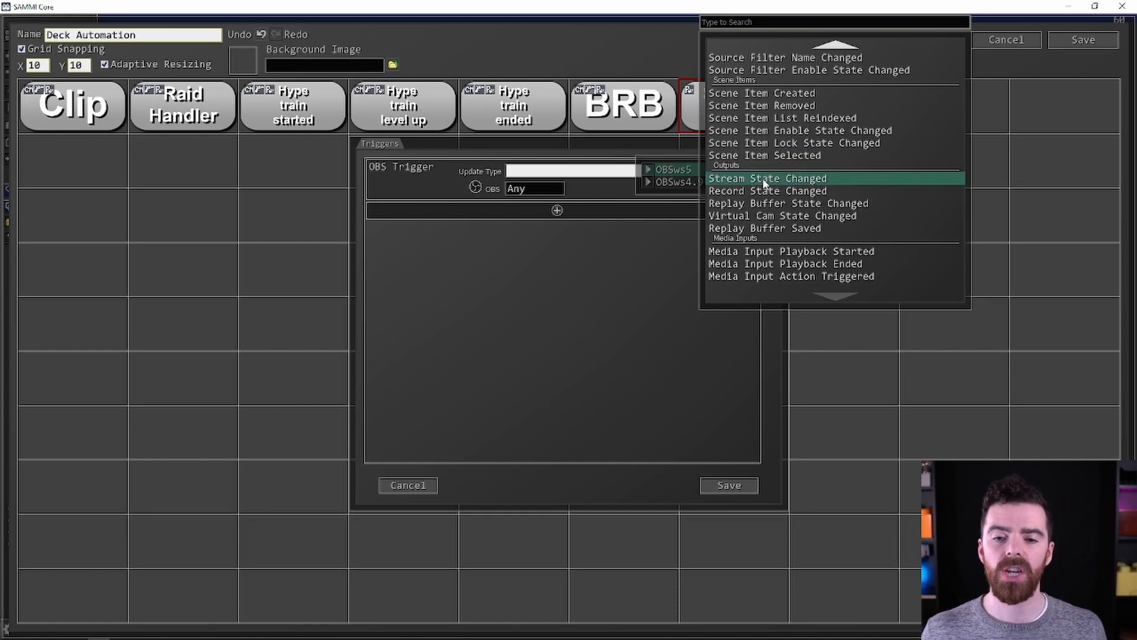
click(764, 180)
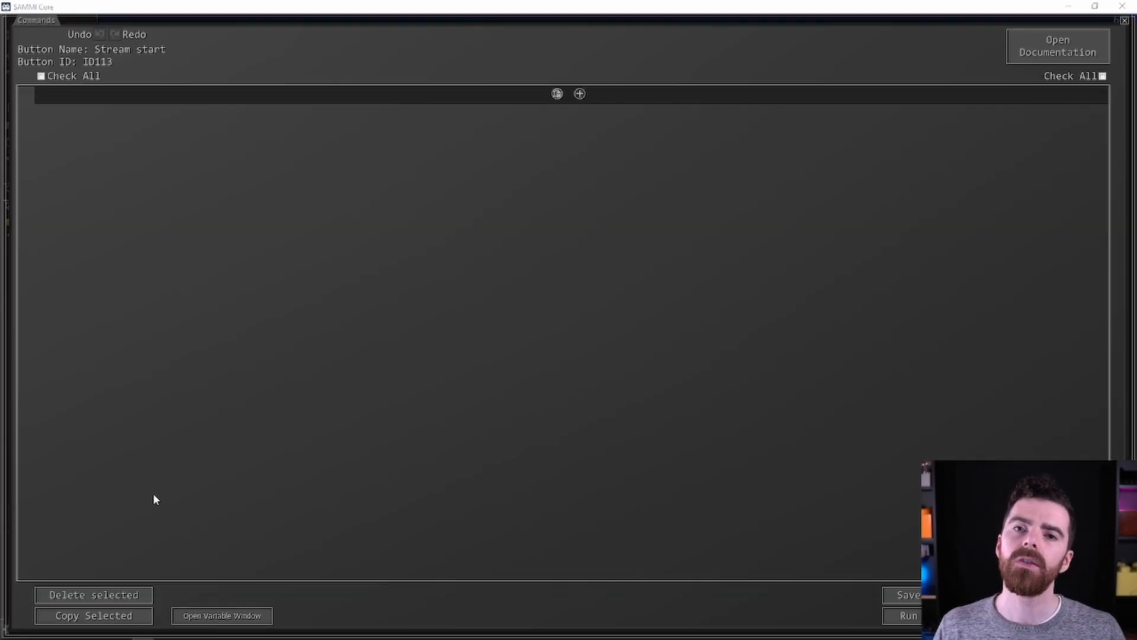
Add an OBS Event Pull command to the Stream start button's command list.
click(580, 94)
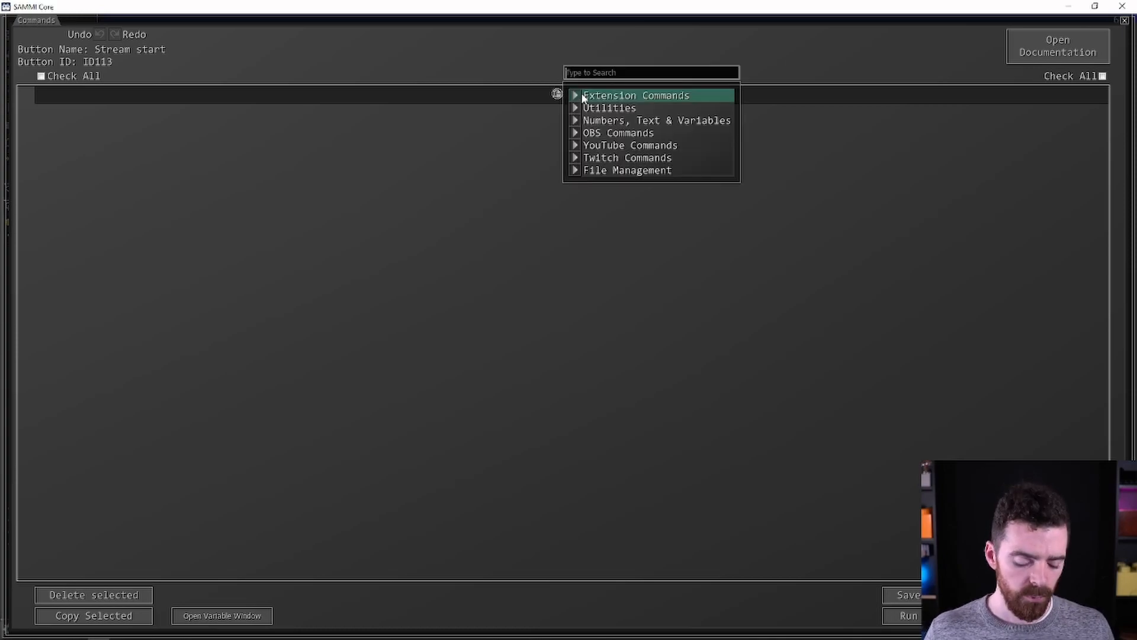
text(obs)
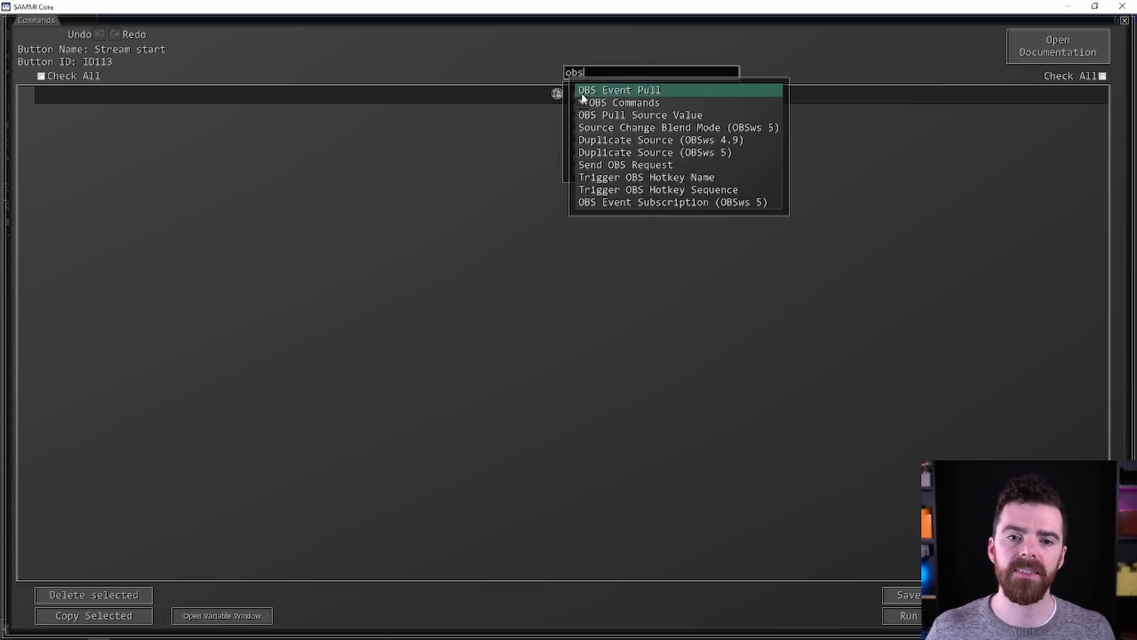
click(607, 92)
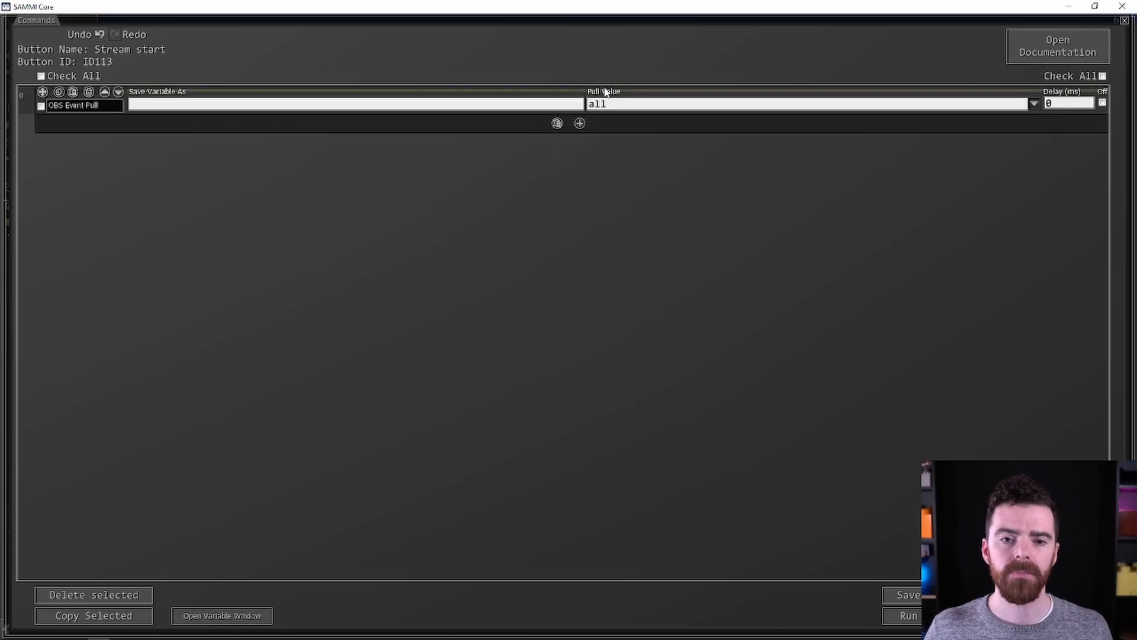
Set the OBS Event Pull to pull outputActive from Stream State Changed and save it in the variable state.
click(1032, 103)
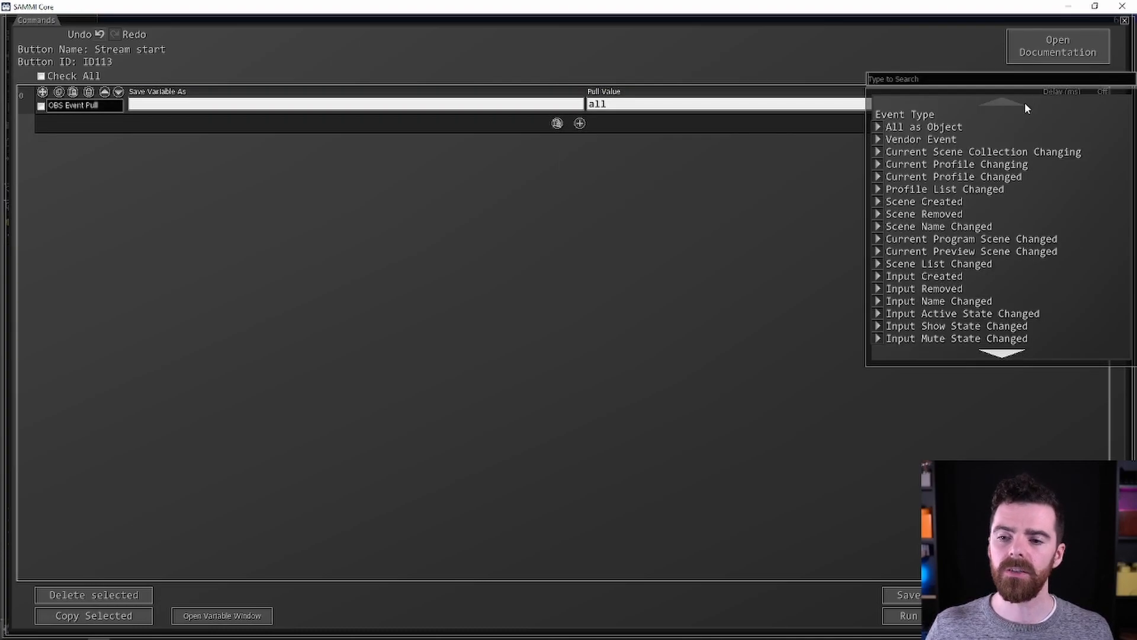
scroll(954, 207, down, 10)
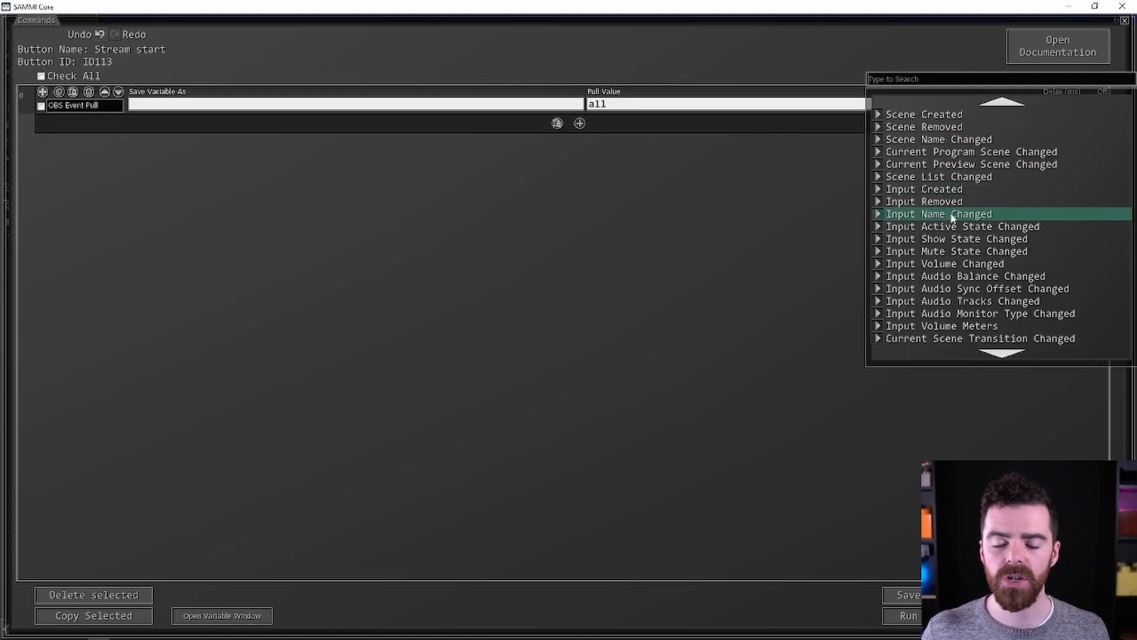
scroll(948, 217, down, 7)
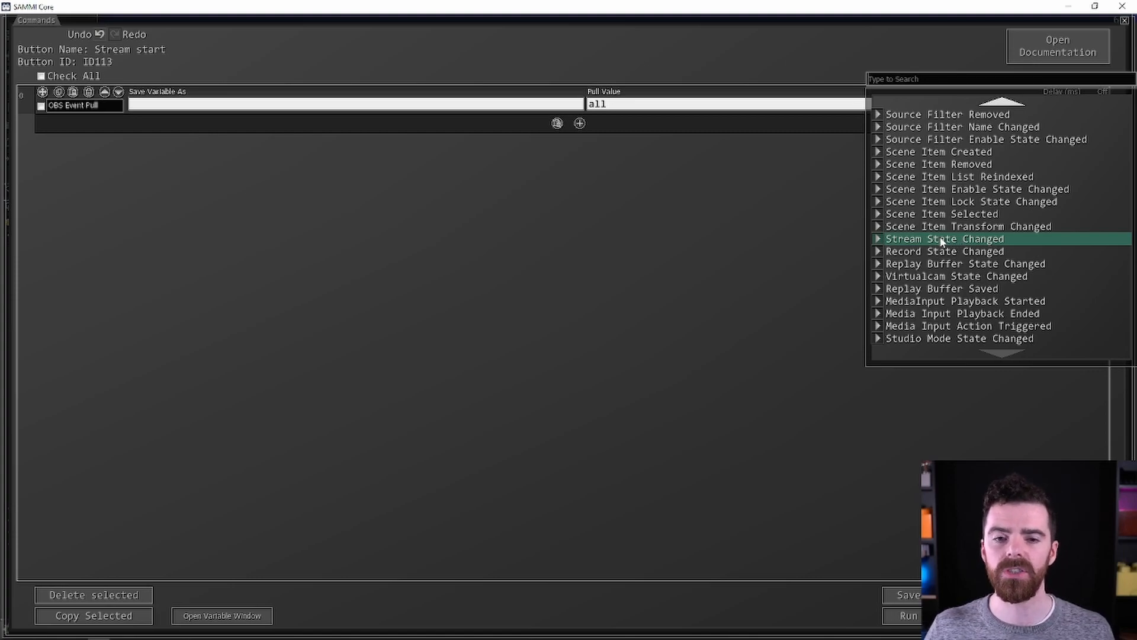
click(940, 240)
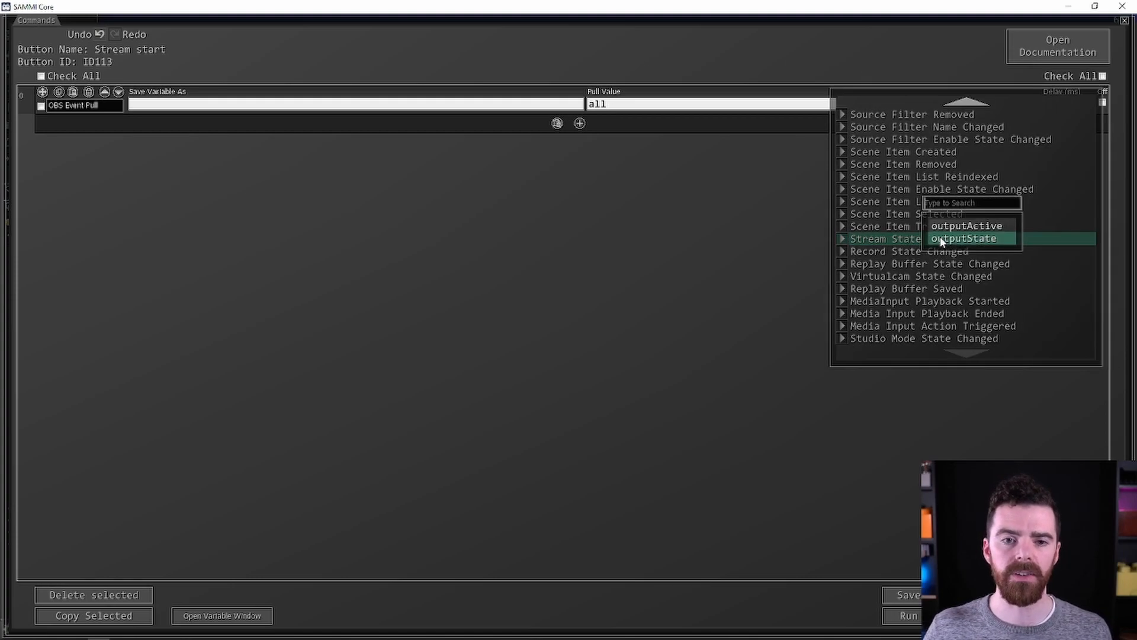
click(986, 229)
click(378, 106)
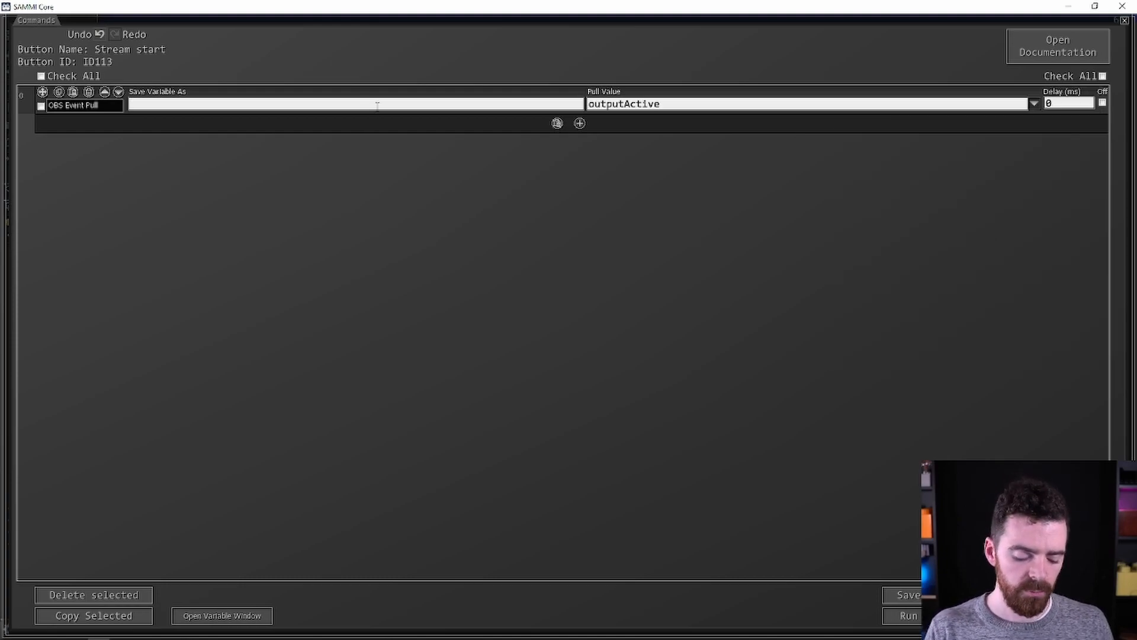
text(state)
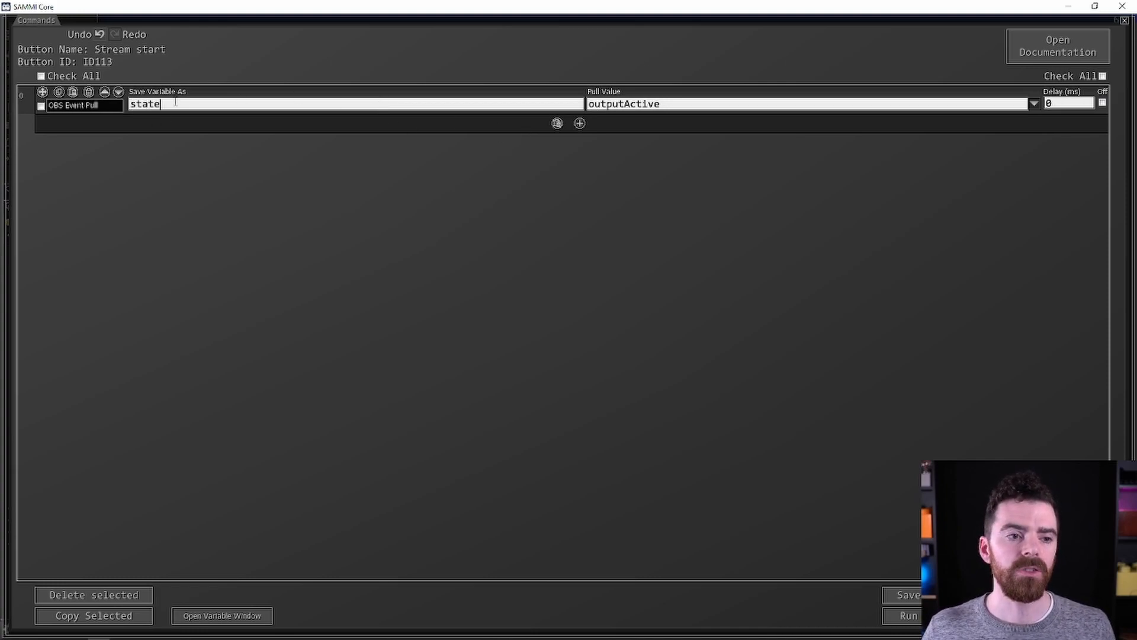
Add an If Statement below the OBS Event Pull with the condition state == true.
click(580, 123)
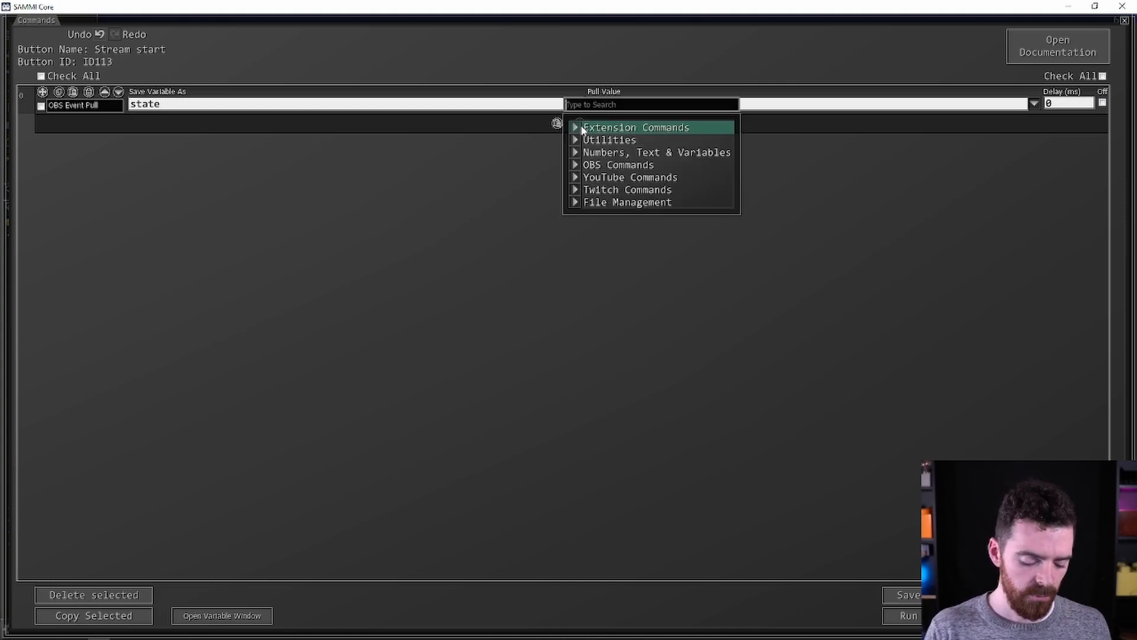
click(593, 140)
click(624, 171)
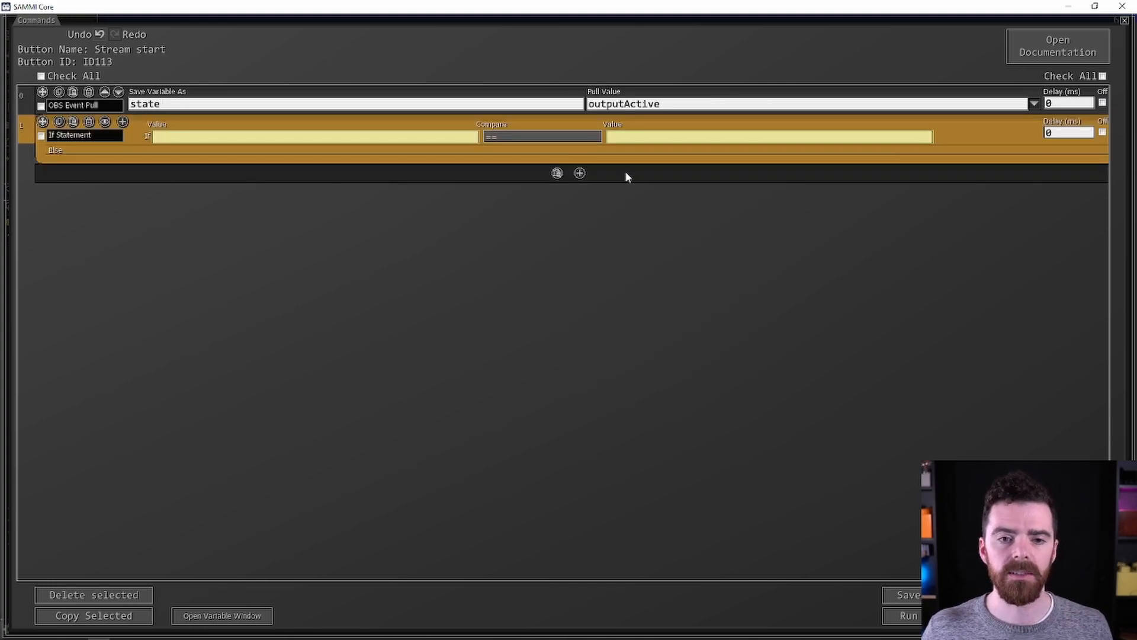
click(333, 140)
text(state)
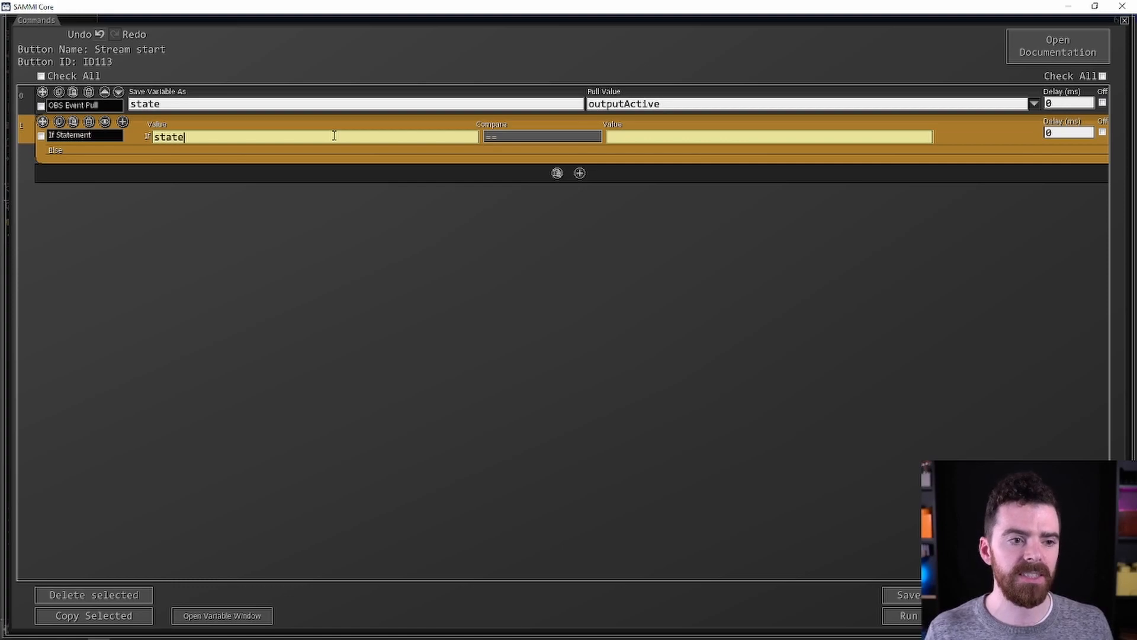
click(647, 135)
text(true)
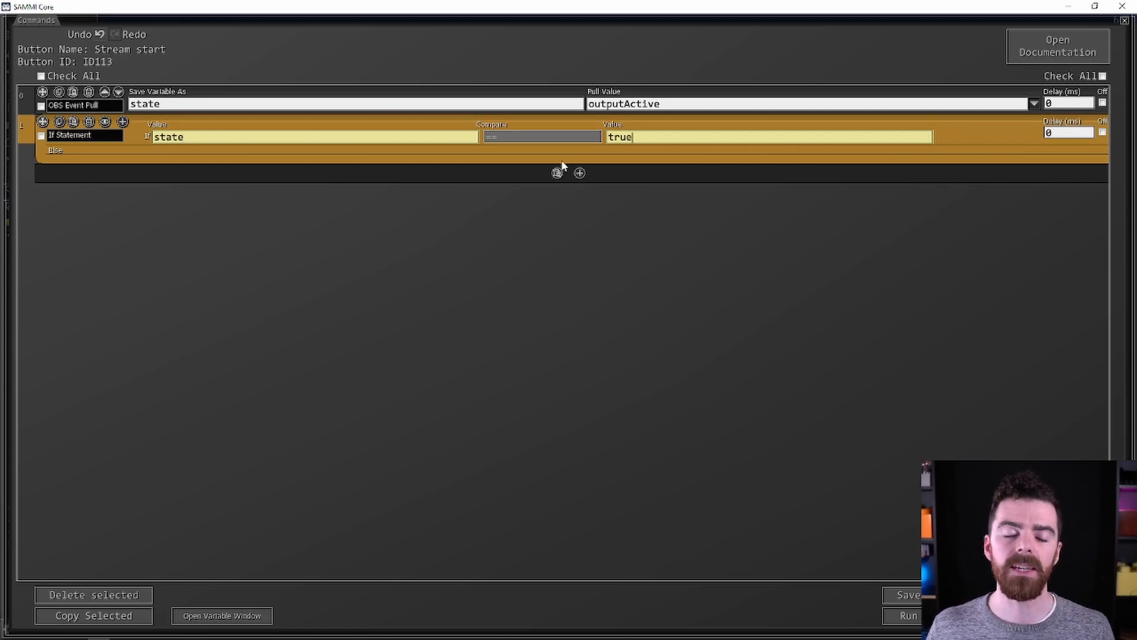
Add a Switch Scene command inside the state If Statement and set its scene to M. Starting.
mouse_move(495, 153)
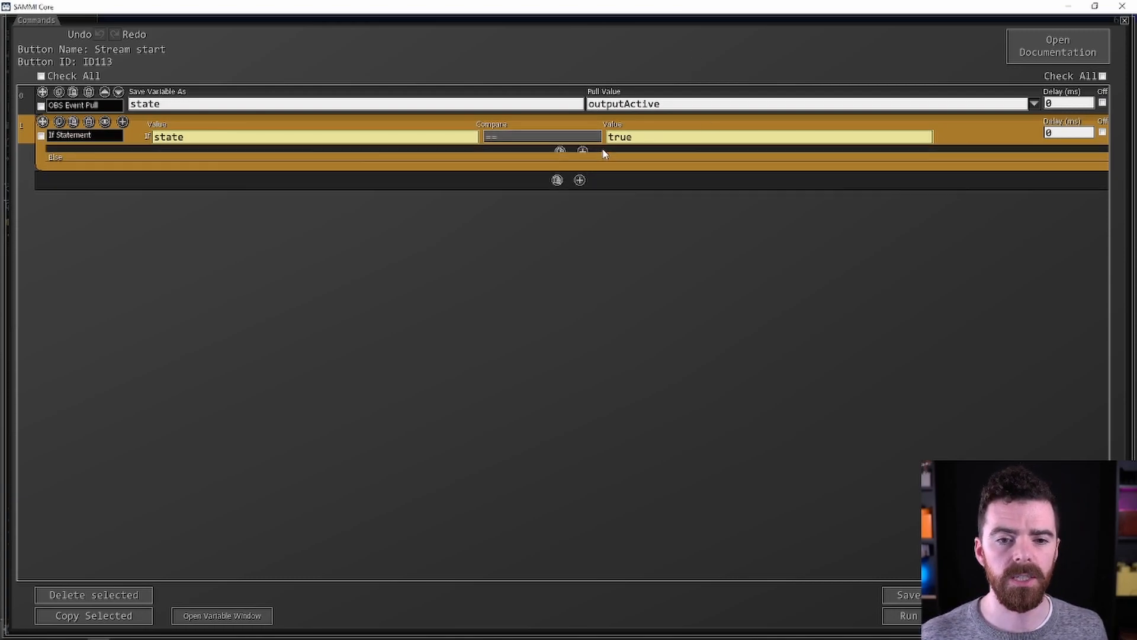
click(579, 152)
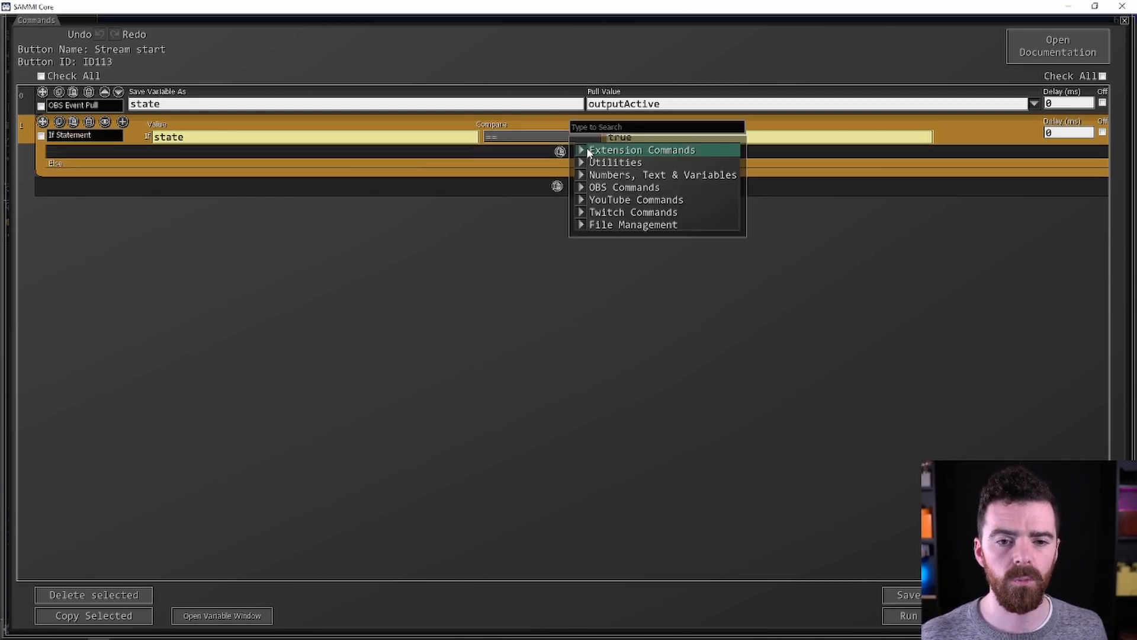
click(610, 188)
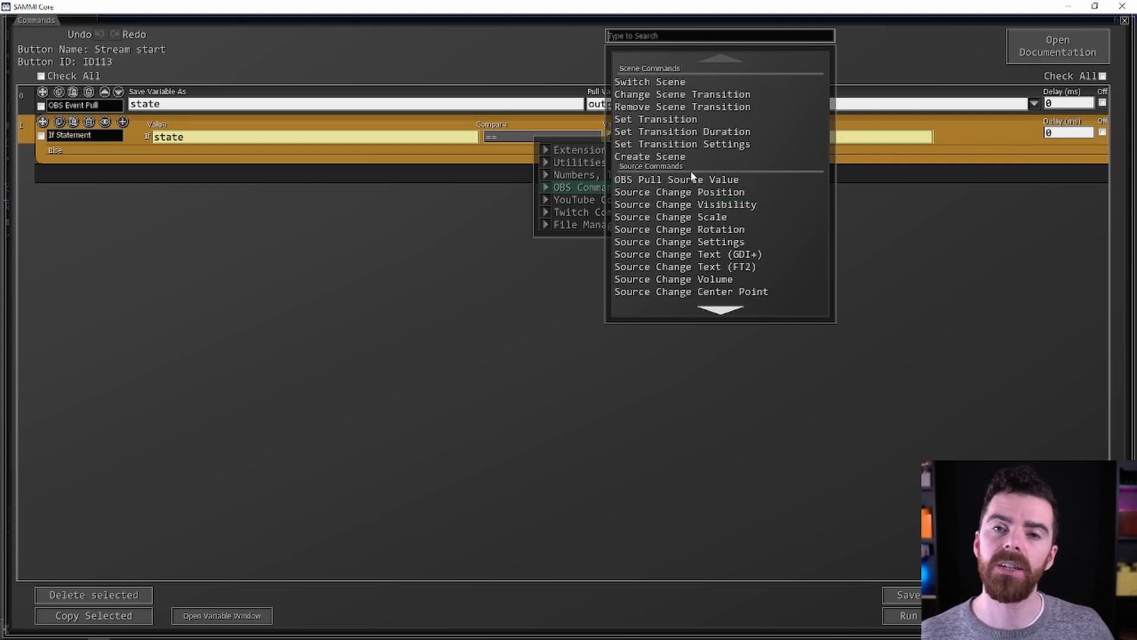
click(695, 87)
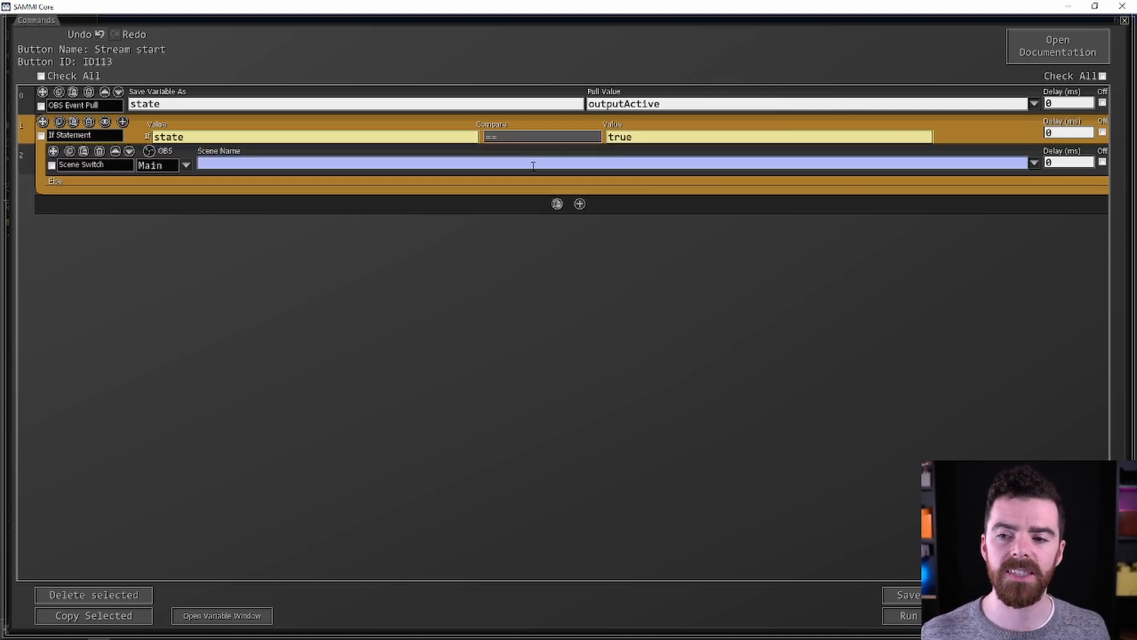
click(1033, 165)
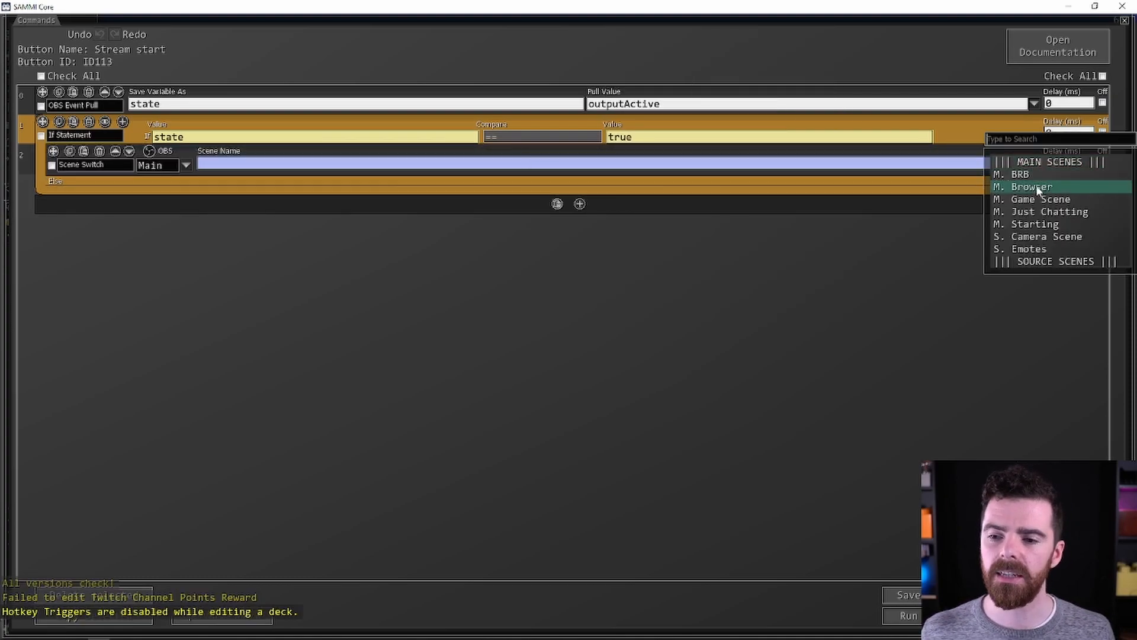
click(1035, 224)
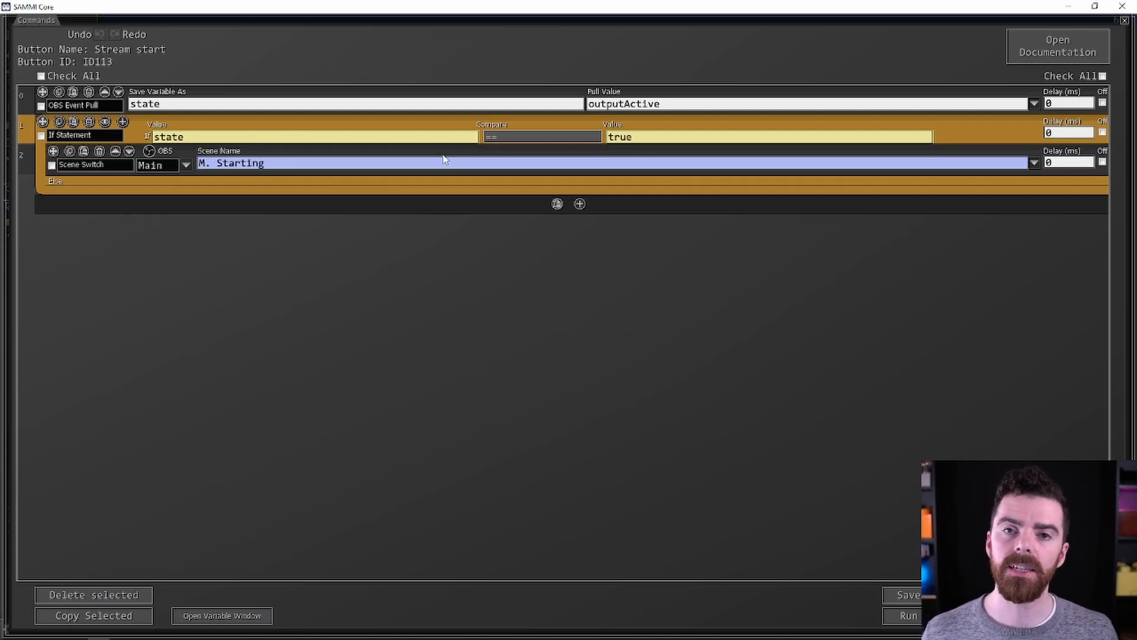
Add a Source Mute command after the scene switch inside the If Statement, with source Mic/Aux and Mute enabled.
click(581, 183)
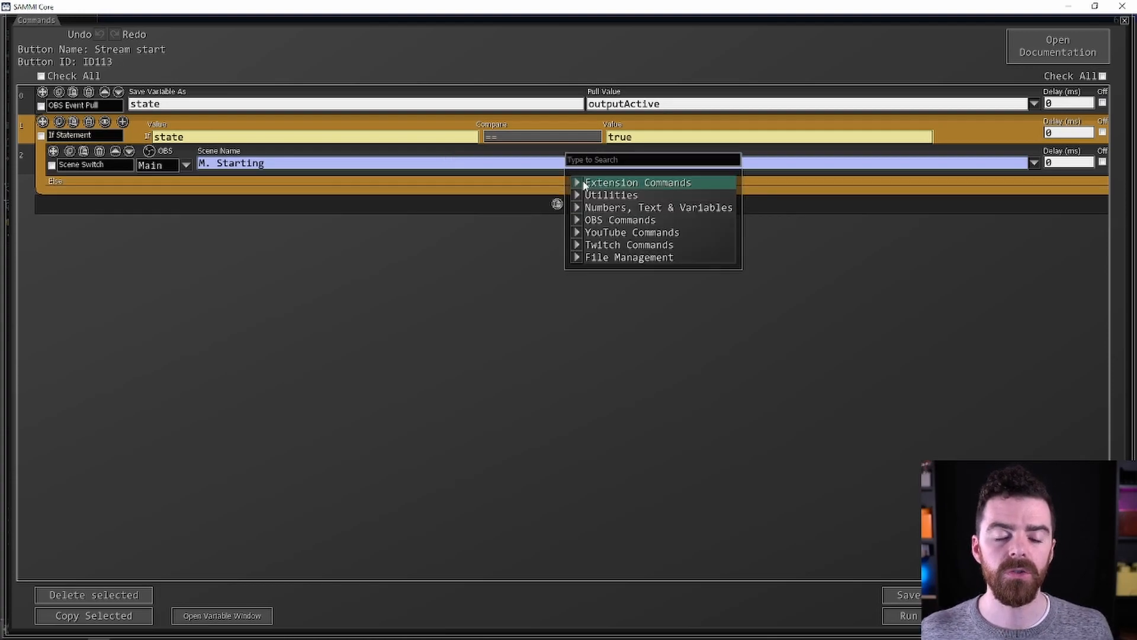
click(602, 219)
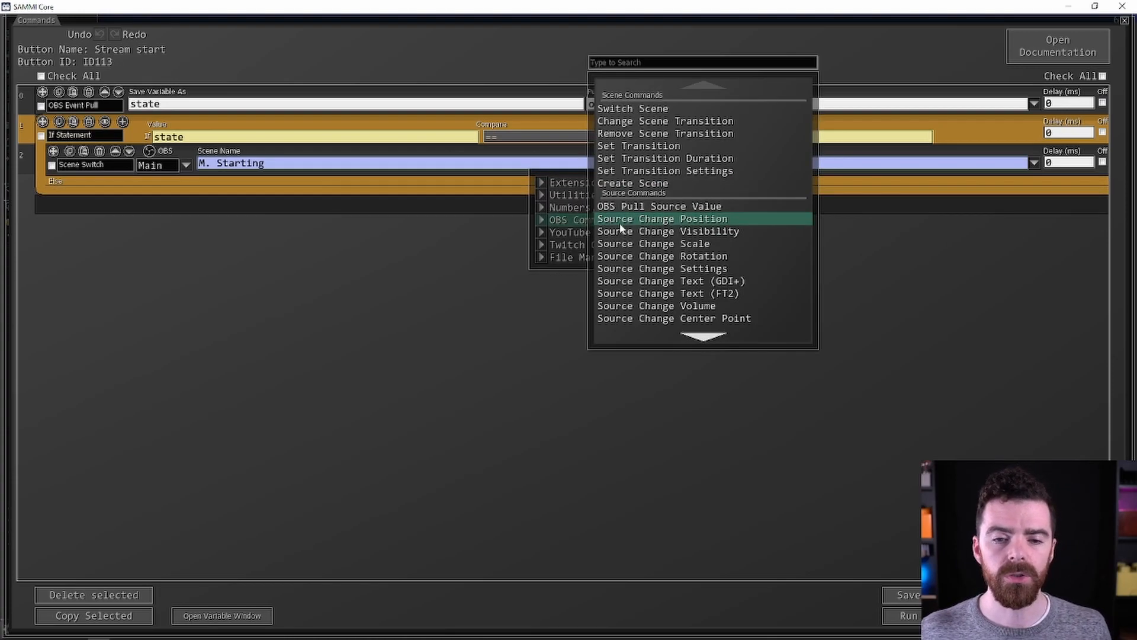
scroll(684, 184, down, 1)
scroll(633, 203, down, 1)
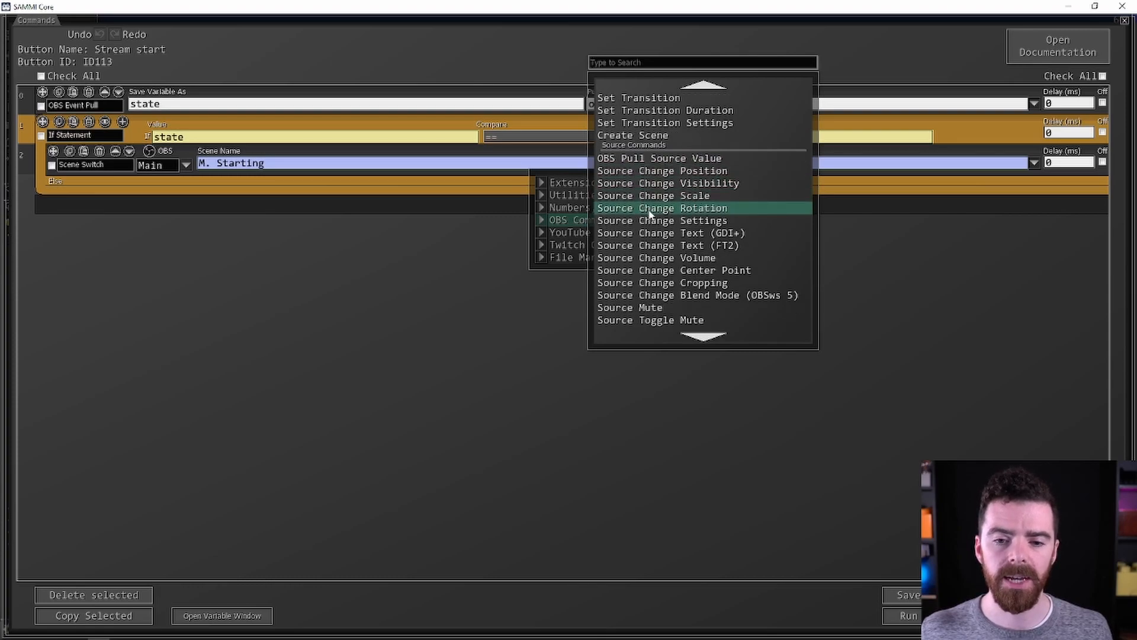
scroll(652, 214, down, 3)
scroll(658, 213, down, 1)
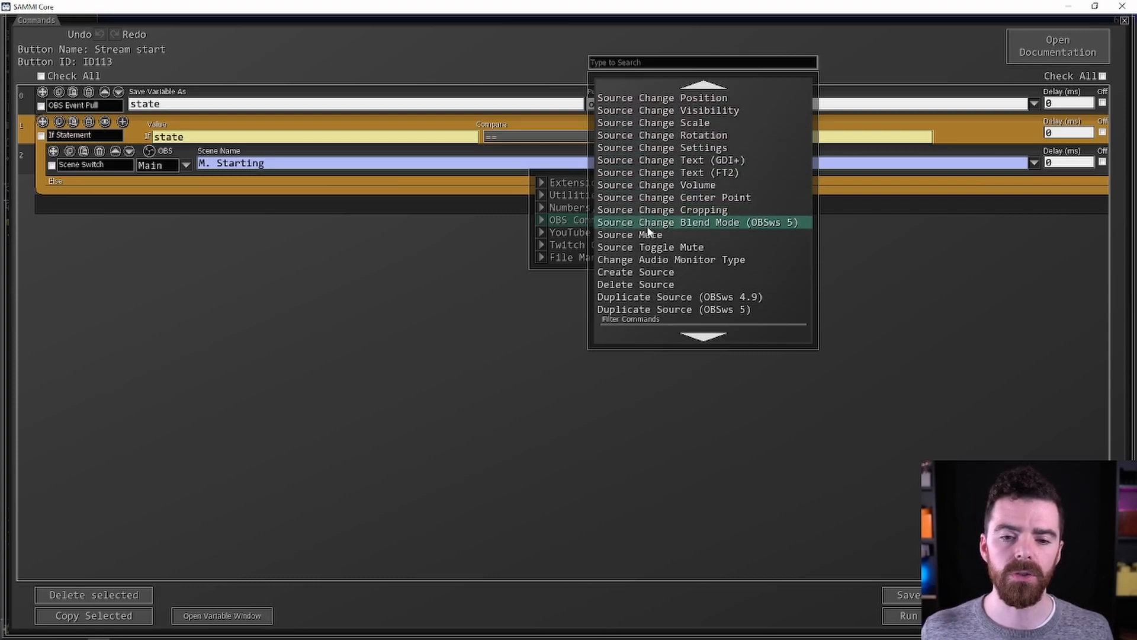
click(649, 235)
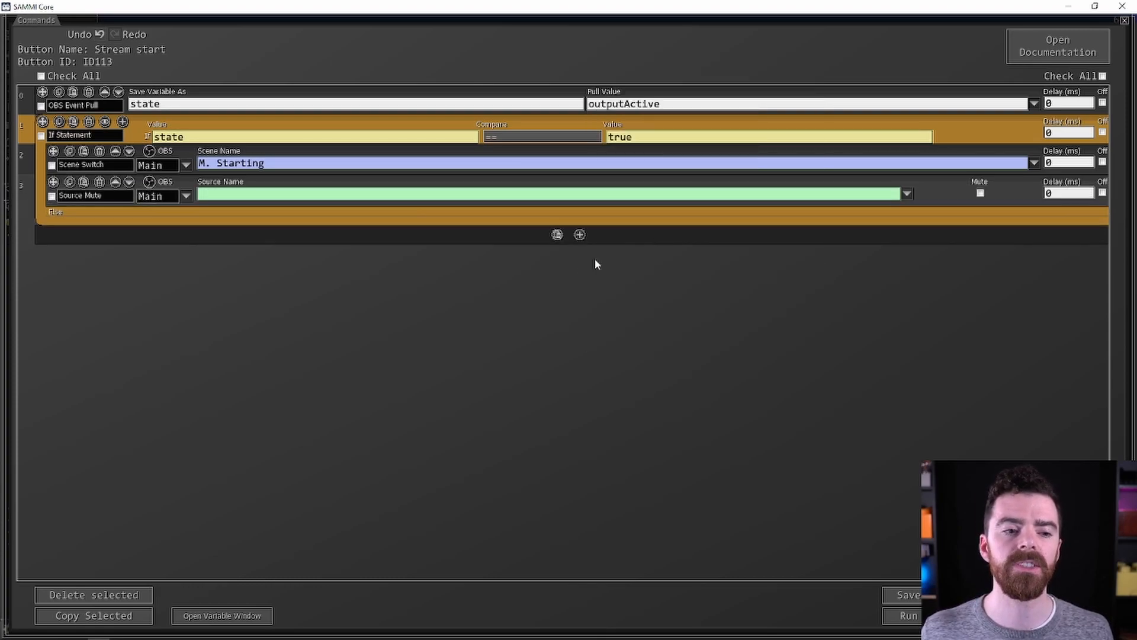
click(906, 195)
click(921, 311)
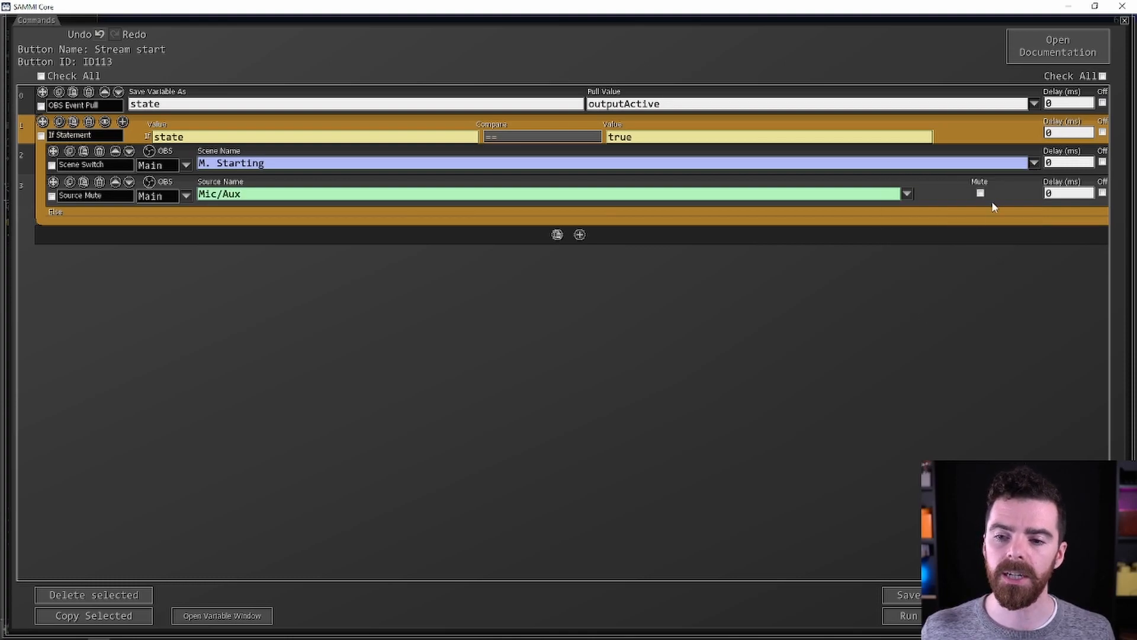
click(980, 194)
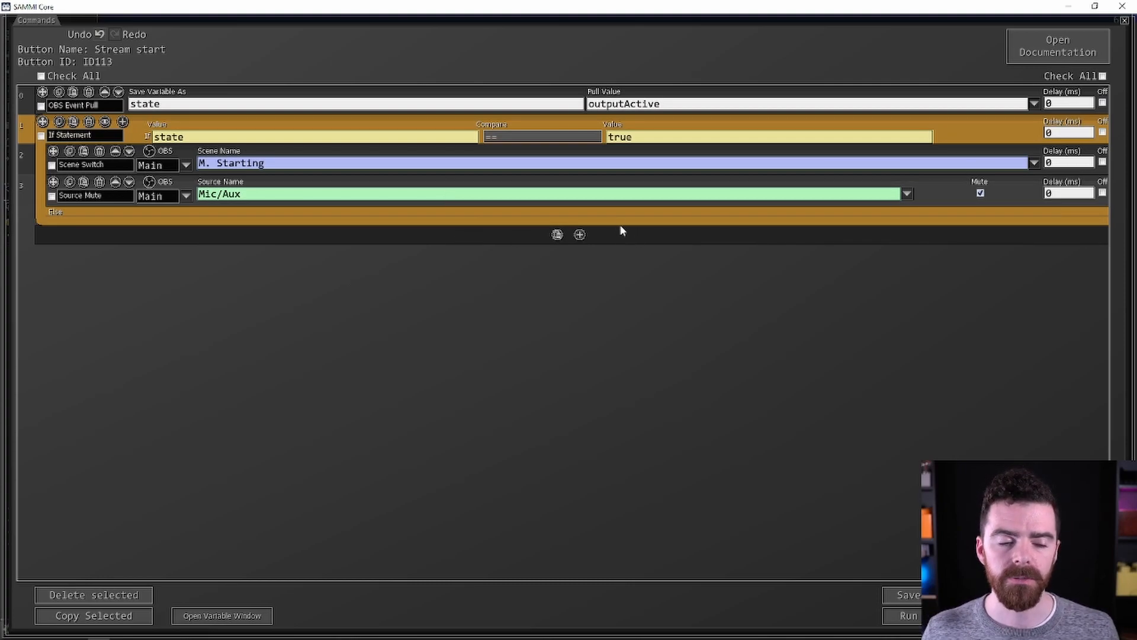
Add a Wait For Timeout command of 10000 ms after the Source Mute inside the state If Statement.
click(582, 214)
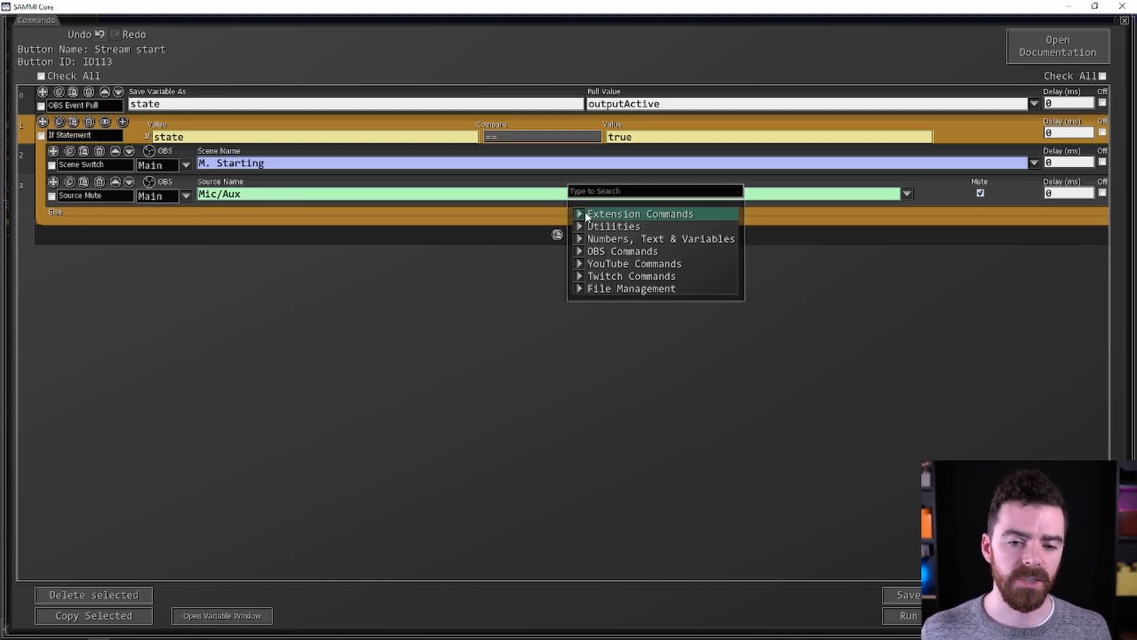
text(time)
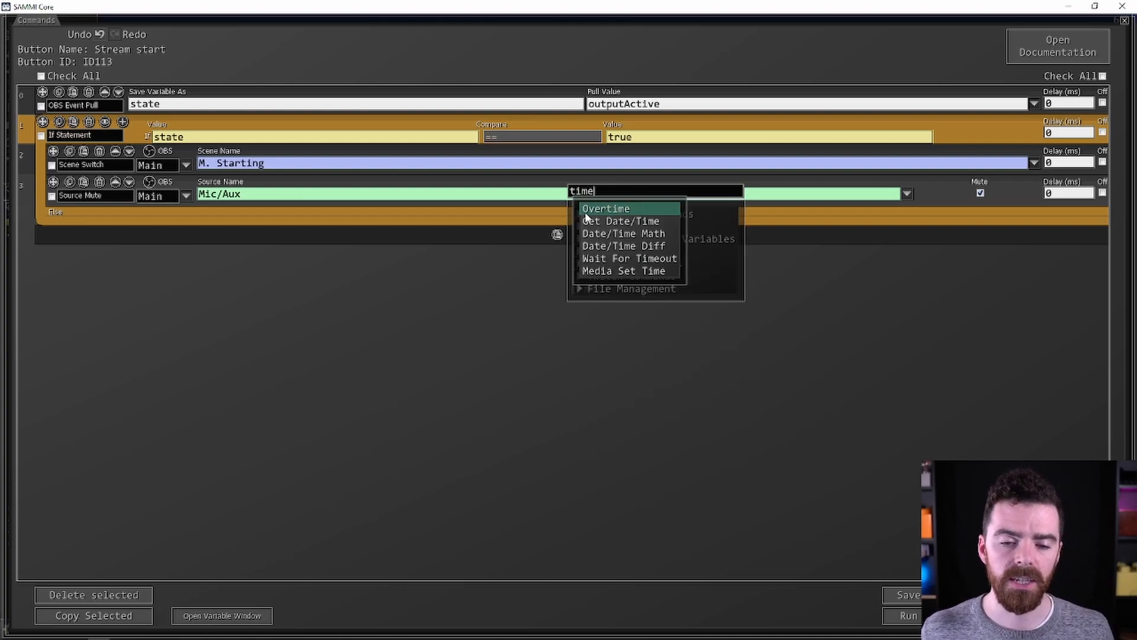
text(out)
click(585, 211)
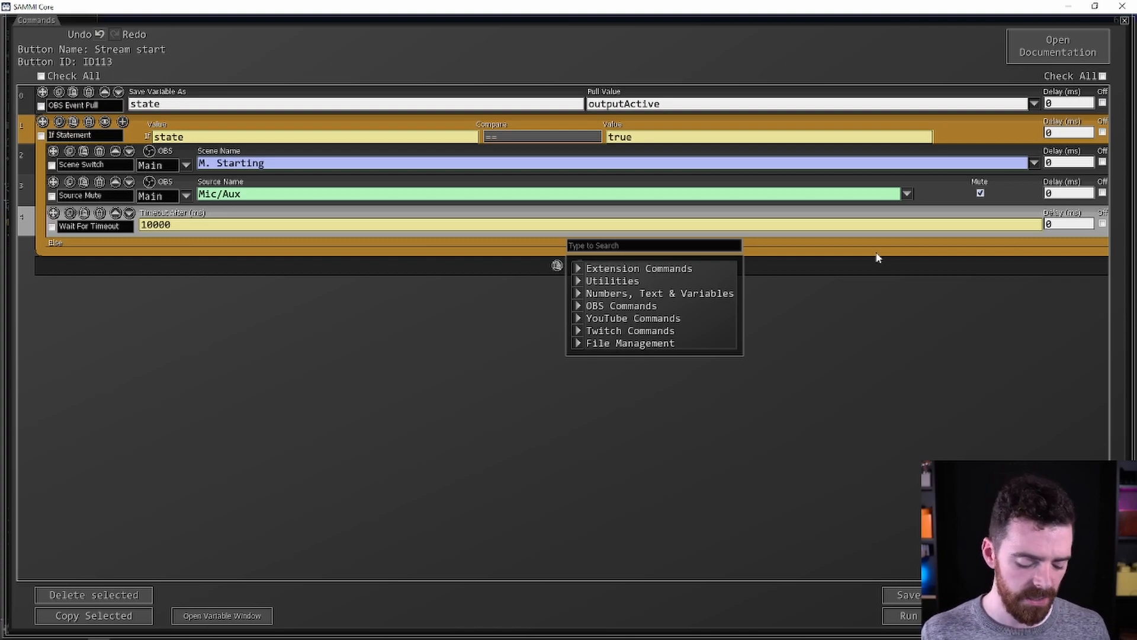
Add a Twitch: Run Ad (Commercial) command with the channel's login name, a 90 s duration and the save variable commercial.
text(comm)
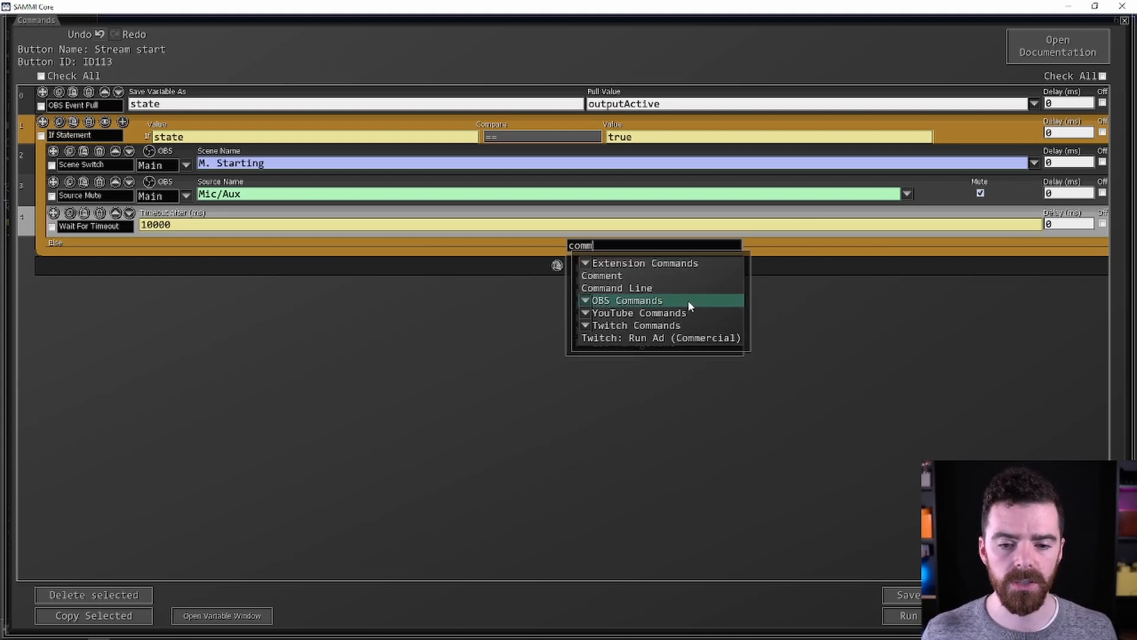
click(663, 337)
drag(43, 264, 431, 274)
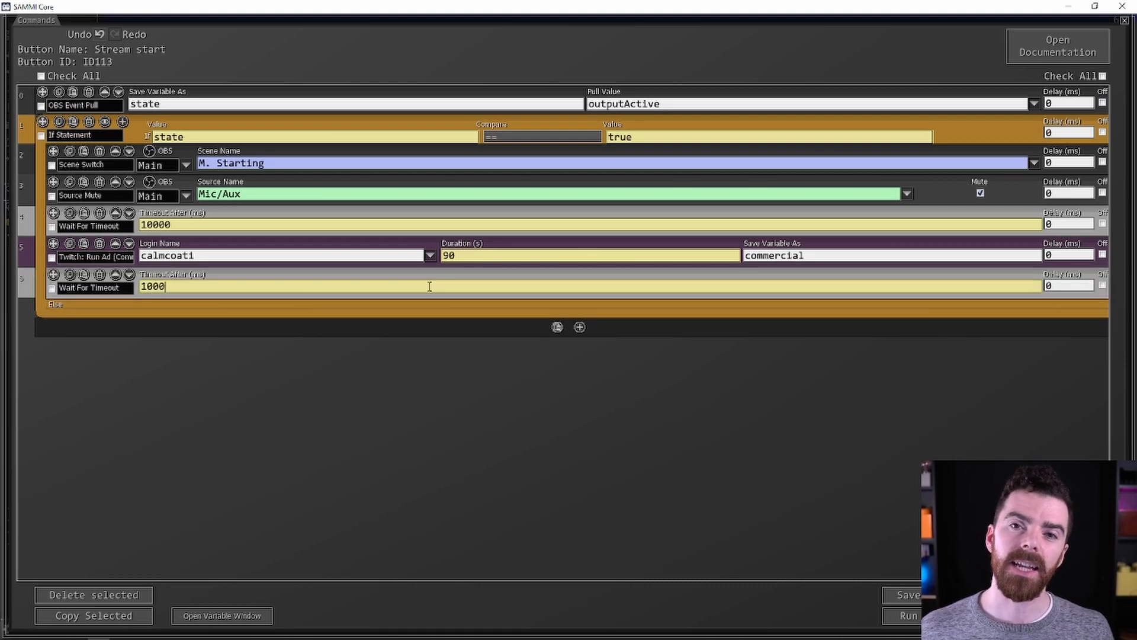
Set the Wait For Timeout following the ad command to 30000 ms.
click(462, 255)
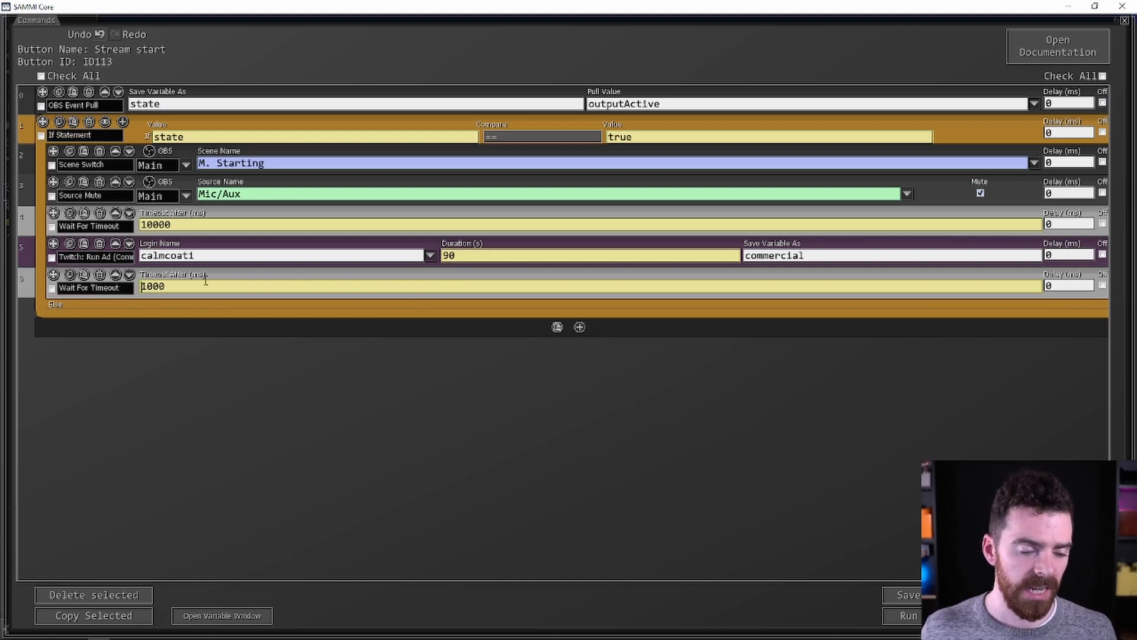
key(BackSpace)
text(30)
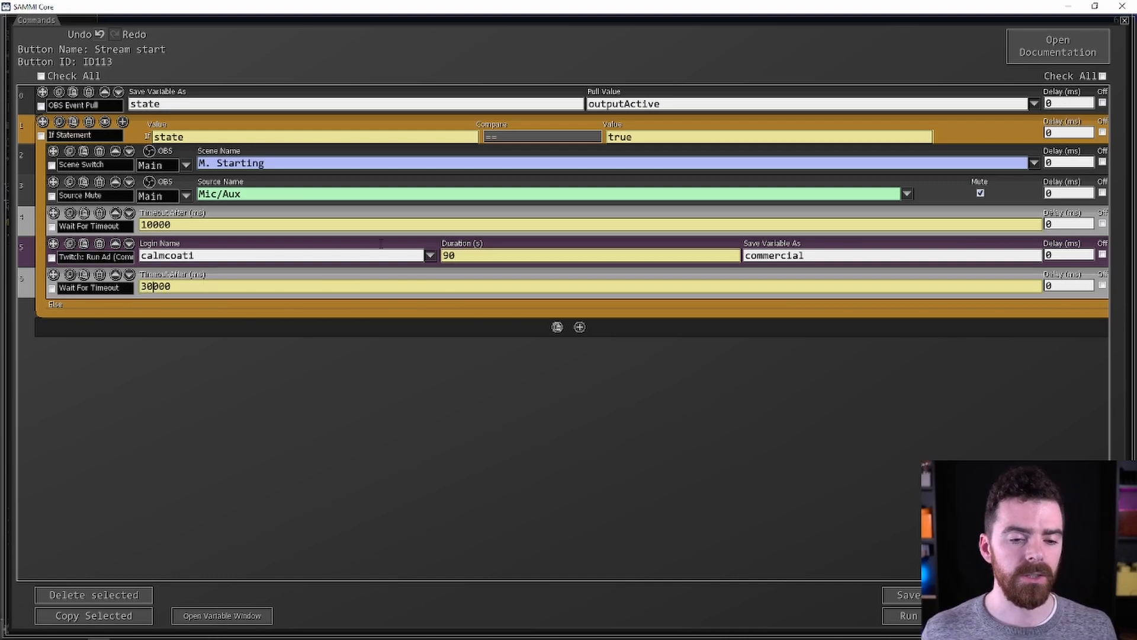
Add a Variable Transition after the second timeout for the variable countdown, from 60 to 0 over 60000 ms.
click(630, 305)
click(583, 306)
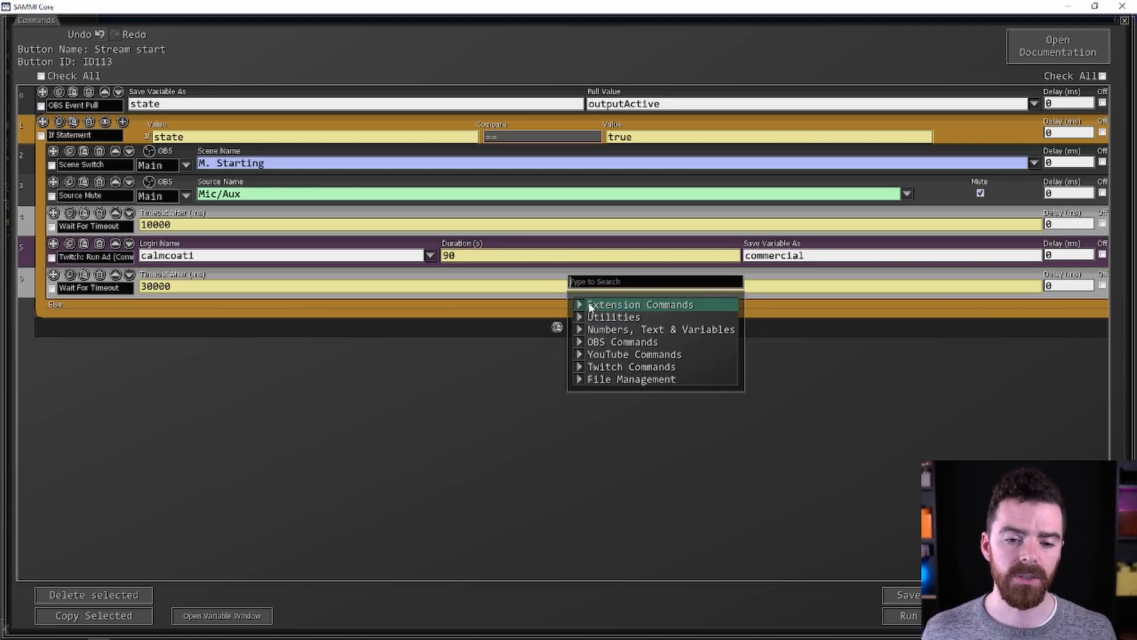
text(varia)
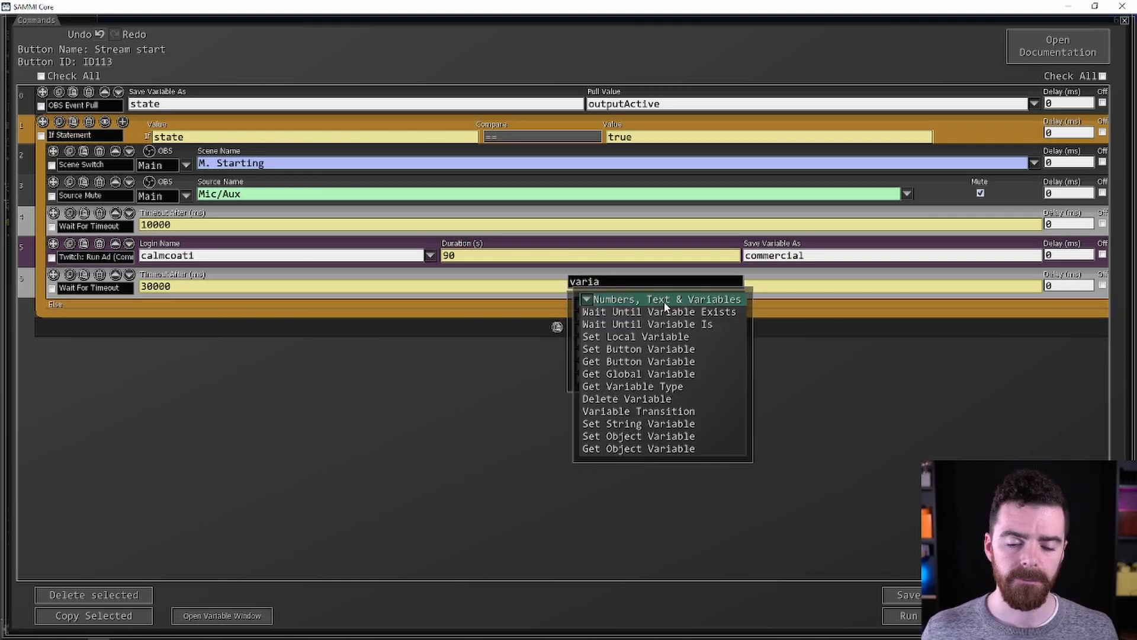
click(654, 410)
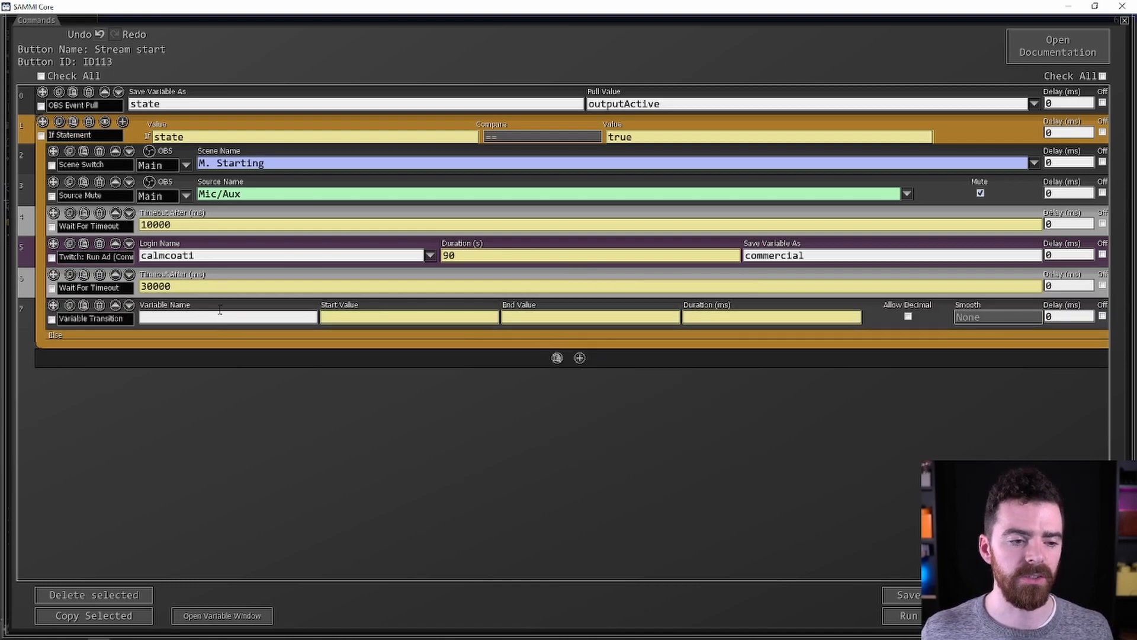
text(countdown)
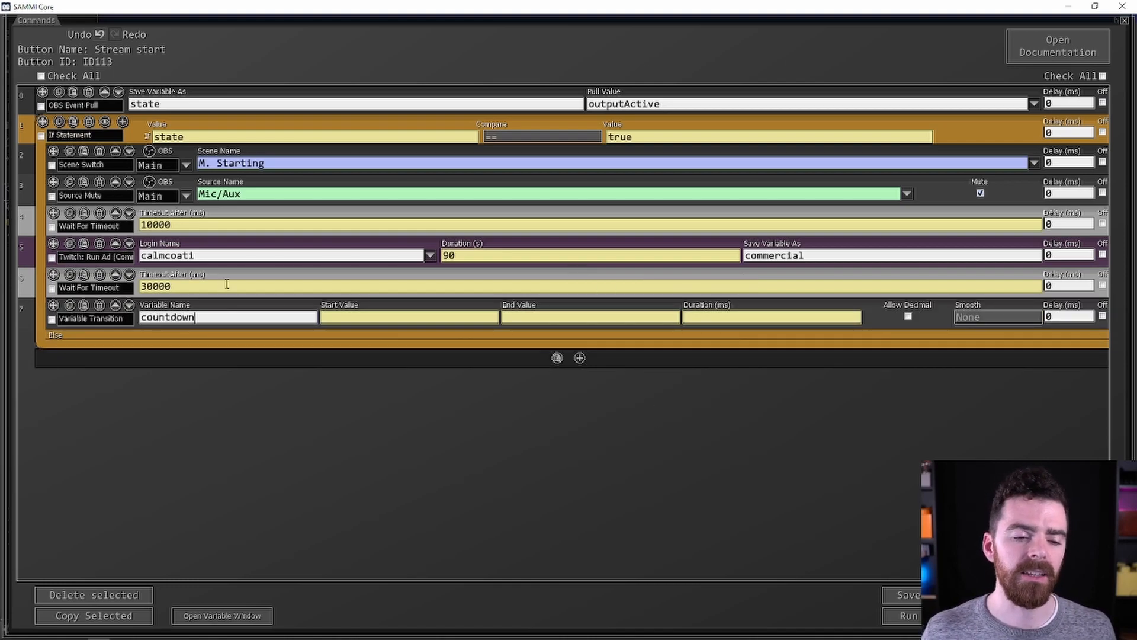
click(354, 314)
text(60)
key(Tab)
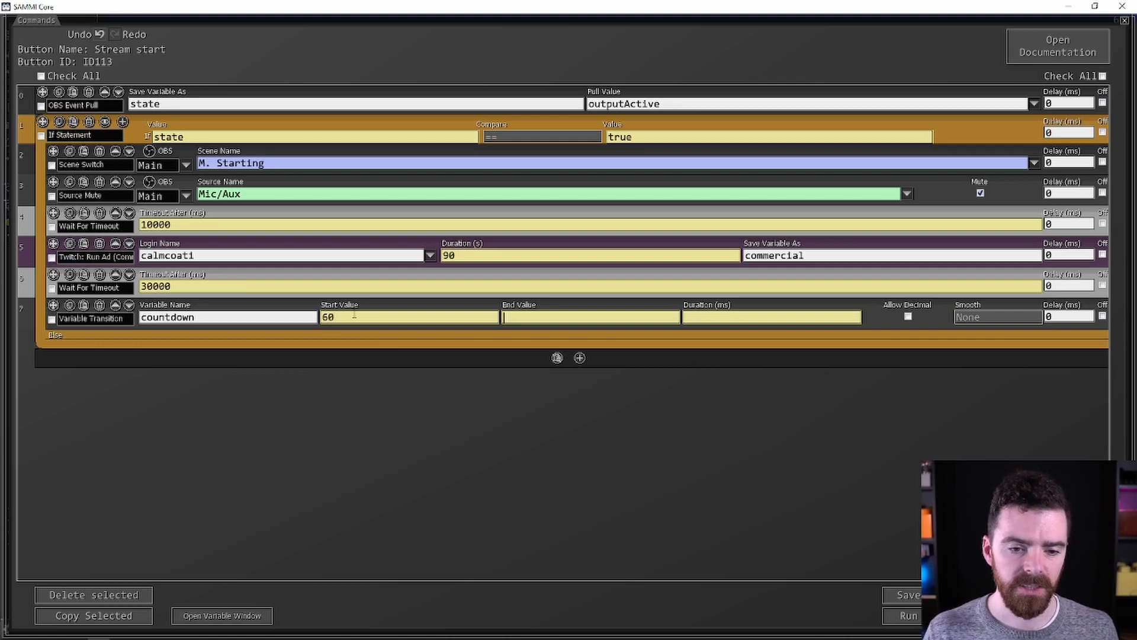
text(0)
key(Tab)
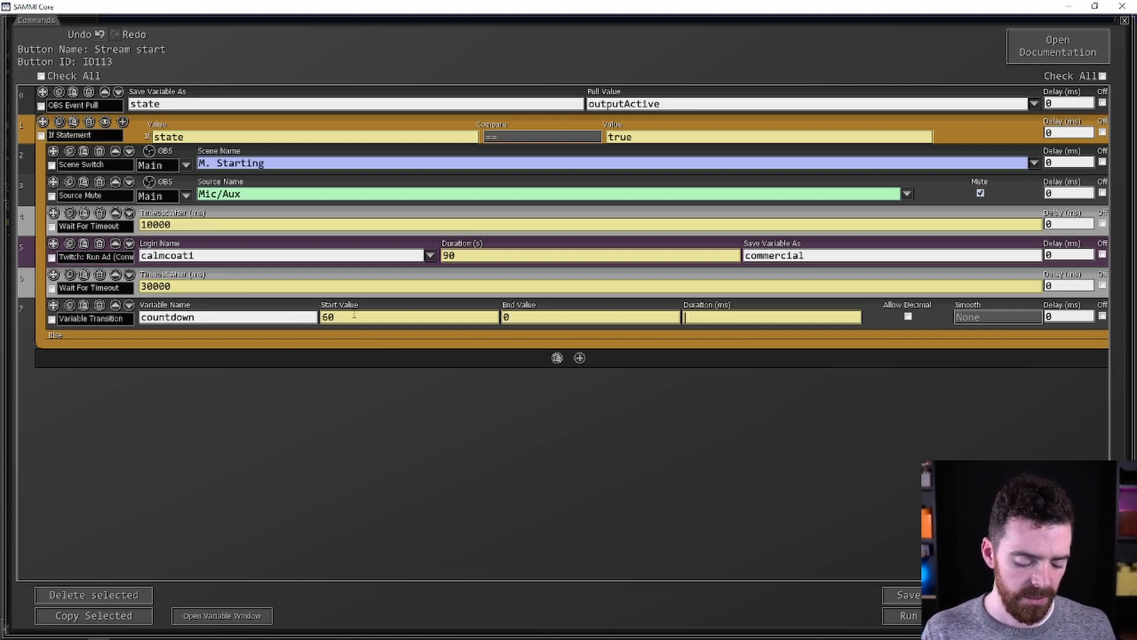
text(60000)
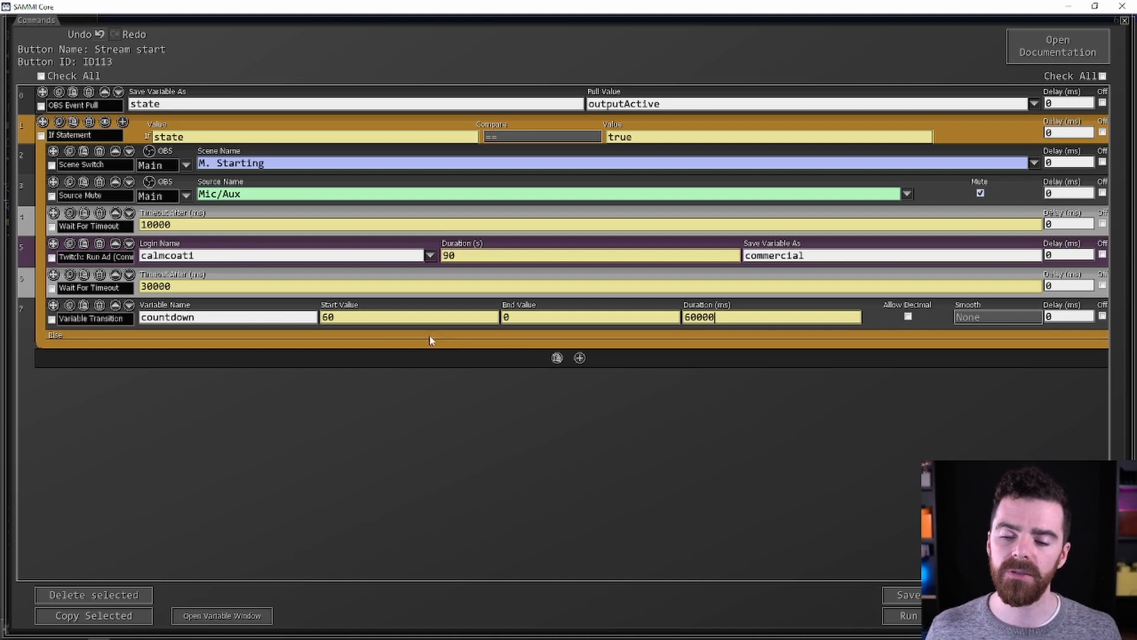
Add a Re-enable command below the Variable Transition with repeat interval 0 and "-" as the amount.
right_click(569, 320)
click(622, 332)
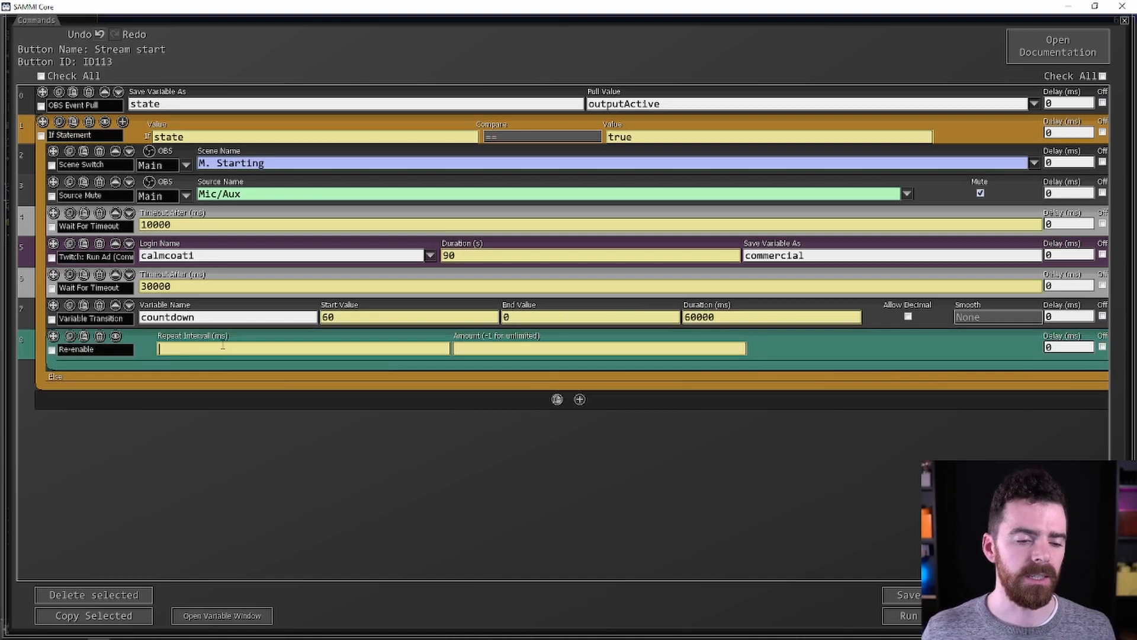
text(0)
key(Tab)
text(-)
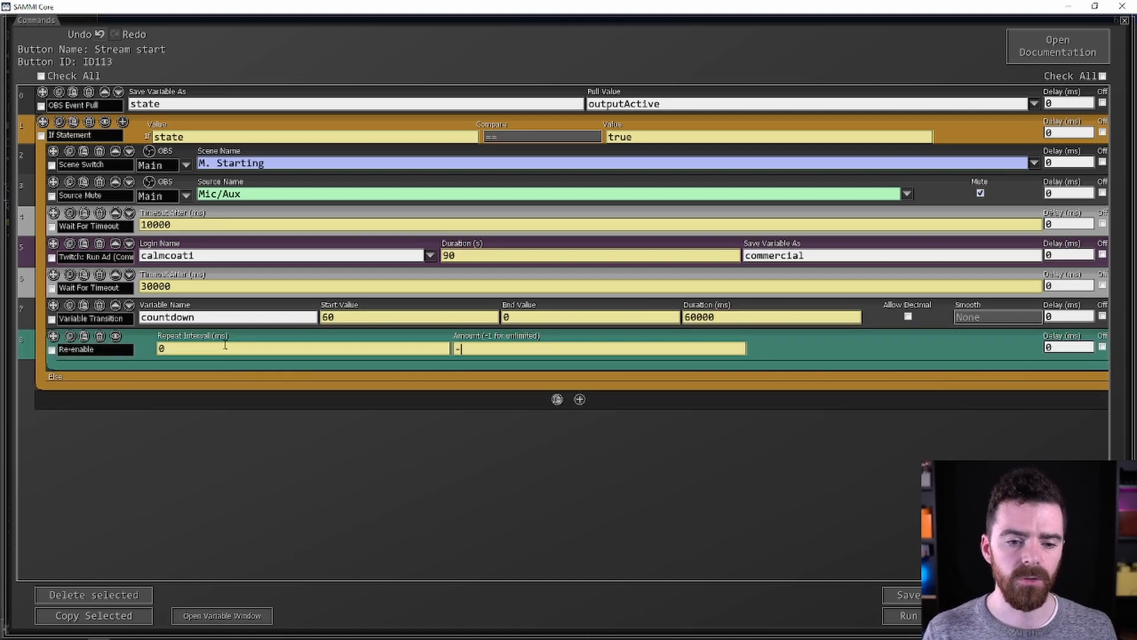
Add a Source Change Text (GDI+) command inside Re-enable with source Countdown timer and text /$countdown$/.
right_click(566, 366)
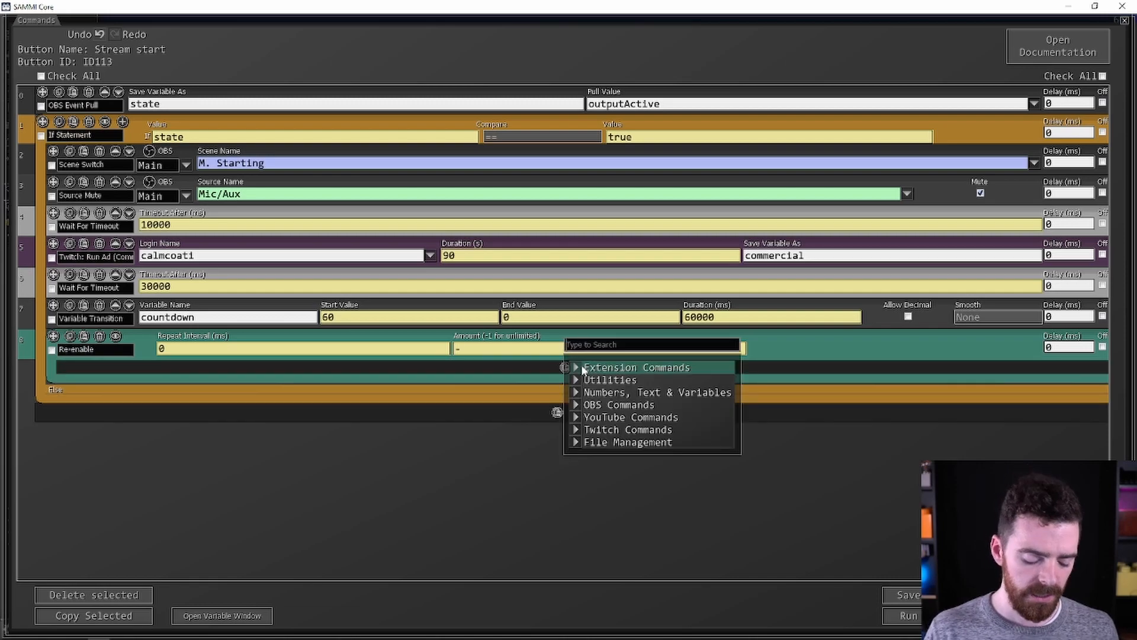
click(619, 405)
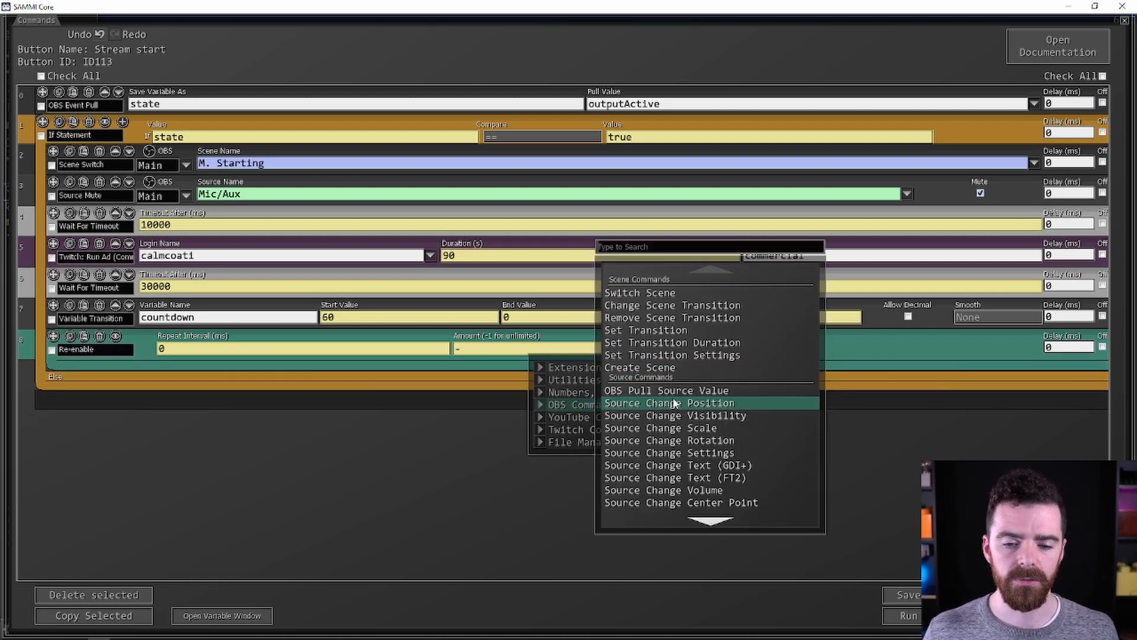
scroll(722, 404, down, 3)
click(741, 431)
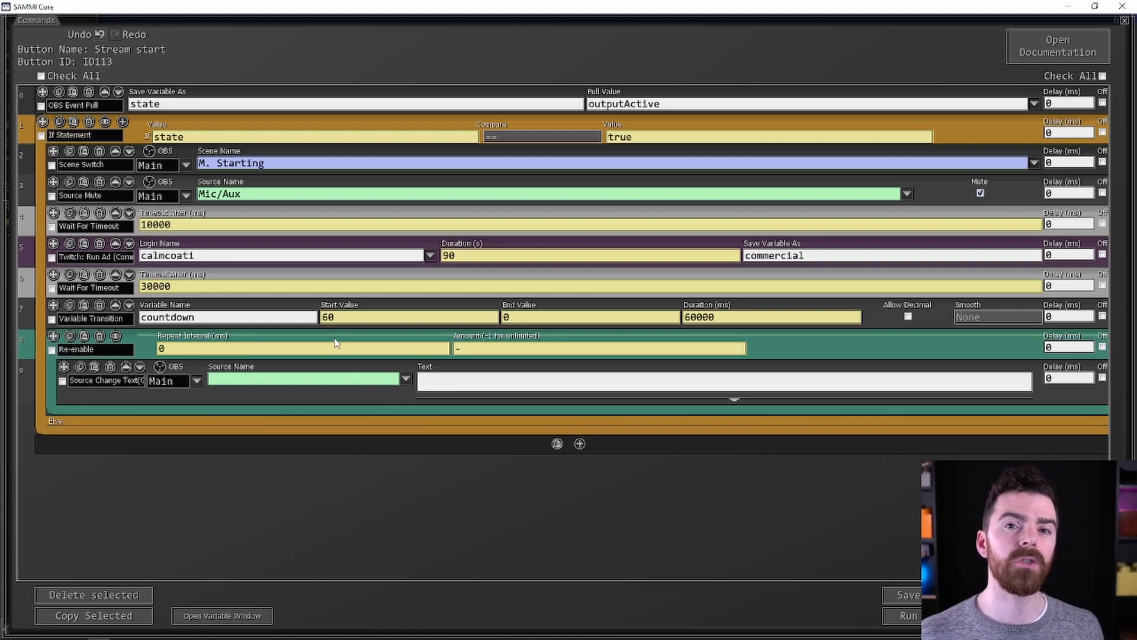
click(406, 380)
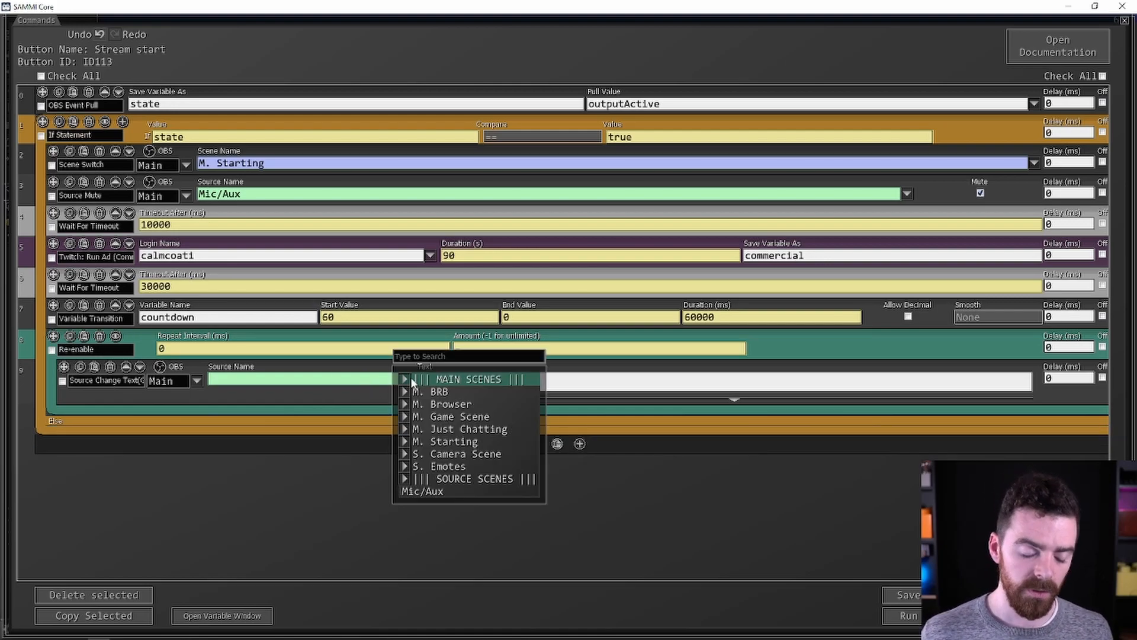
scroll(444, 415, down, 3)
click(438, 398)
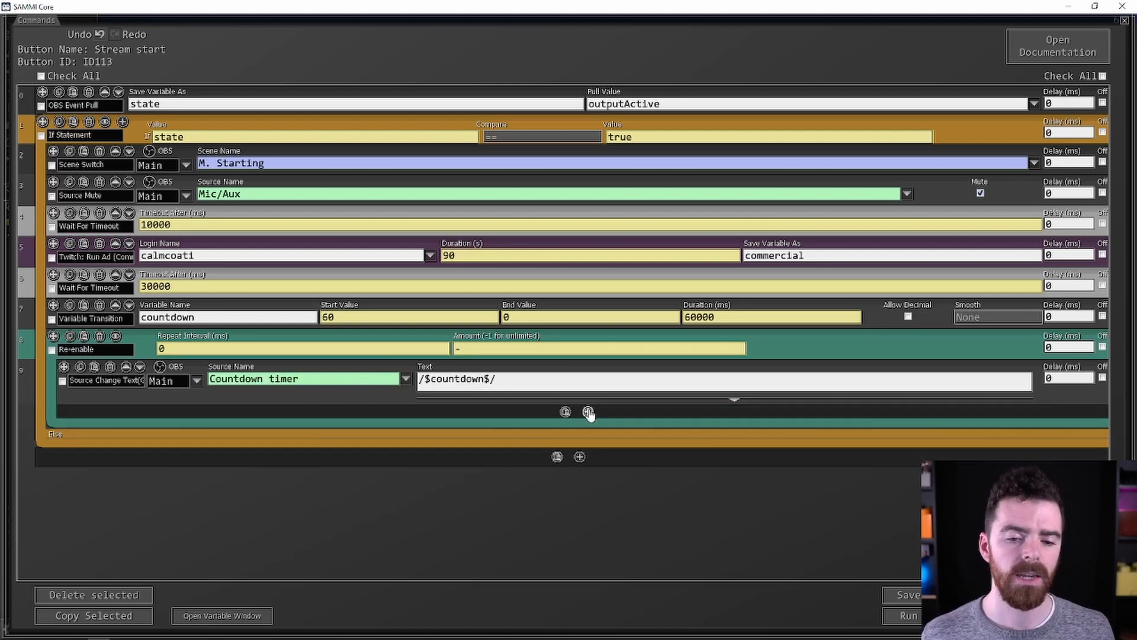
Add an If Statement below the text change inside Re-enable with the condition countdown == 0.
click(587, 410)
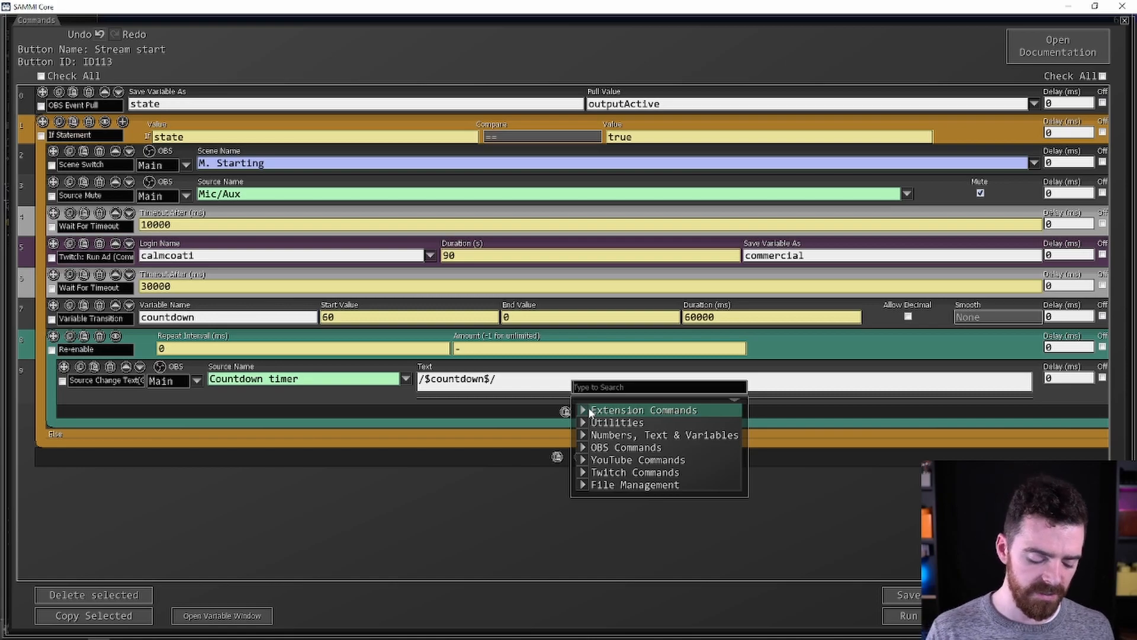
text(if)
click(630, 441)
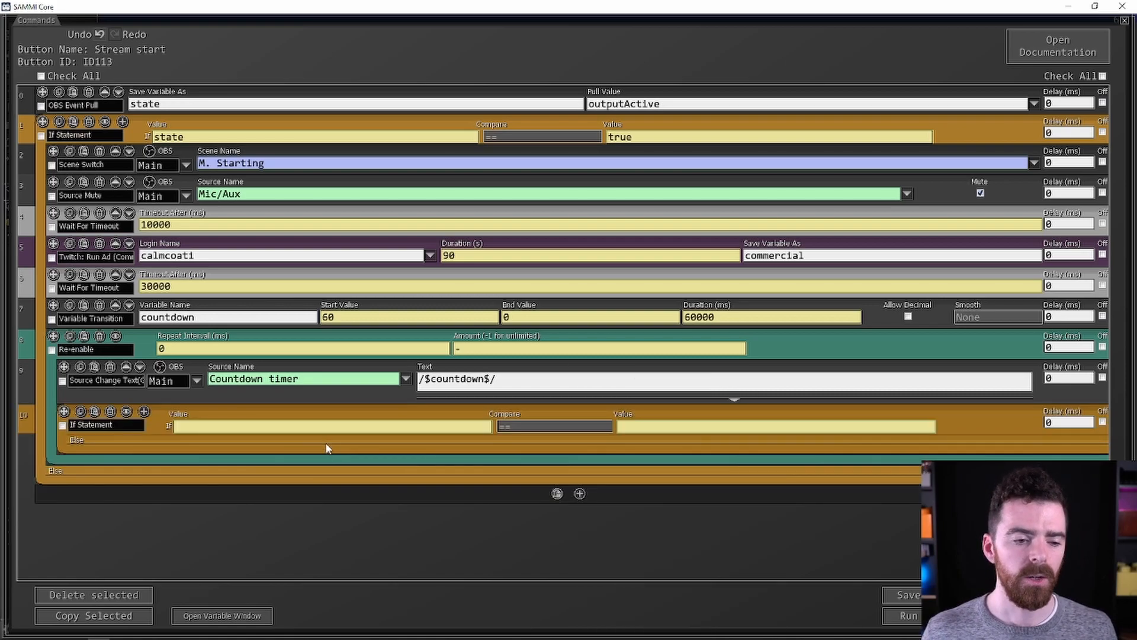
click(331, 426)
text(countdown)
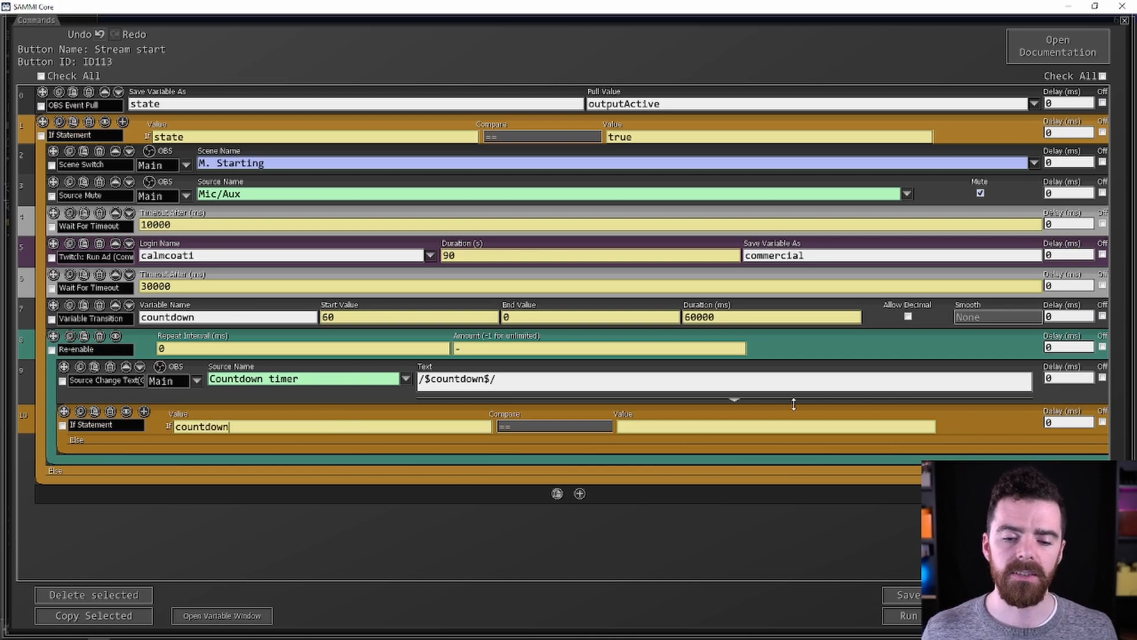
click(699, 426)
text(0)
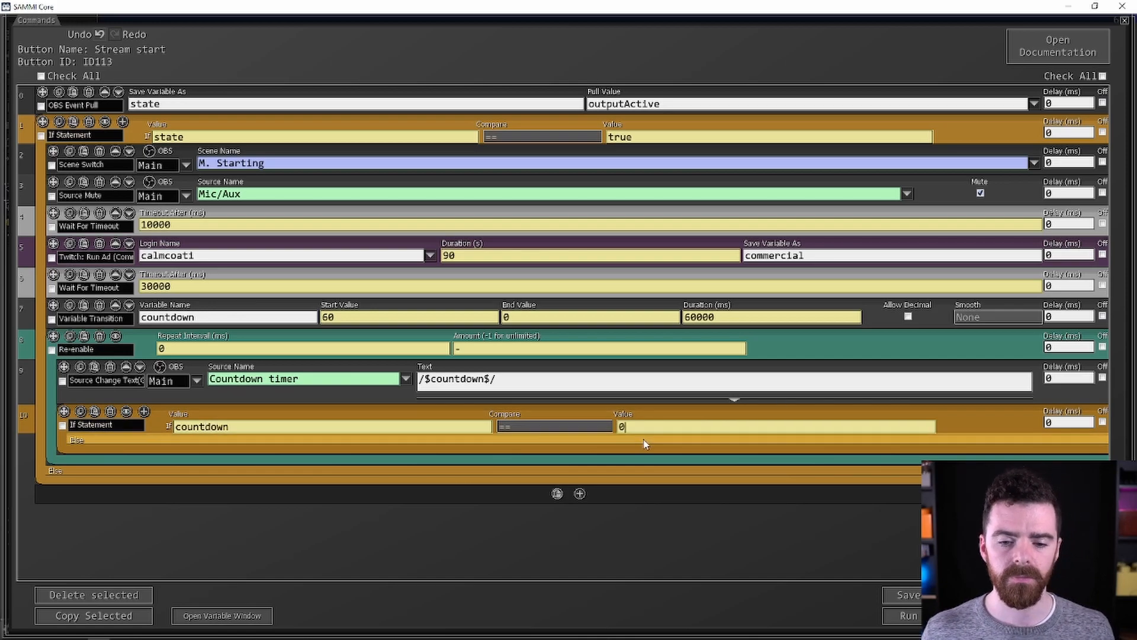
Add a Source Mute command inside the countdown If Statement for Mic/Aux, leaving Mute disabled.
click(595, 438)
click(628, 481)
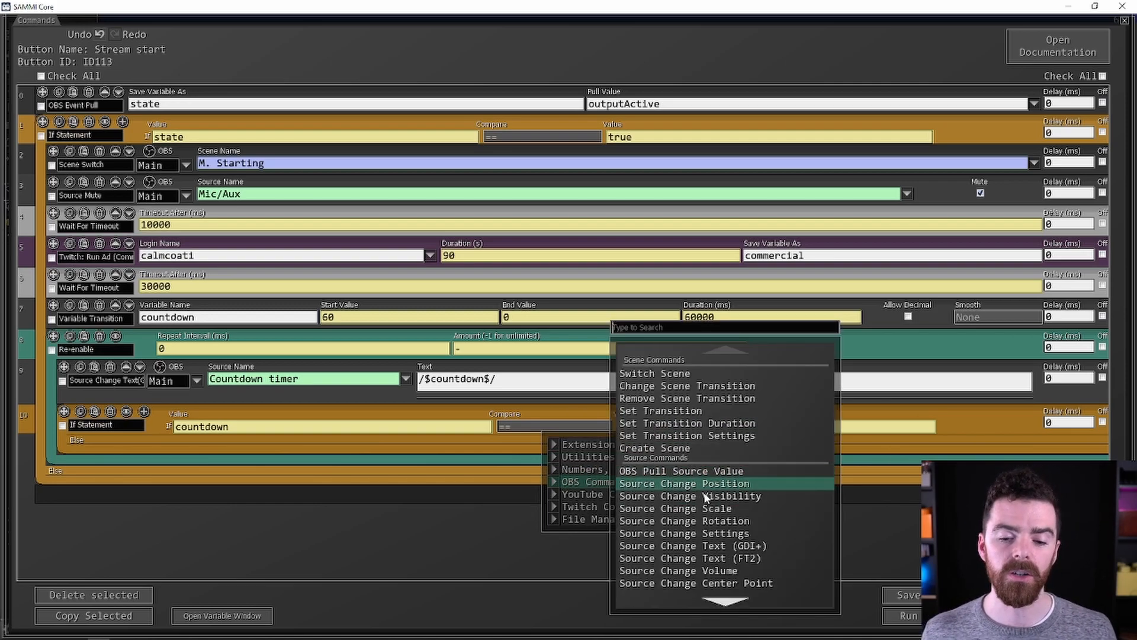
scroll(664, 480, down, 5)
click(680, 478)
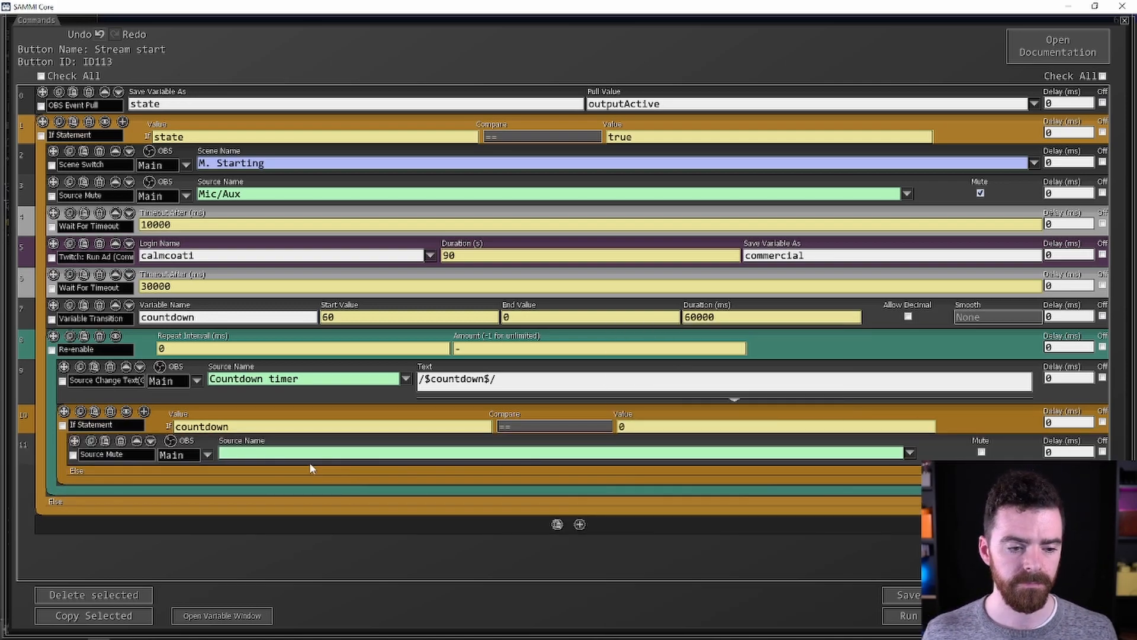
click(909, 452)
click(909, 566)
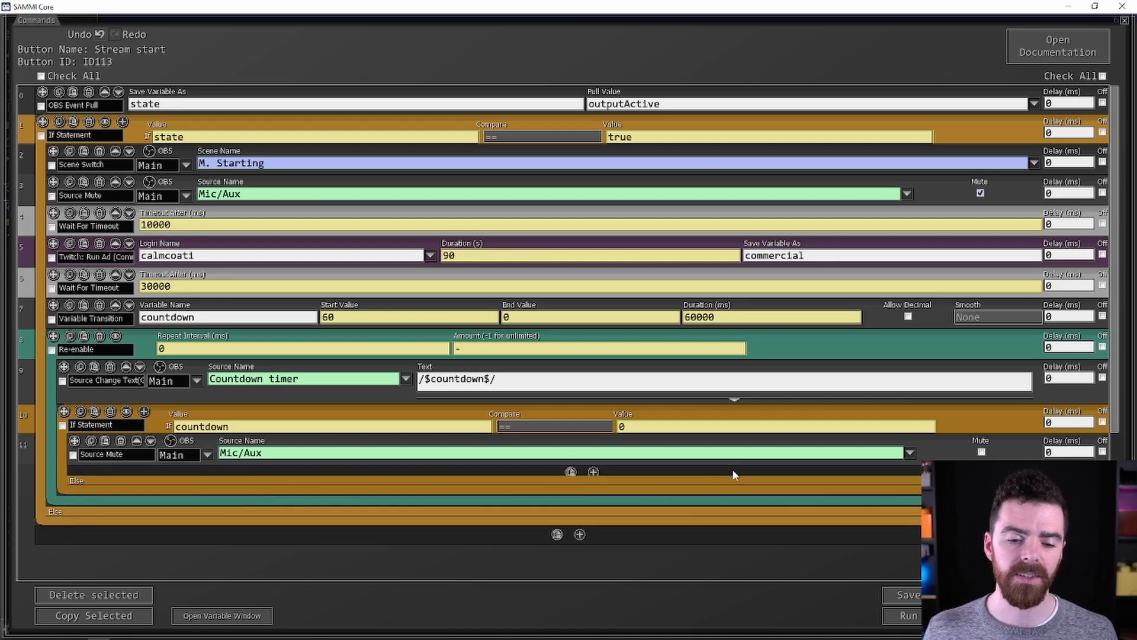
Add an Exit command after the Mic/Aux Source Mute inside the countdown If Statement.
click(579, 472)
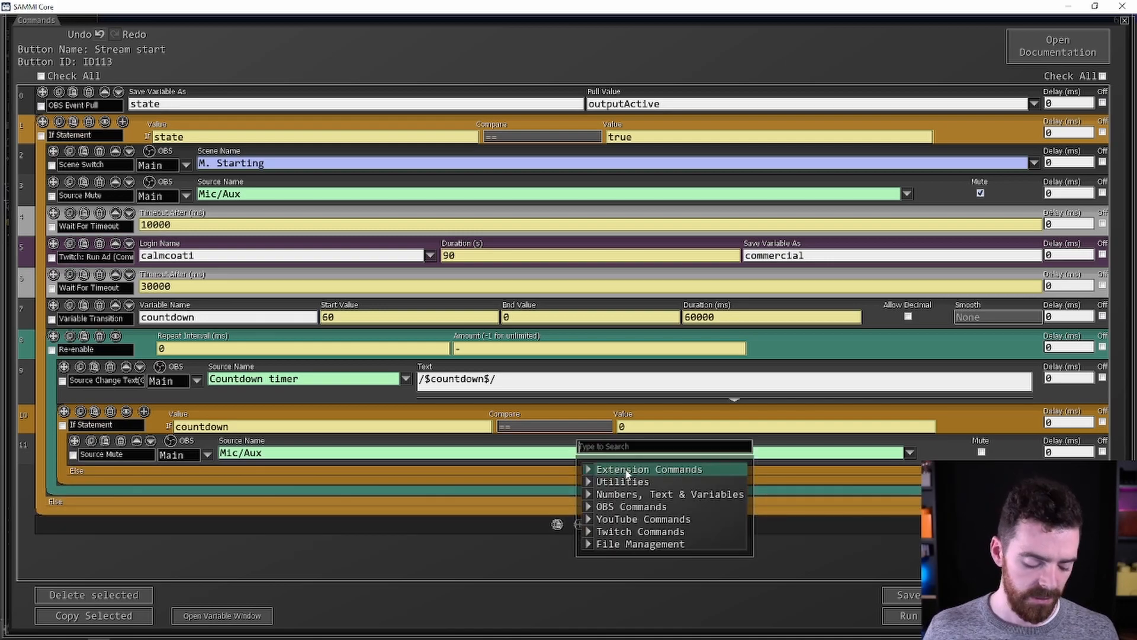
text(exi)
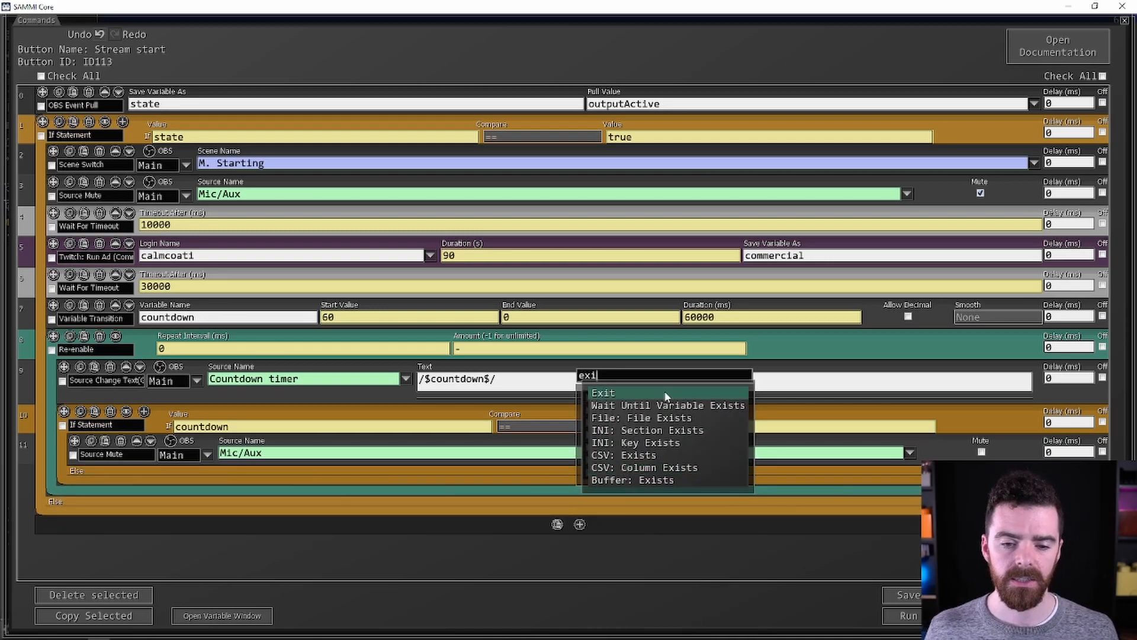
click(628, 393)
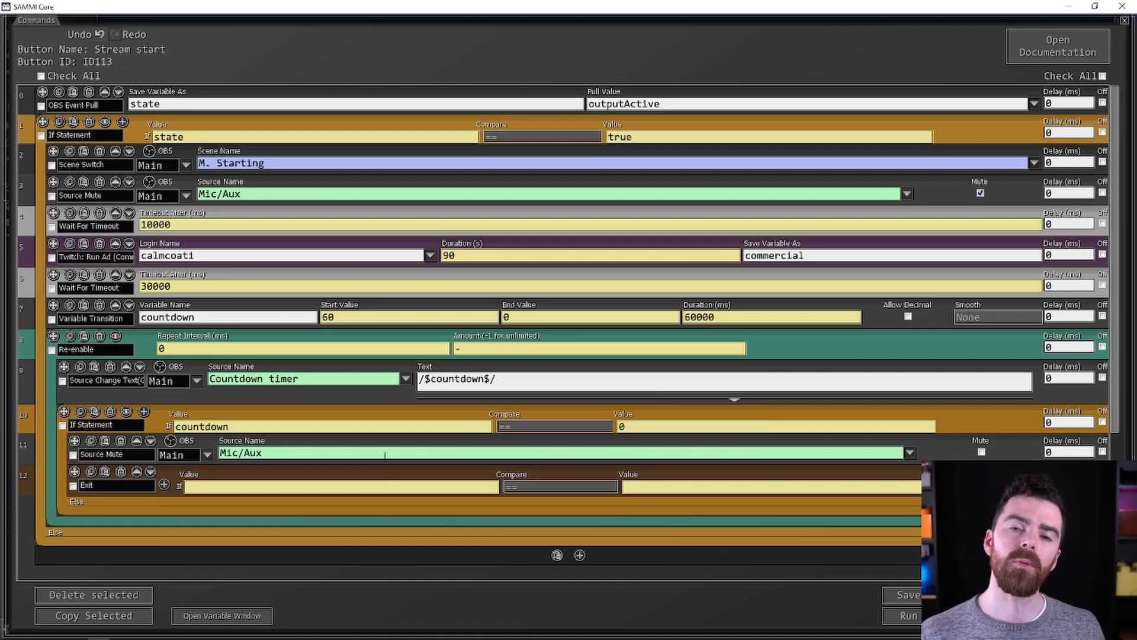